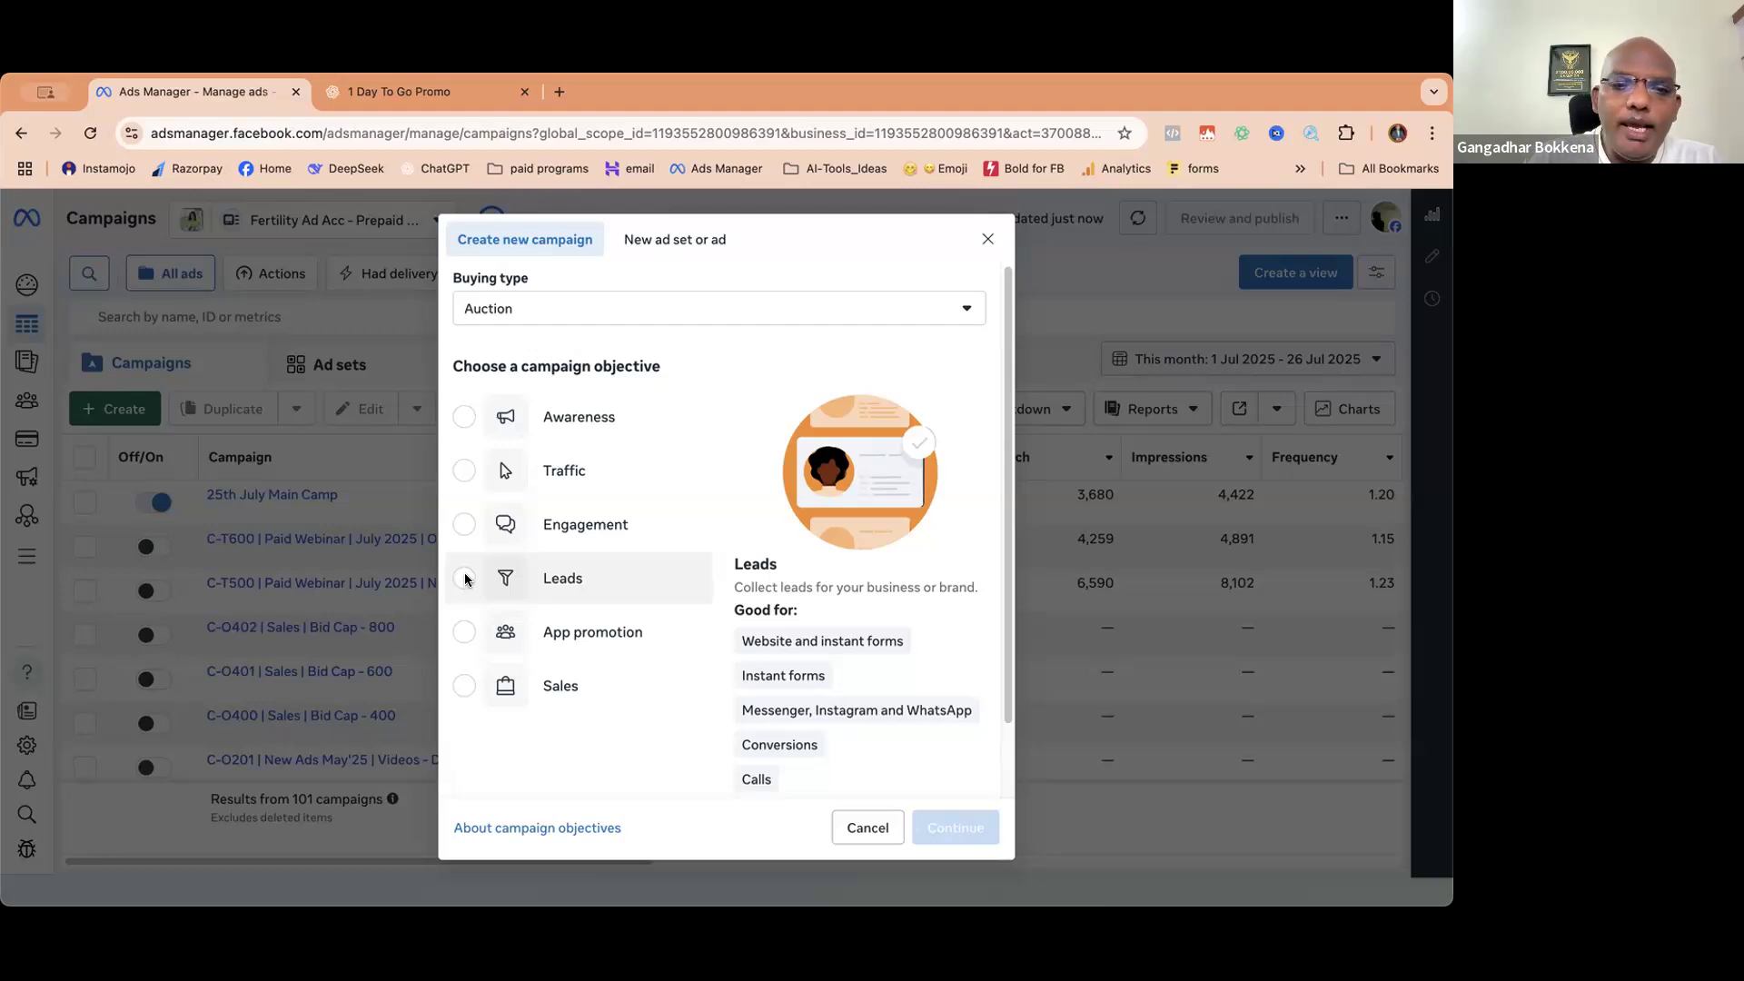
- Create an Auction campaign draft with the Leads objective and close its editor
click(465, 580)
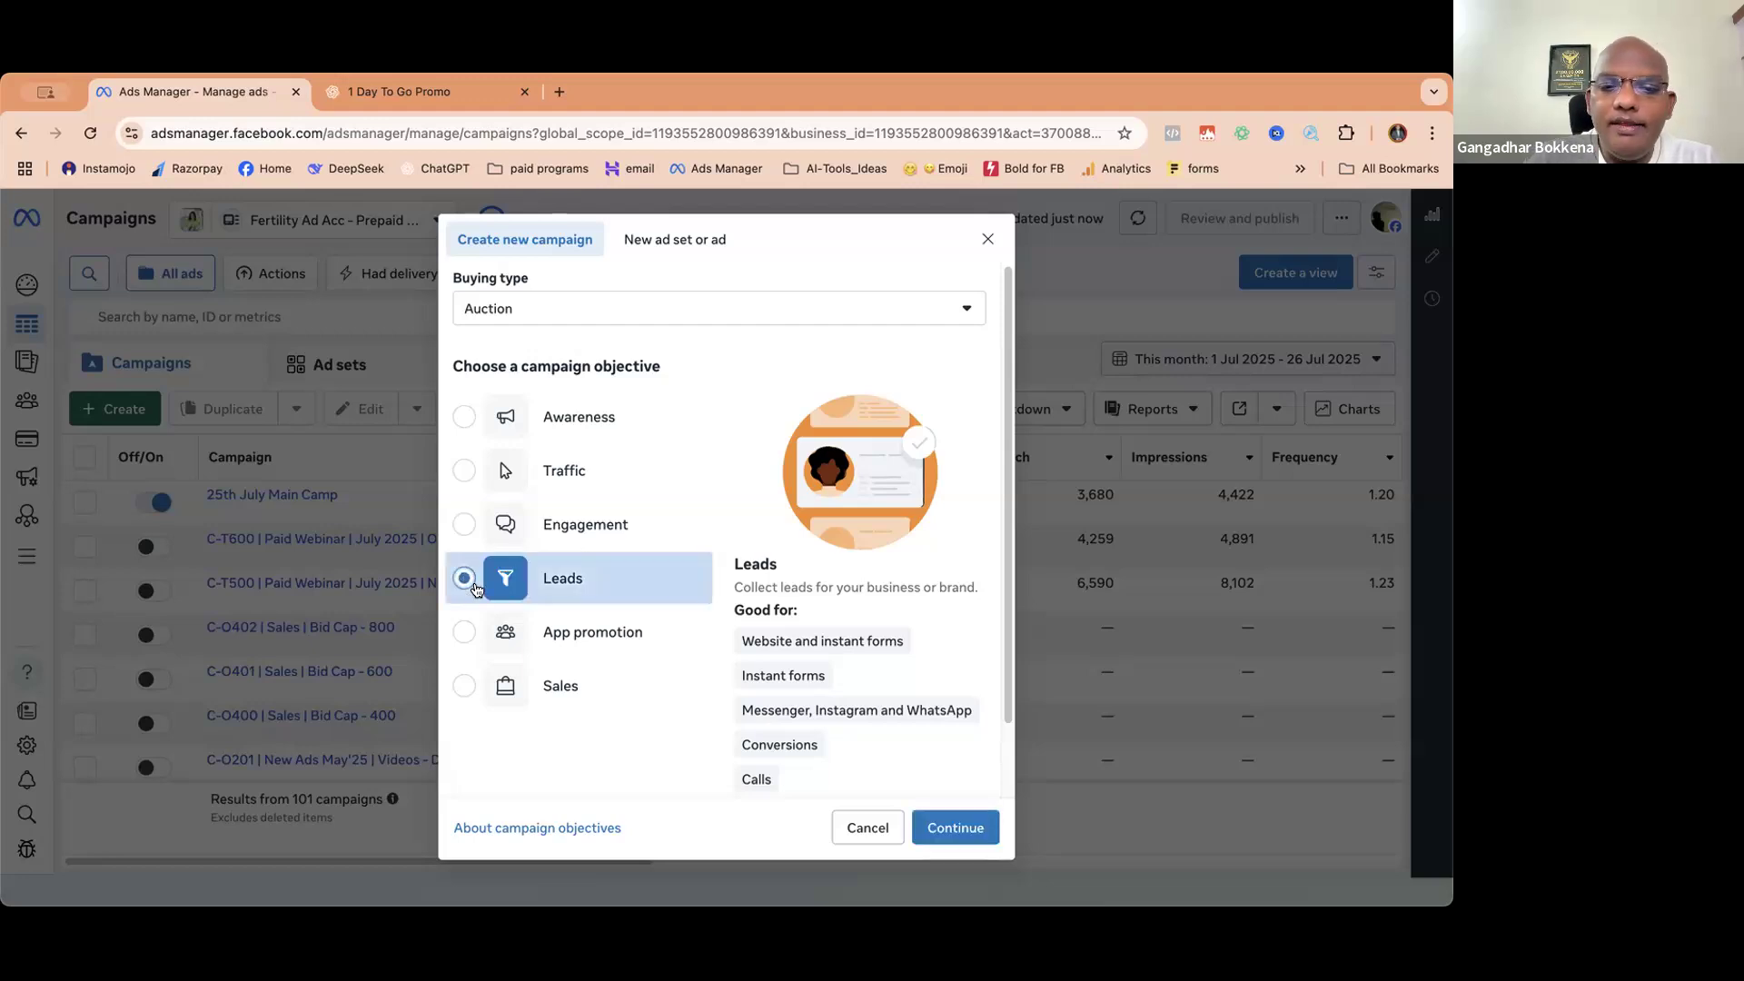
click(951, 829)
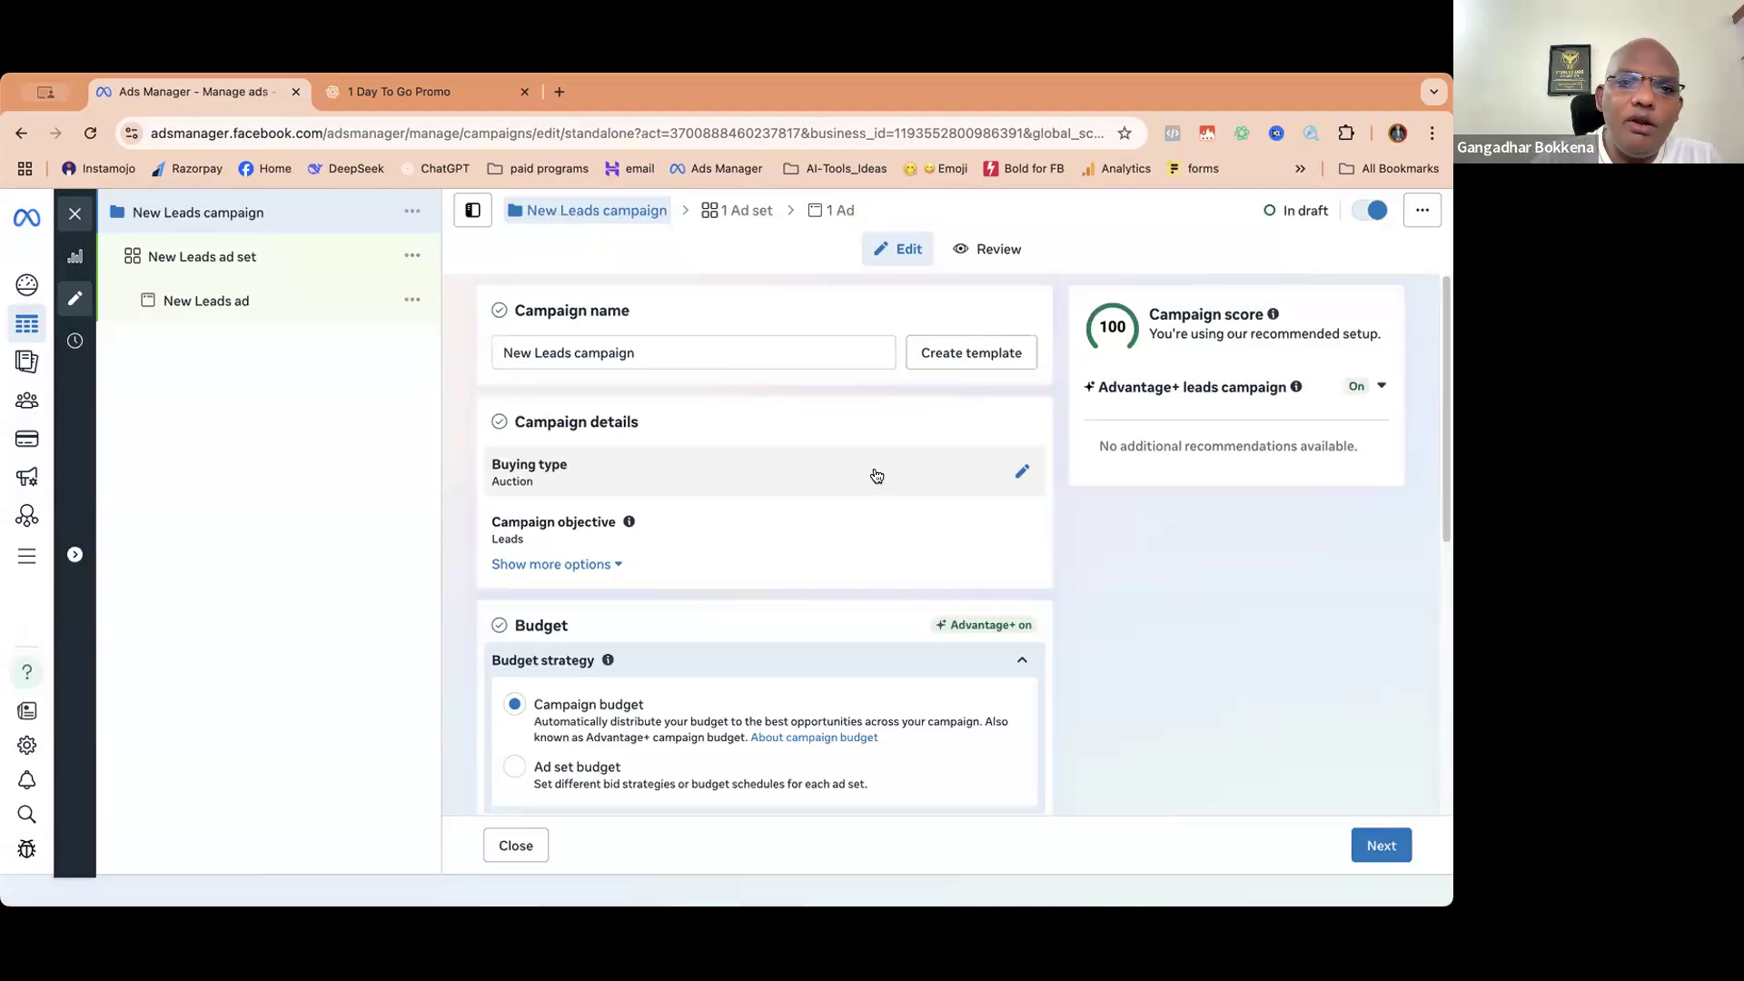
click(76, 214)
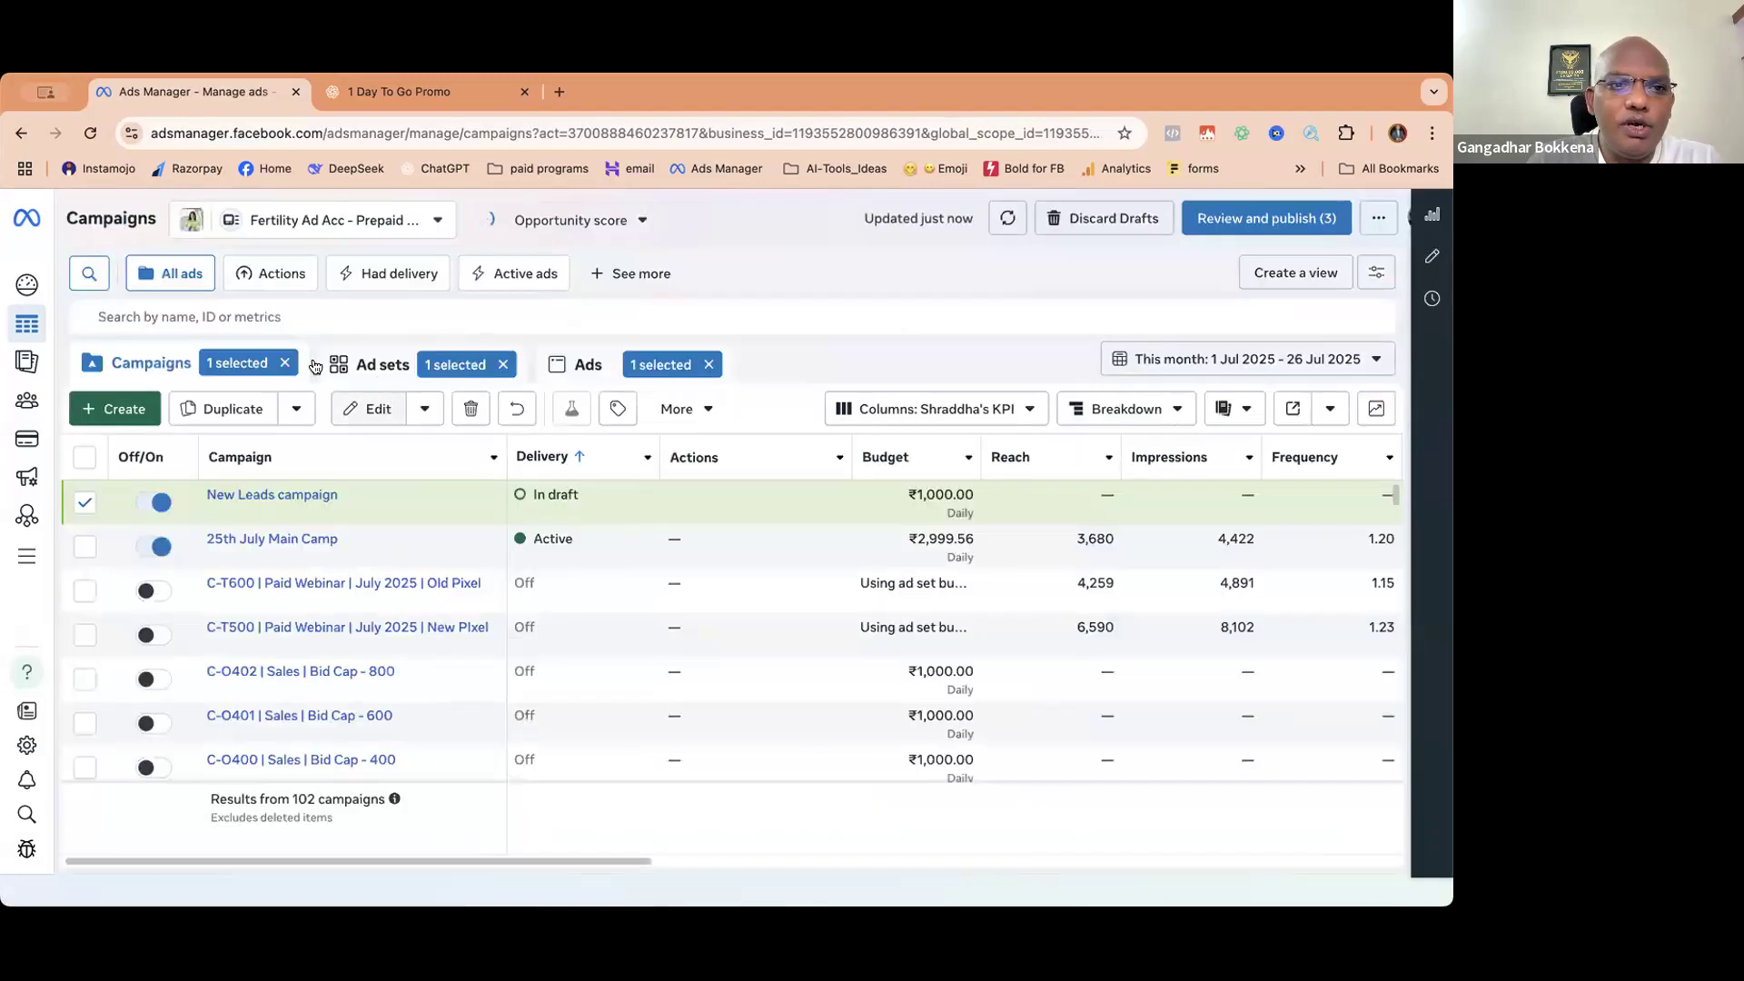
- Clear the campaign, ad set and ad selections of the new leads draft and reload the page
click(284, 362)
click(462, 365)
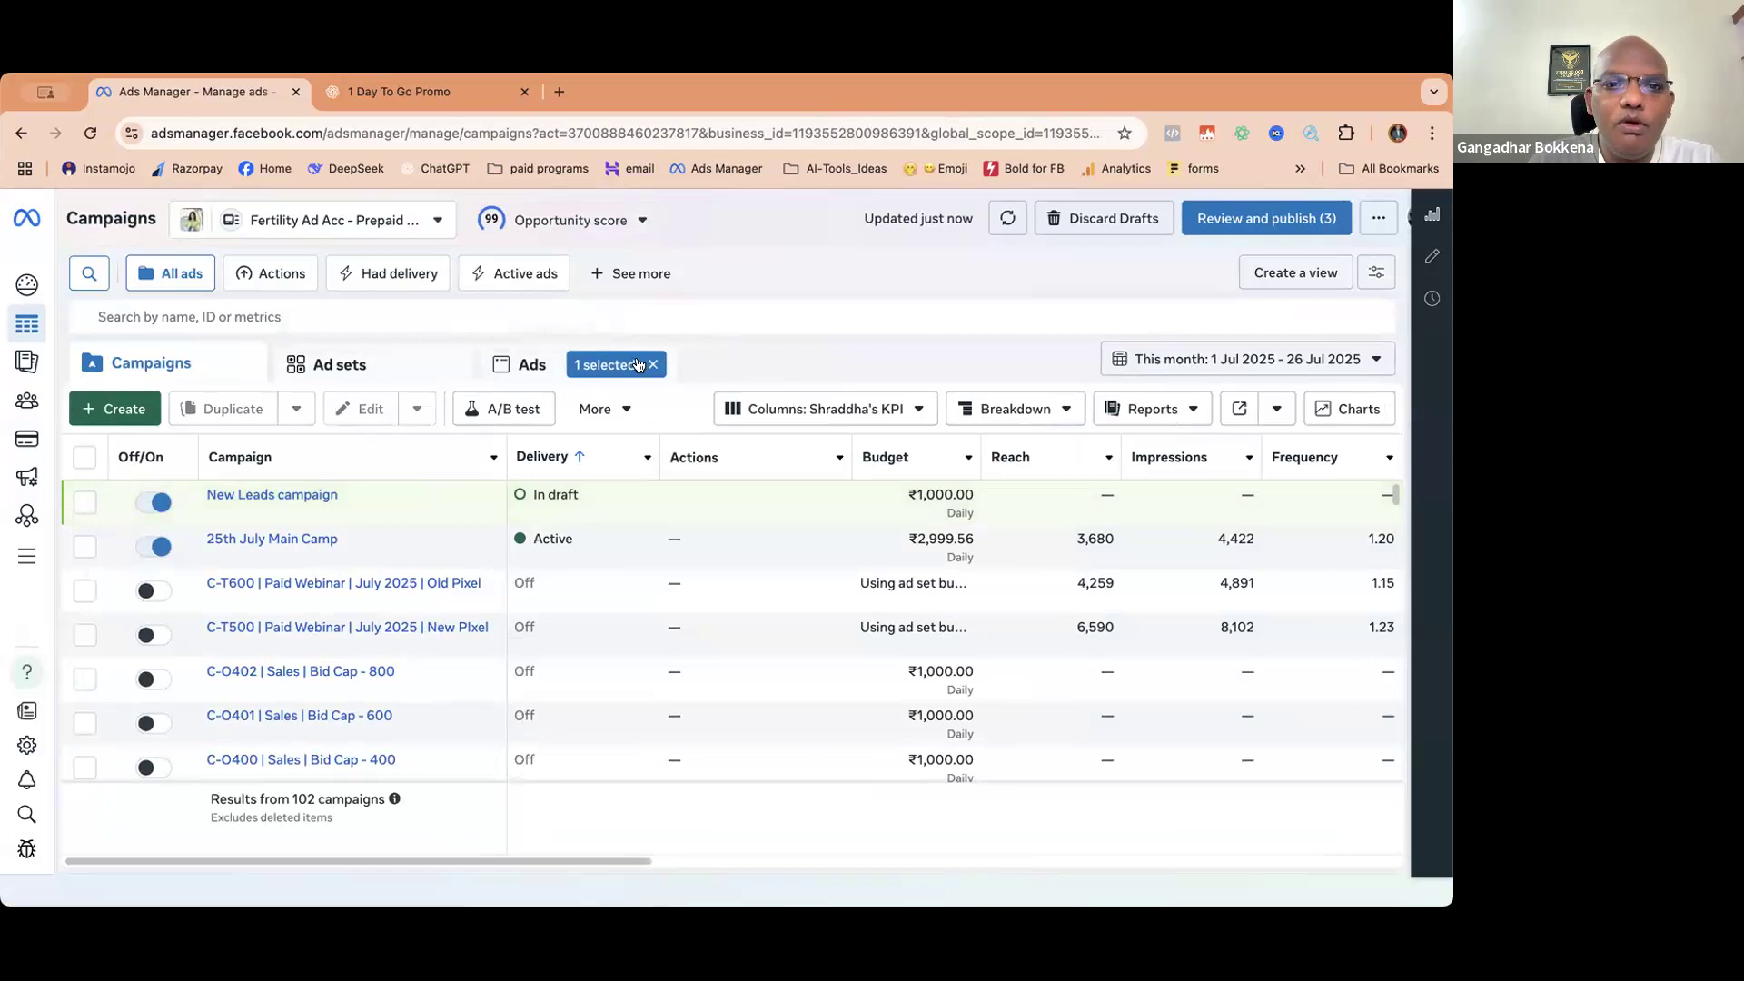
click(652, 365)
click(90, 133)
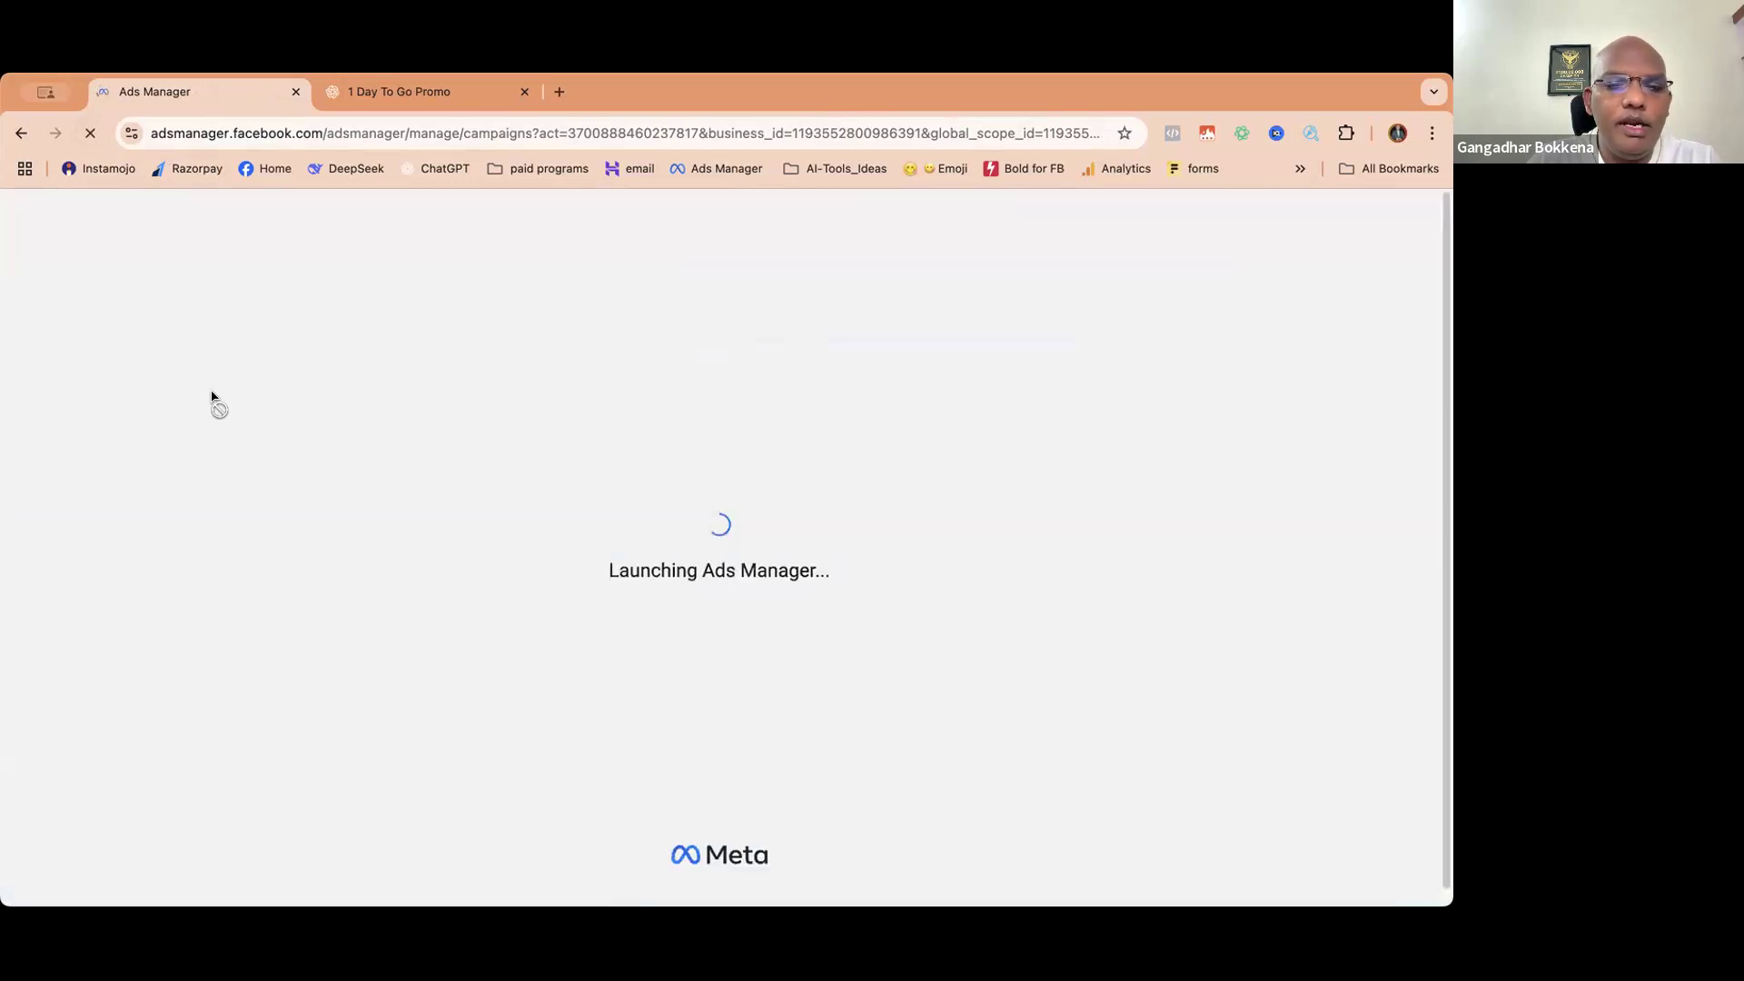
- Create an Auction campaign draft with the Sales objective and close its editor
click(132, 407)
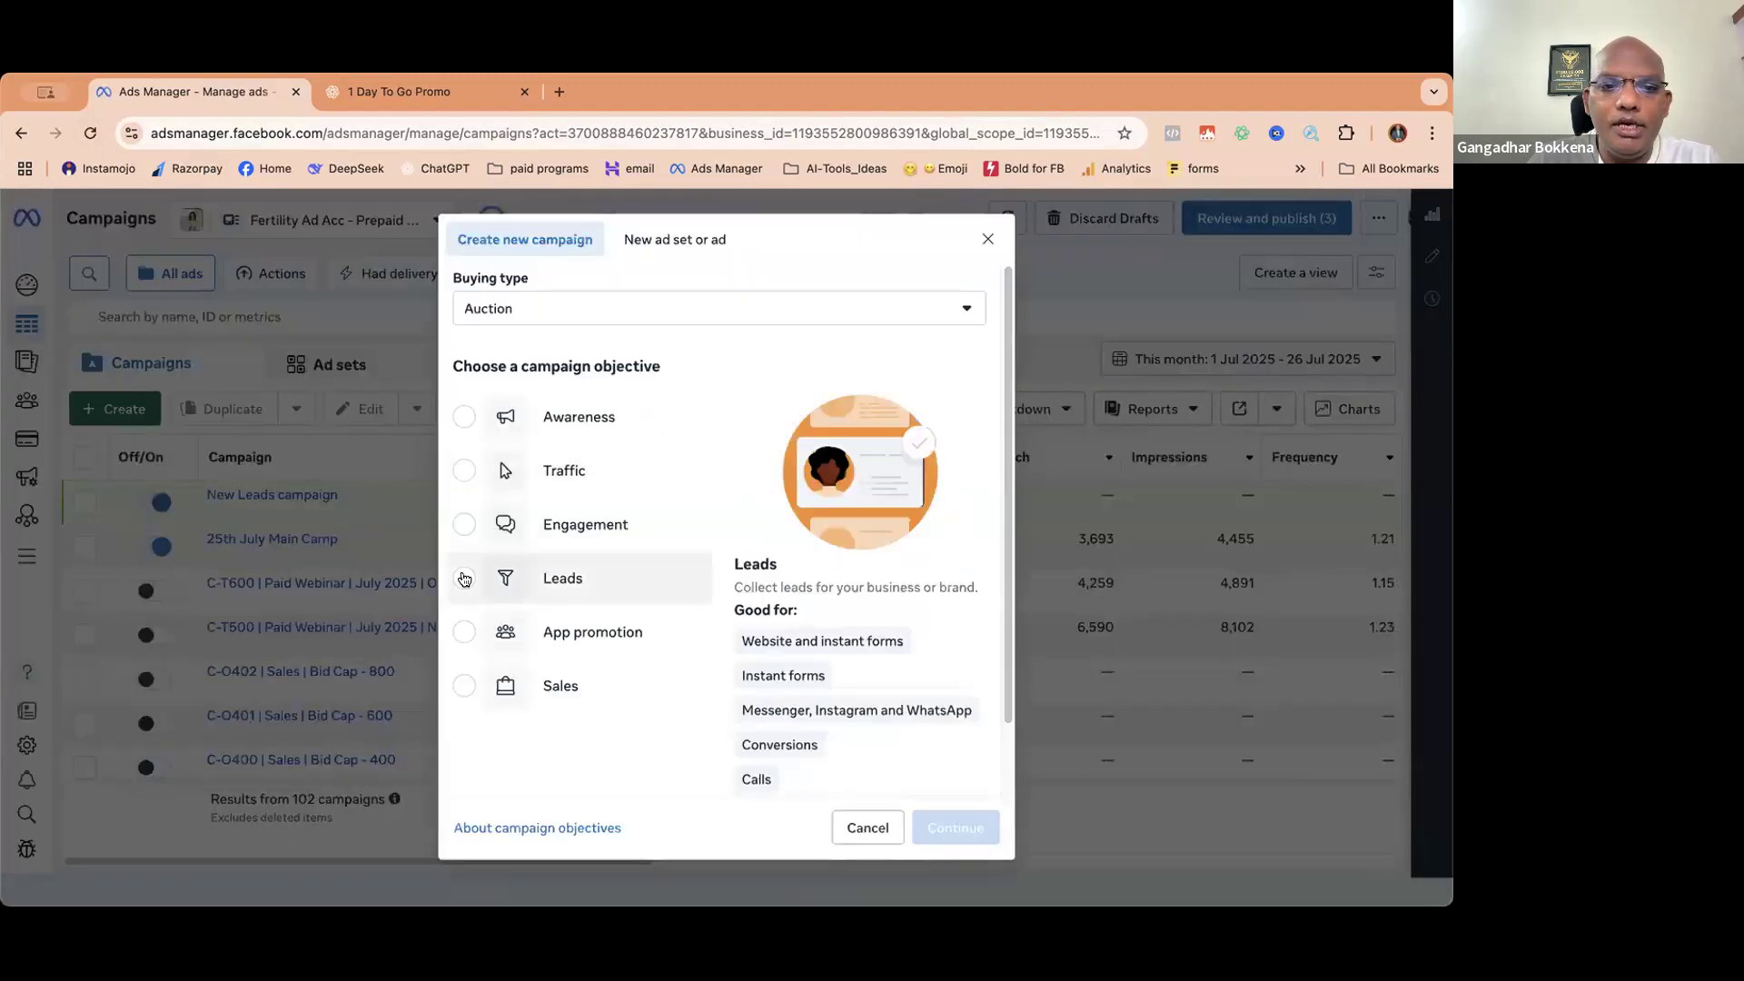
click(464, 580)
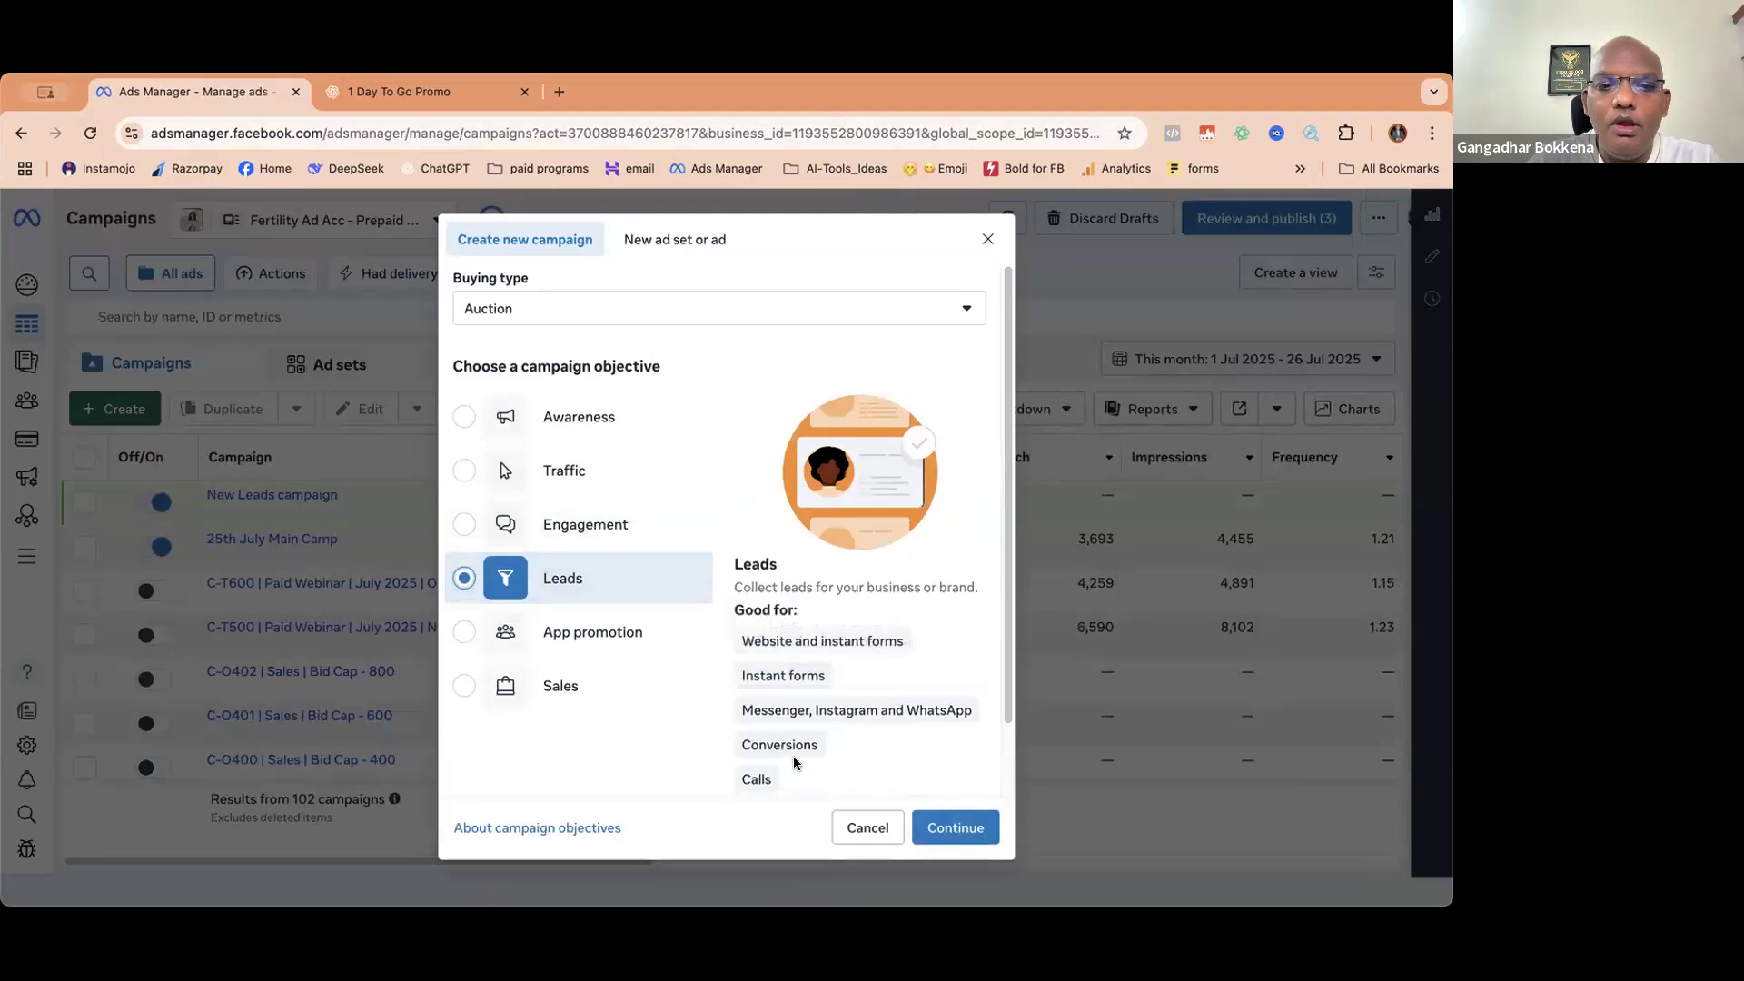
click(525, 690)
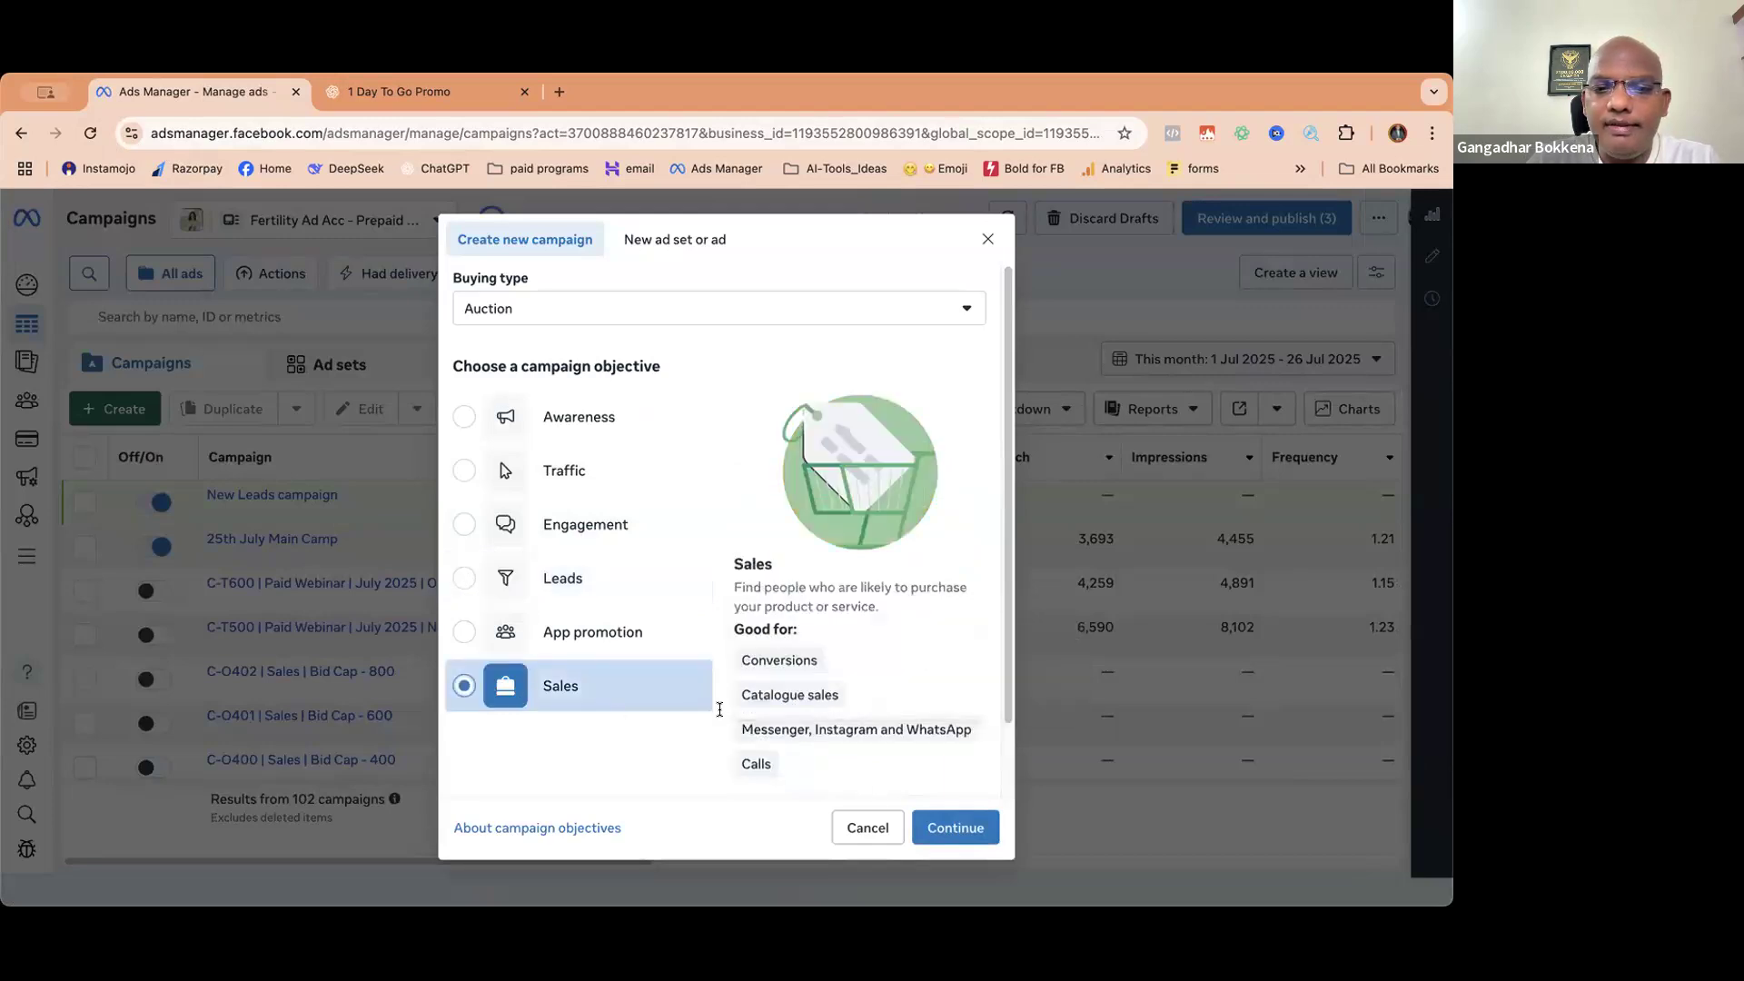
click(944, 824)
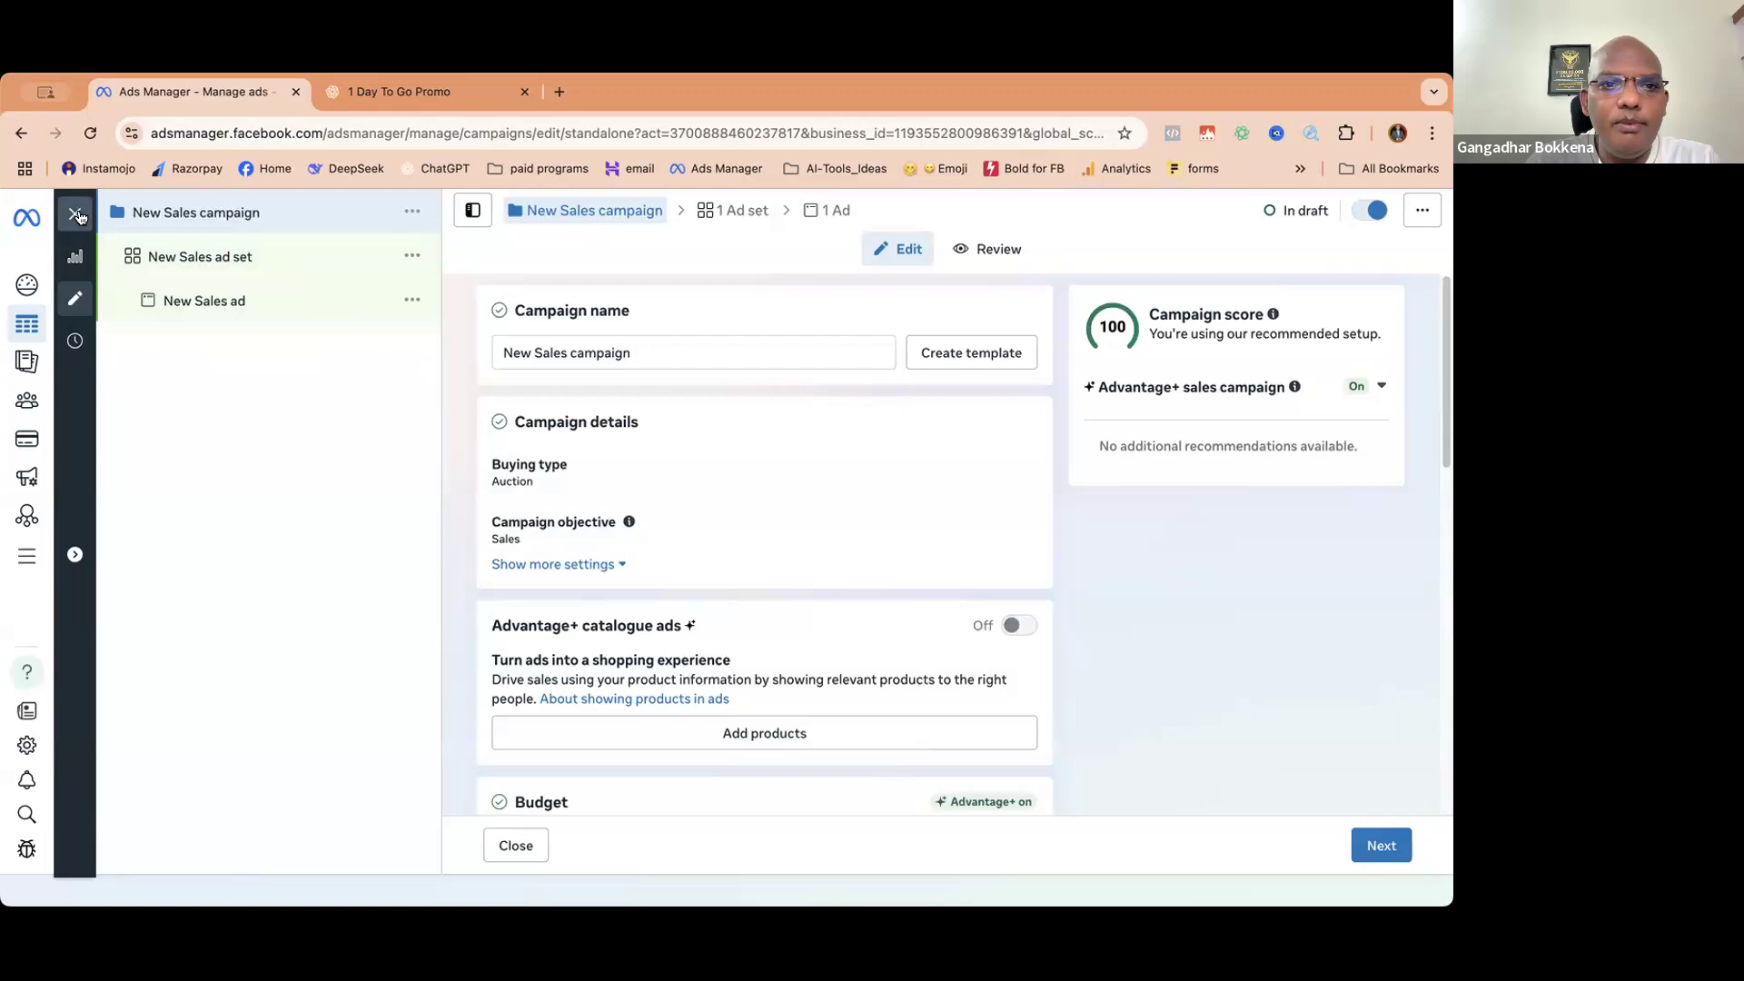
click(77, 215)
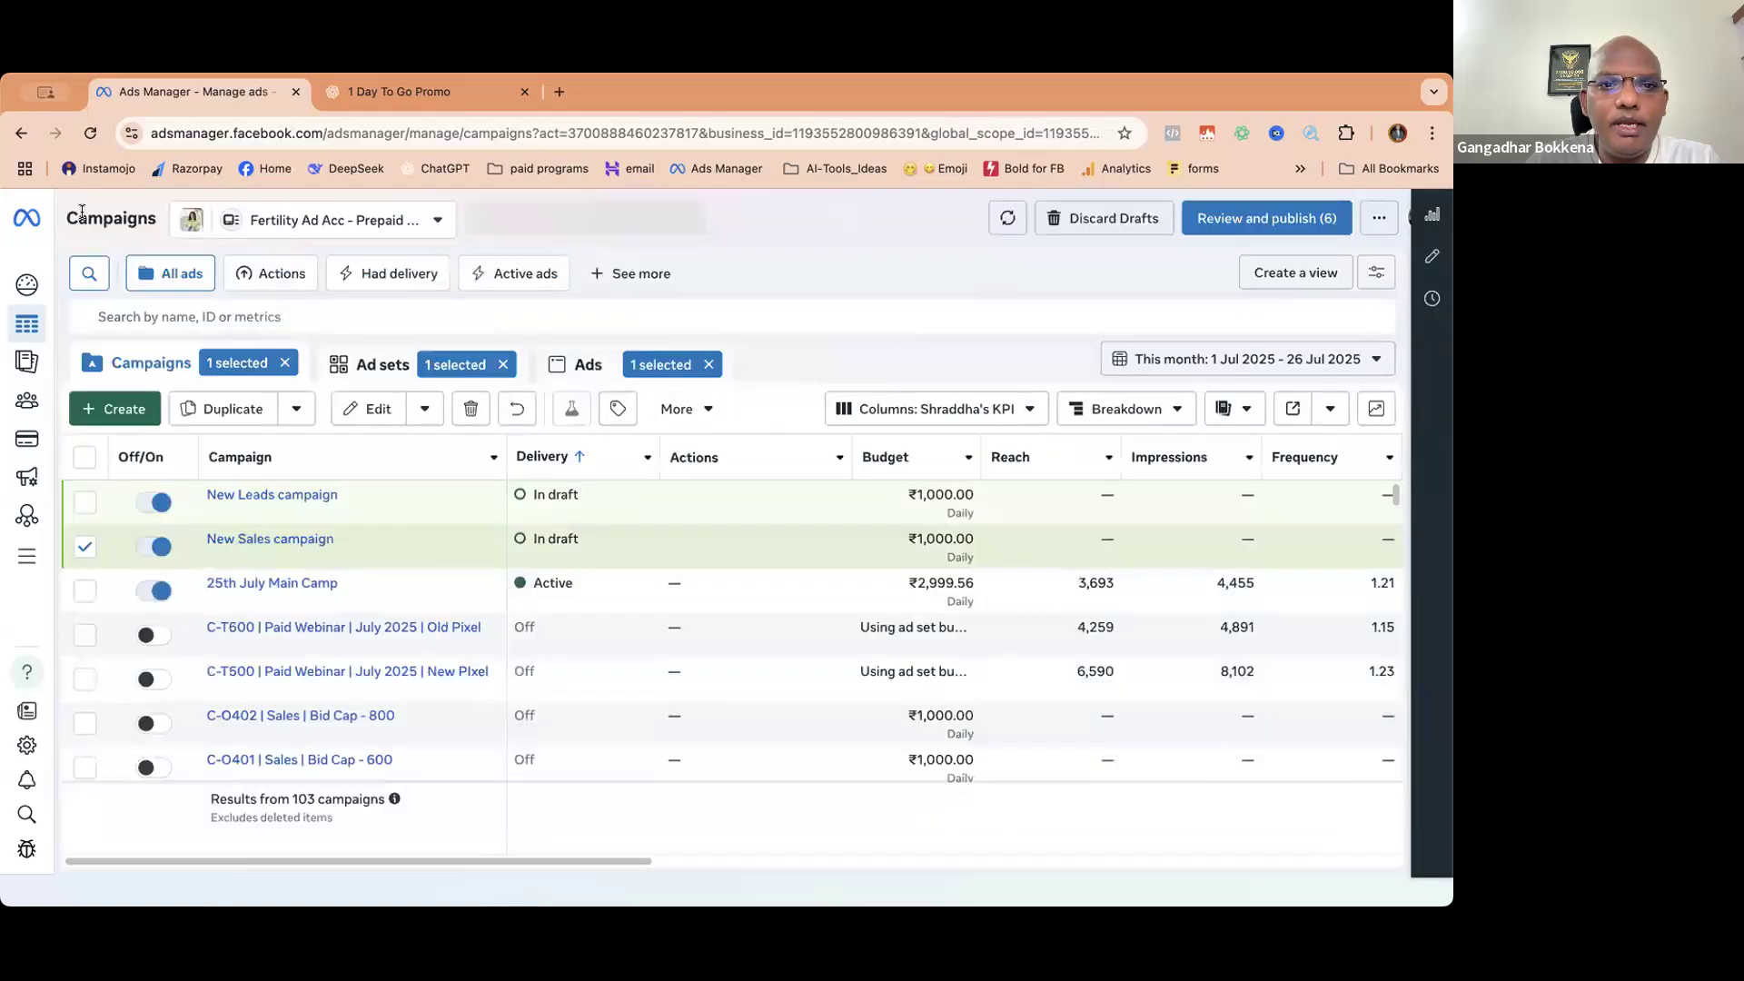
- Clear the campaign, ad set and ad selections of the new sales draft
click(287, 362)
click(461, 365)
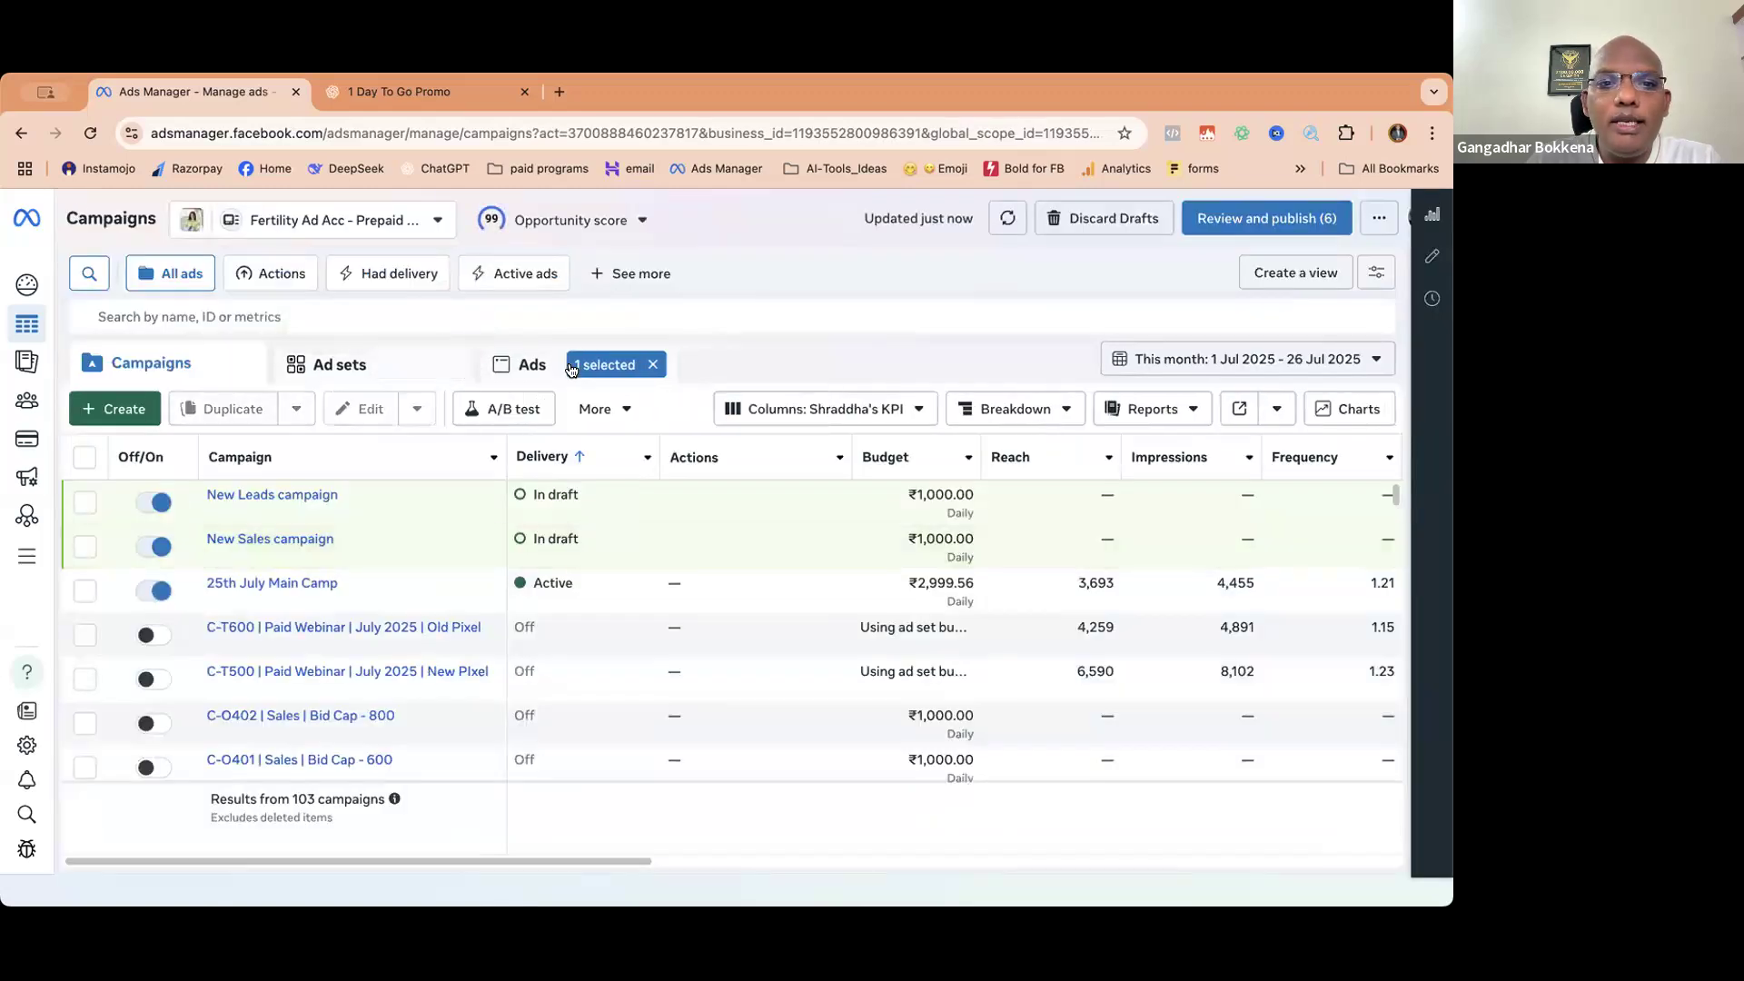
click(652, 364)
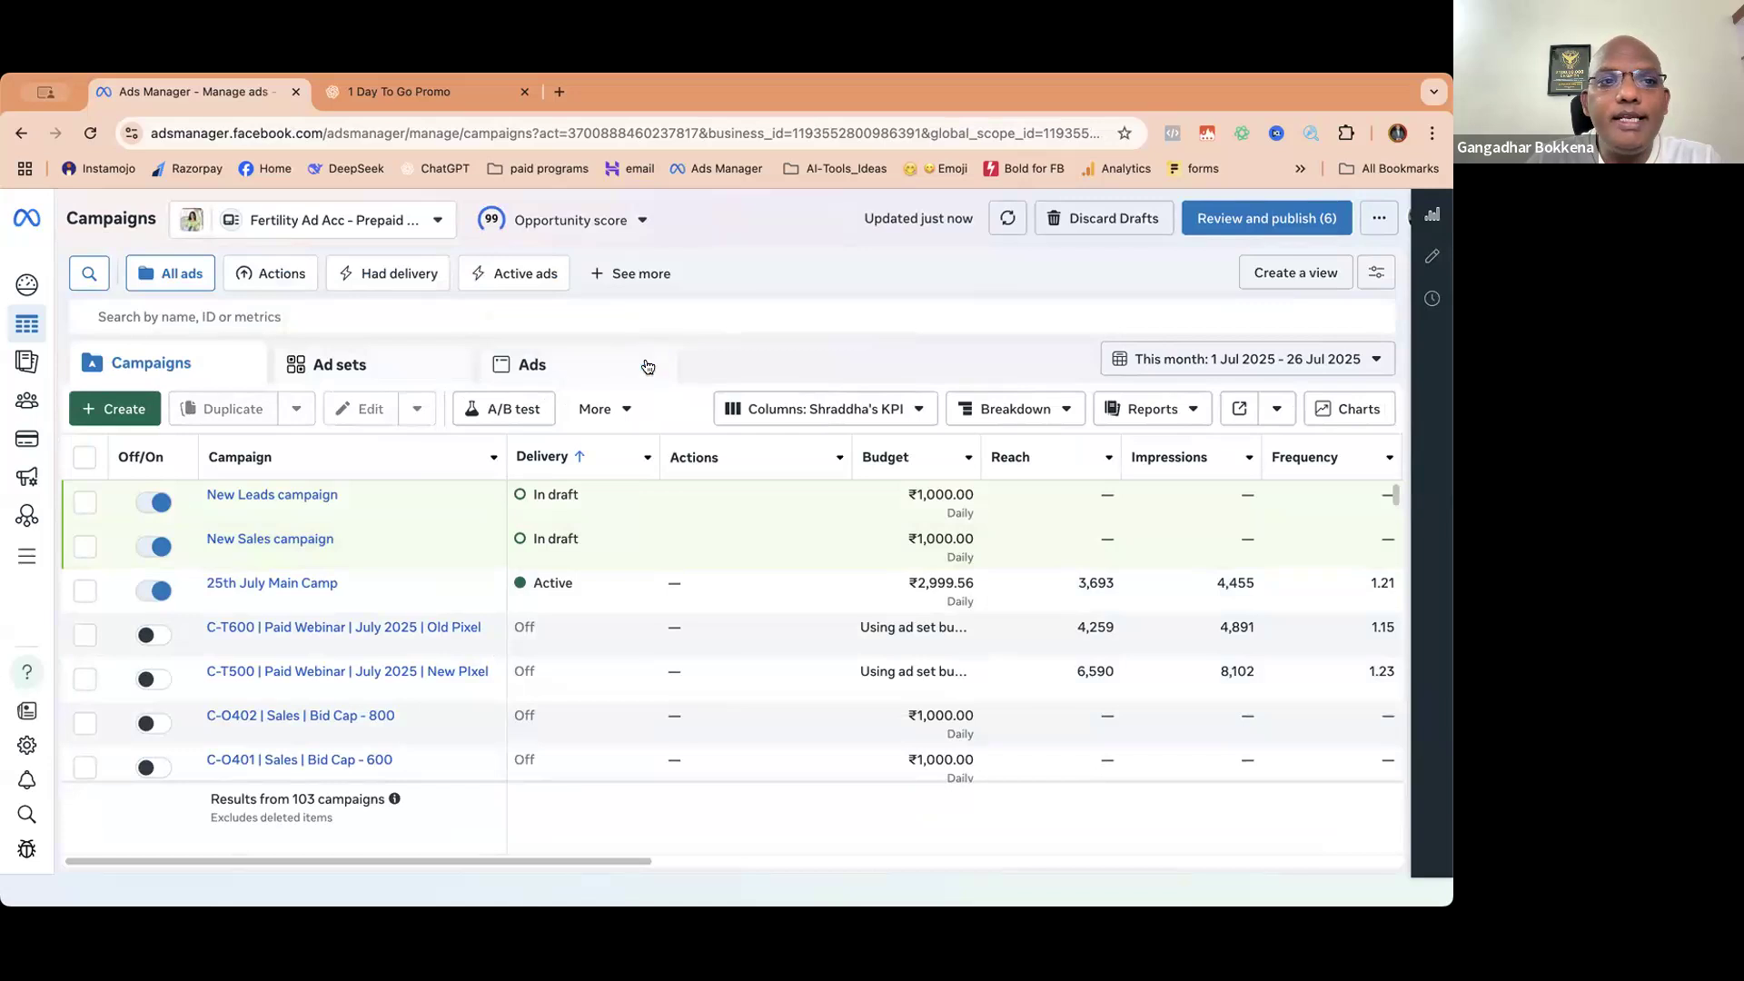
- Switch to the first ad account of the social media business portfolio that holds two ad accounts
click(193, 221)
scroll(326, 589, down, 3)
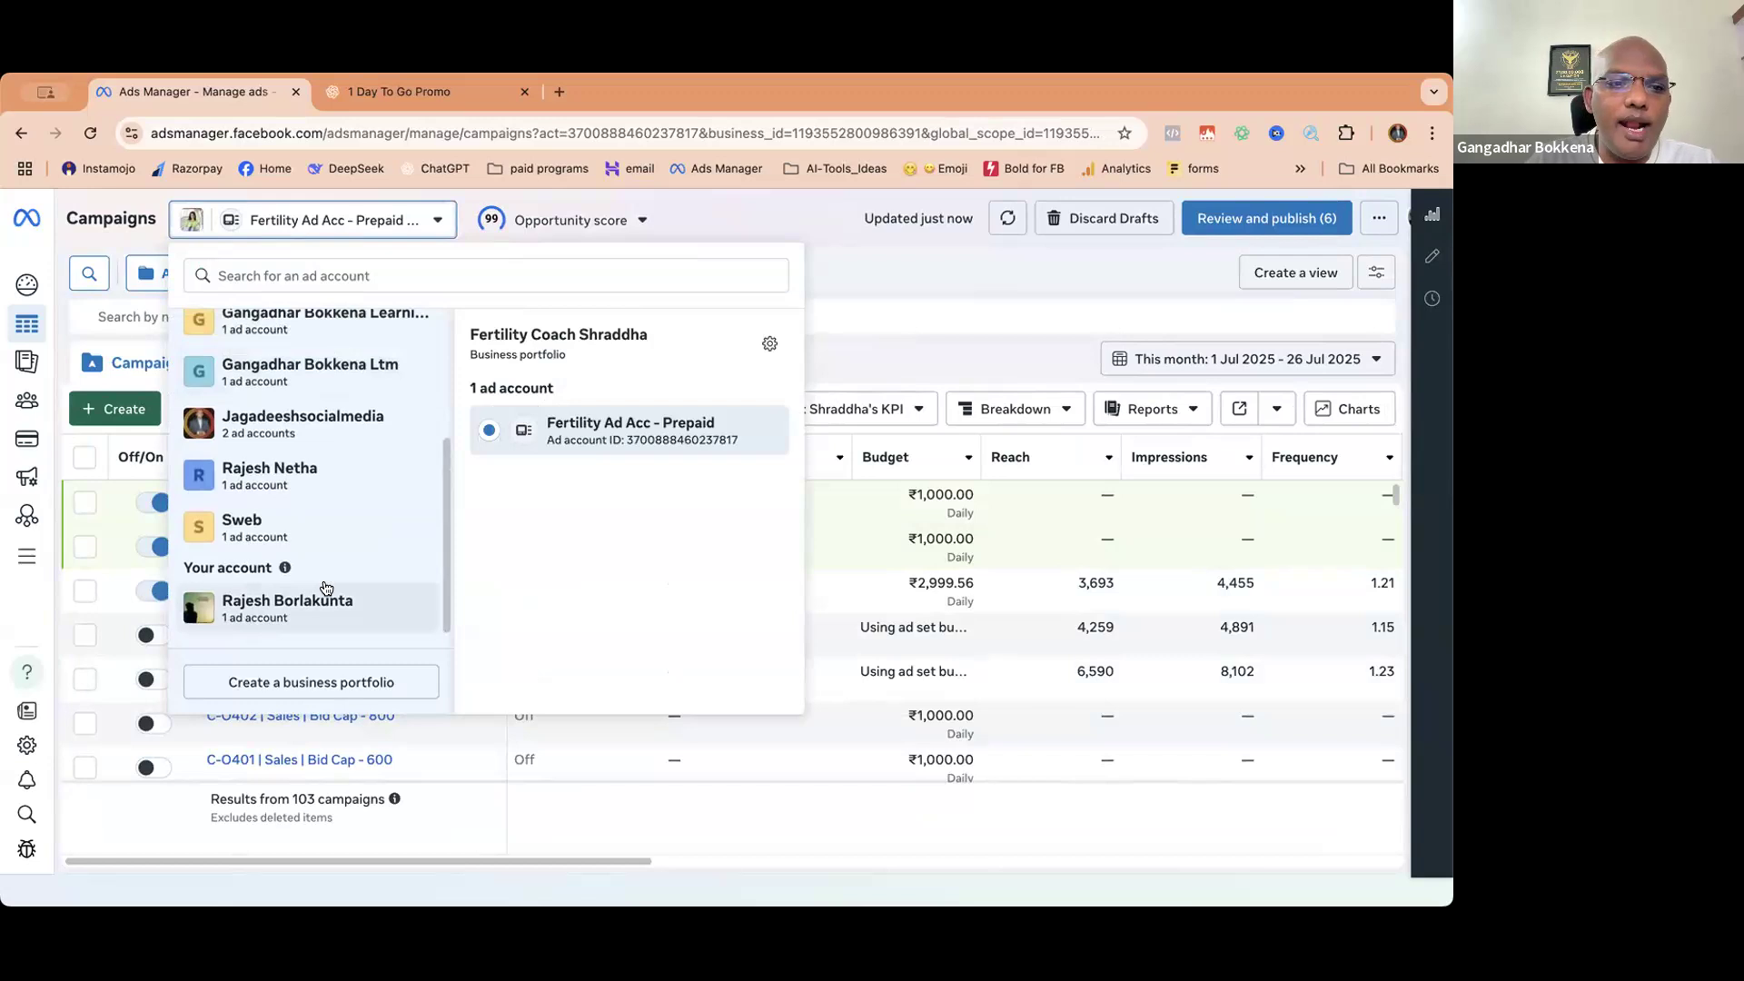
click(290, 435)
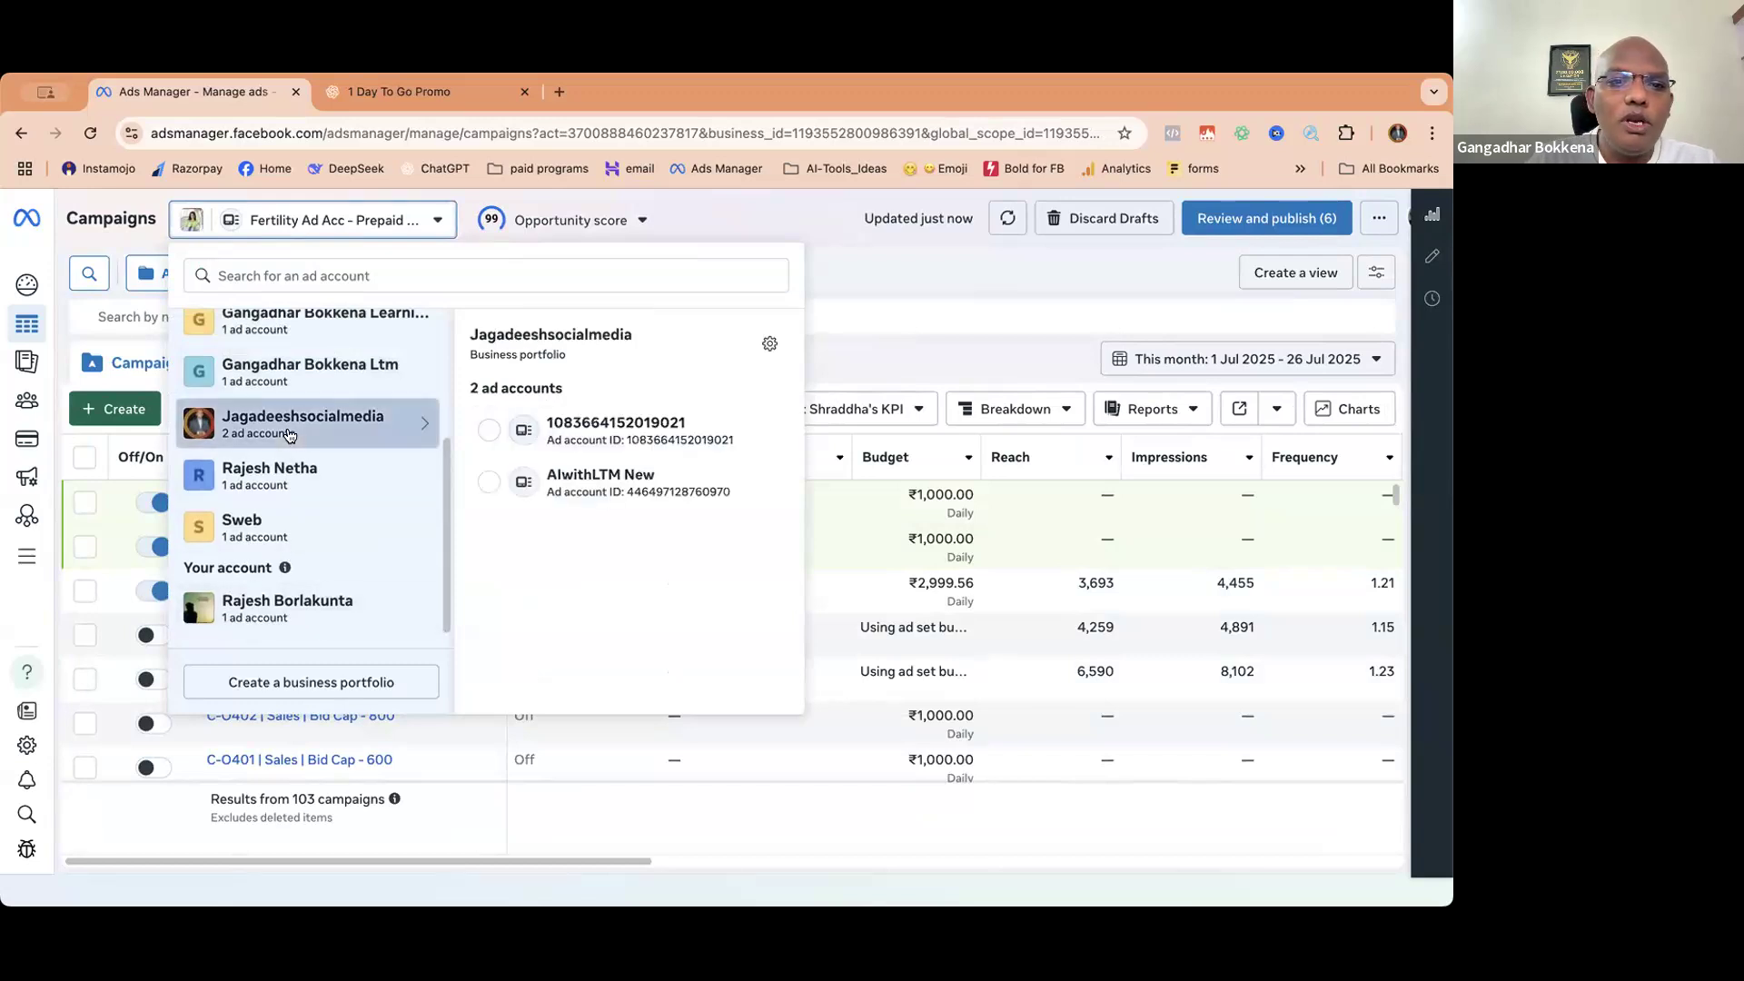
click(488, 431)
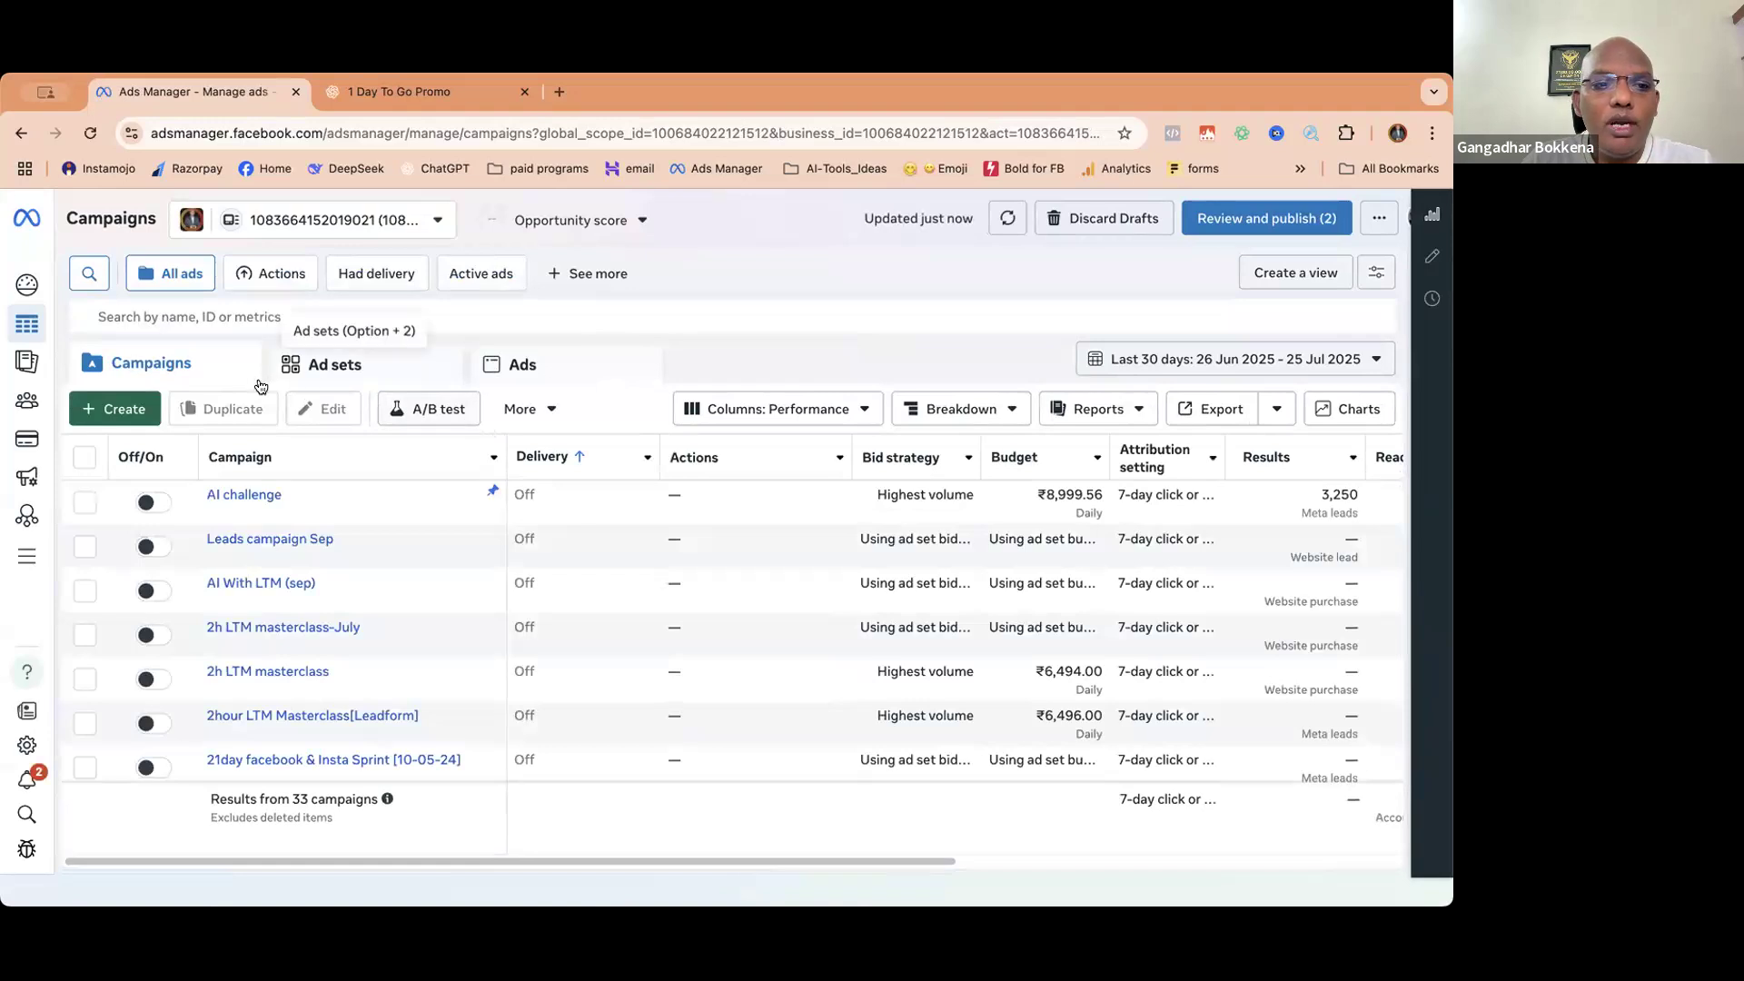
- Create a campaign with the Leads objective using the Manual leads campaign setup
click(119, 409)
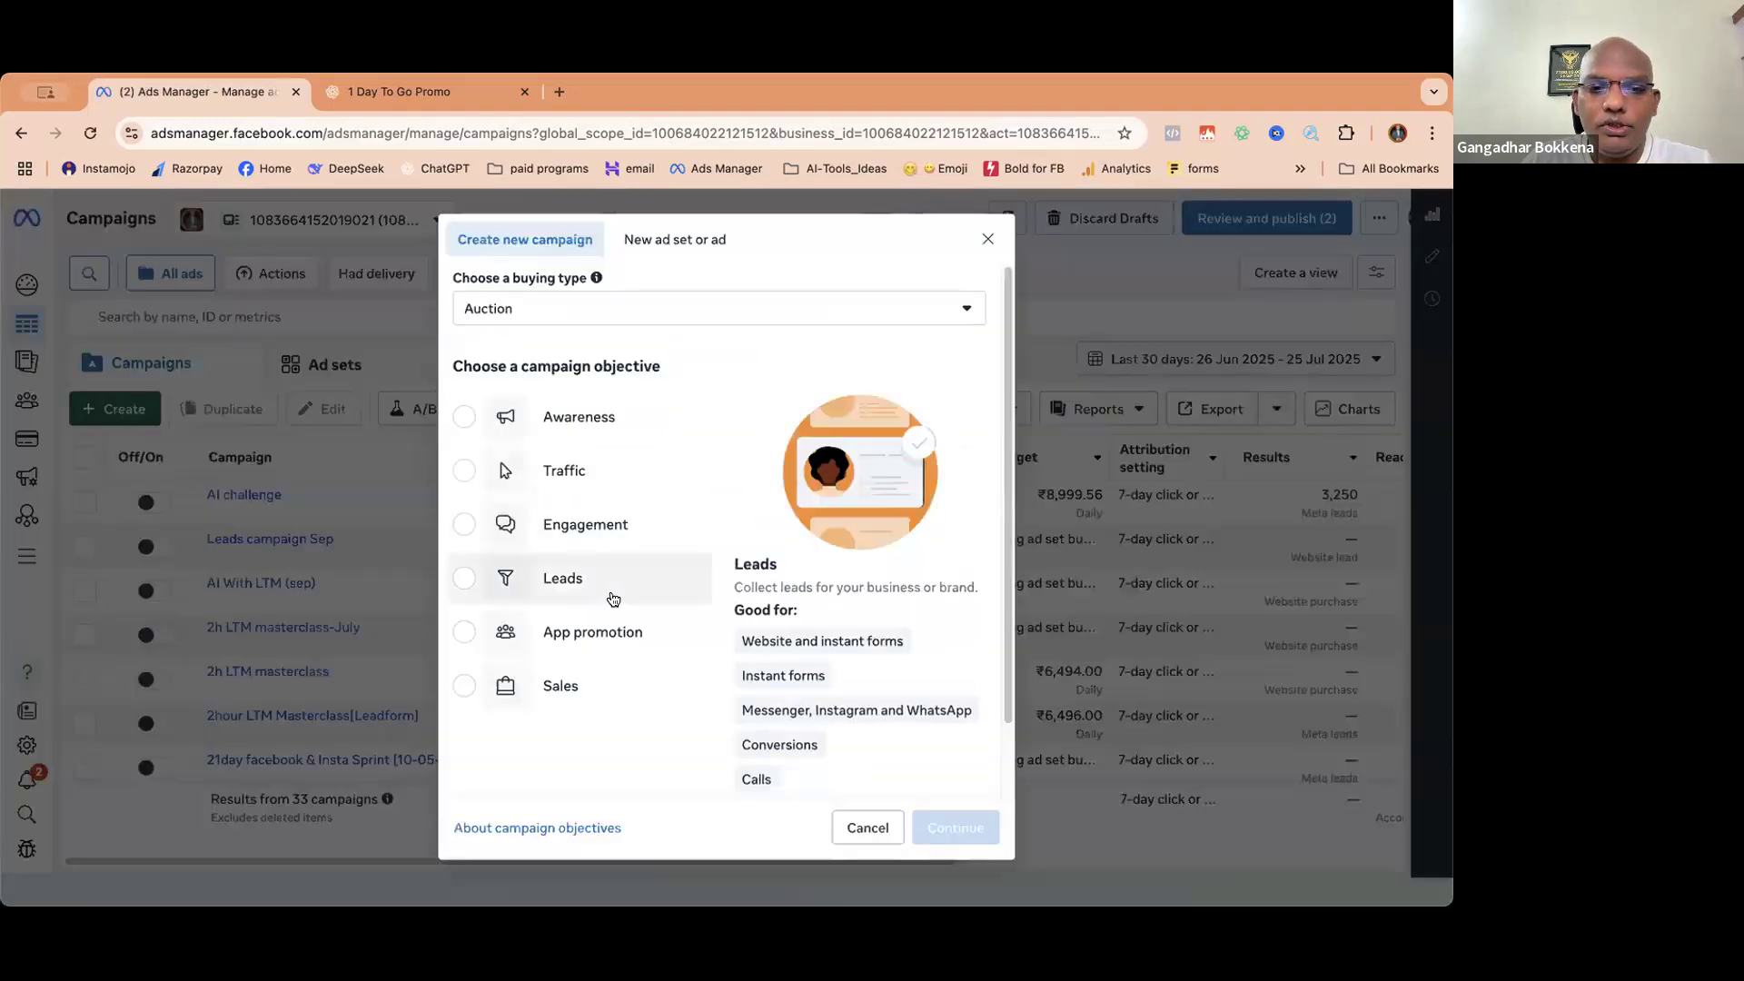
click(463, 580)
click(944, 827)
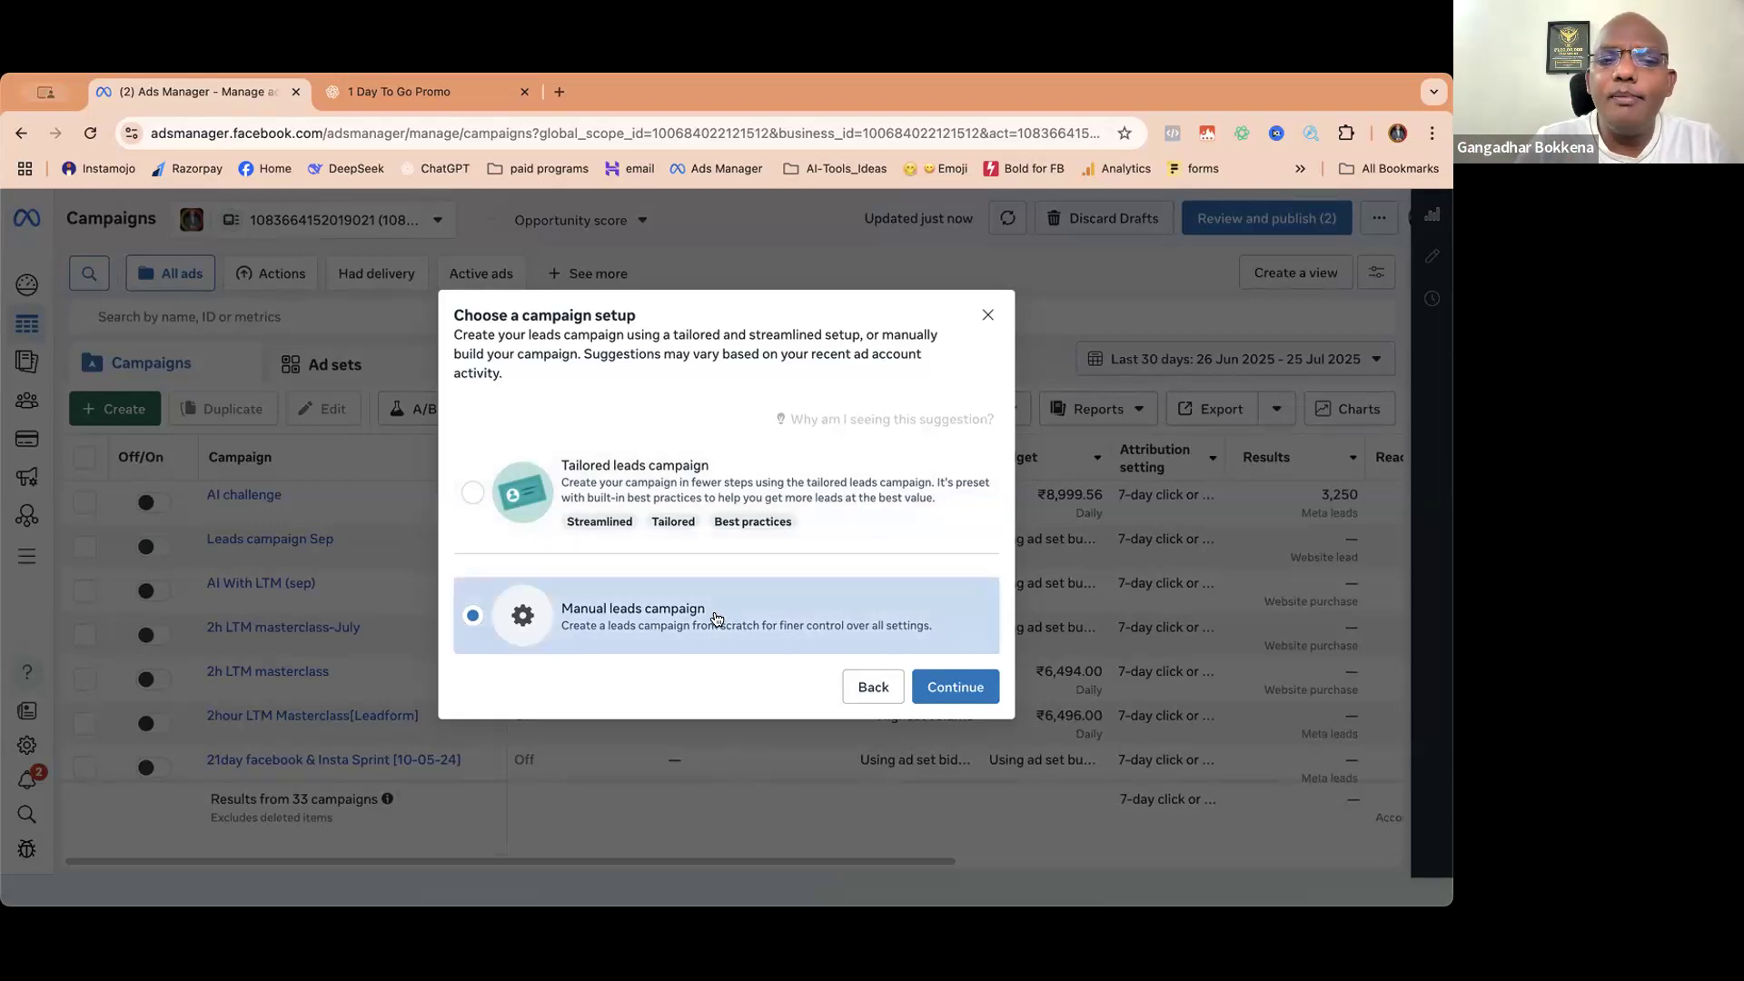
click(954, 687)
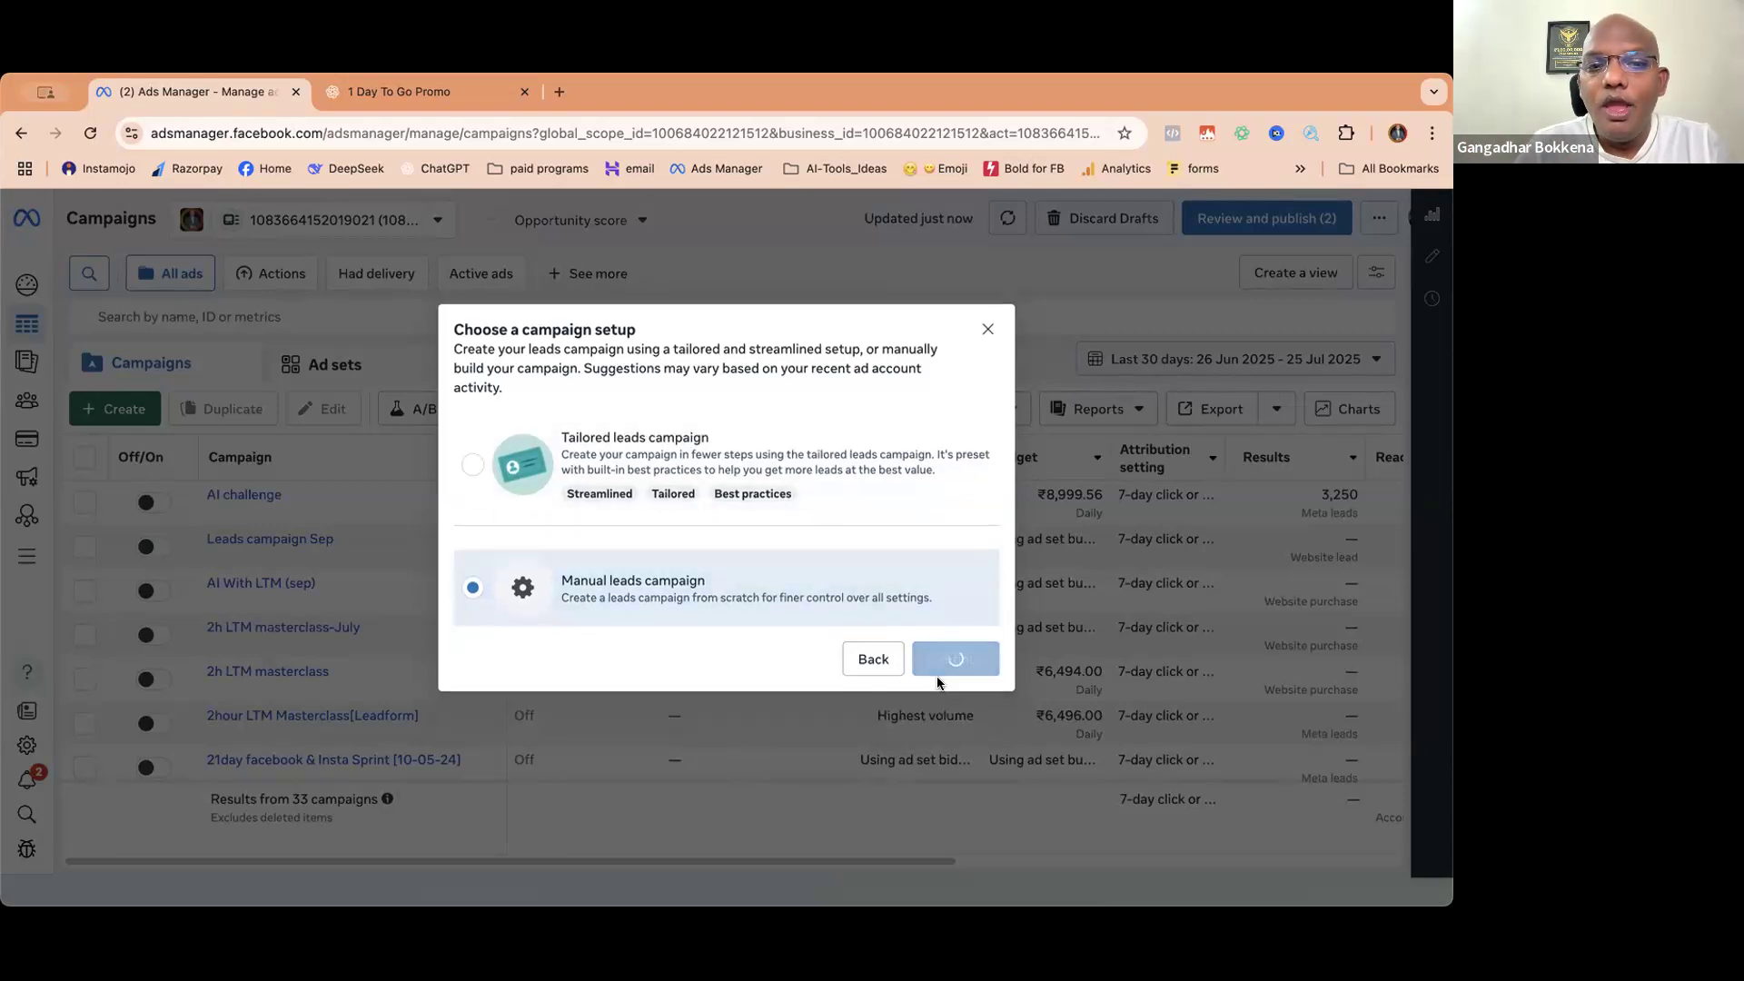
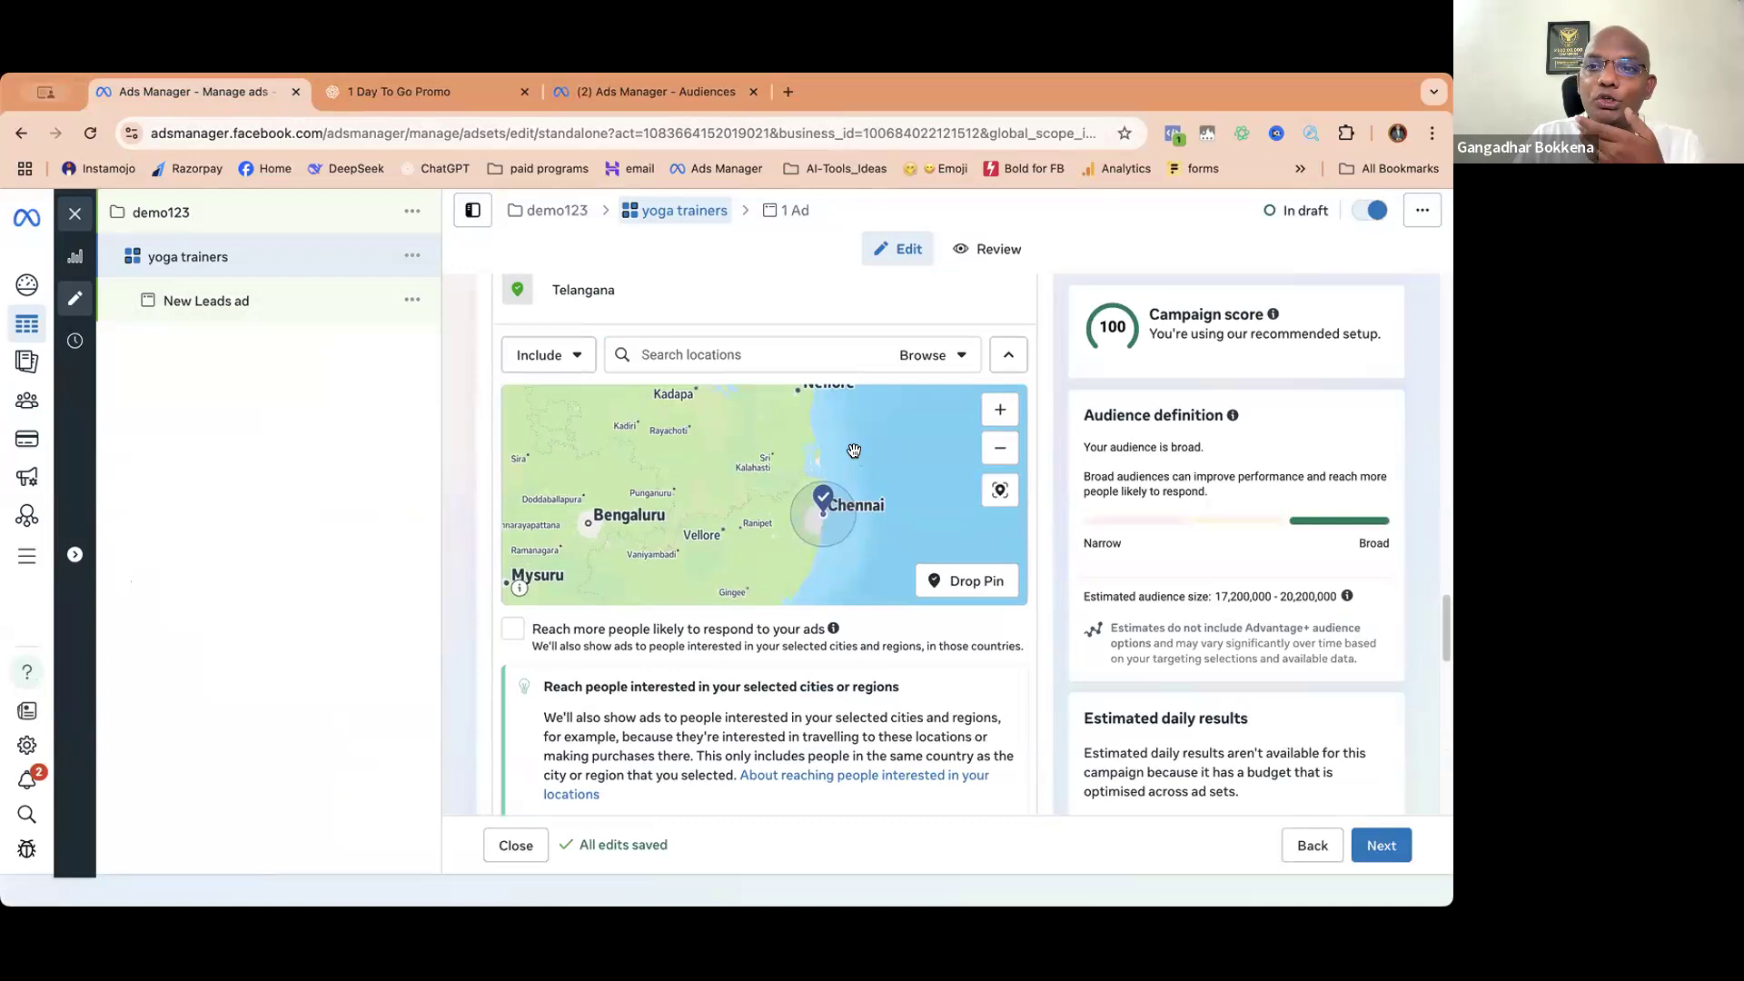
- Switch the yoga trainers ad set from Advantage+ audience to the original audience options
scroll(854, 450, up, 5)
scroll(972, 272, down, 4)
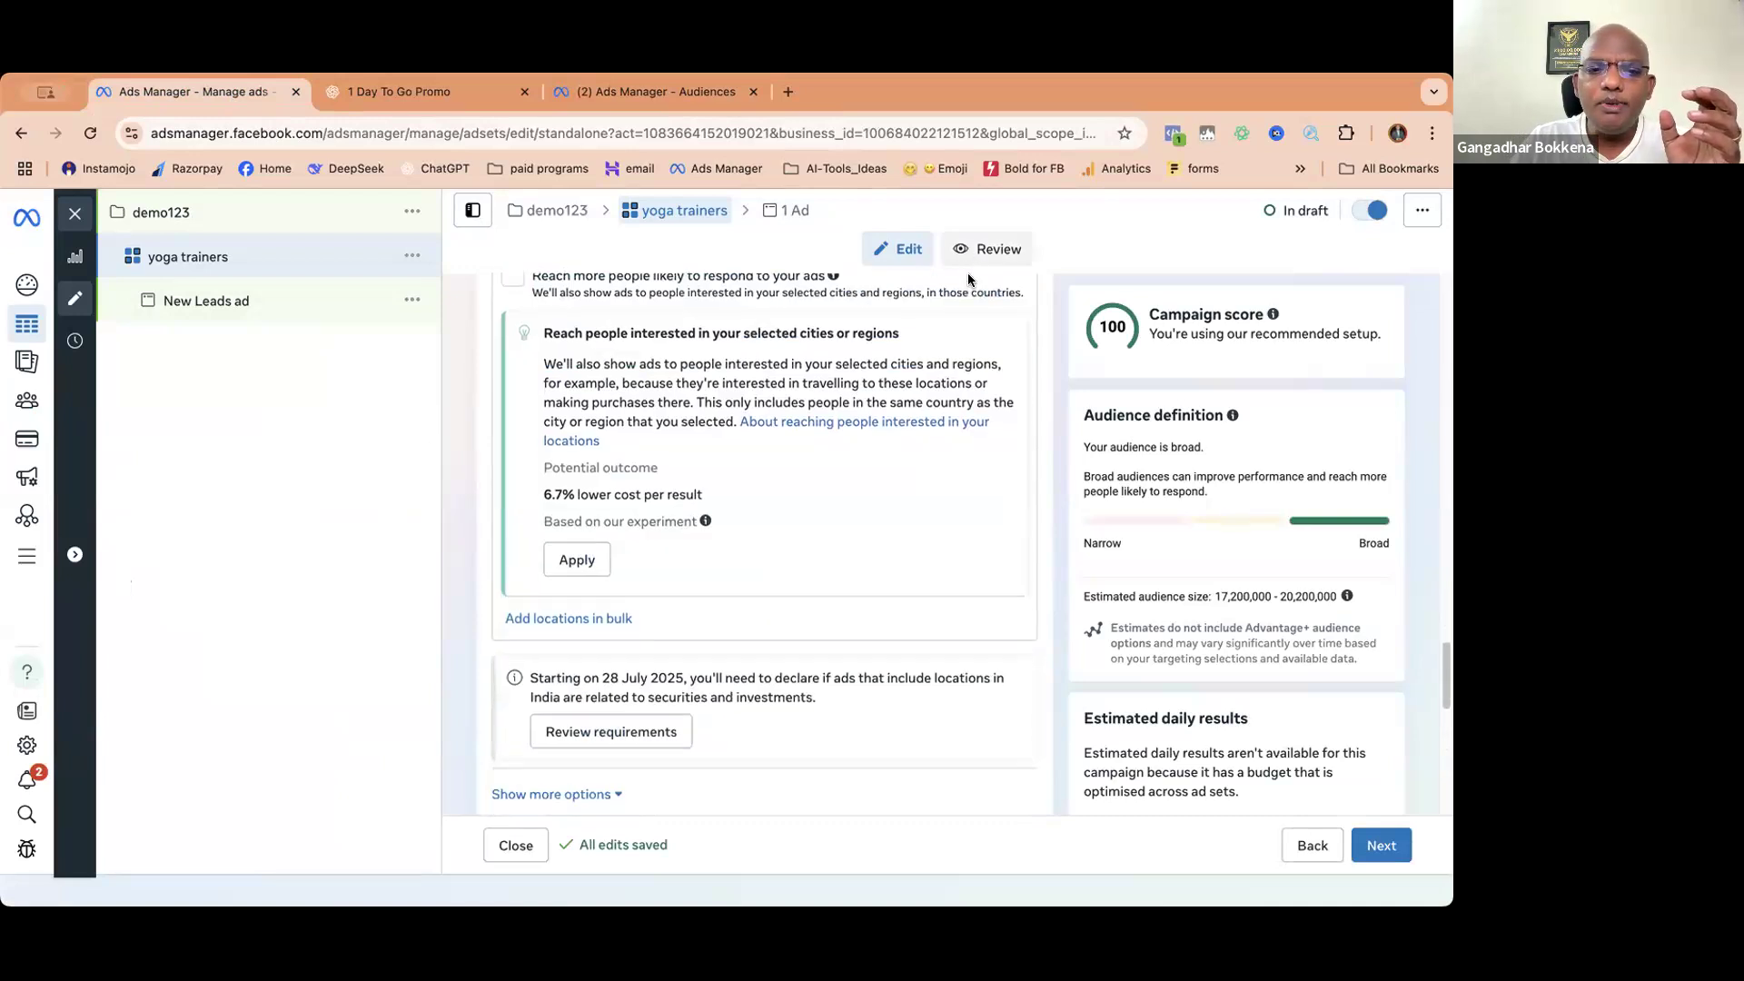
scroll(954, 545, up, 5)
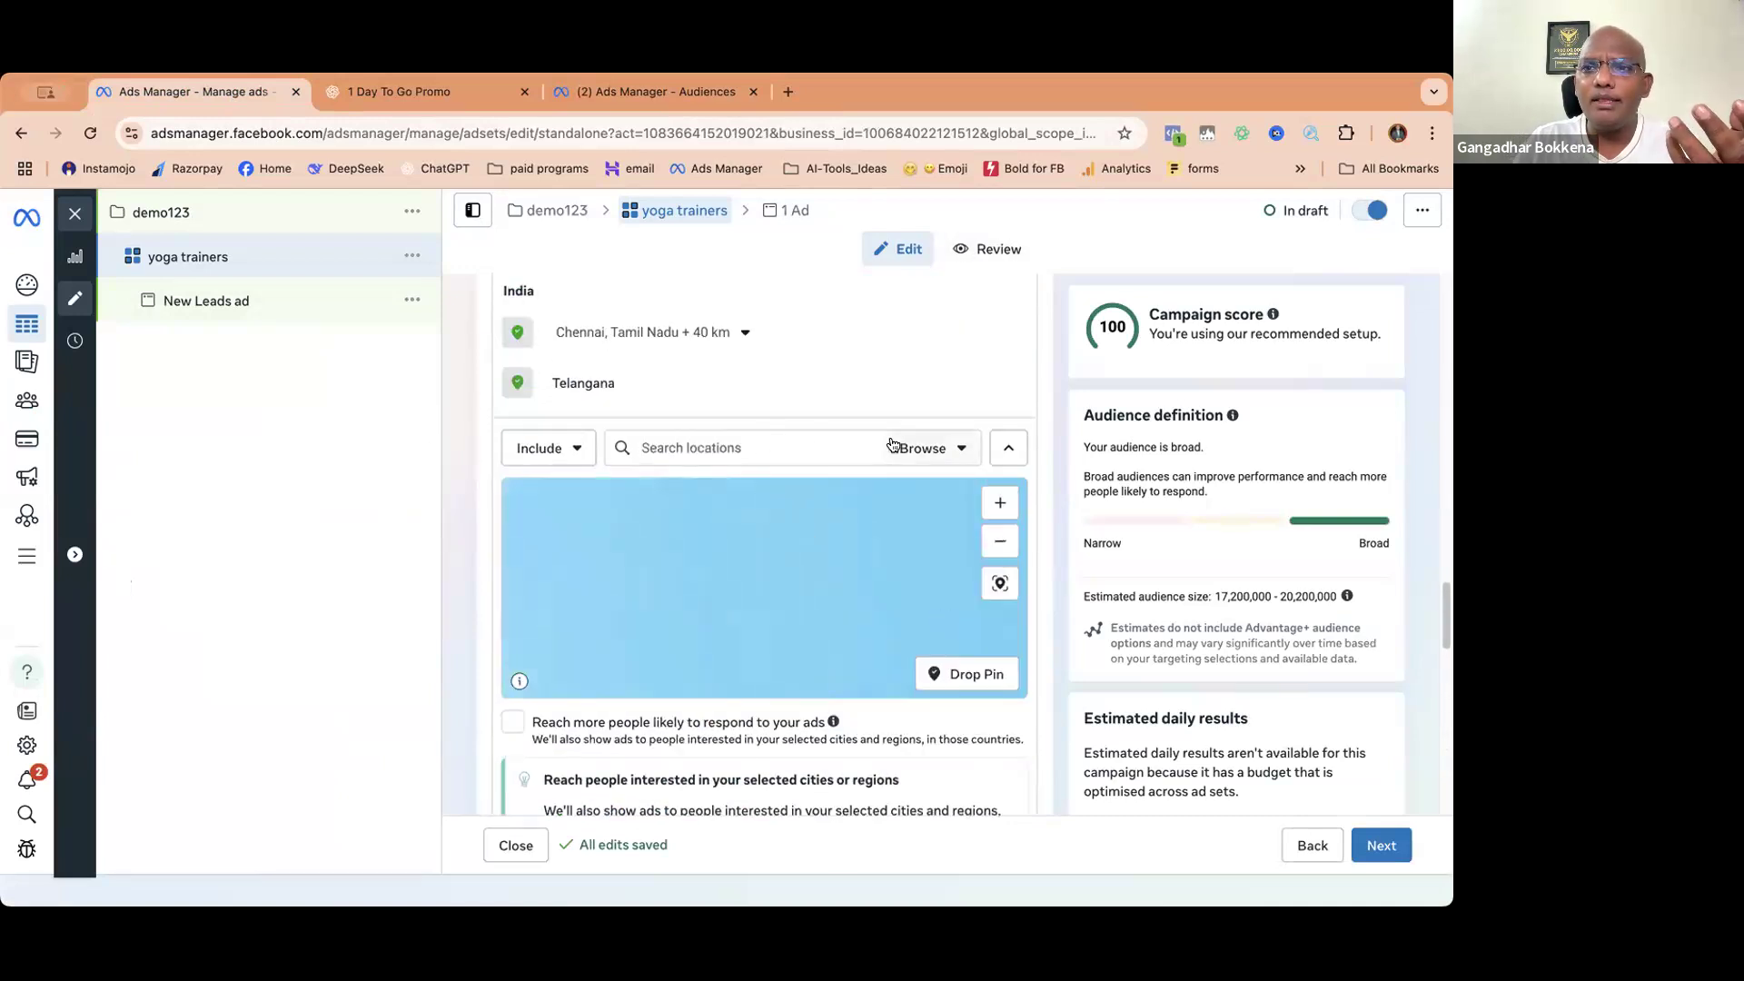
scroll(893, 444, down, 8)
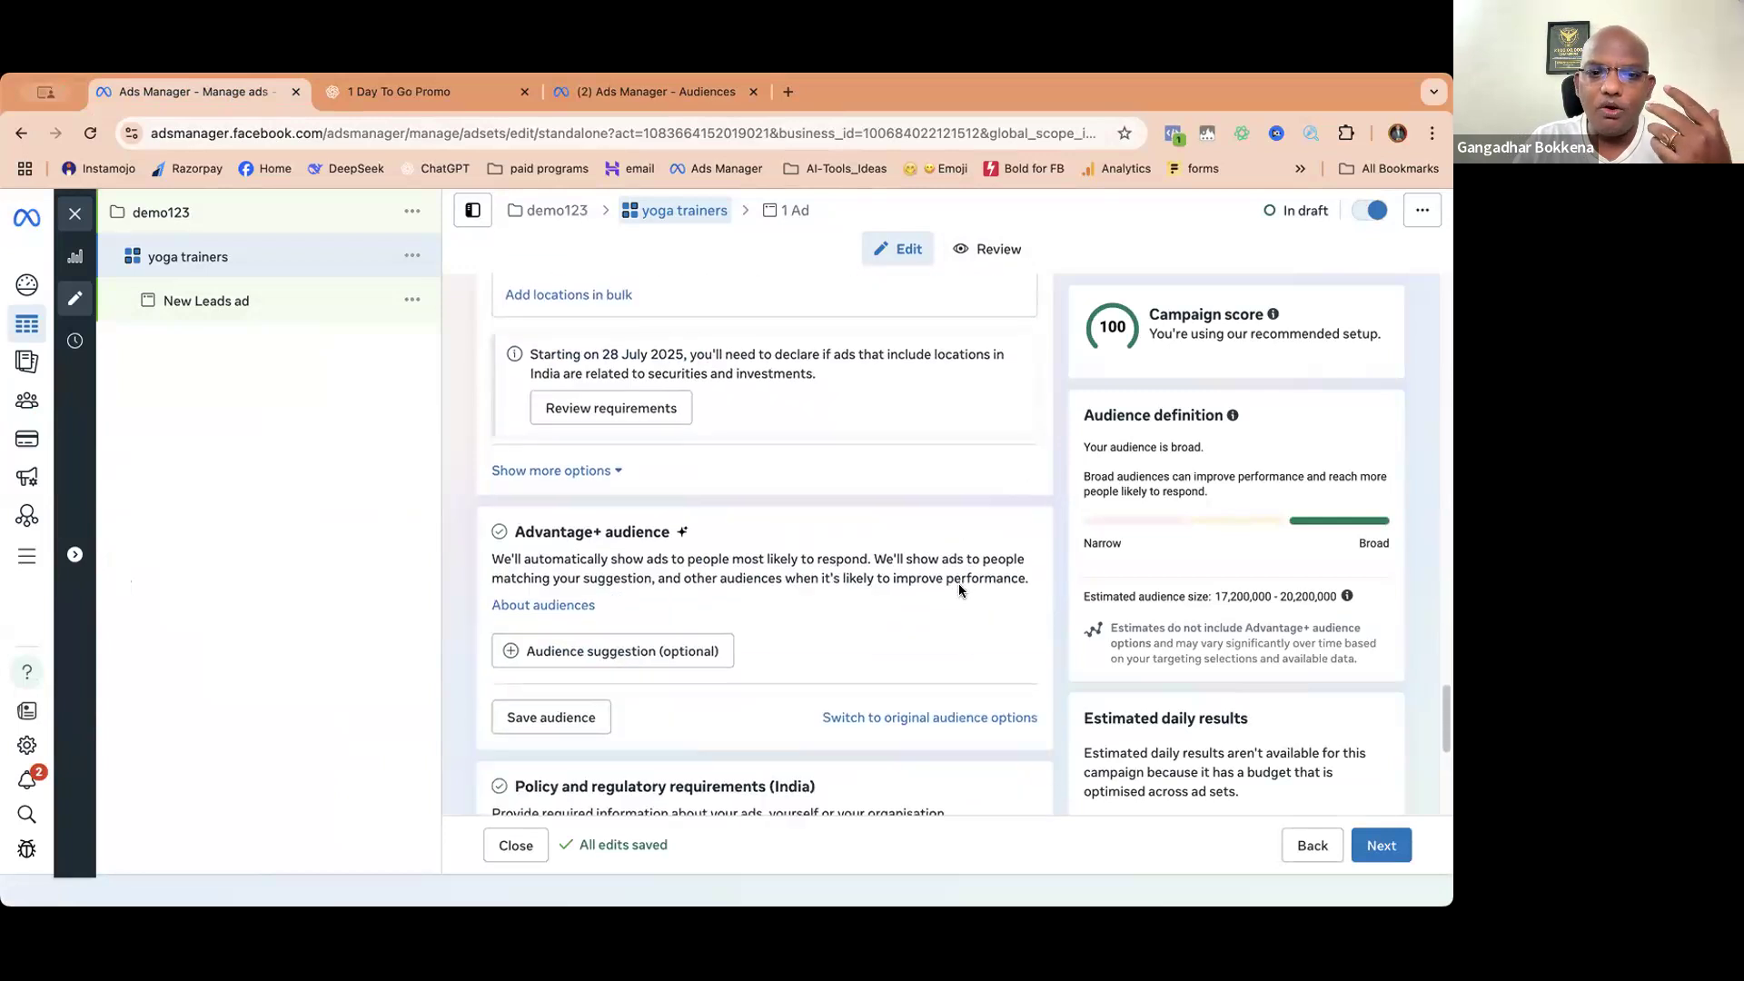
scroll(927, 586, down, 3)
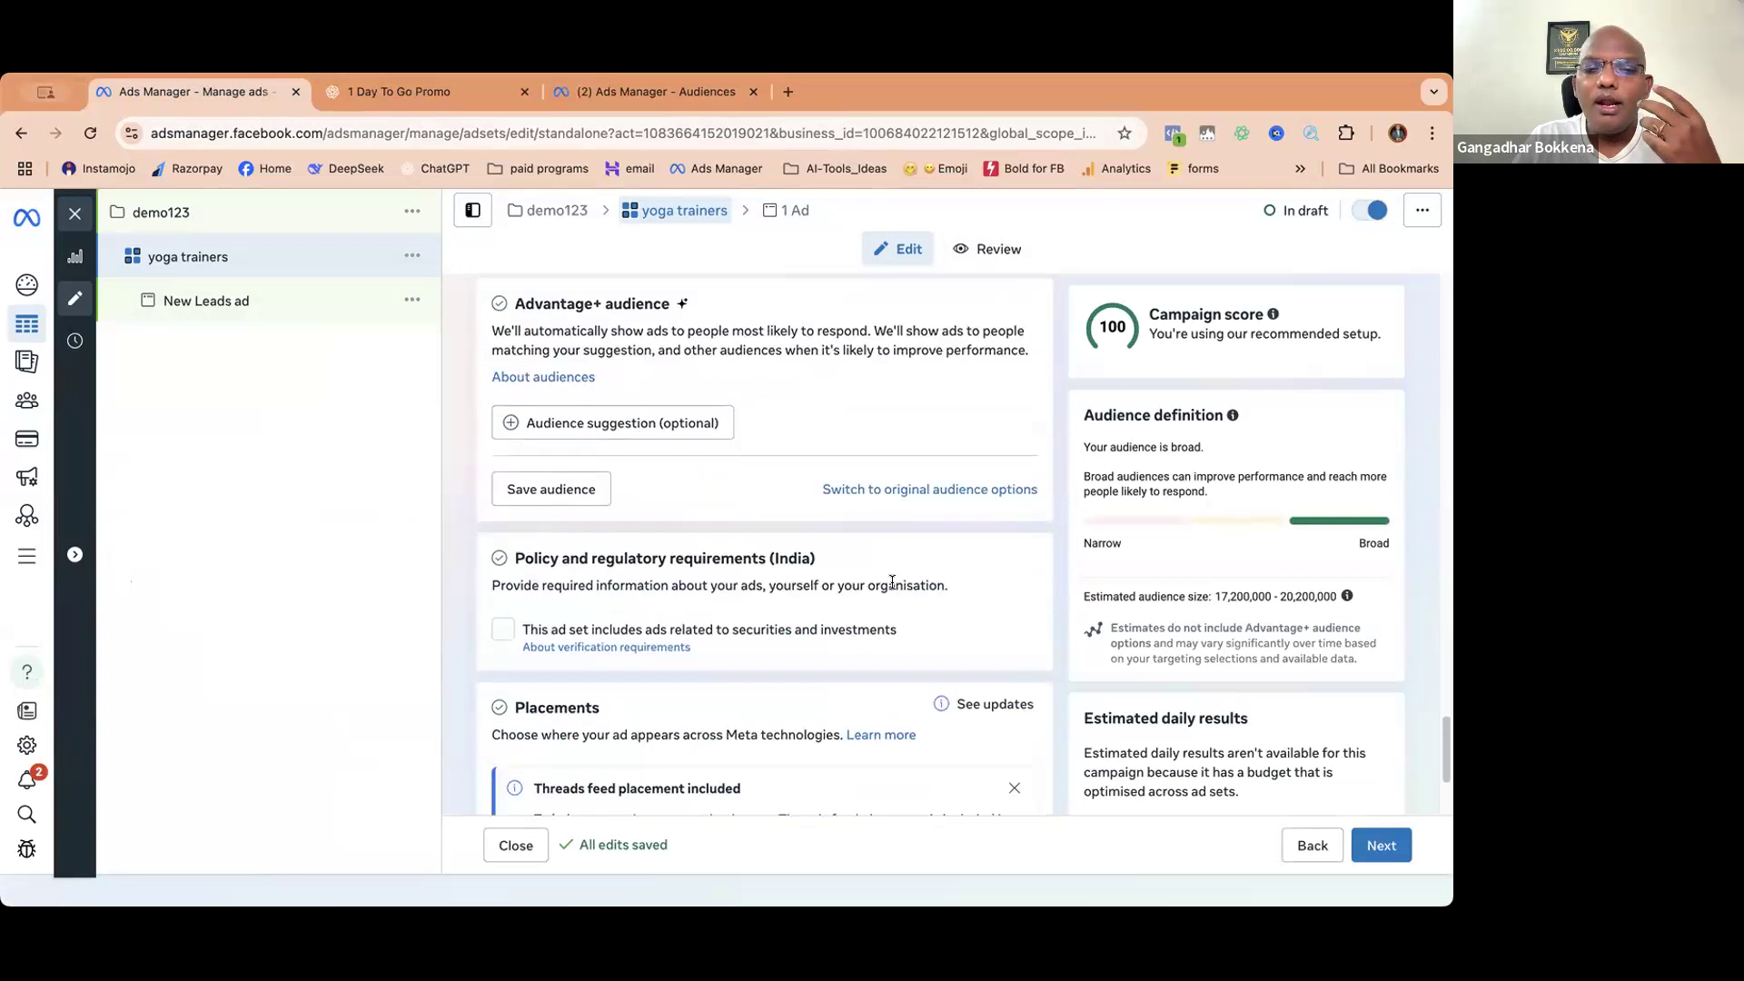
click(892, 495)
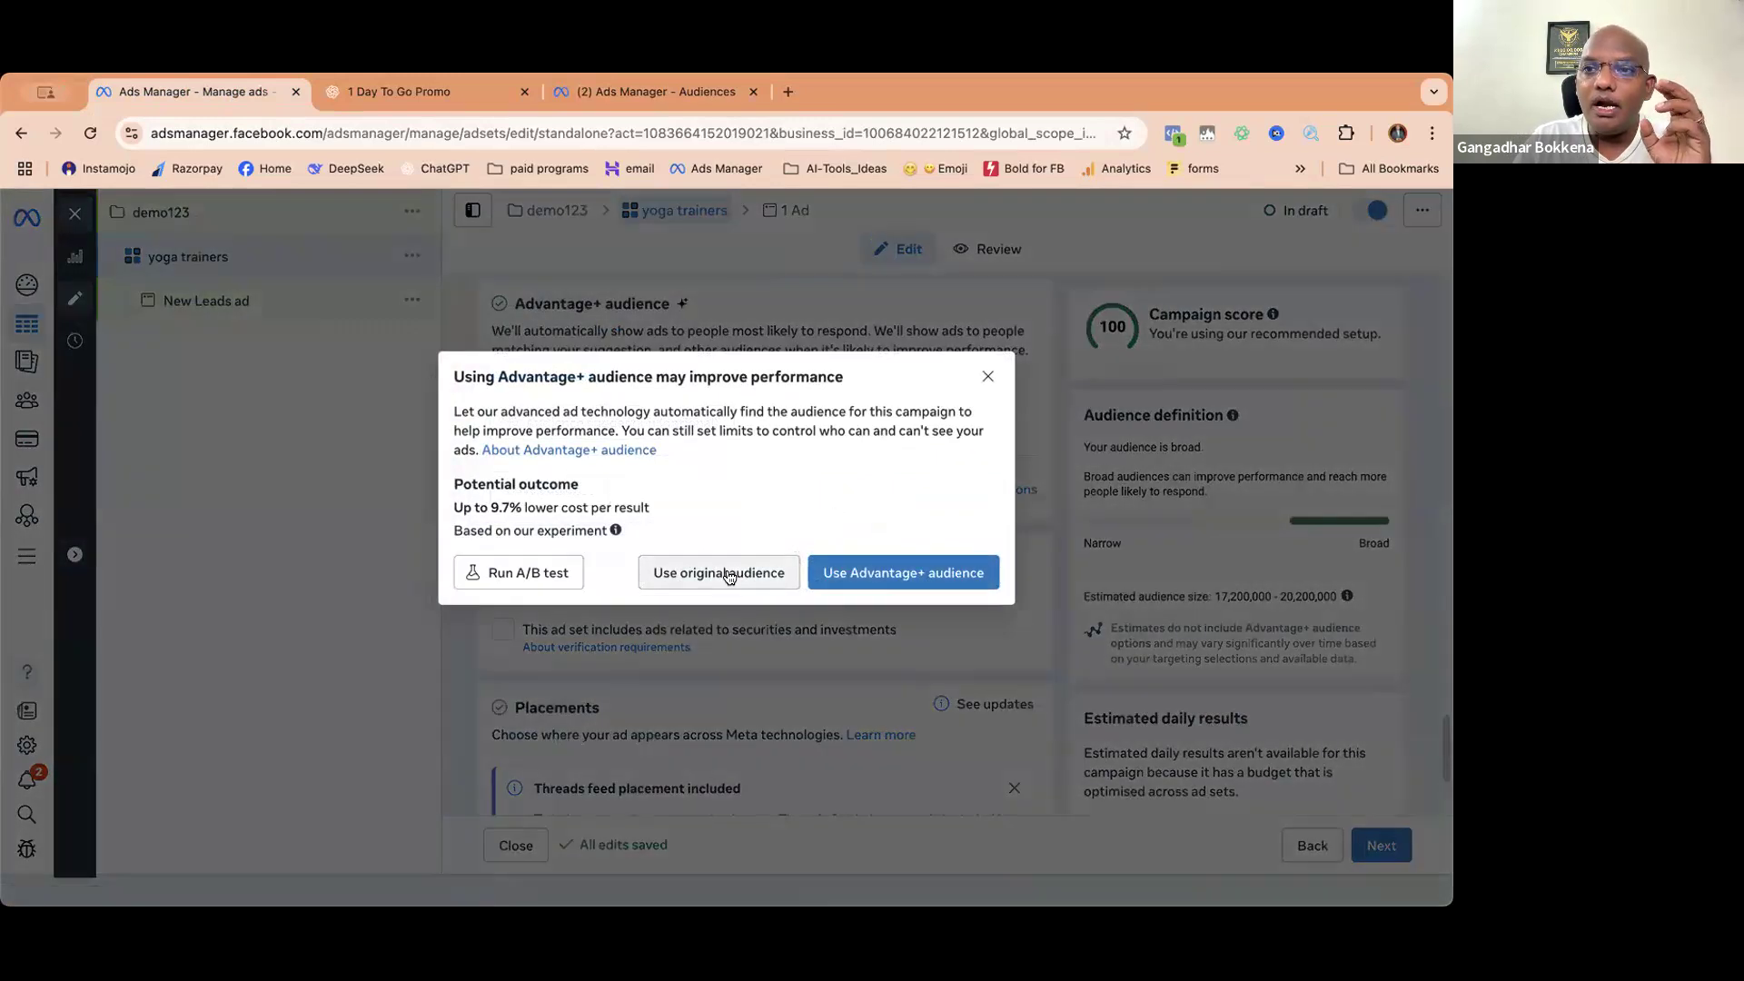
click(728, 573)
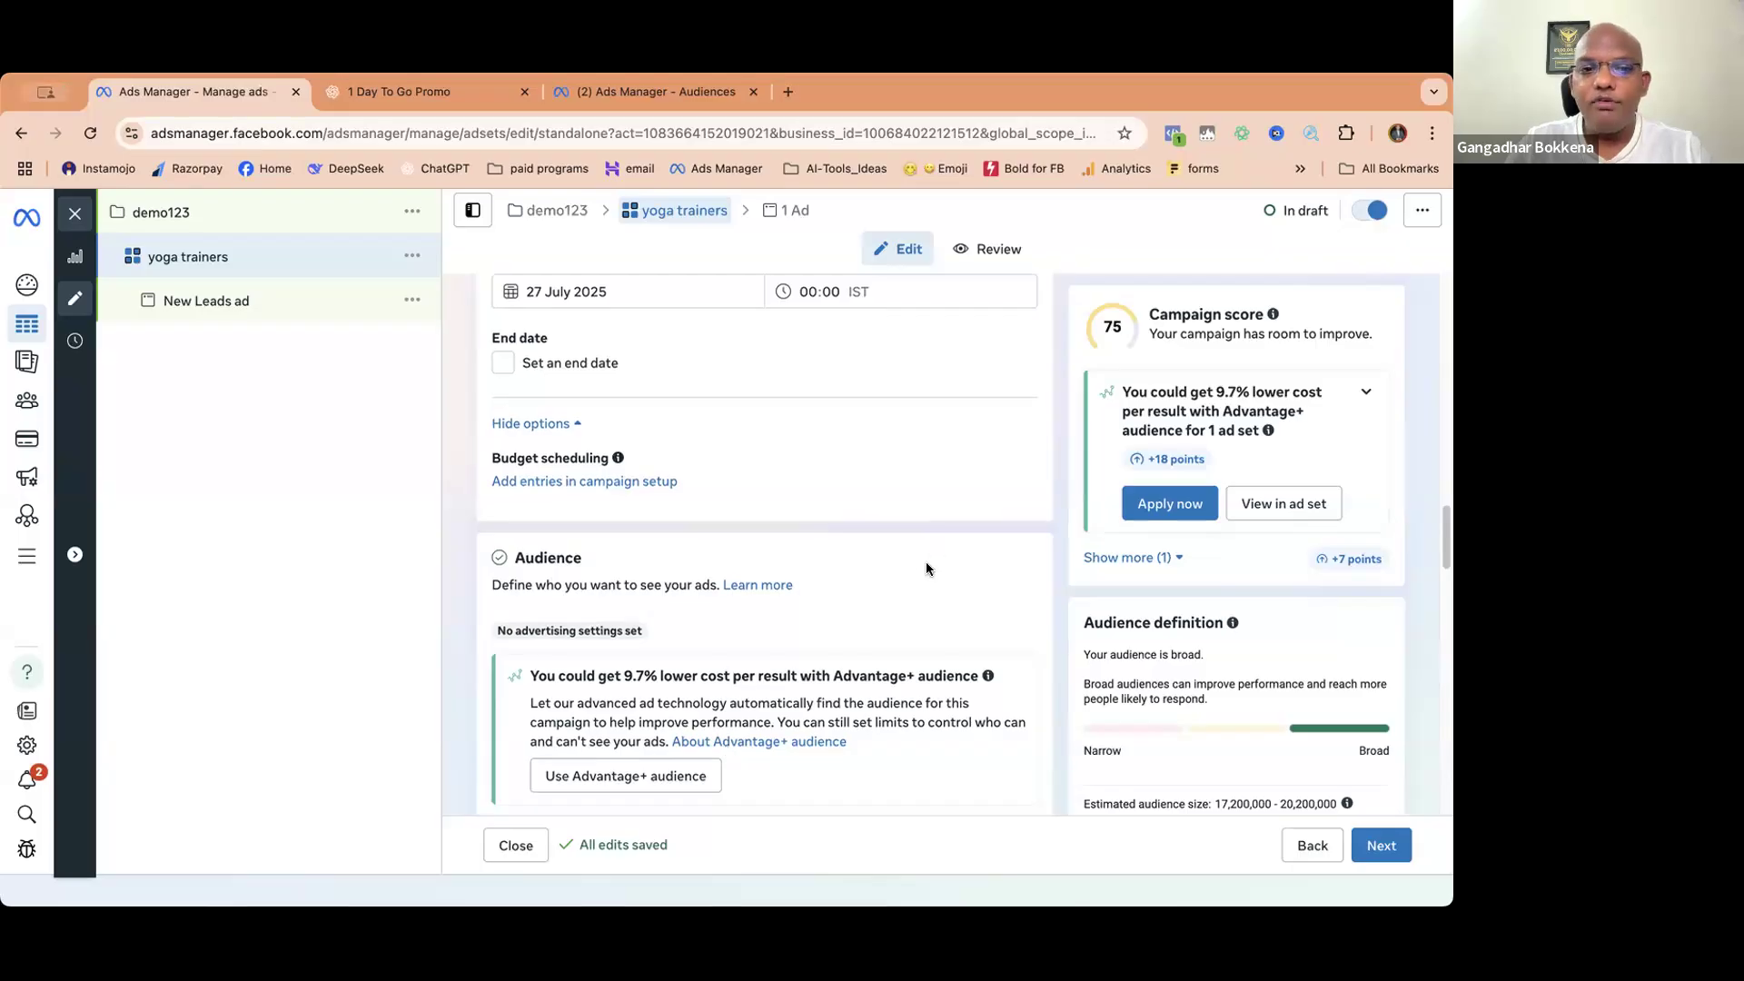
- Set the minimum age of the yoga trainers ad set's audience to 25
scroll(925, 562, down, 6)
scroll(926, 563, down, 7)
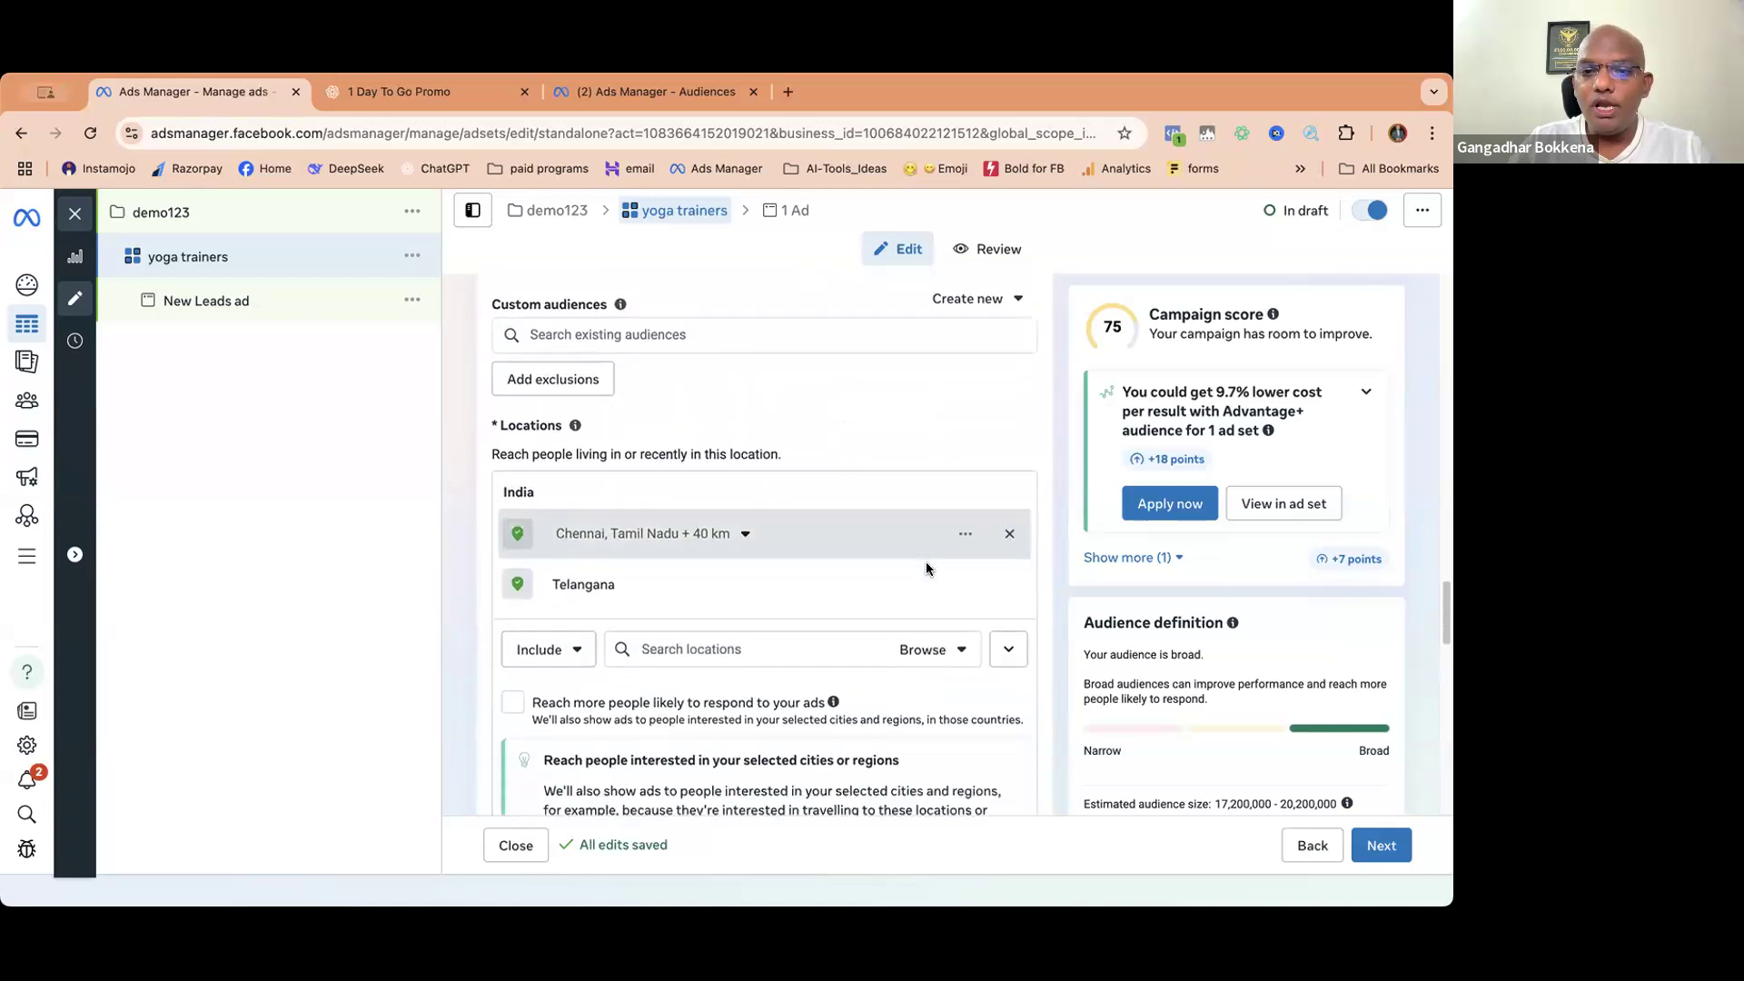
scroll(925, 562, down, 3)
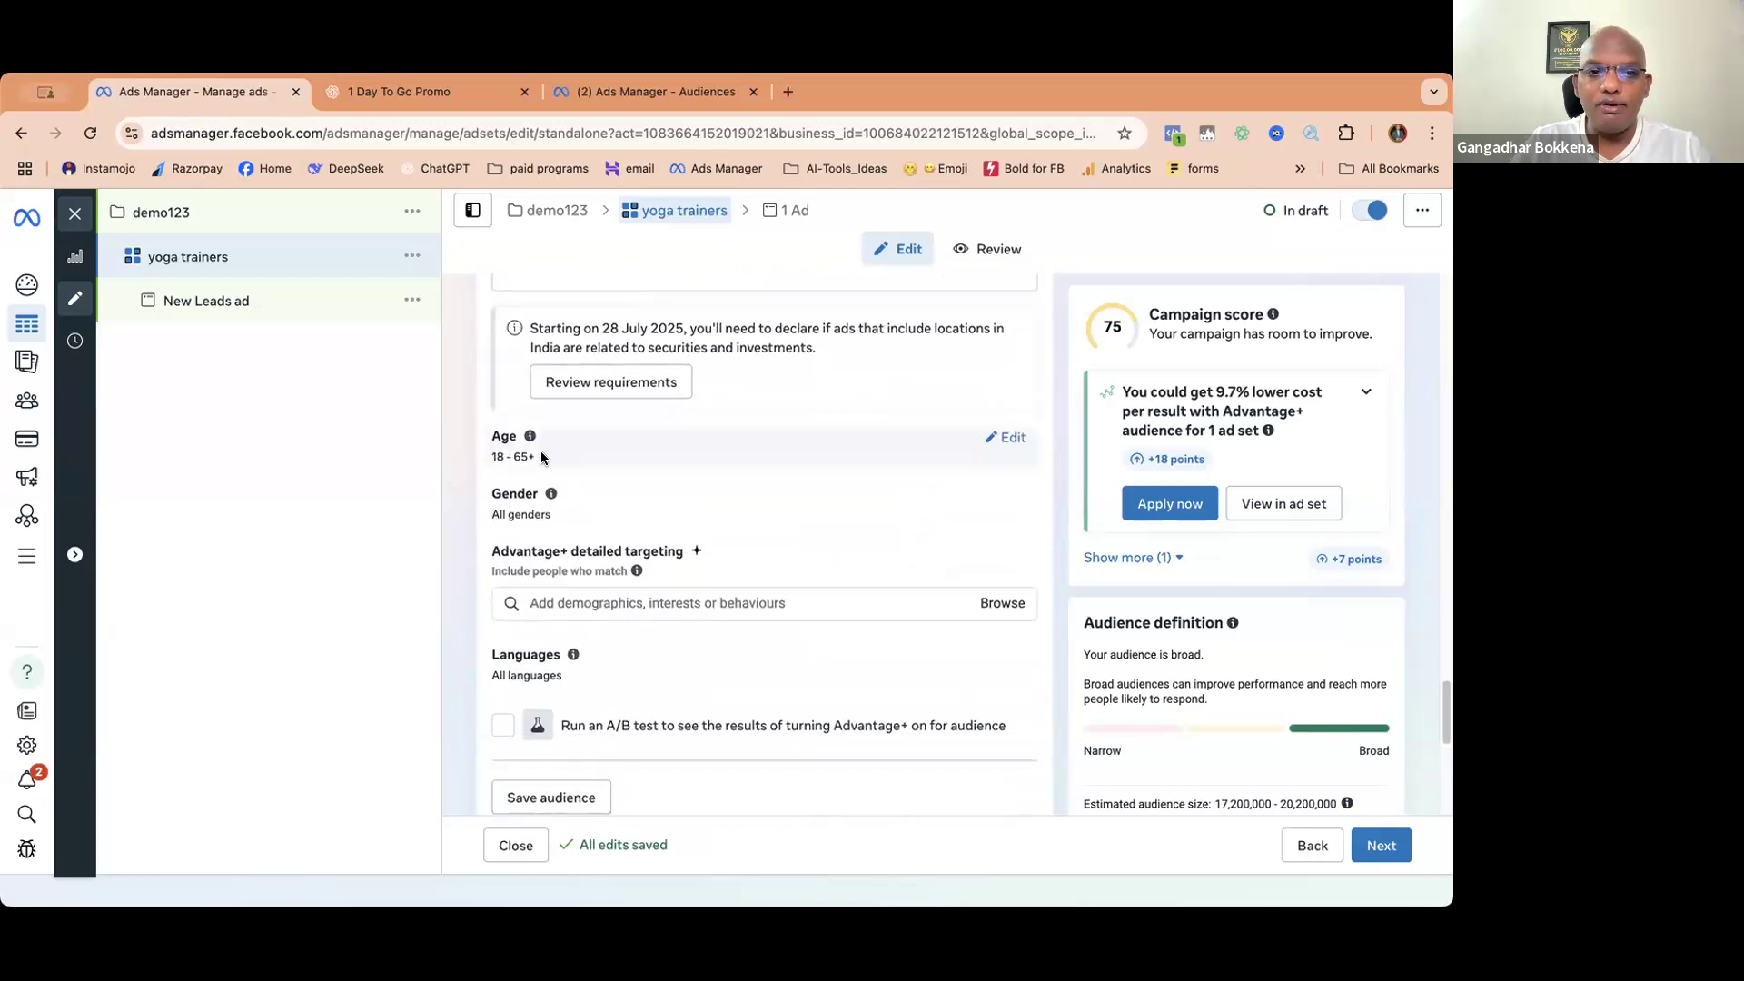
click(985, 440)
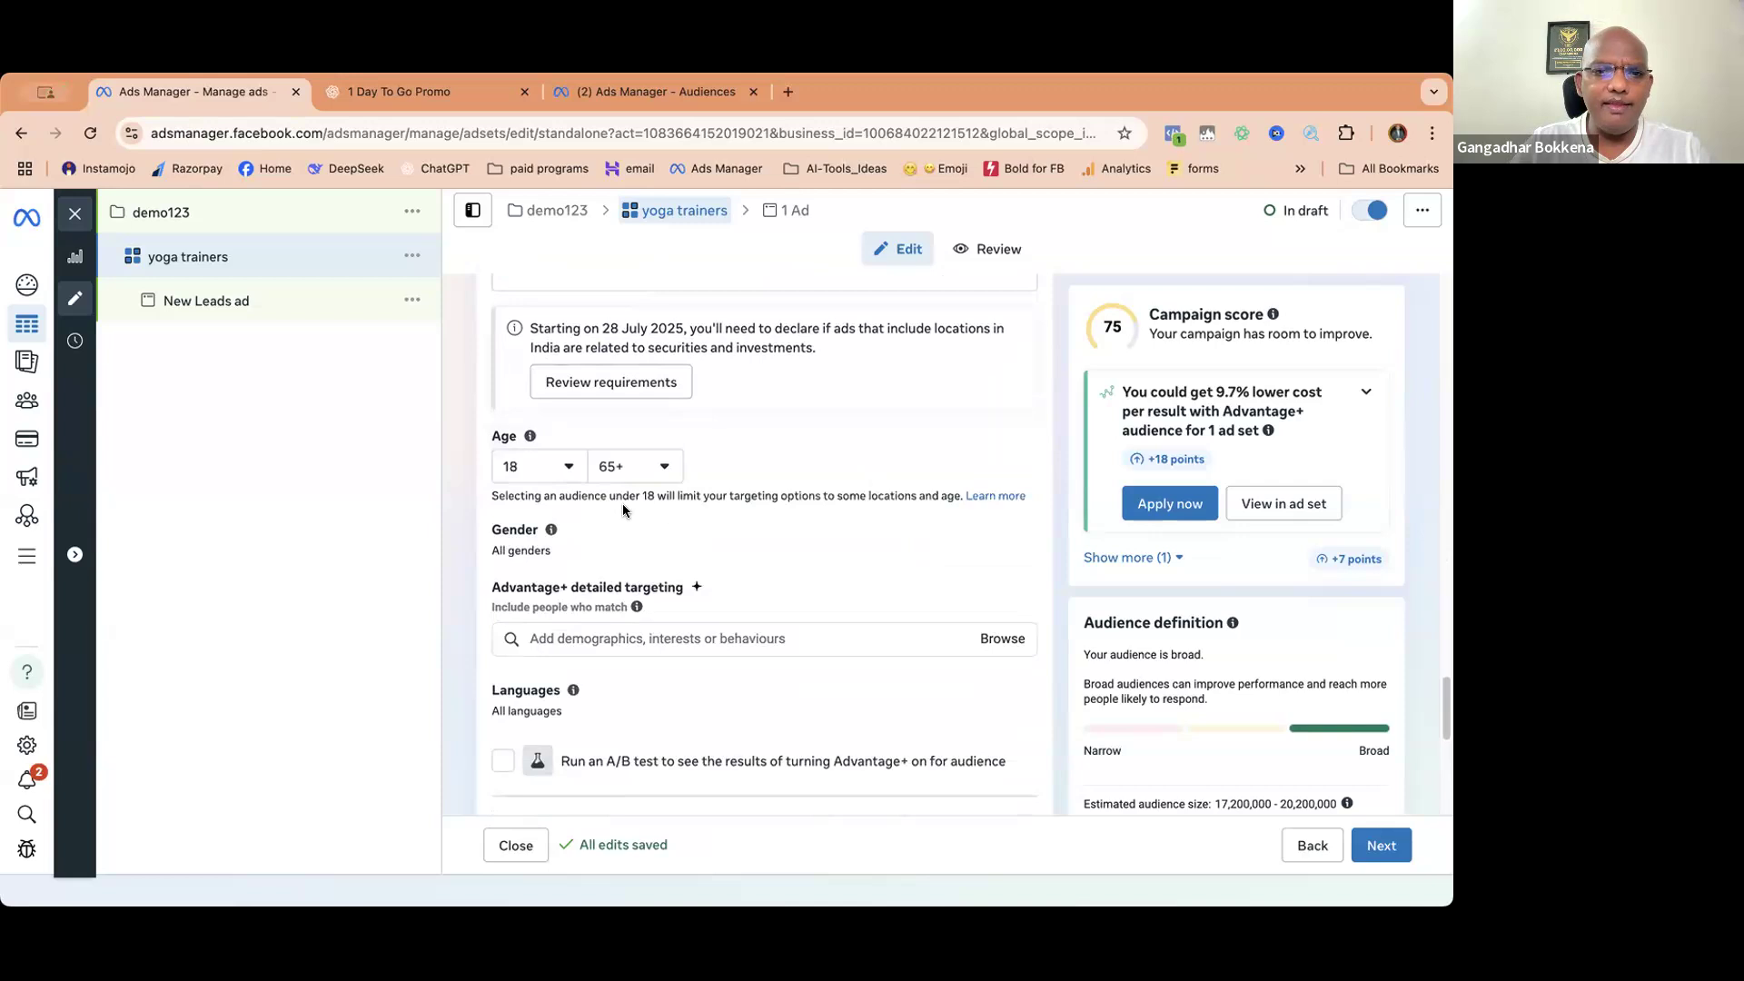
click(545, 466)
scroll(582, 595, down, 3)
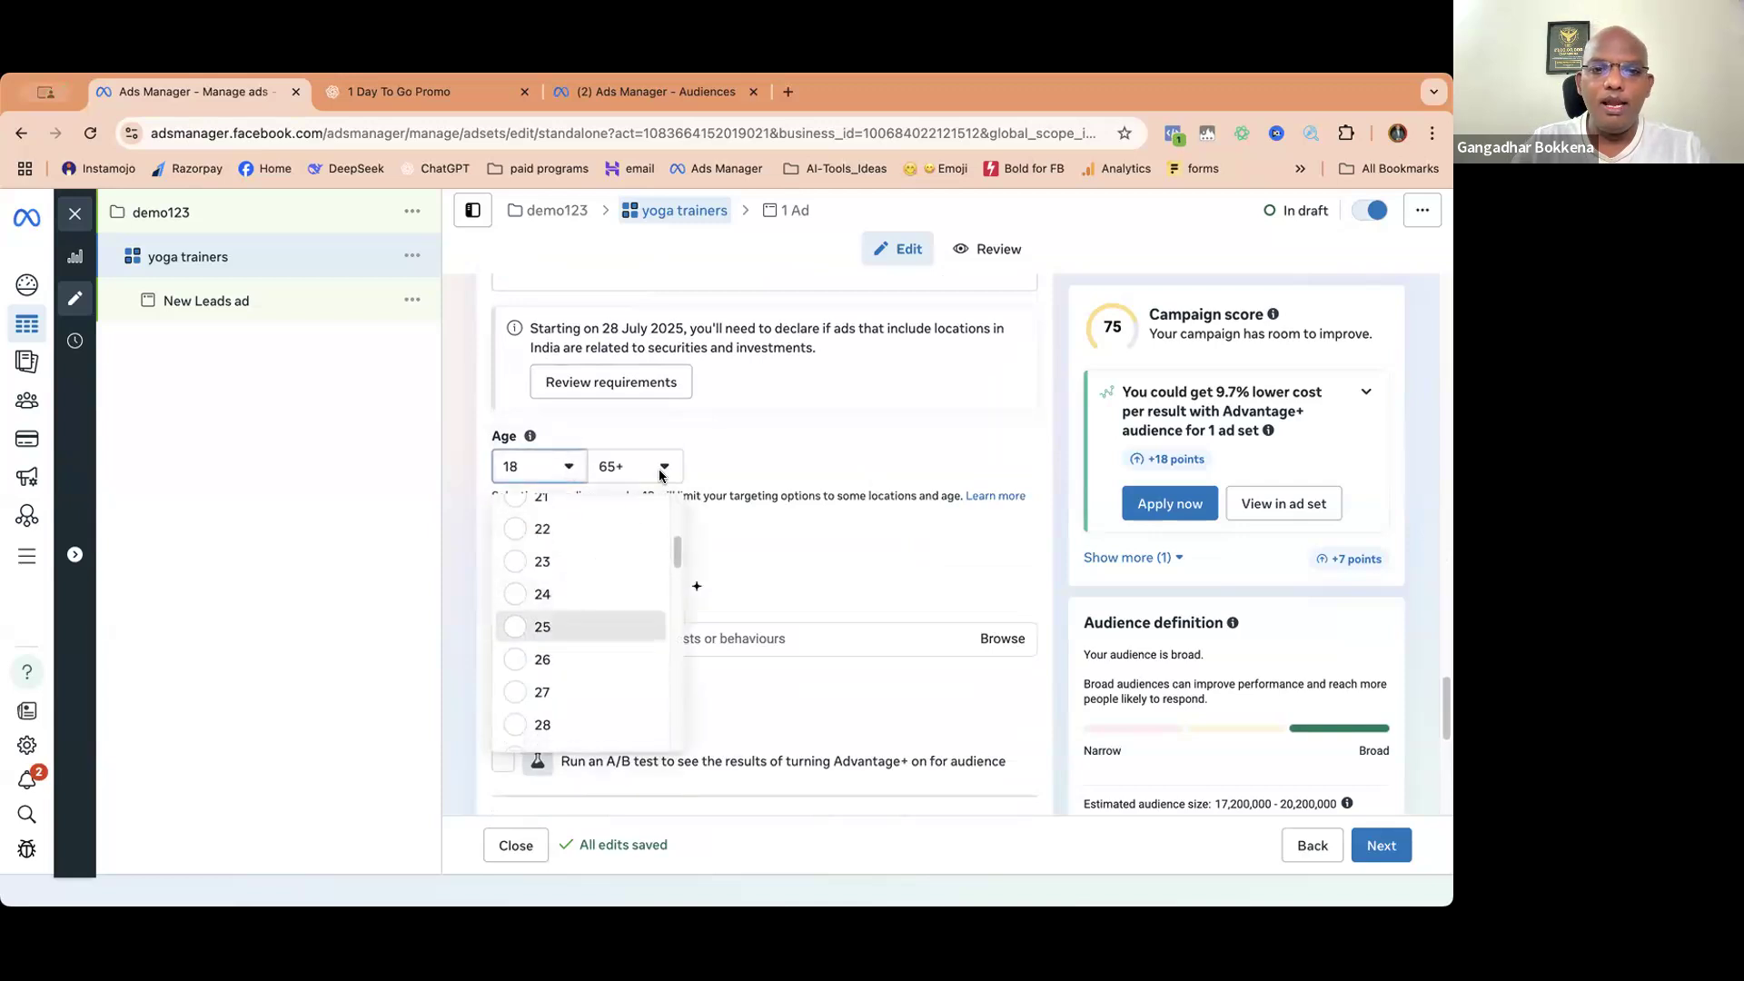
click(549, 632)
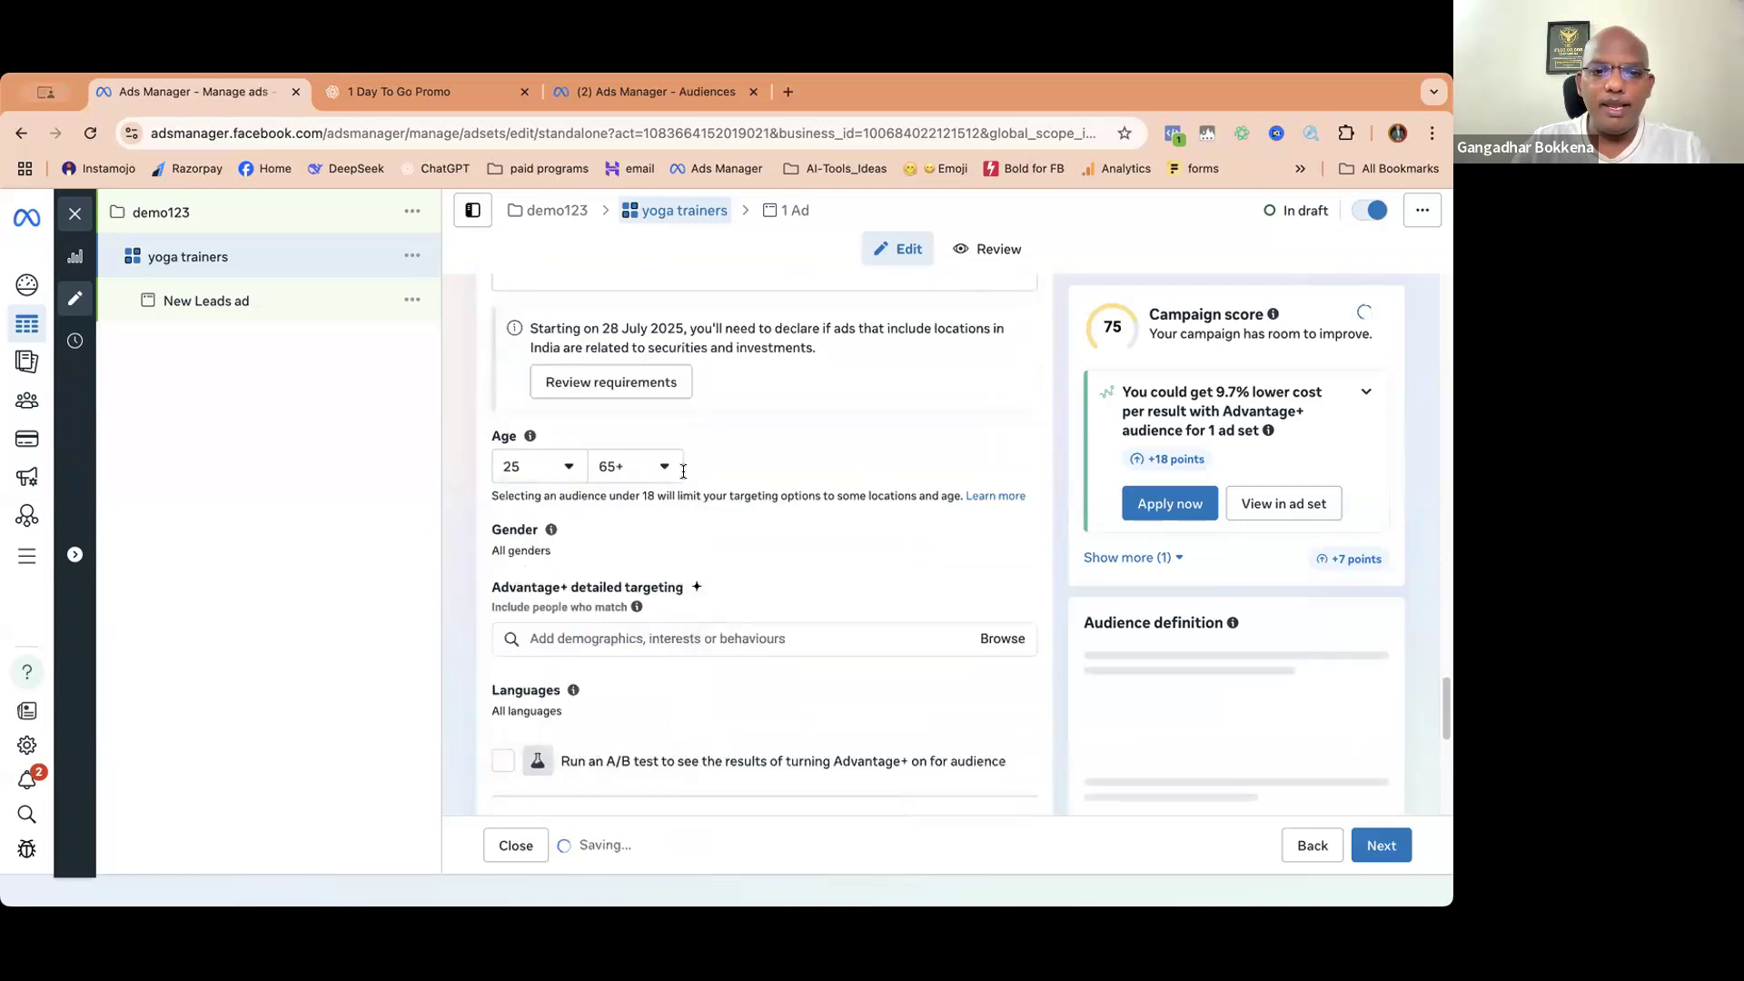
- Expand the audience's gender options, and search detailed targeting for "yoga" to add the Yoga (fitness) interest
click(985, 530)
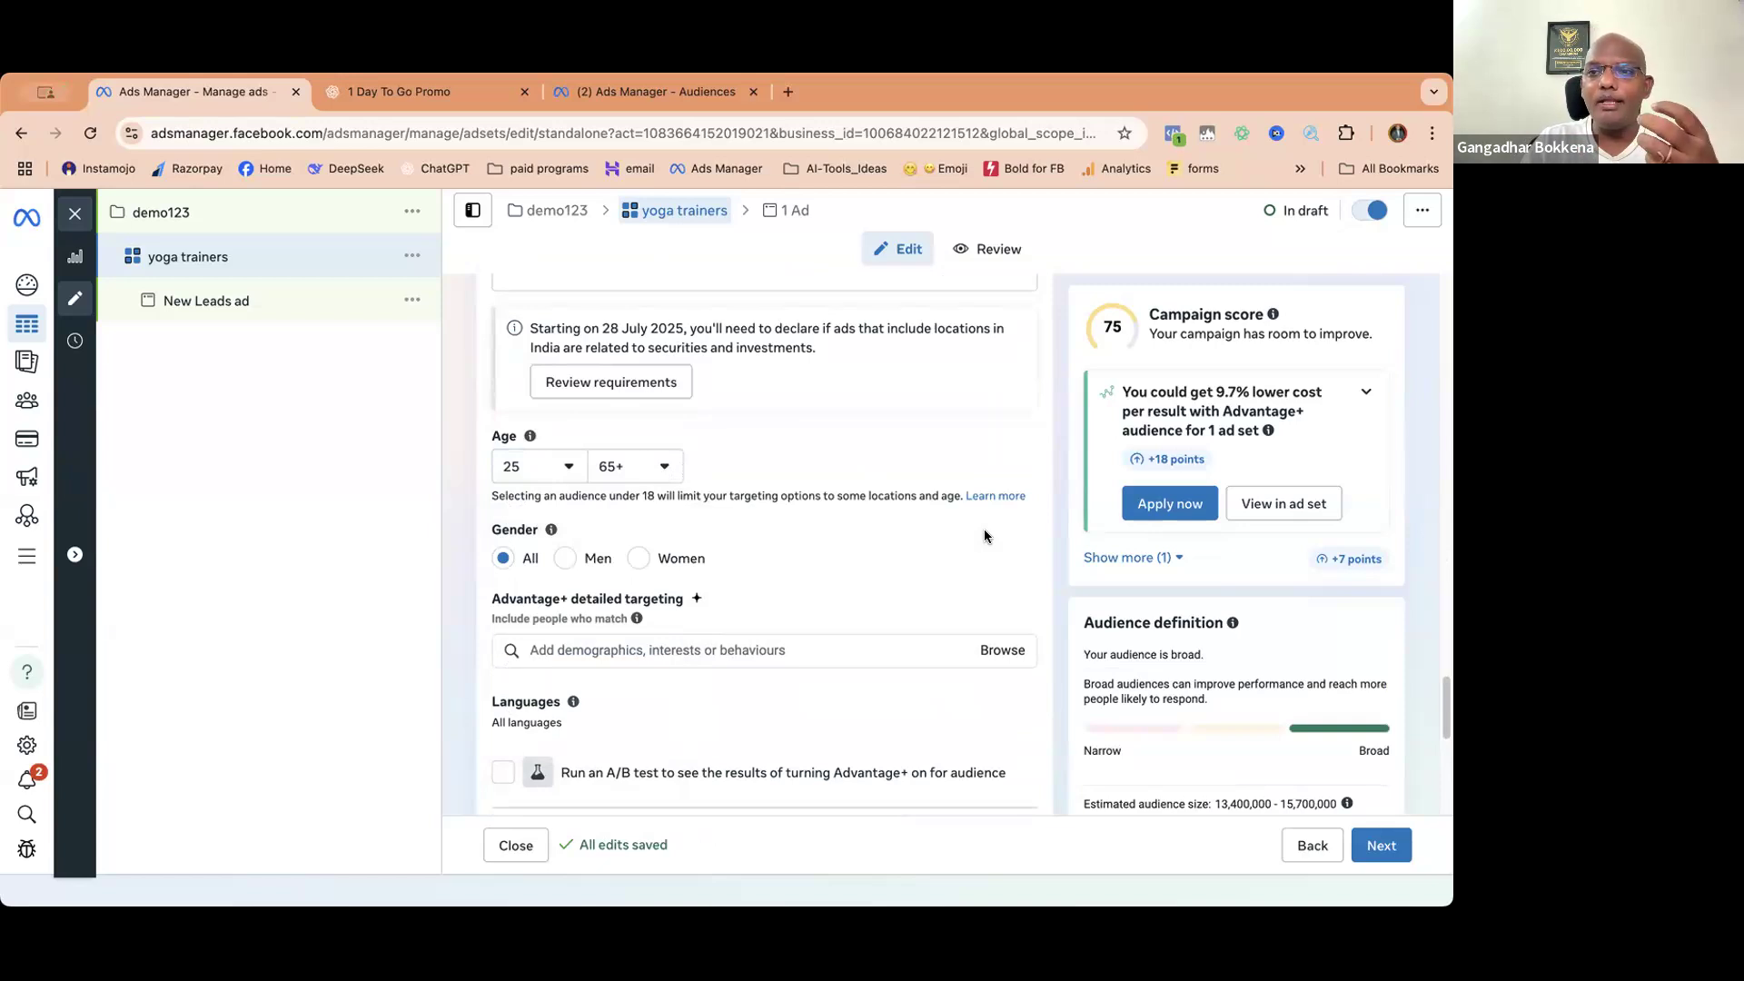
scroll(984, 531, down, 2)
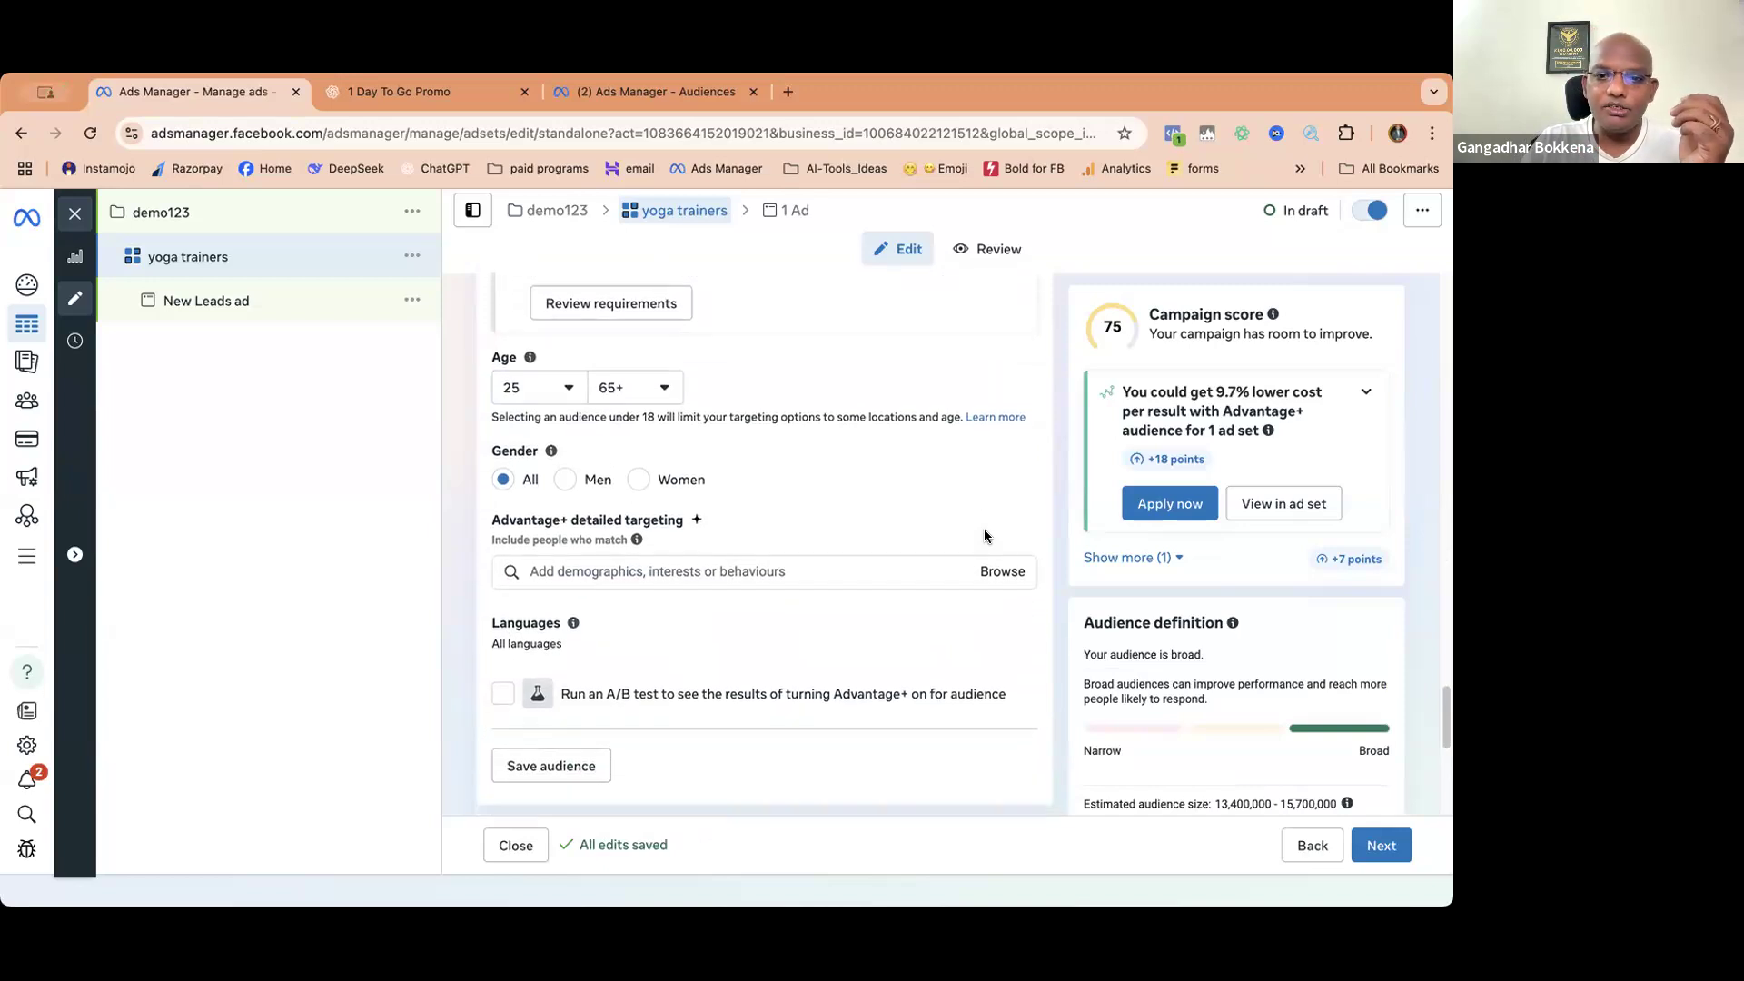
click(662, 467)
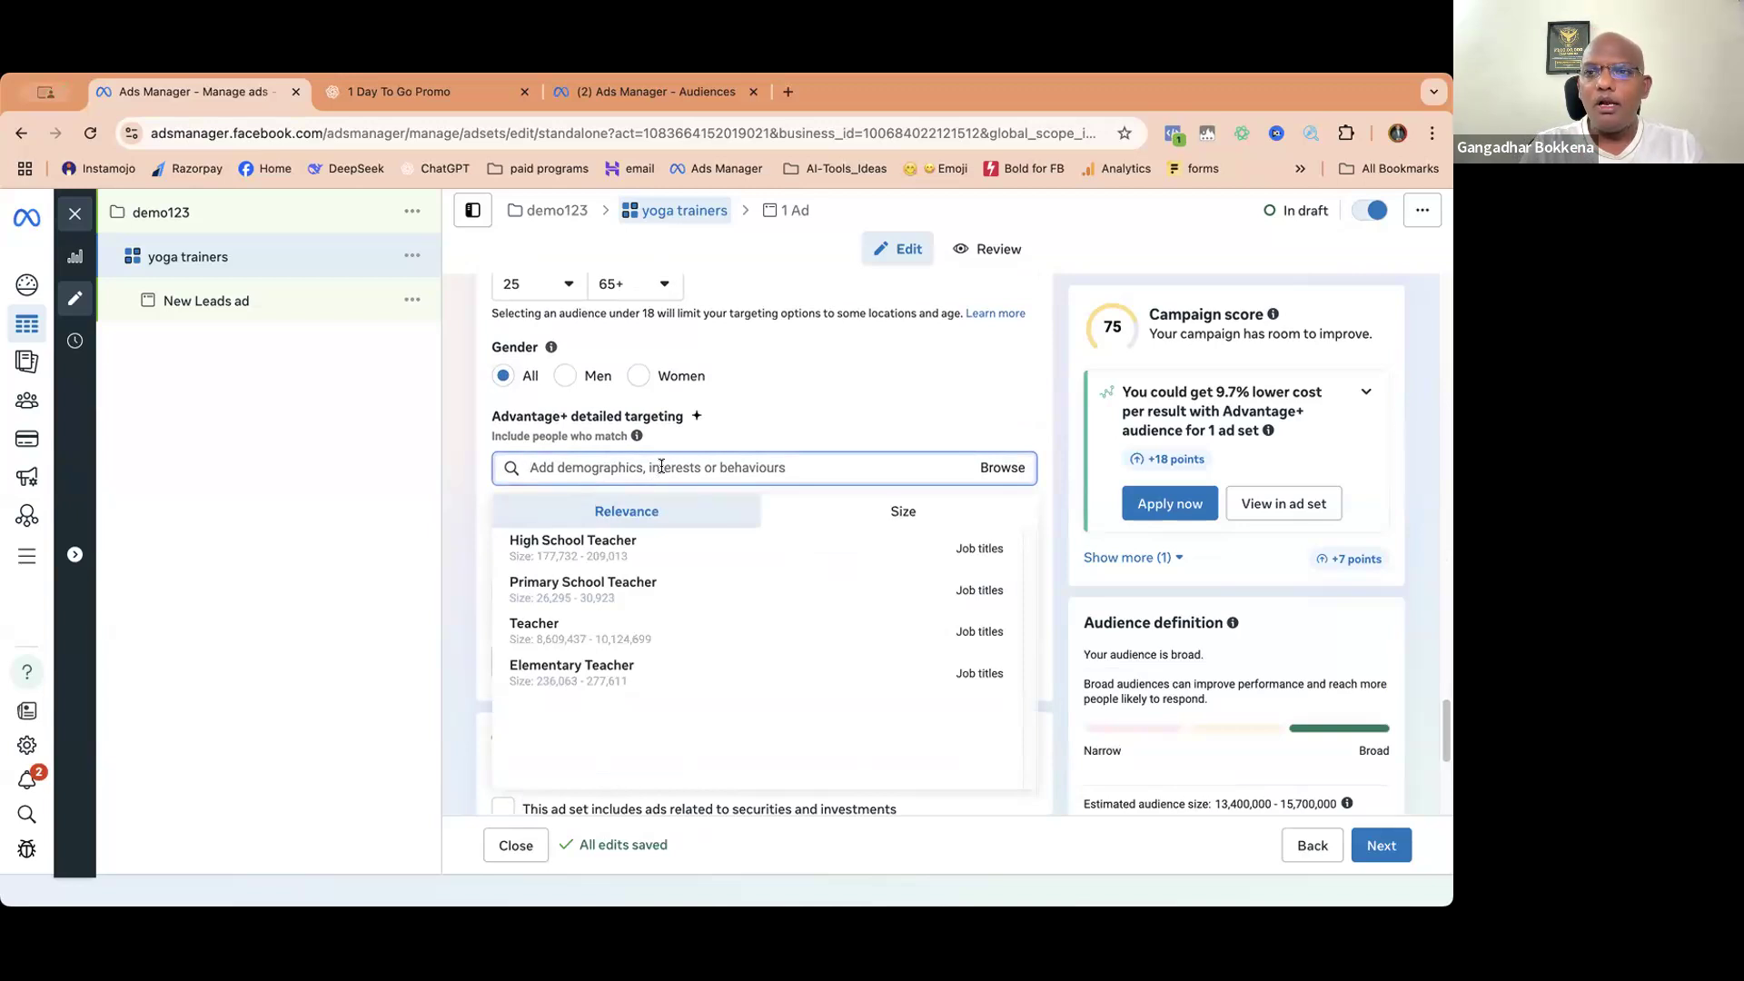
text(yoga)
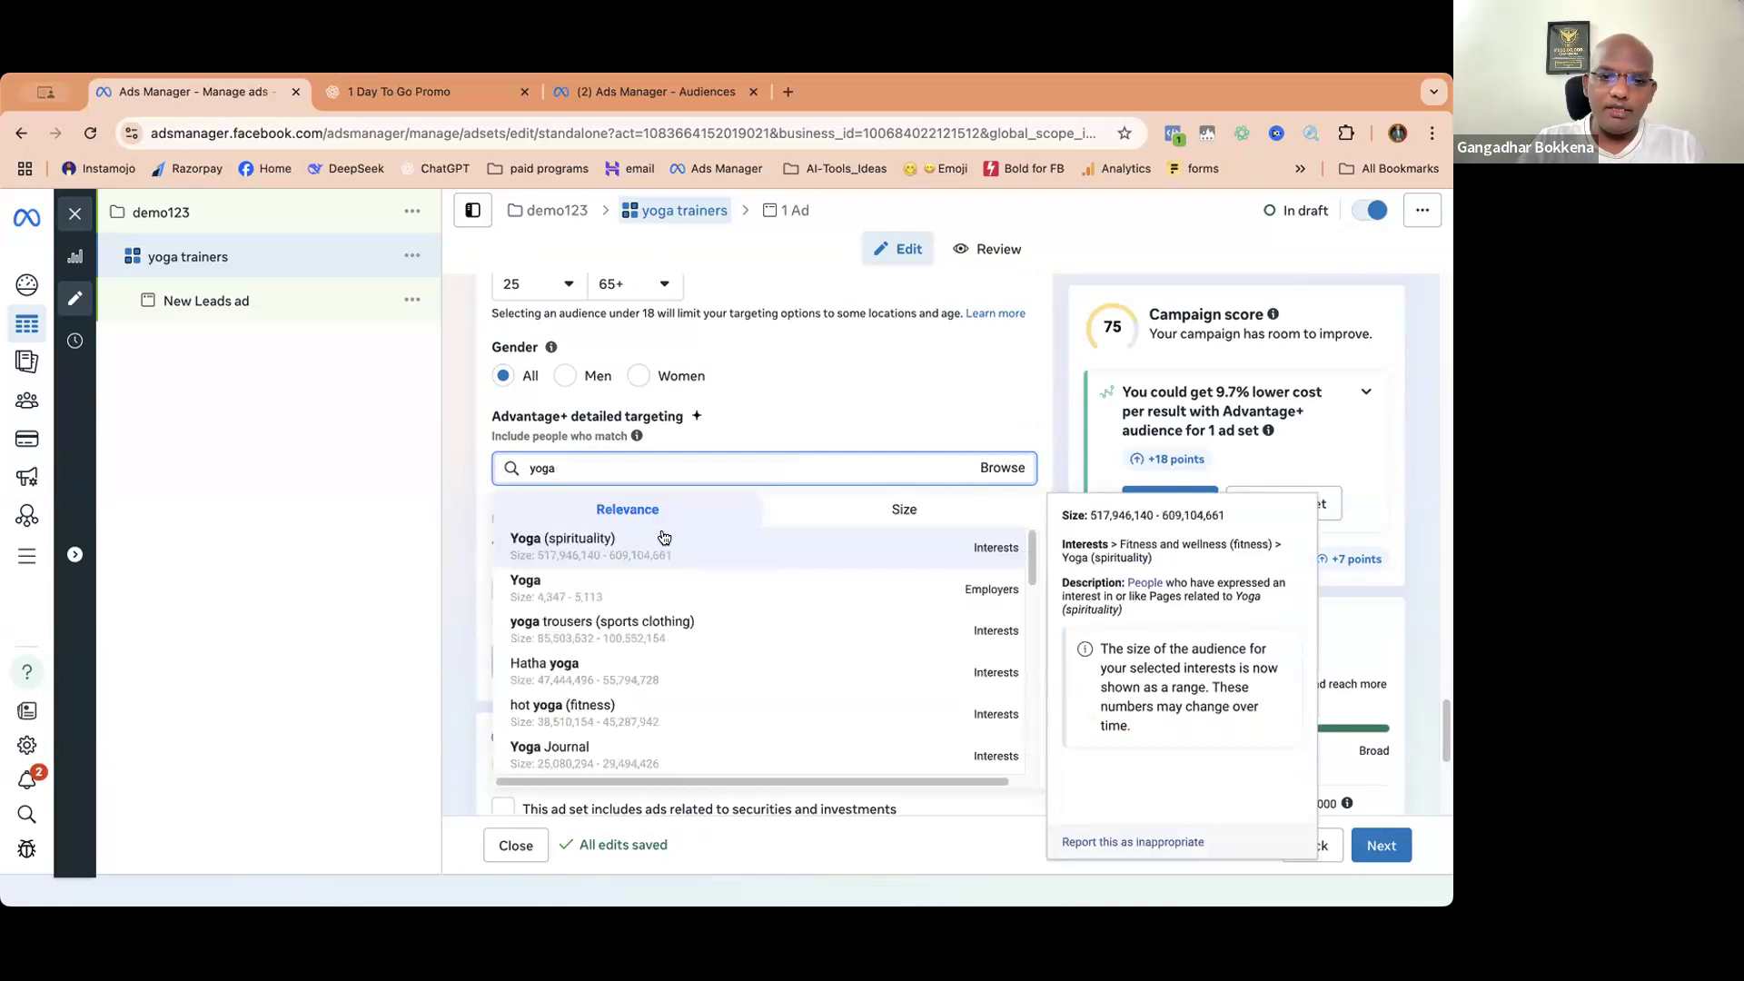
click(625, 542)
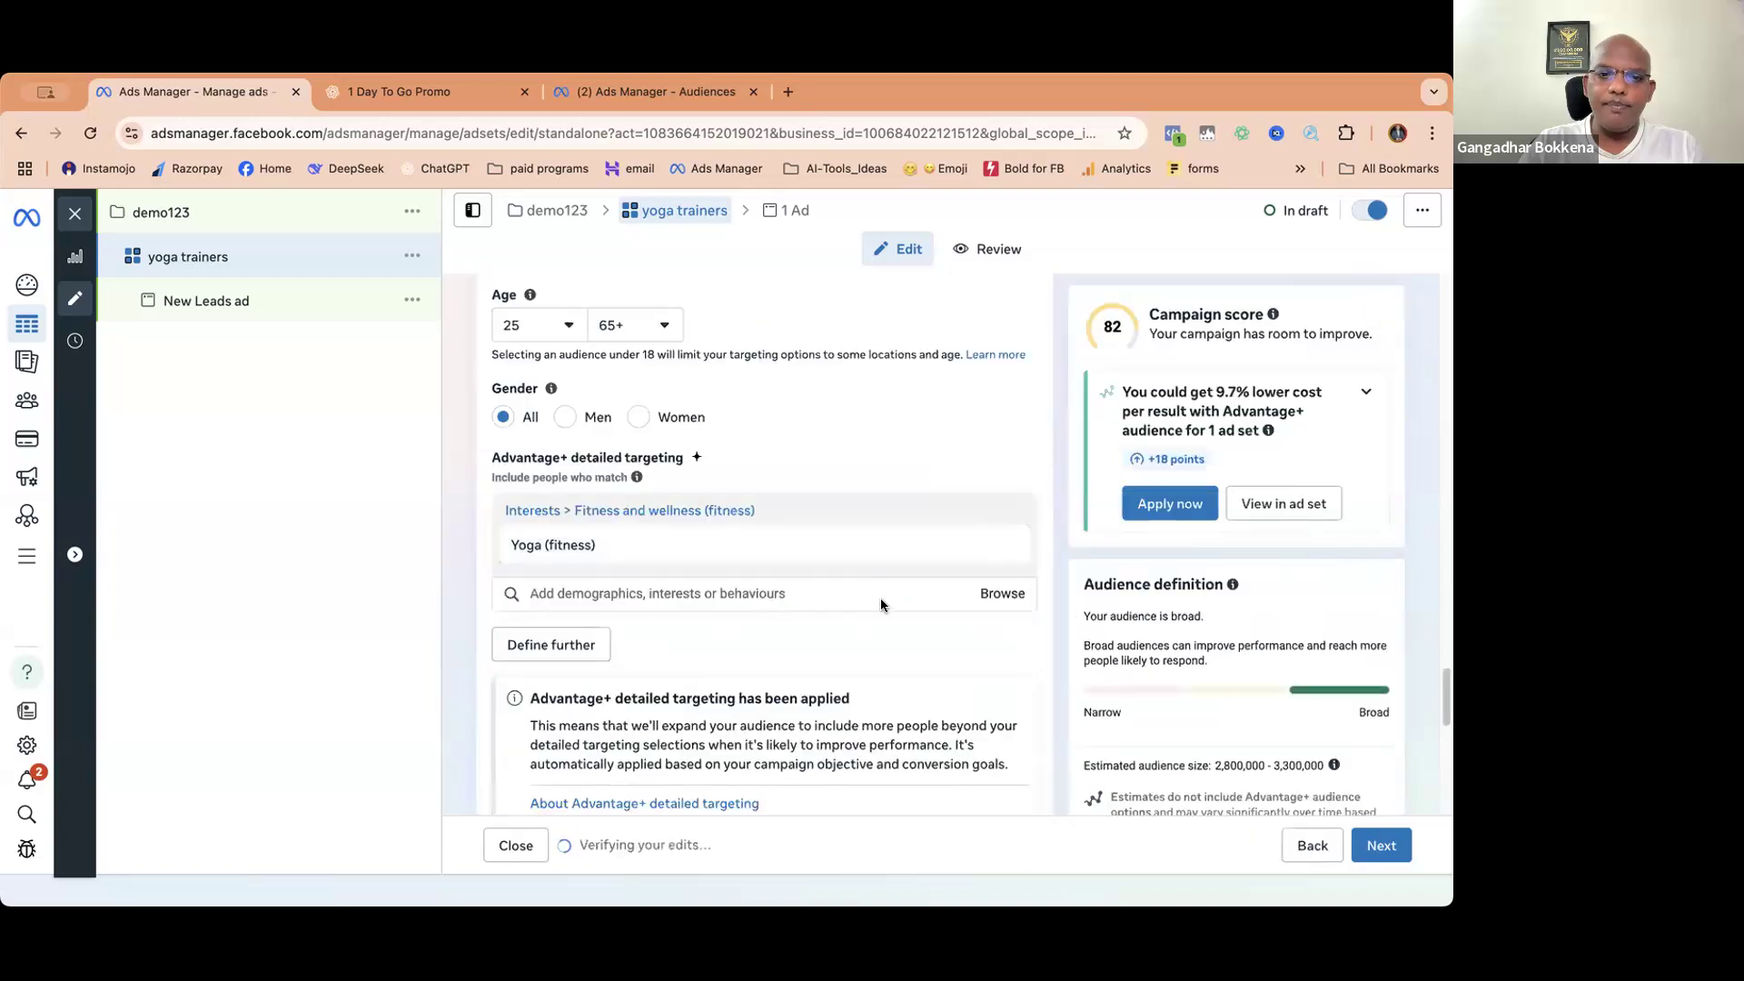
- Add the suggested interests Health and wellness (personal care) and Physical fitness (fitness) to the ad set's detailed targeting
scroll(876, 599, down, 2)
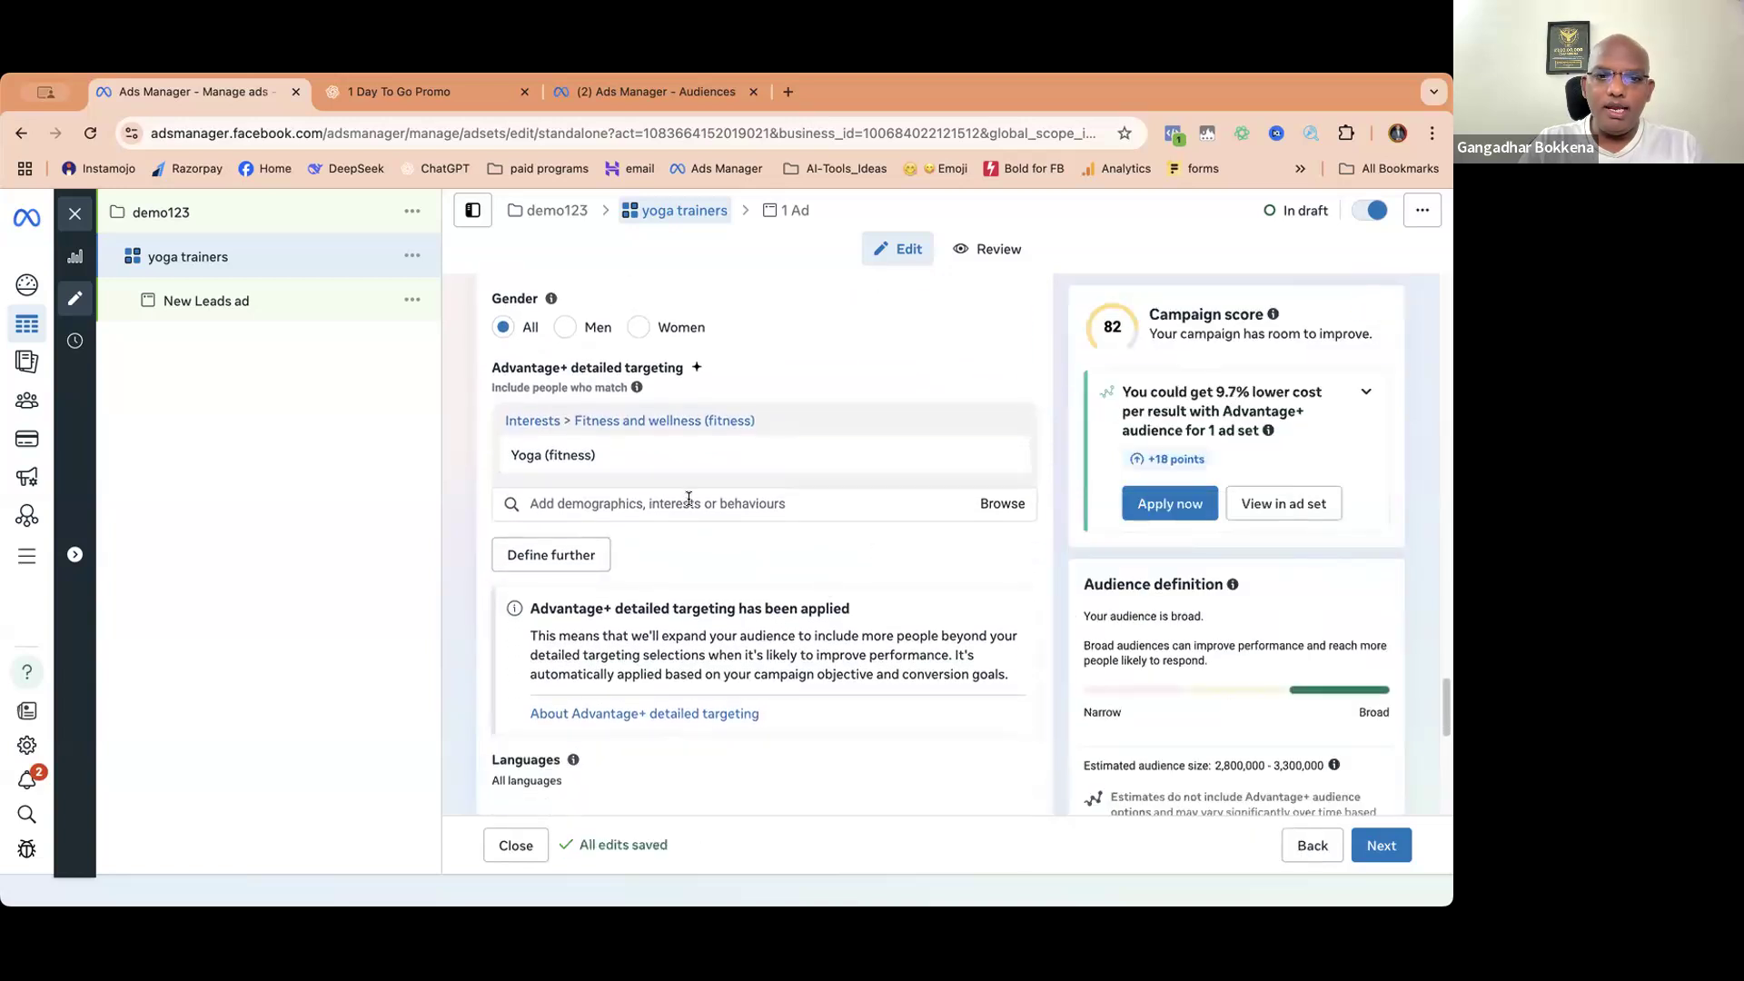
click(689, 499)
click(640, 579)
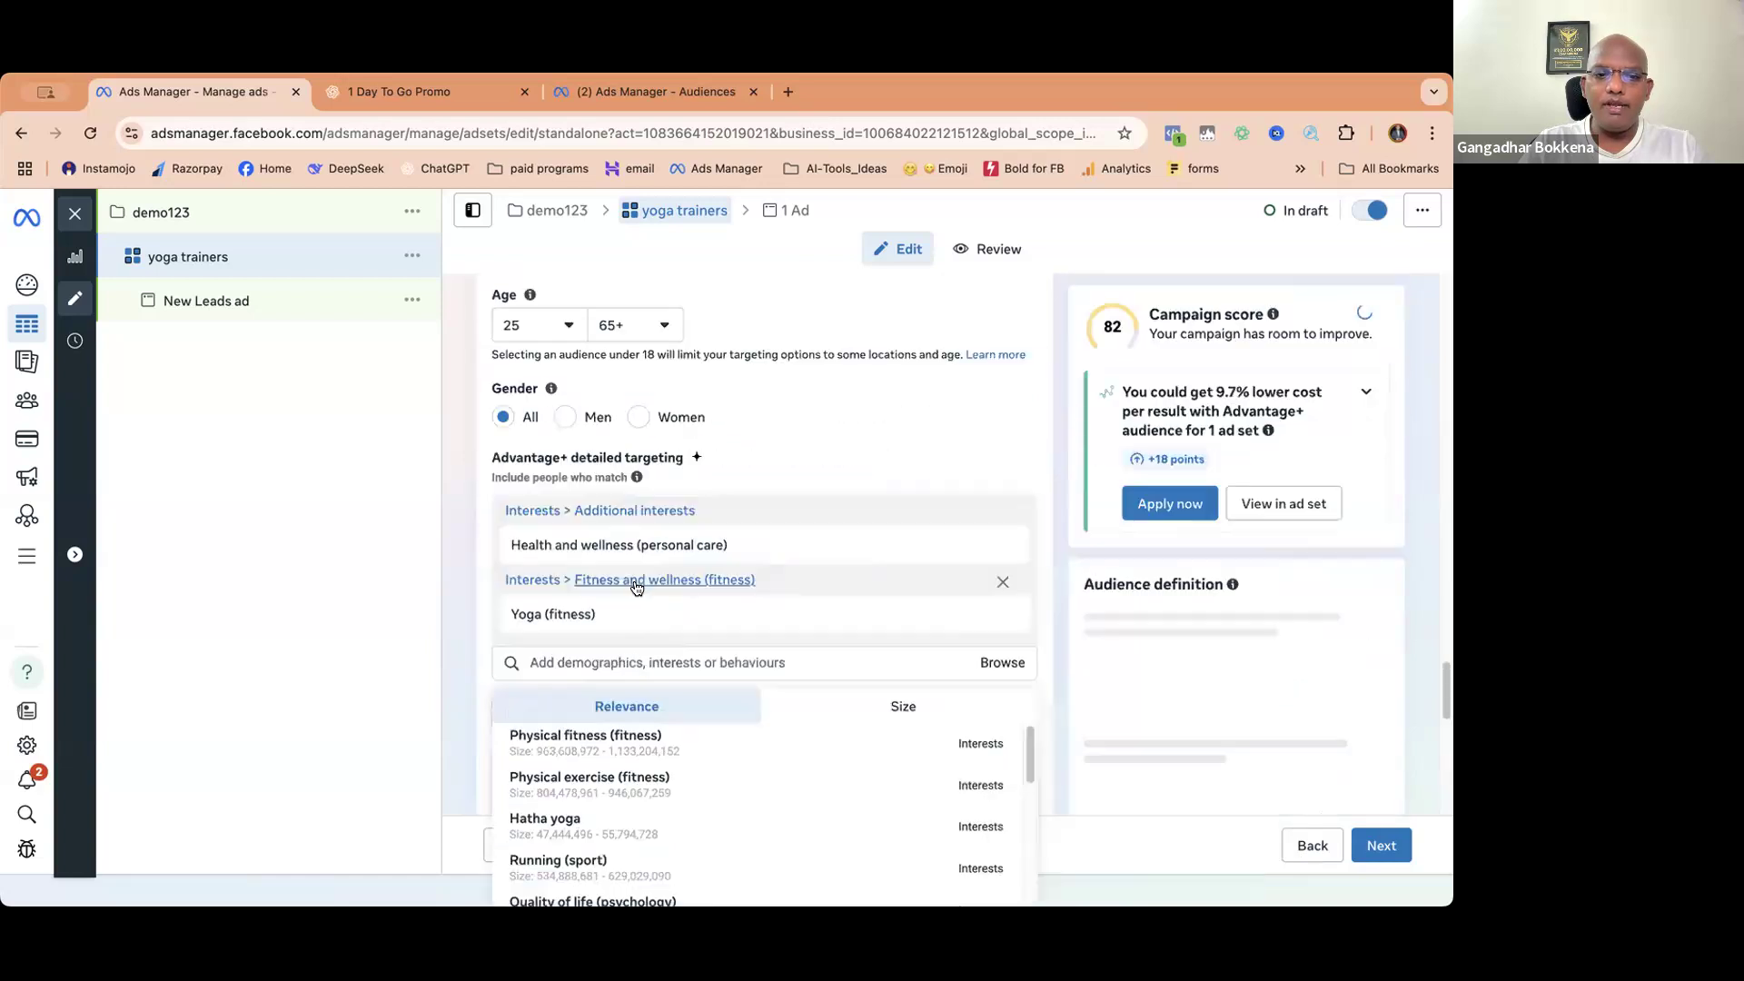
click(627, 740)
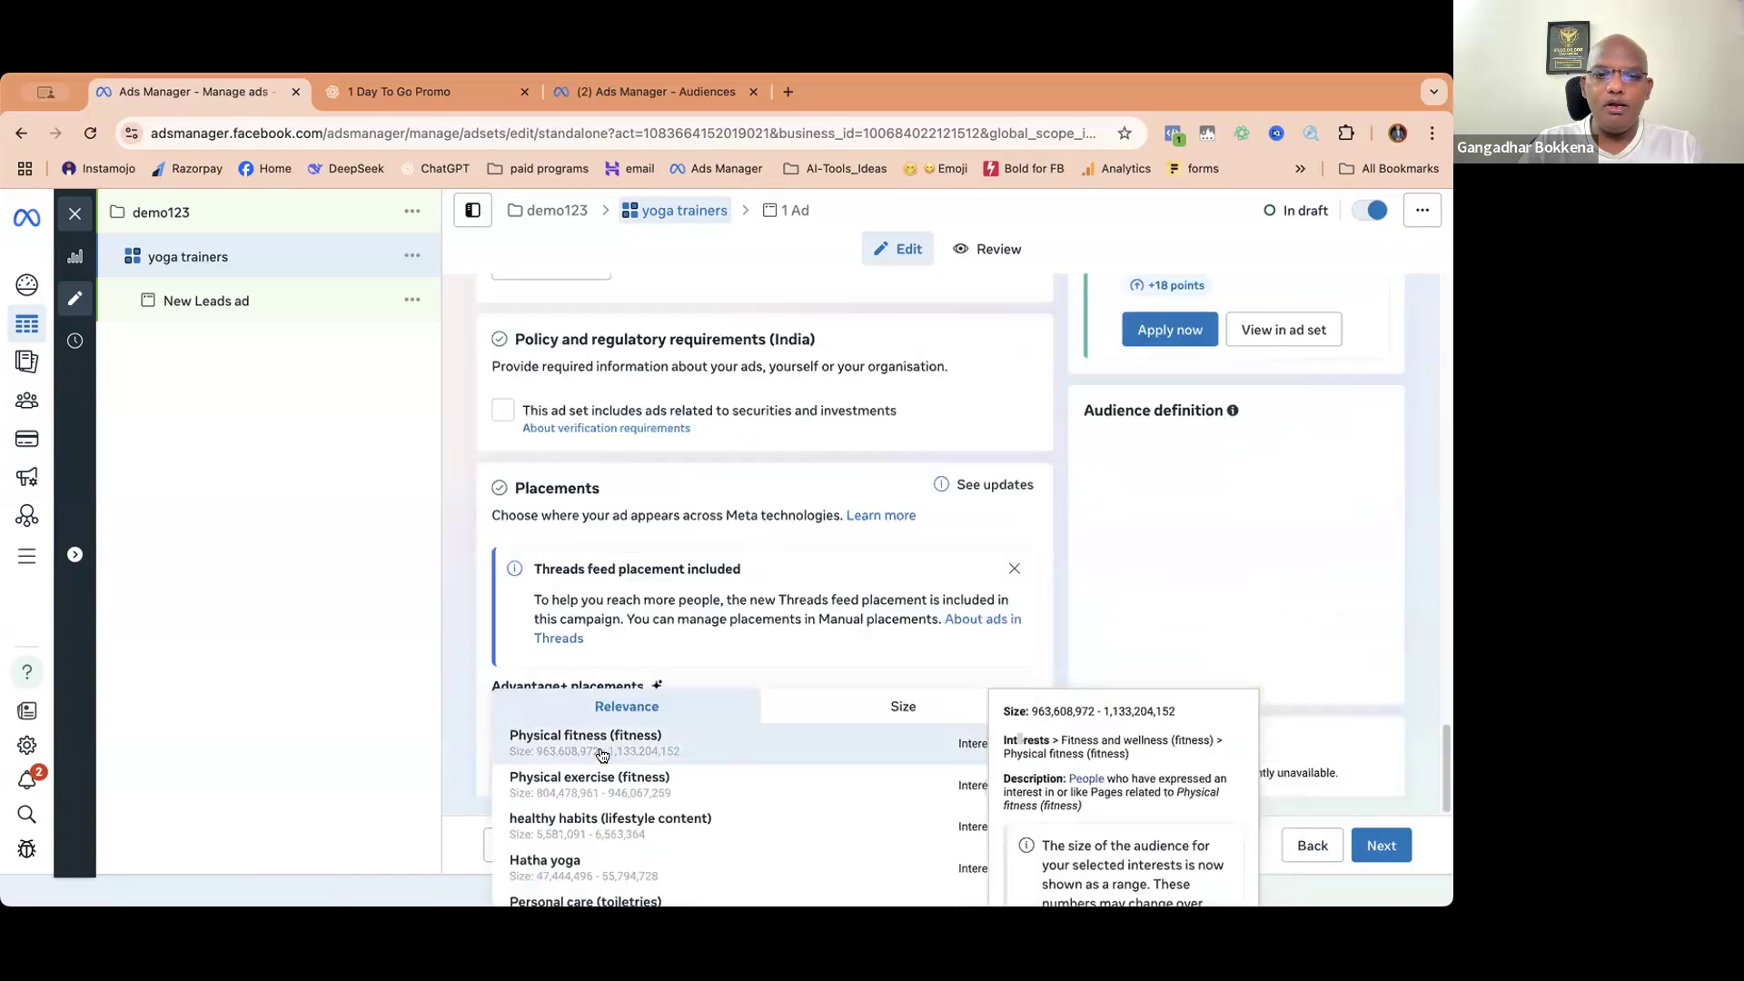
click(1073, 222)
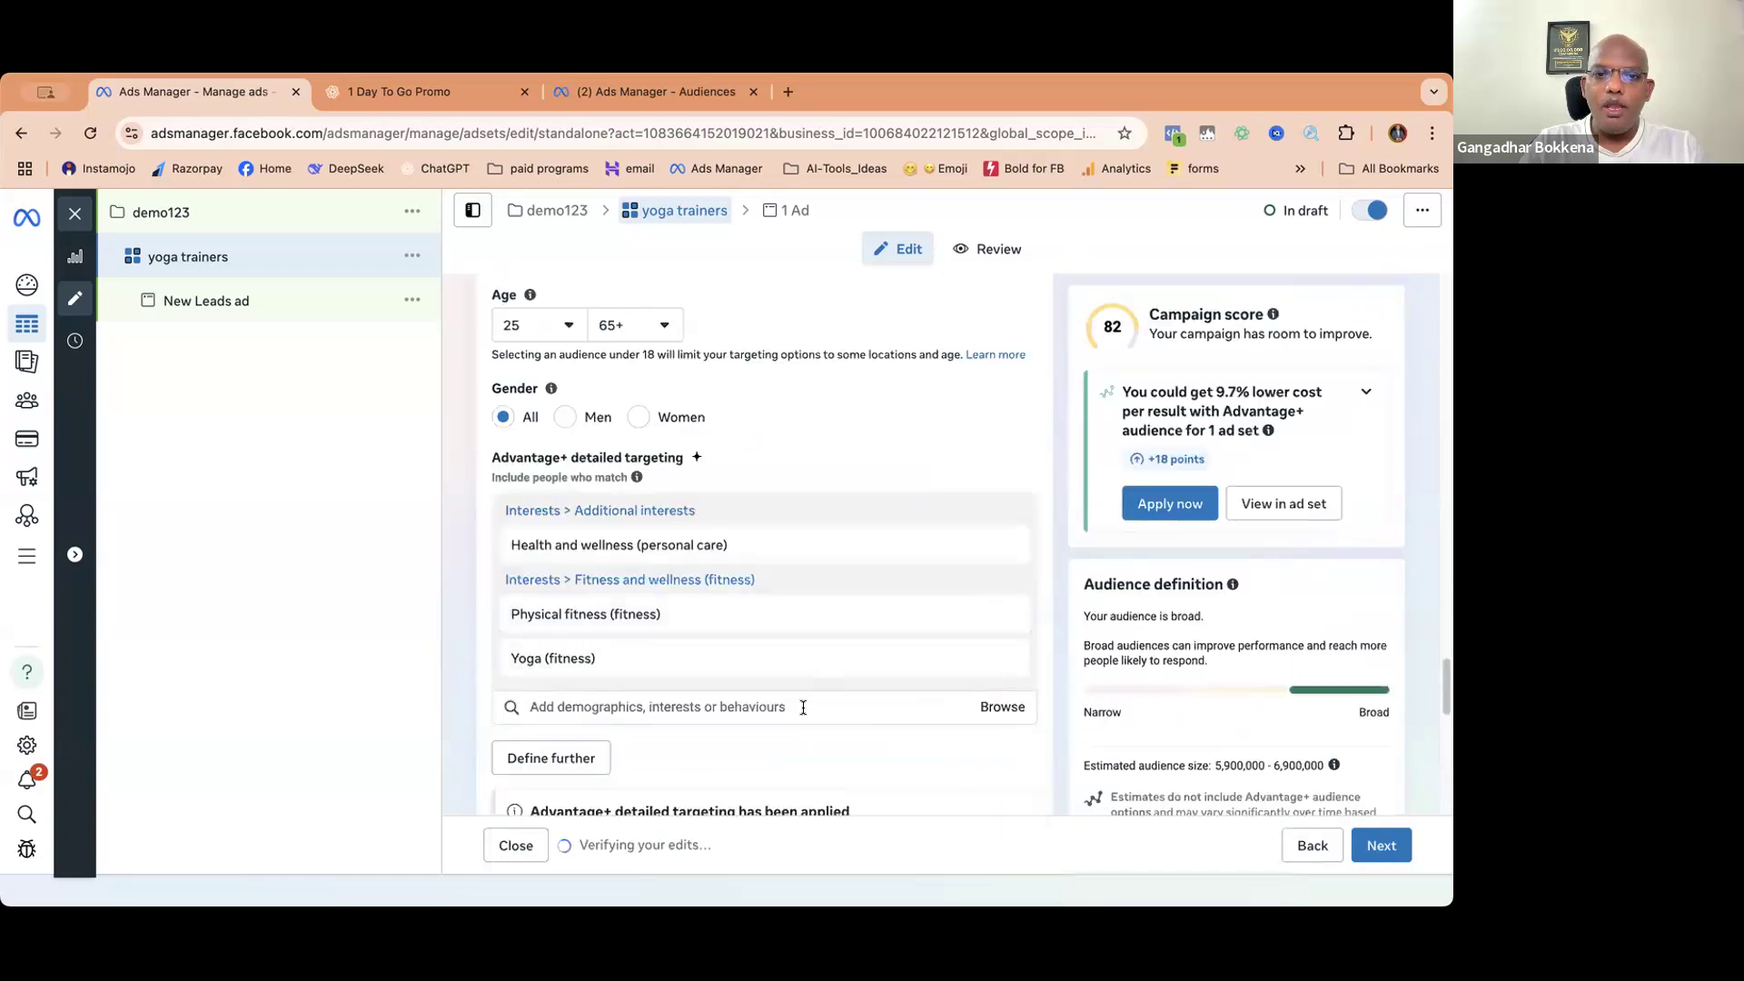
- Review the remaining audience and placement settings of the yoga trainers ad set and proceed to its ad
scroll(806, 706, down, 9)
scroll(807, 704, up, 5)
scroll(806, 707, up, 2)
scroll(806, 707, down, 6)
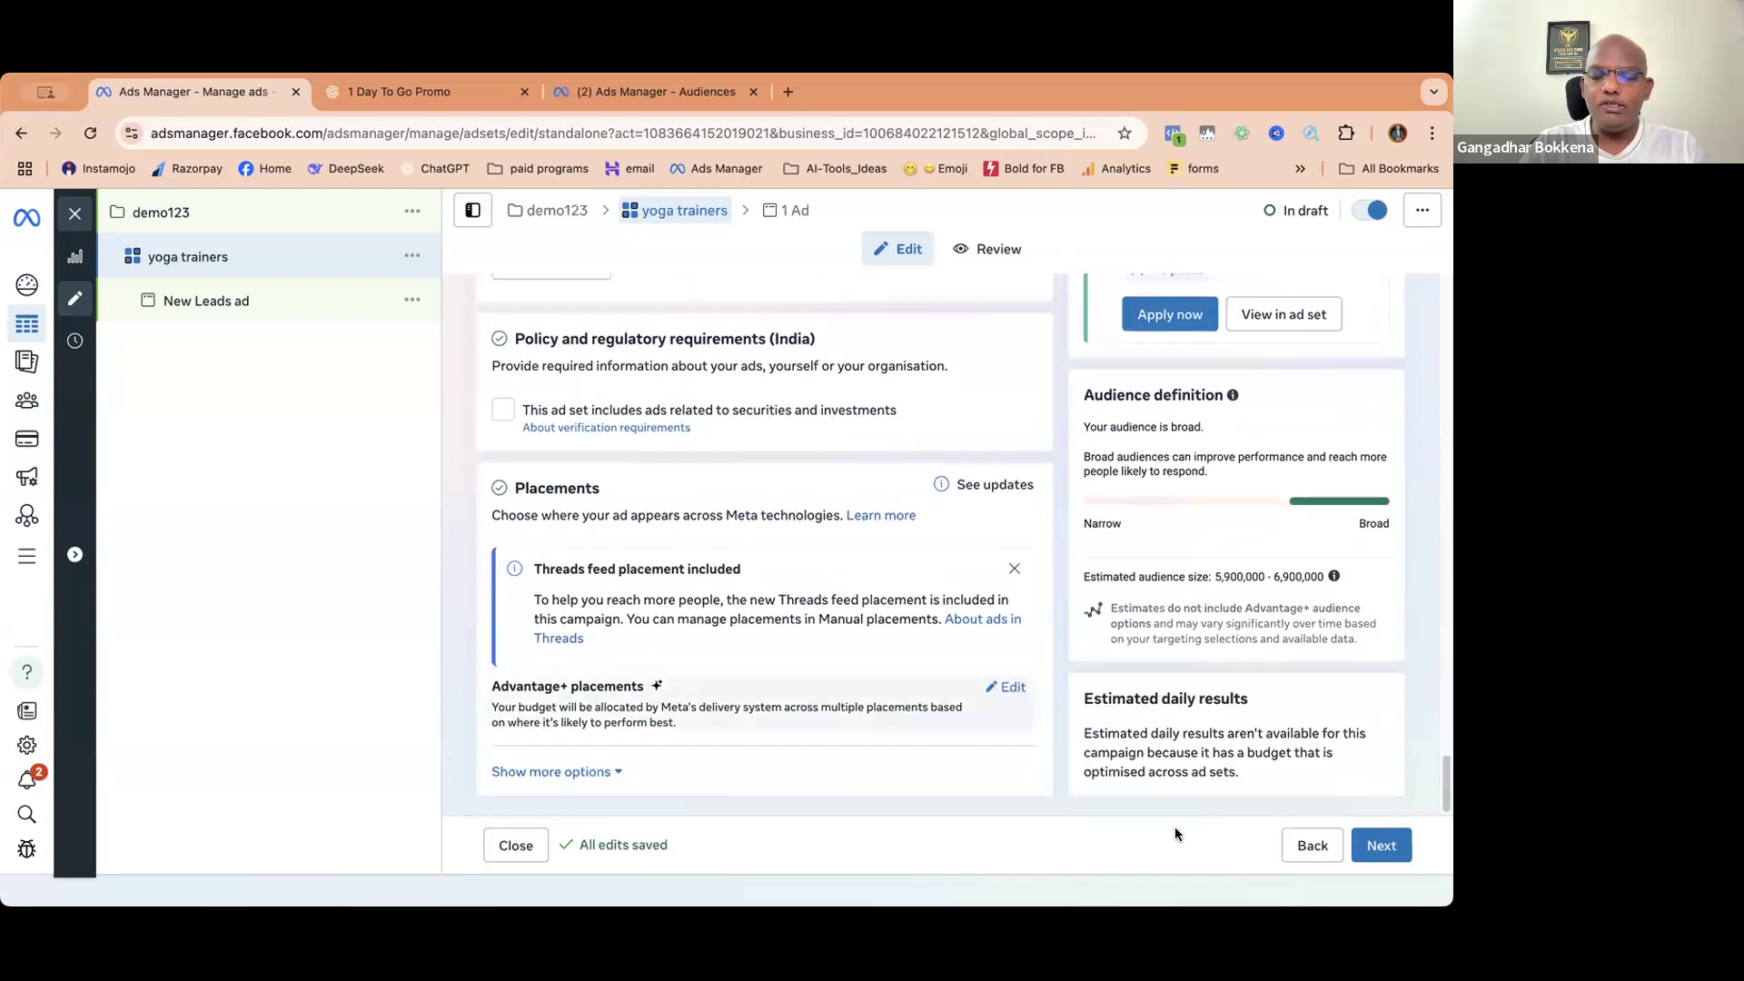
click(1365, 847)
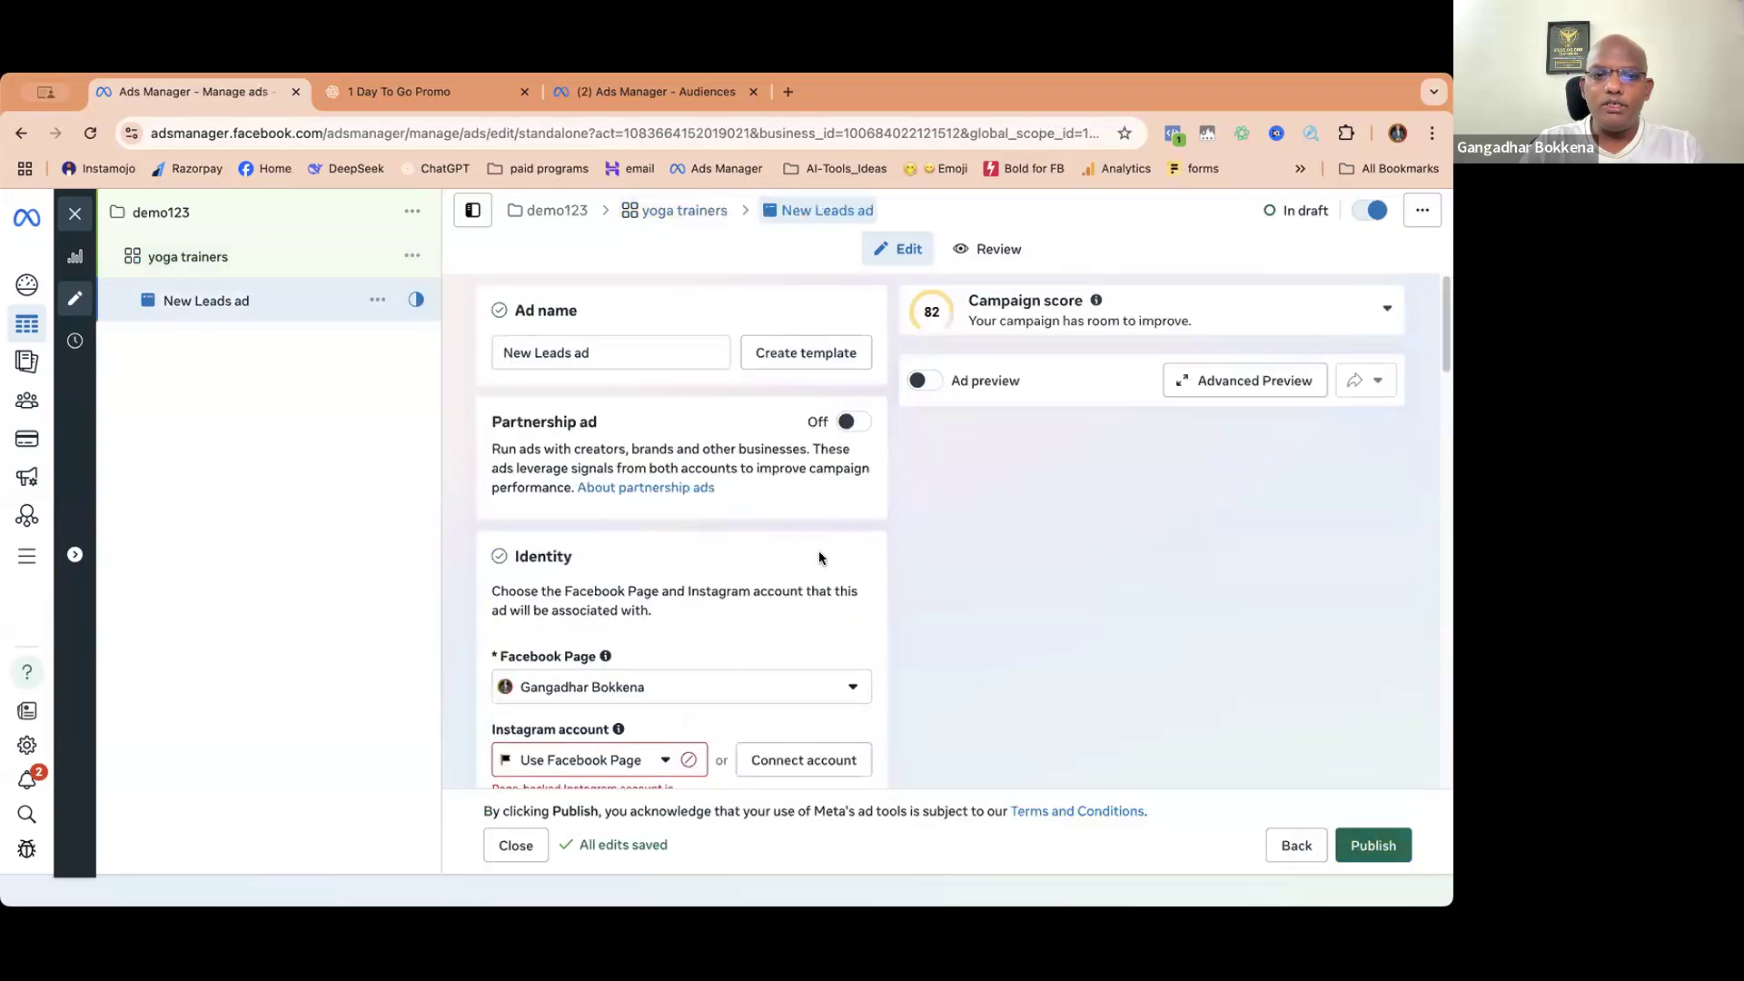
- Rename the ad as "blue+video"
drag(620, 352, 493, 351)
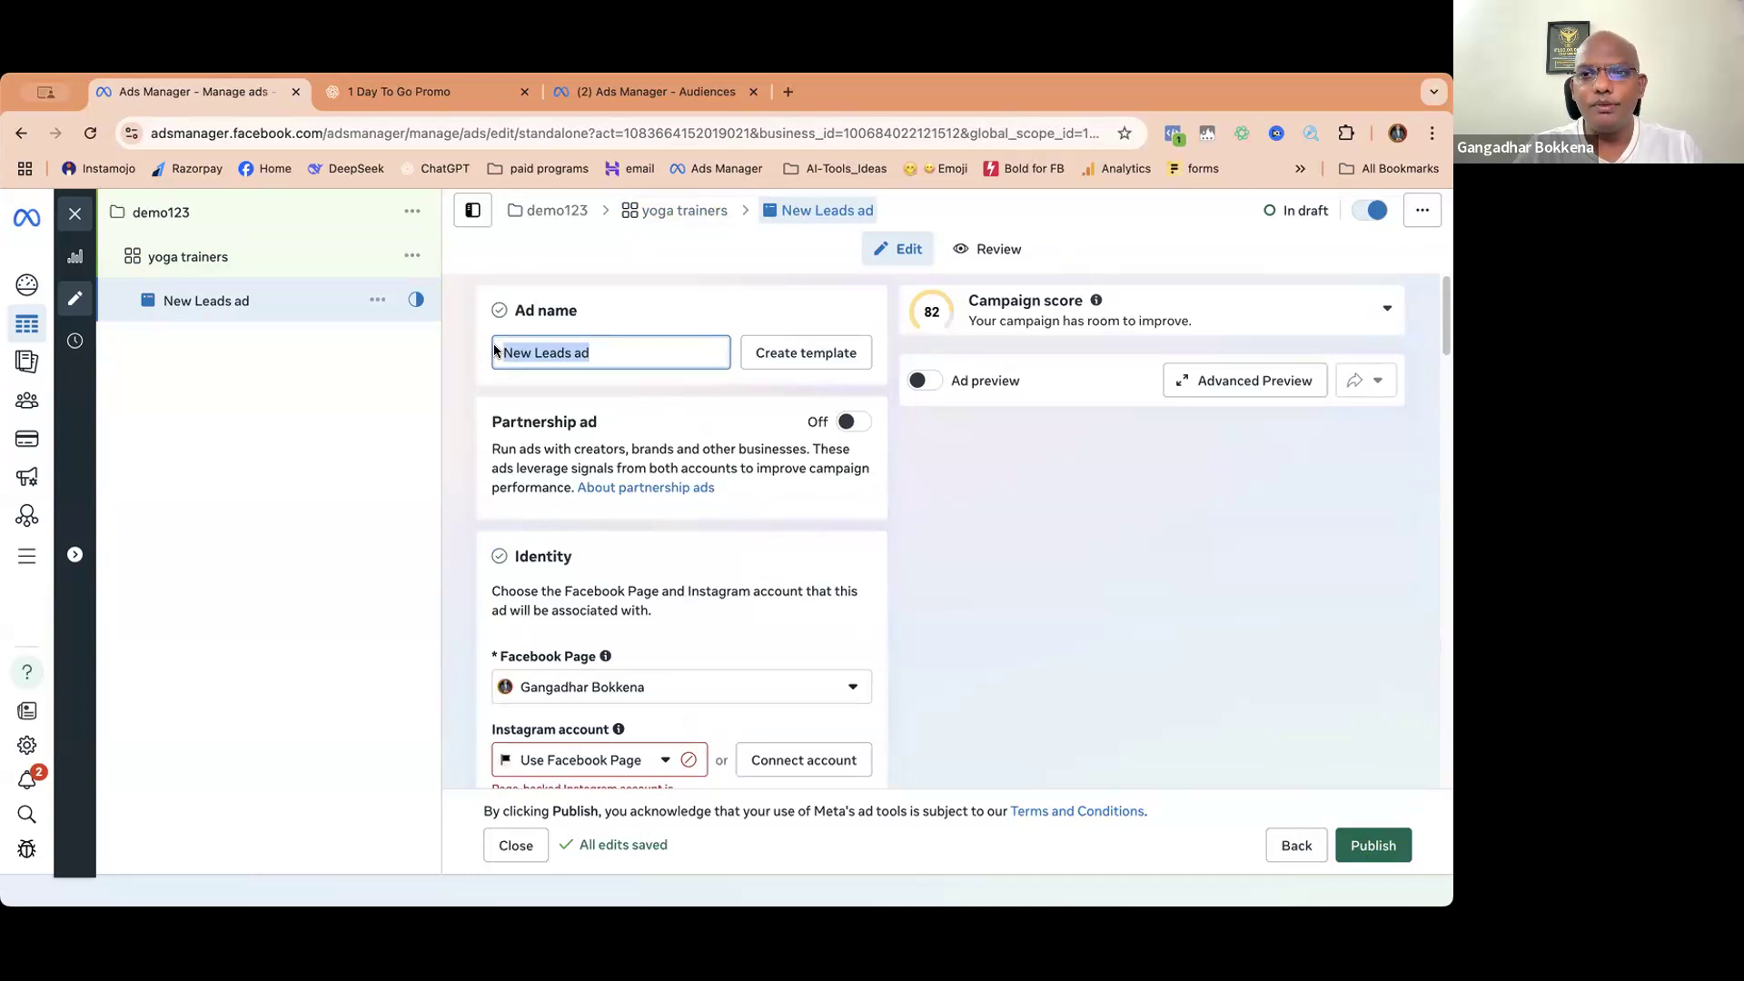
text(blu)
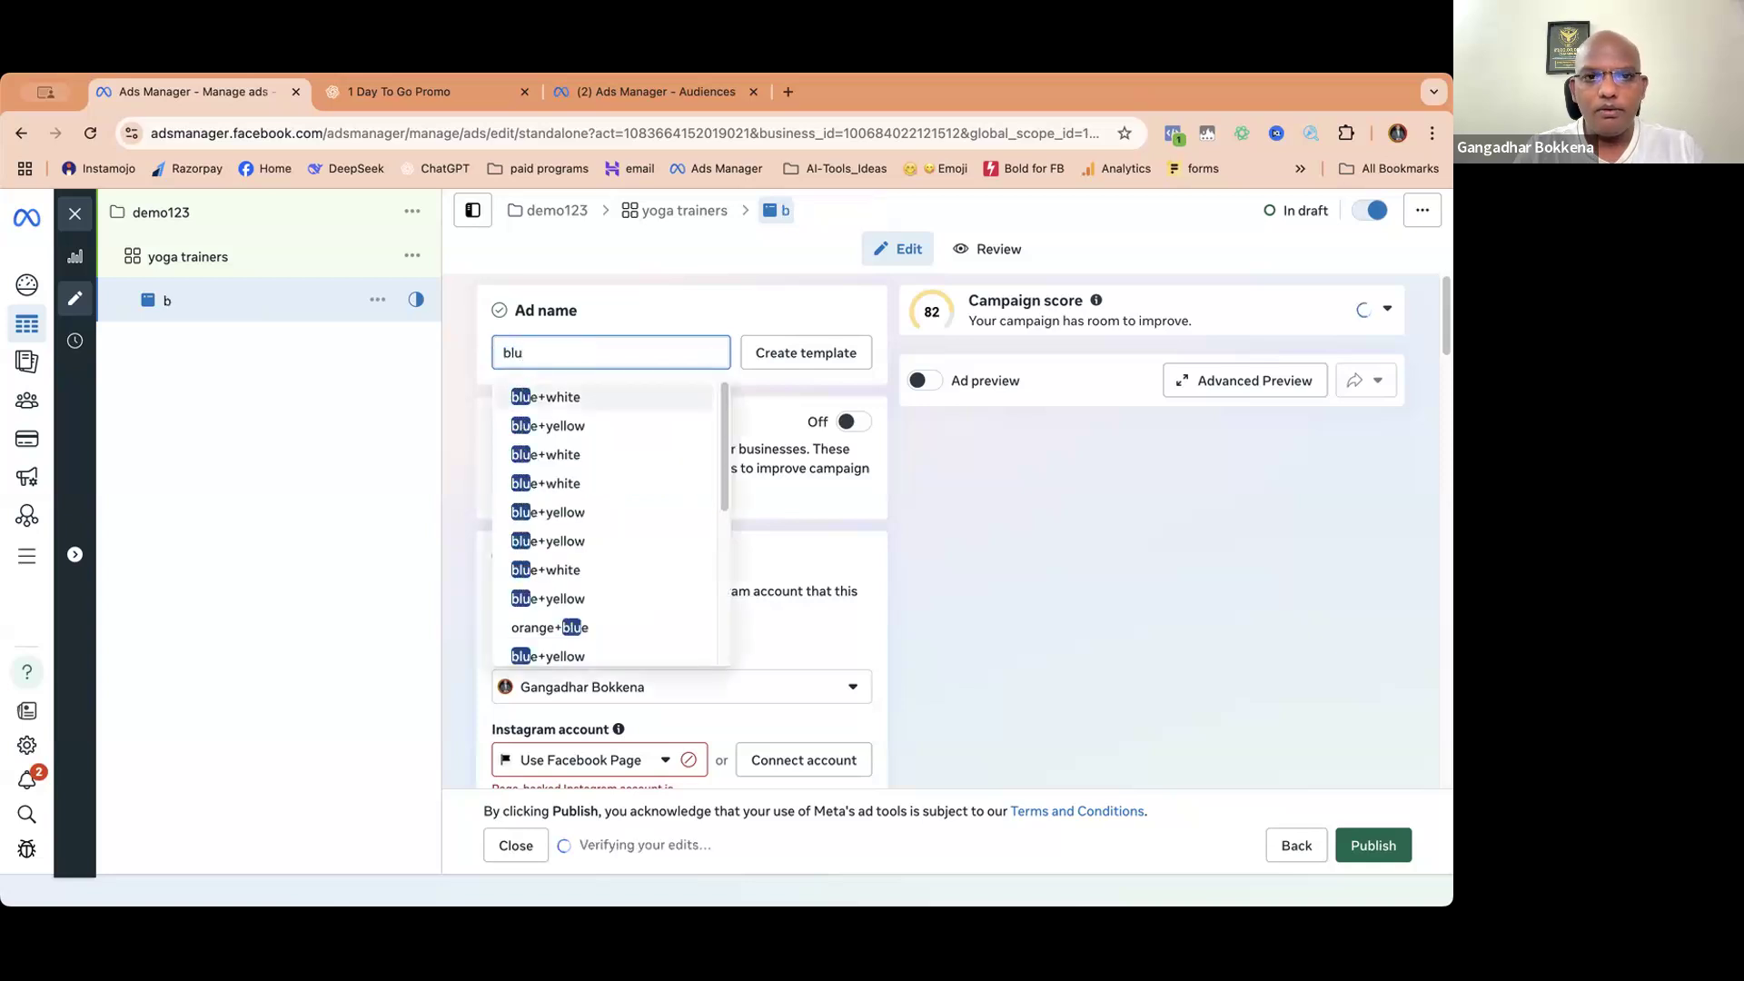
text(e)
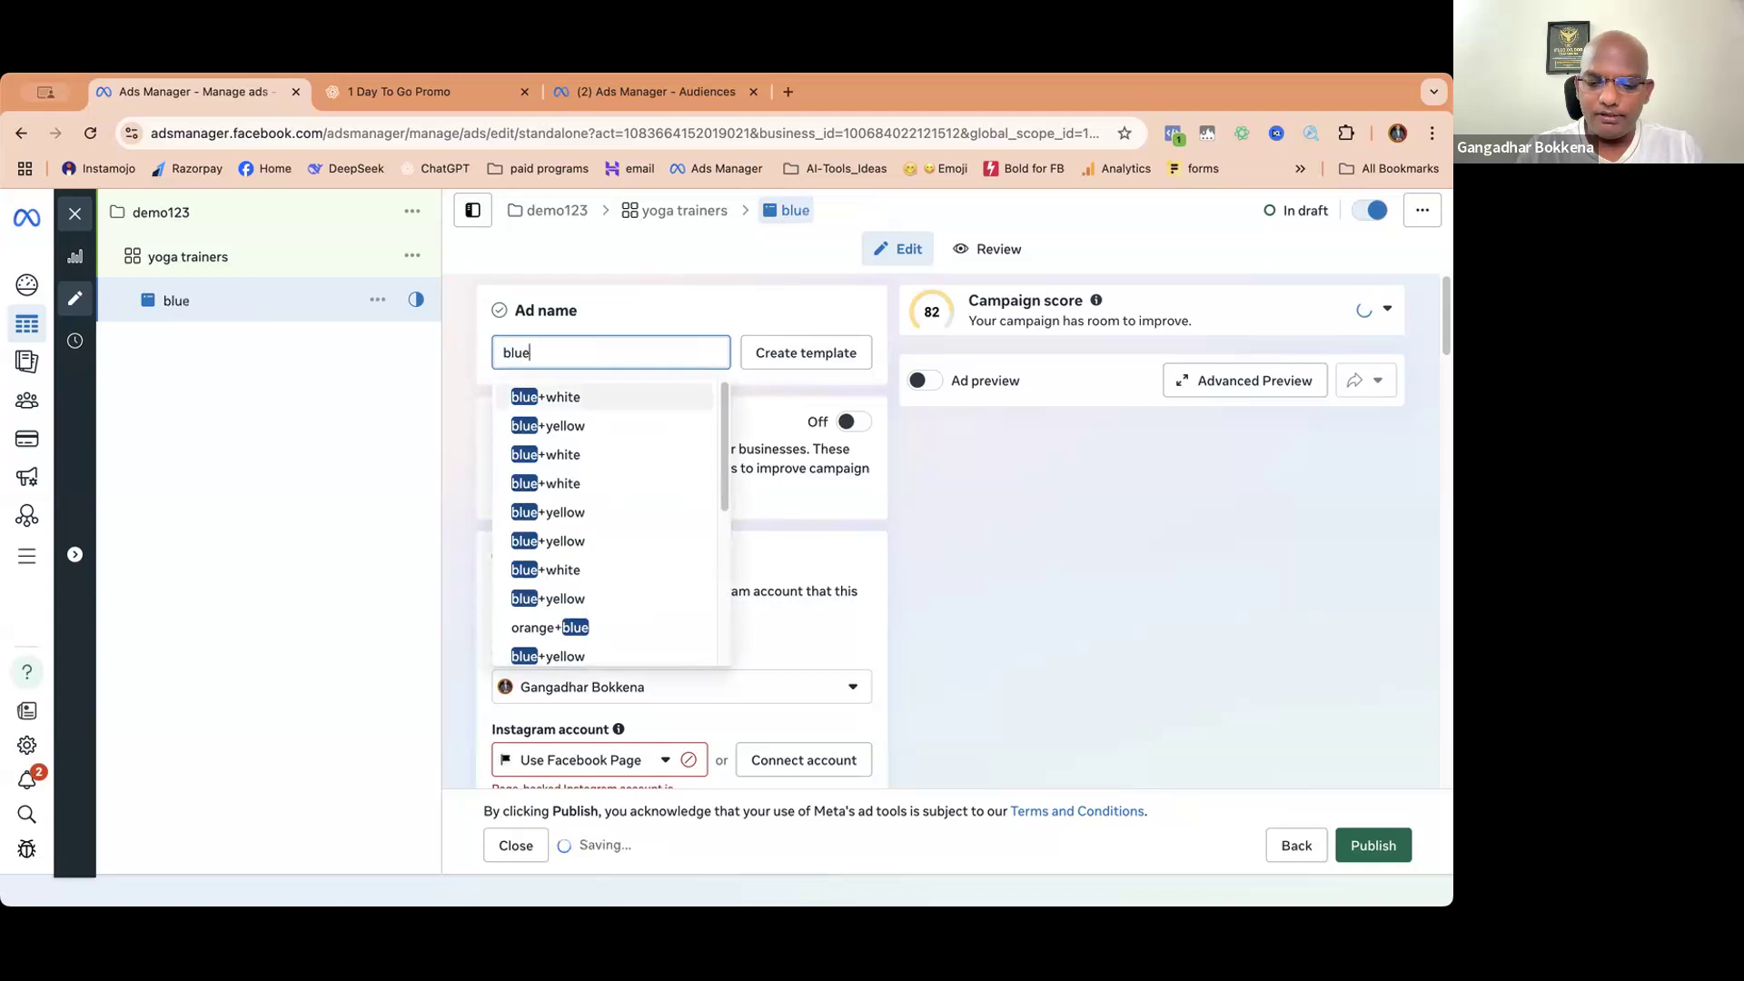
text(+)
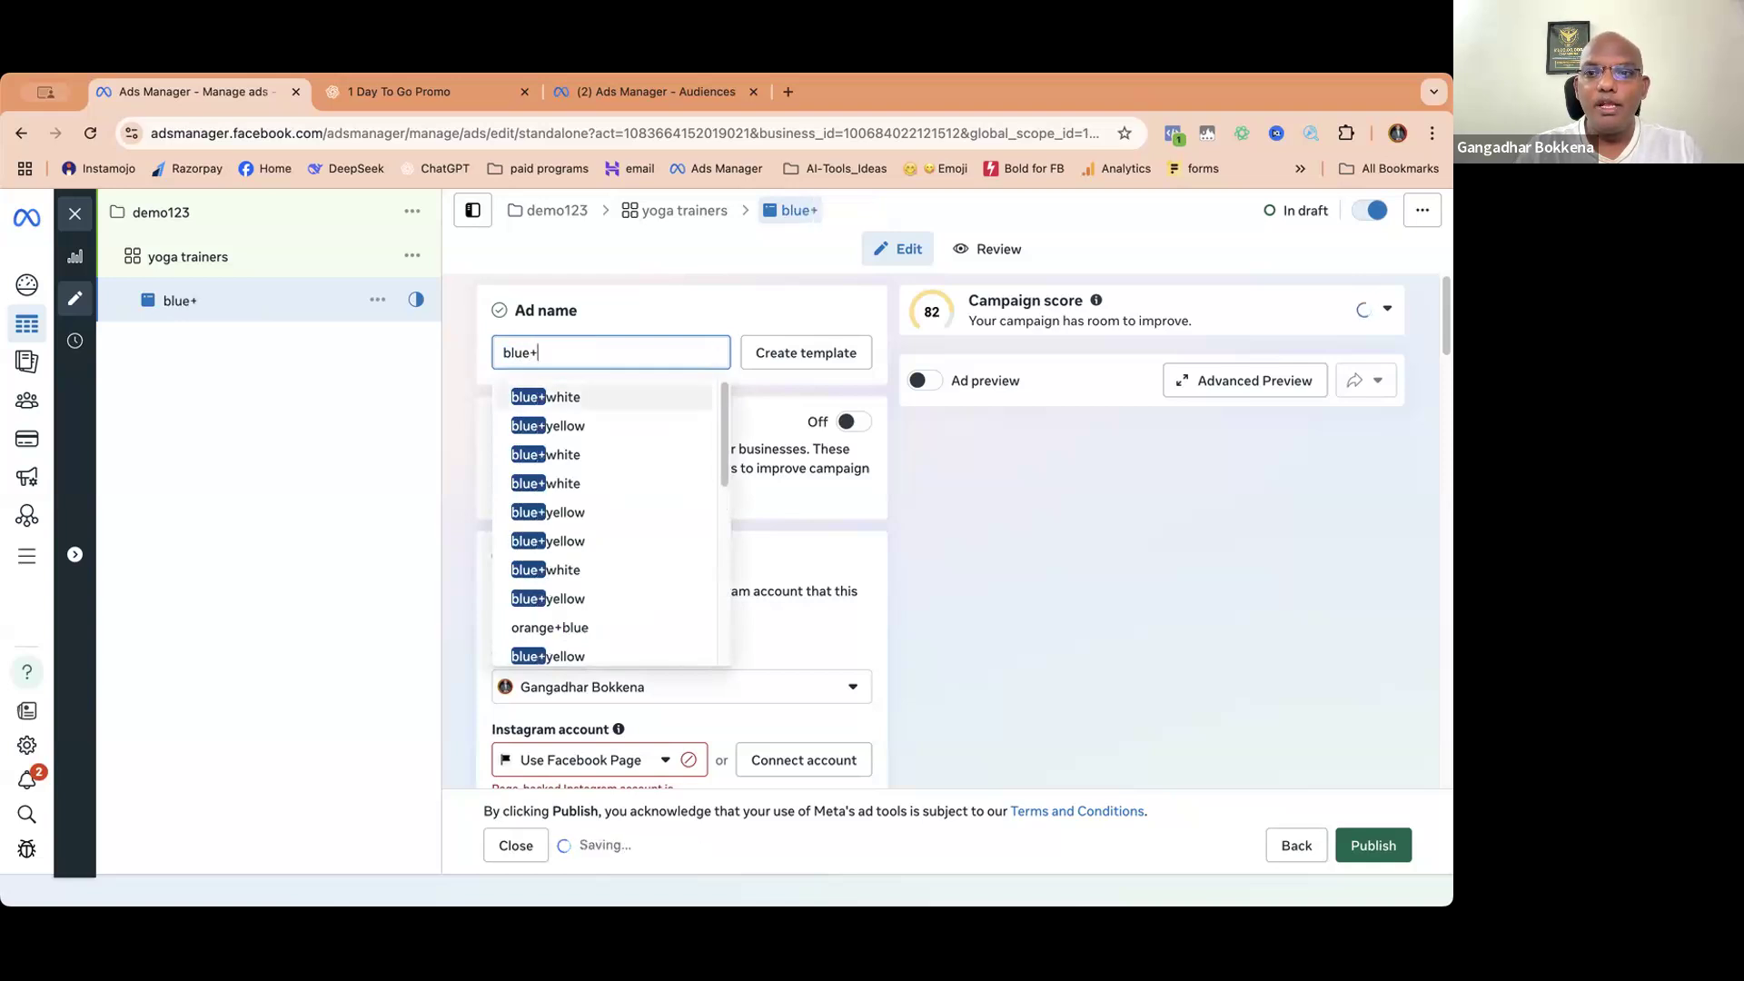
text(video)
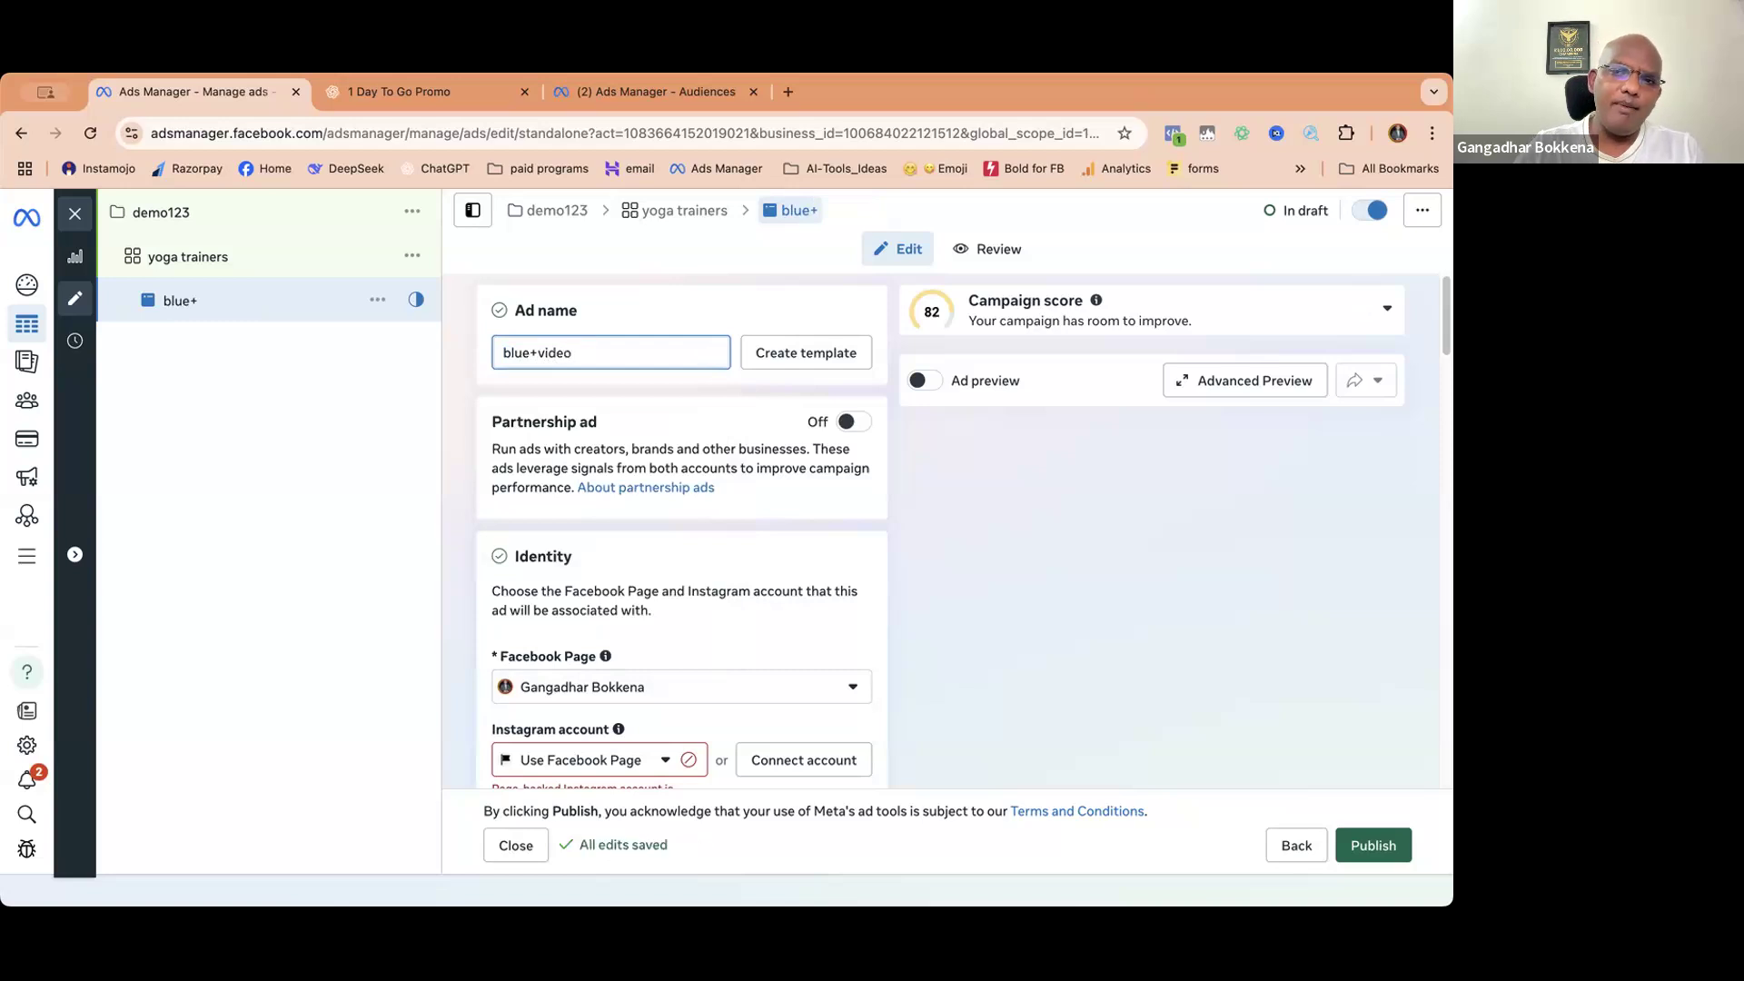
click(628, 316)
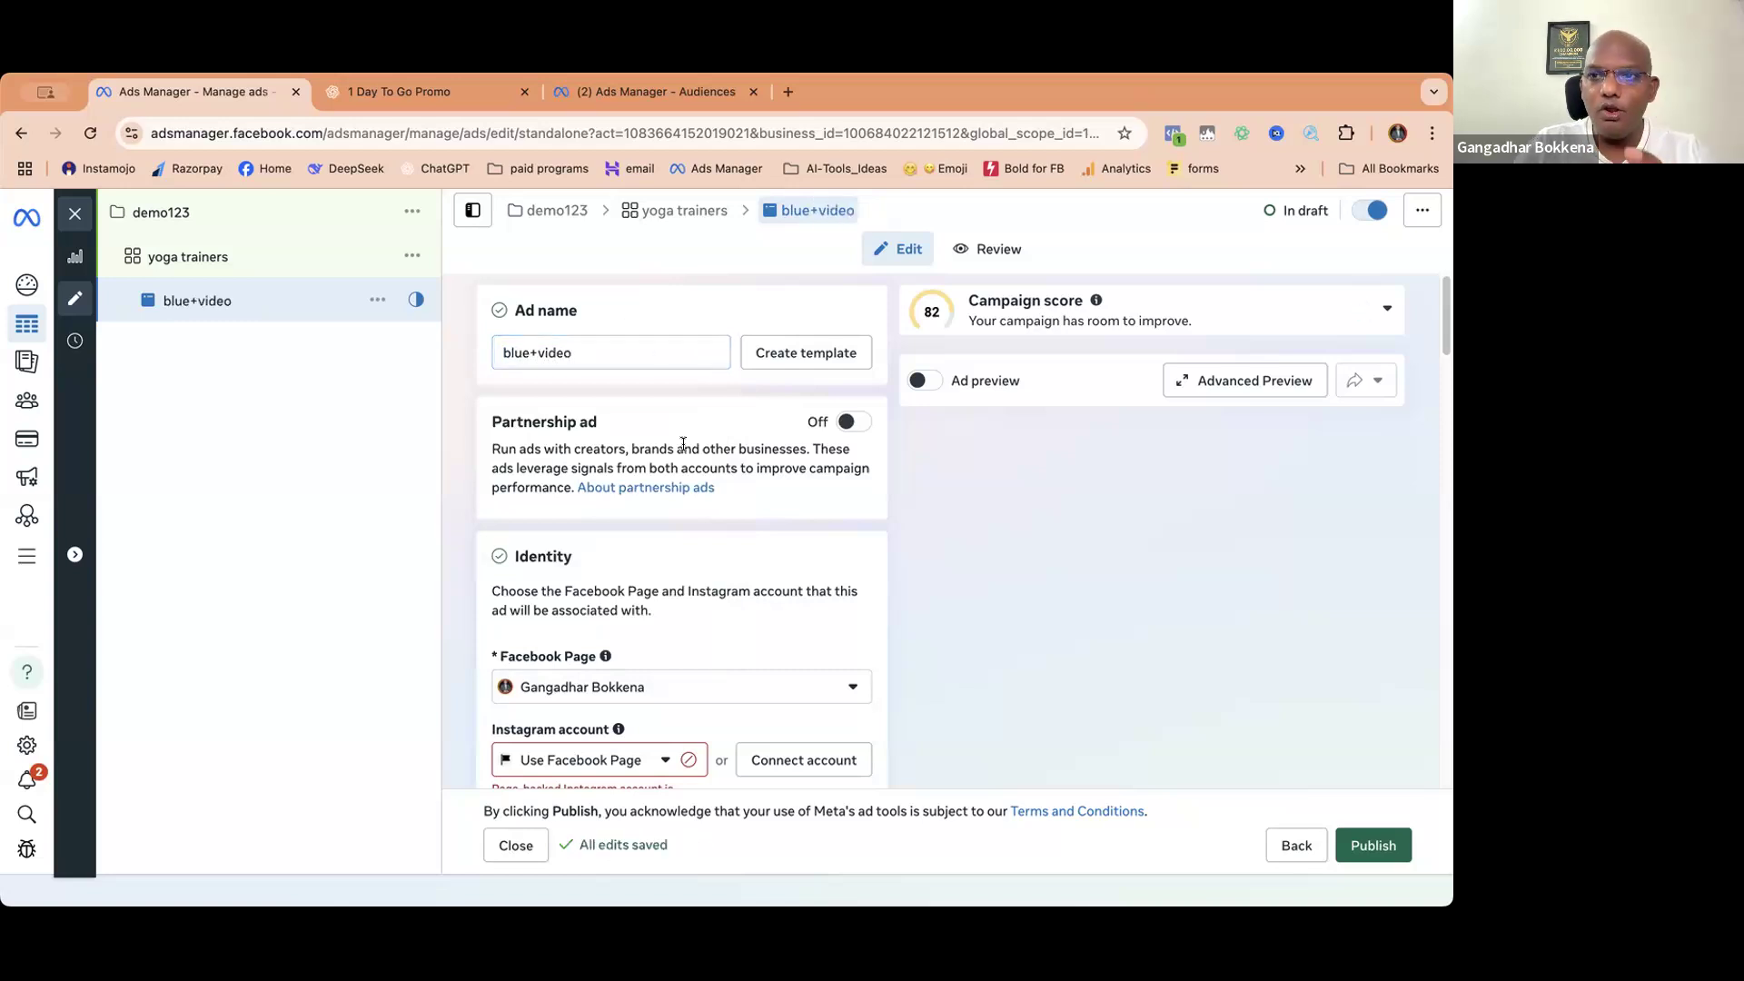
- Examine the ad's identity, ad setup, format and destination settings down to the ad creative section
scroll(690, 447, down, 5)
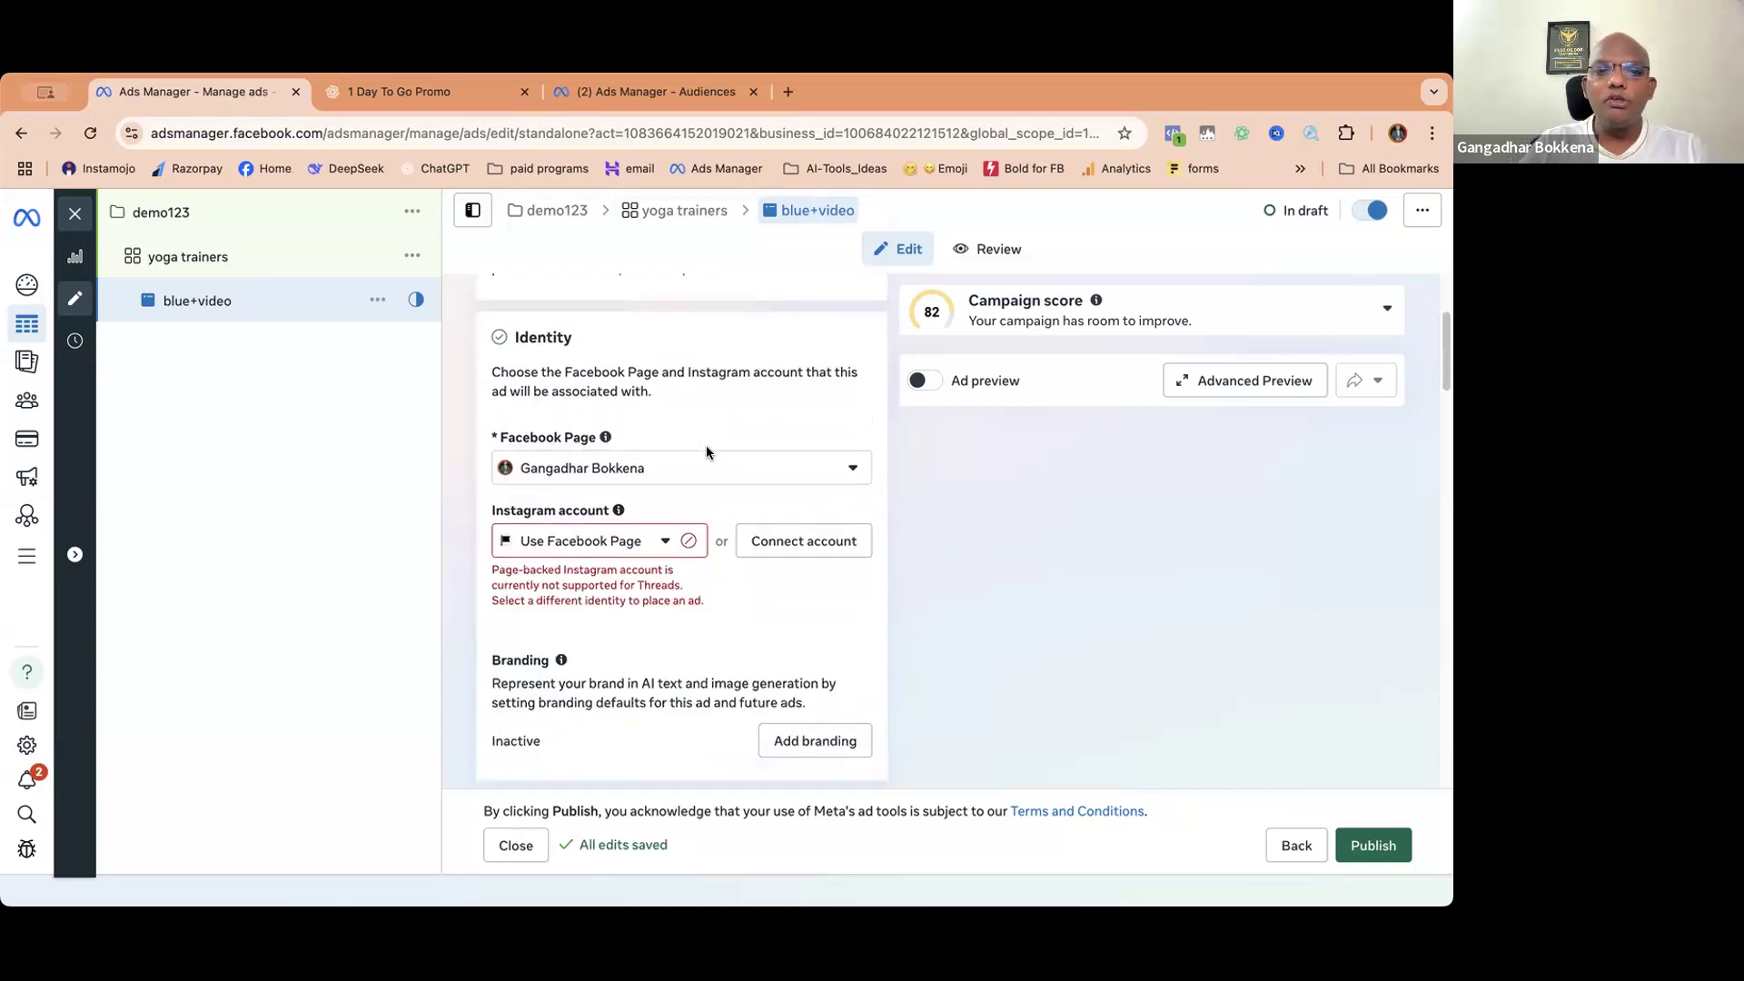
scroll(707, 450, down, 2)
click(664, 477)
click(624, 567)
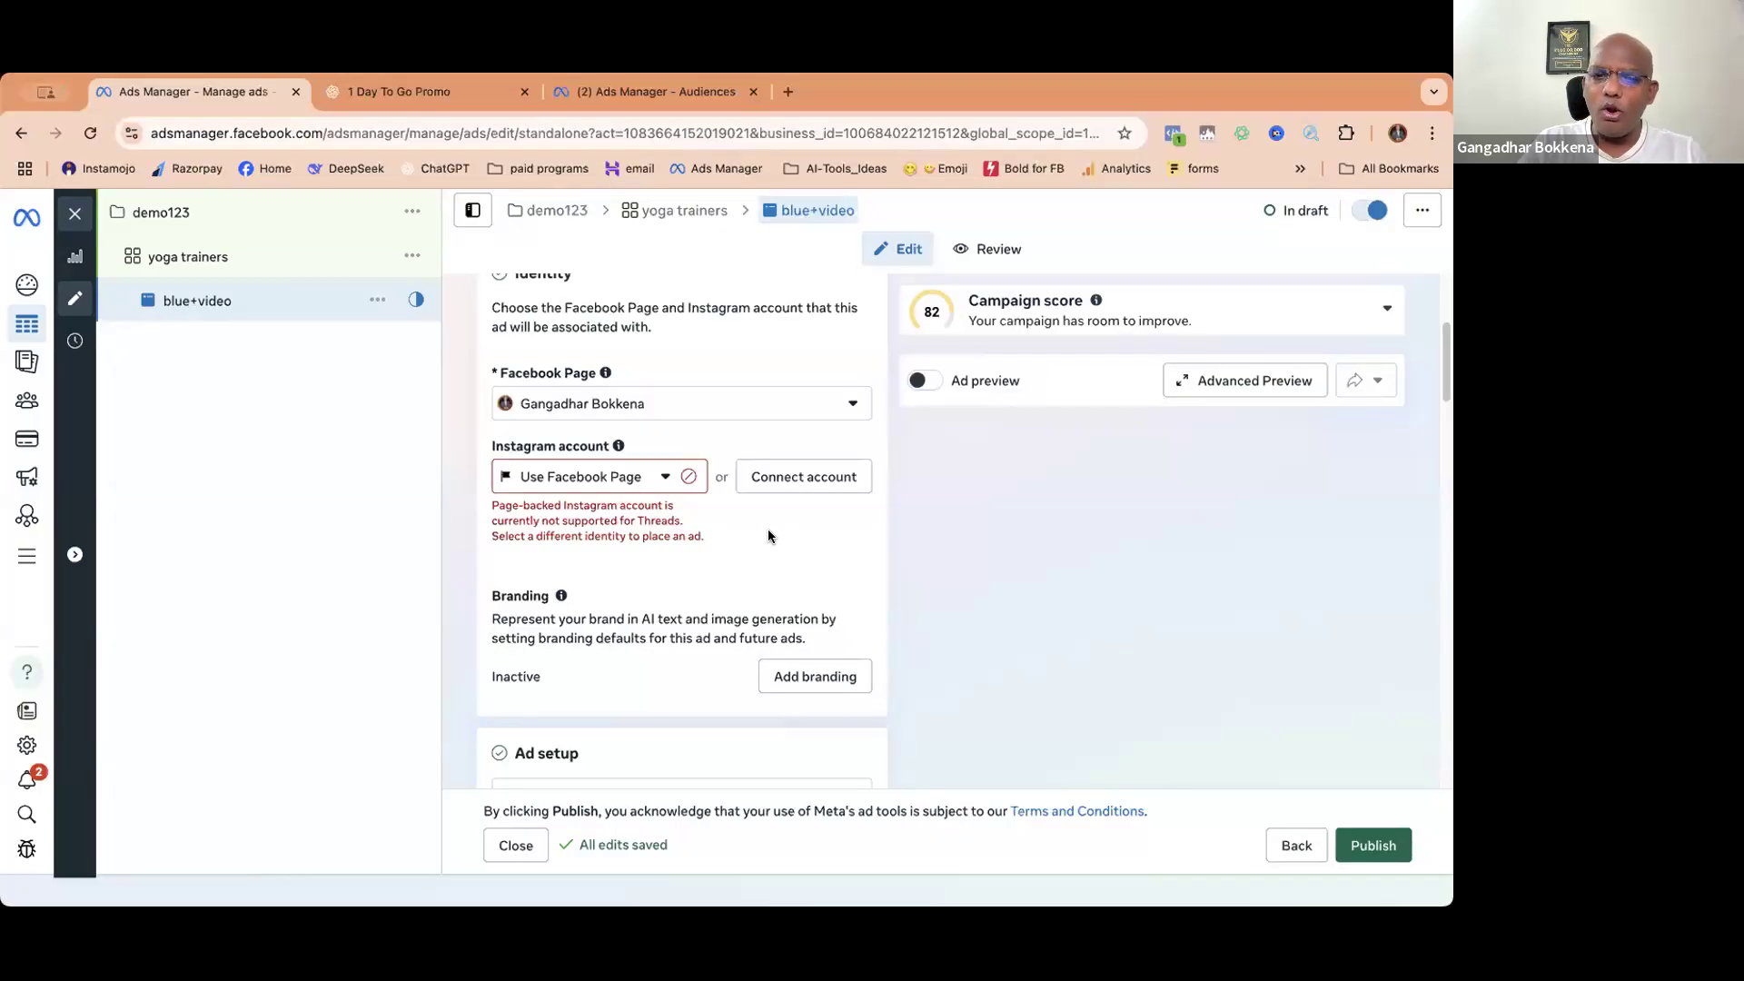
scroll(769, 535, down, 2)
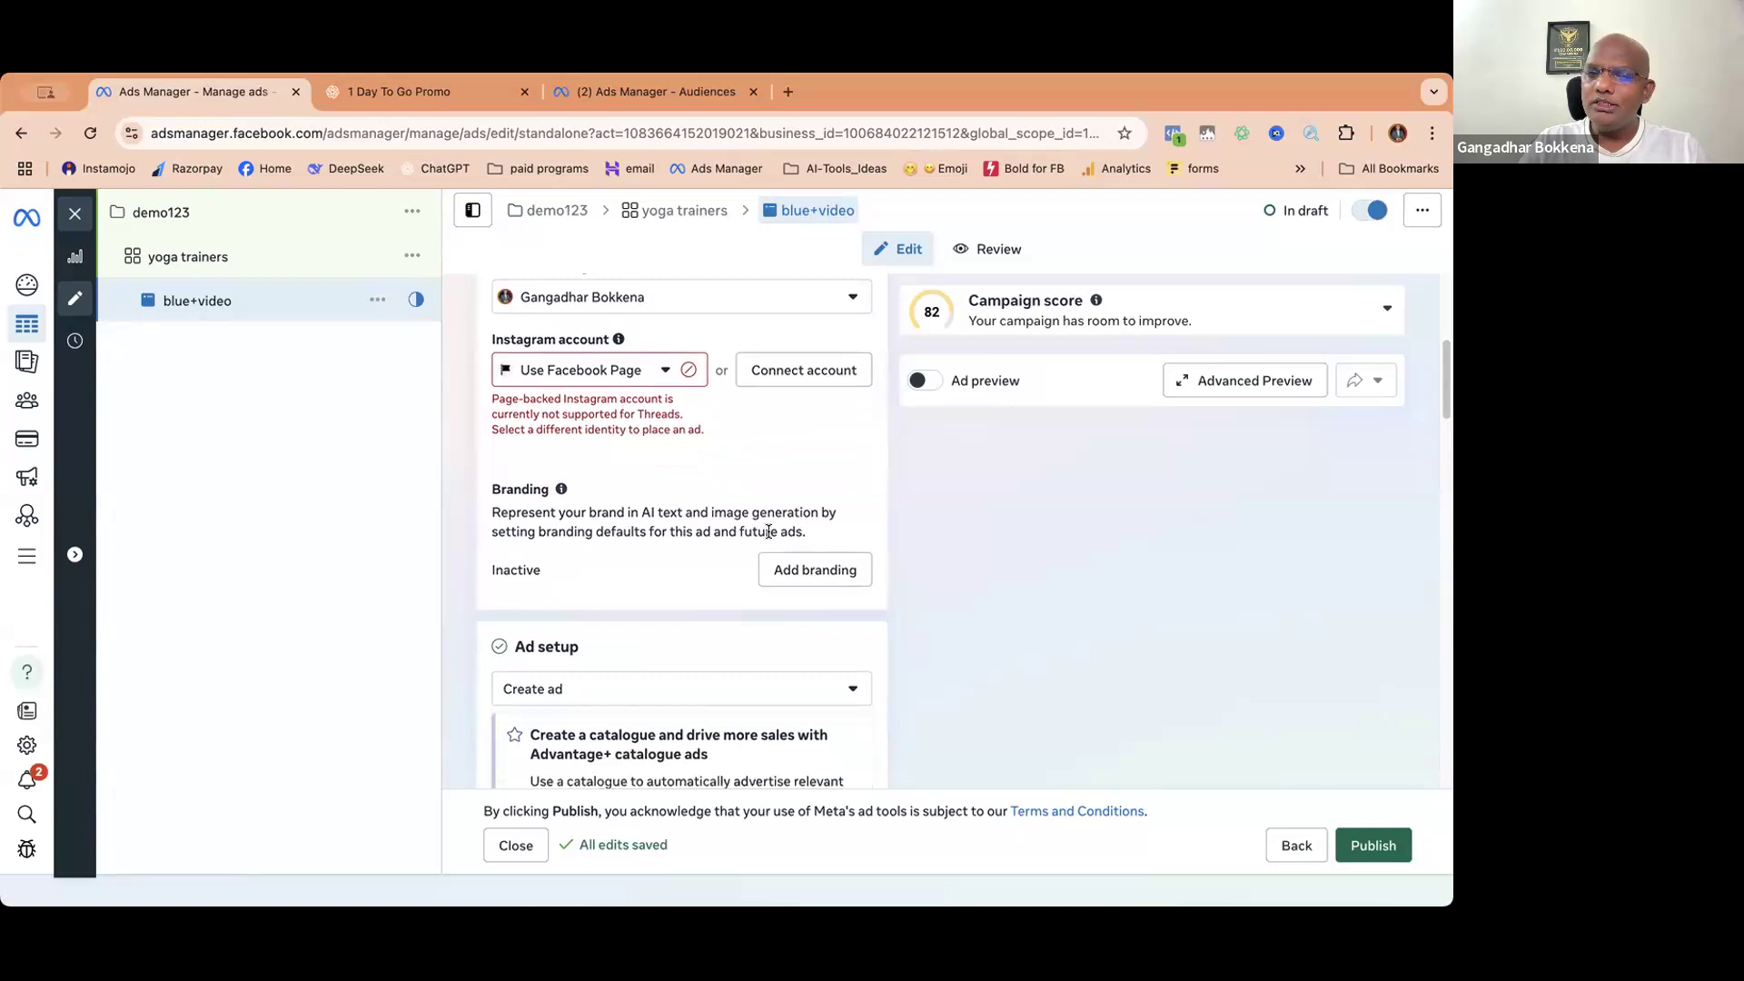
scroll(768, 531, down, 5)
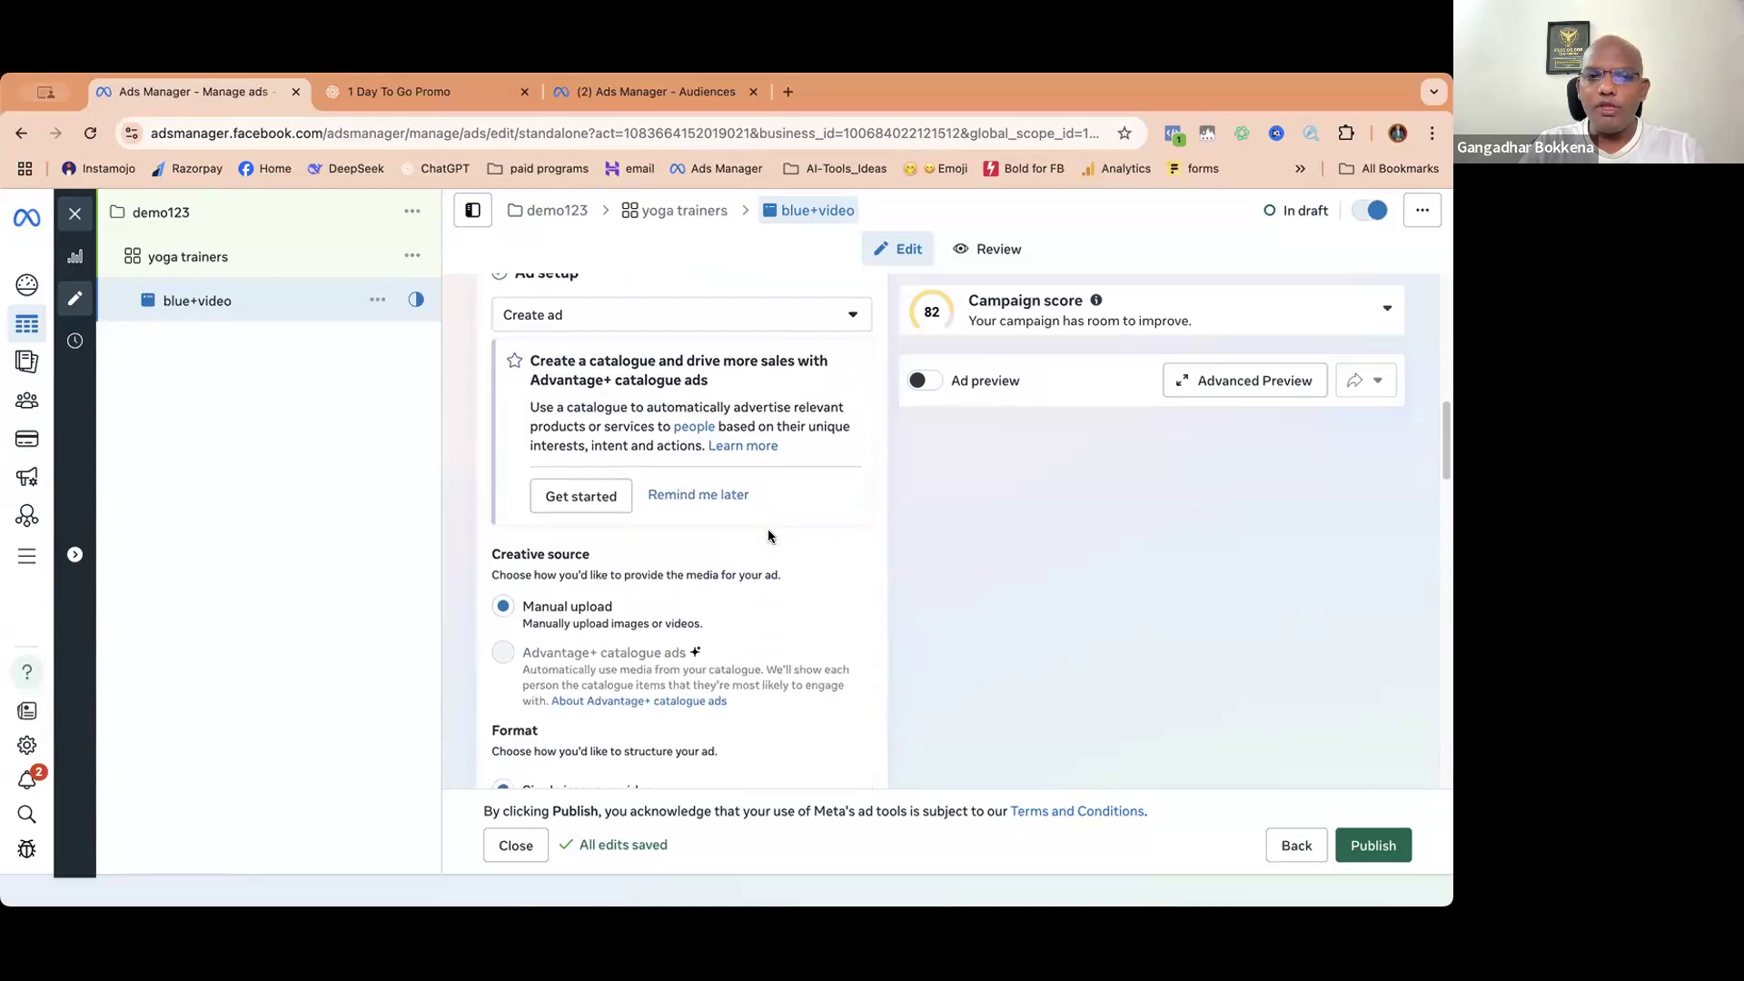
scroll(768, 536, down, 3)
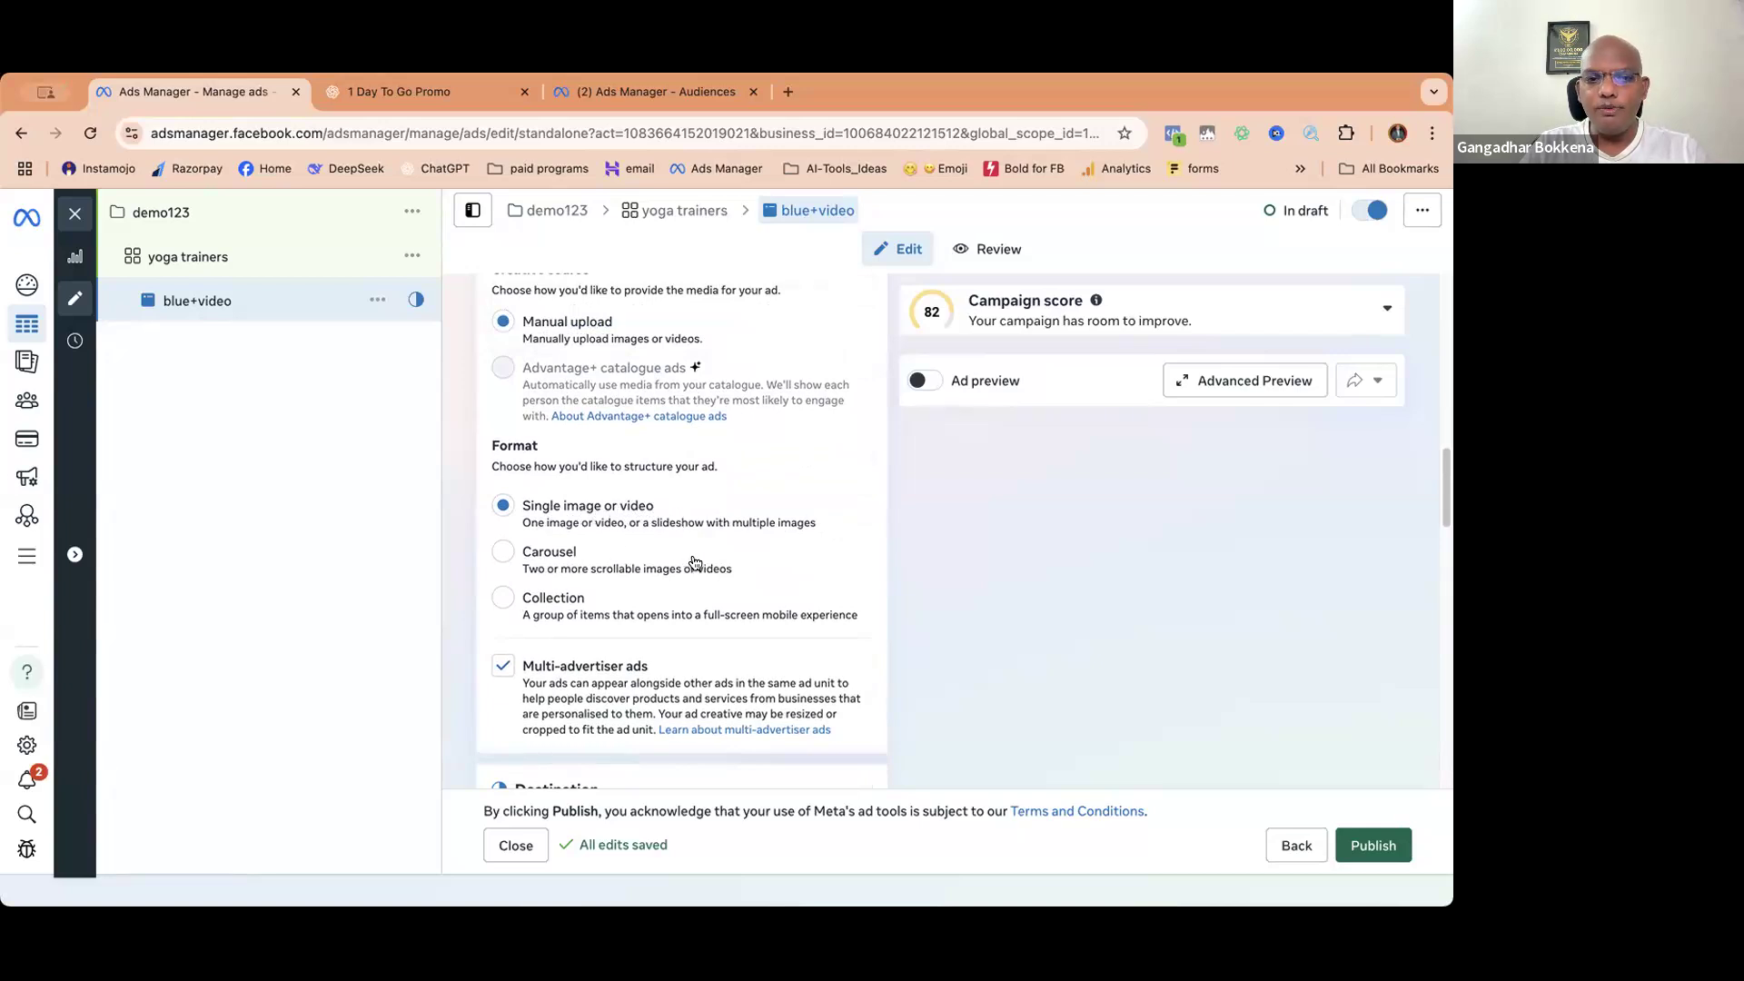
scroll(695, 563, down, 5)
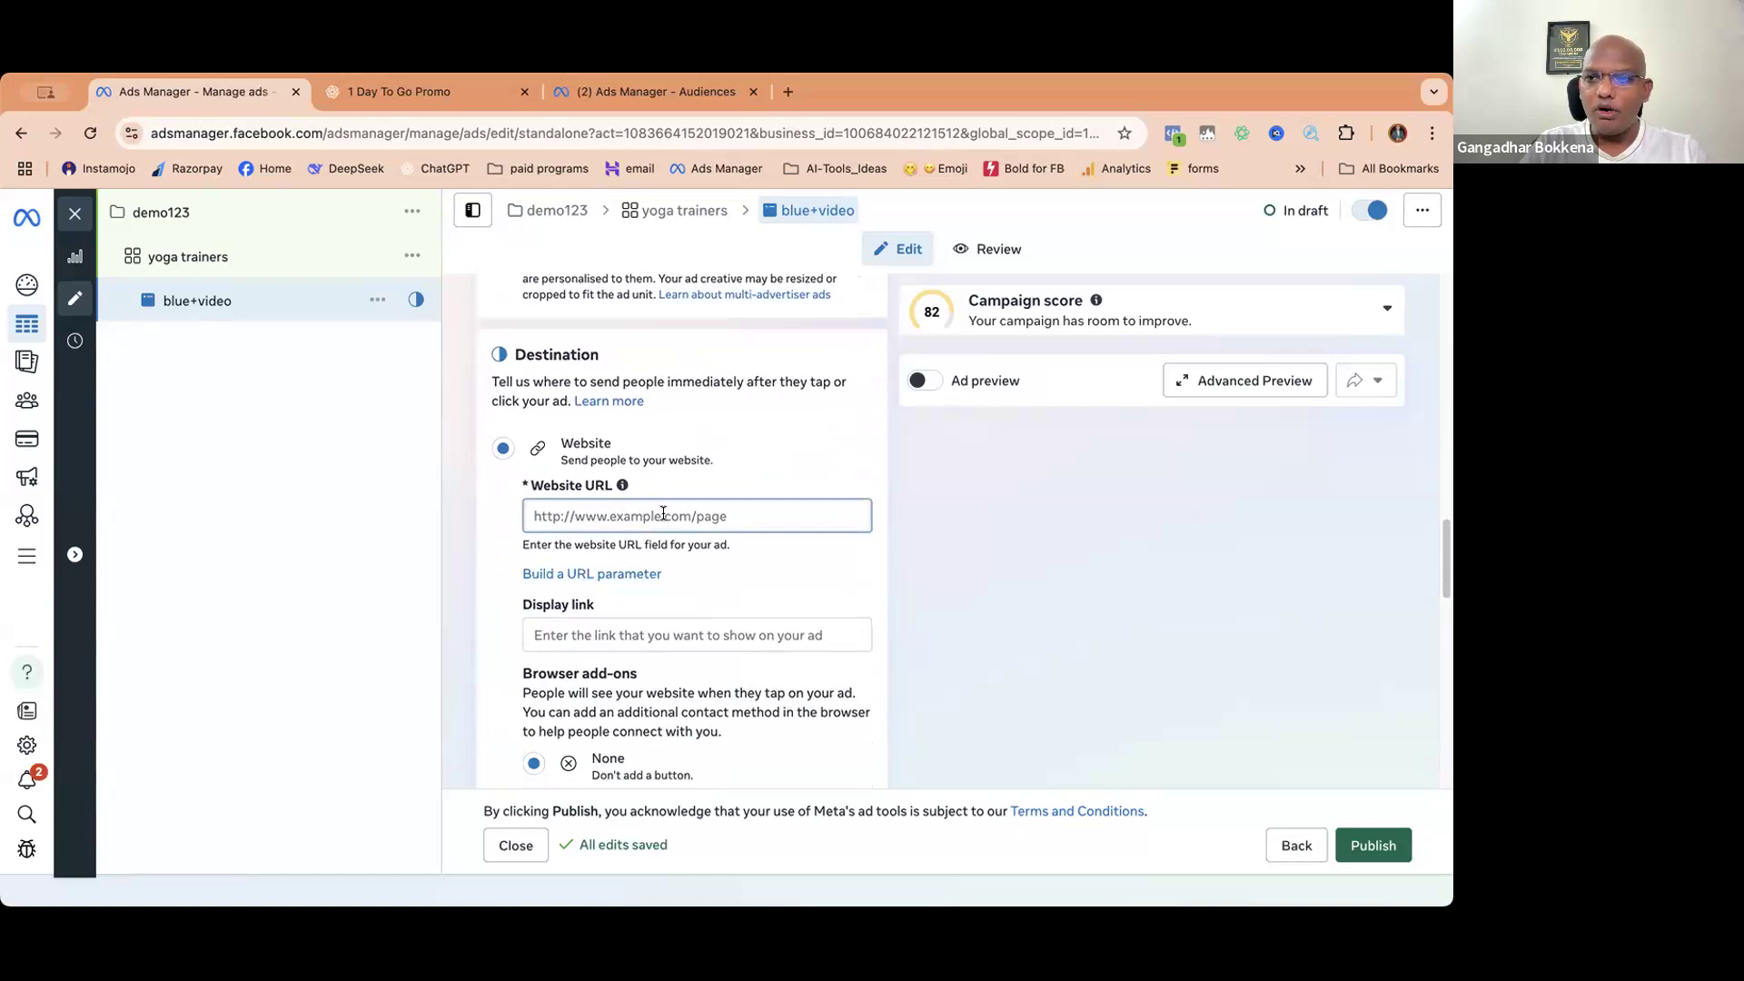
scroll(757, 546, down, 2)
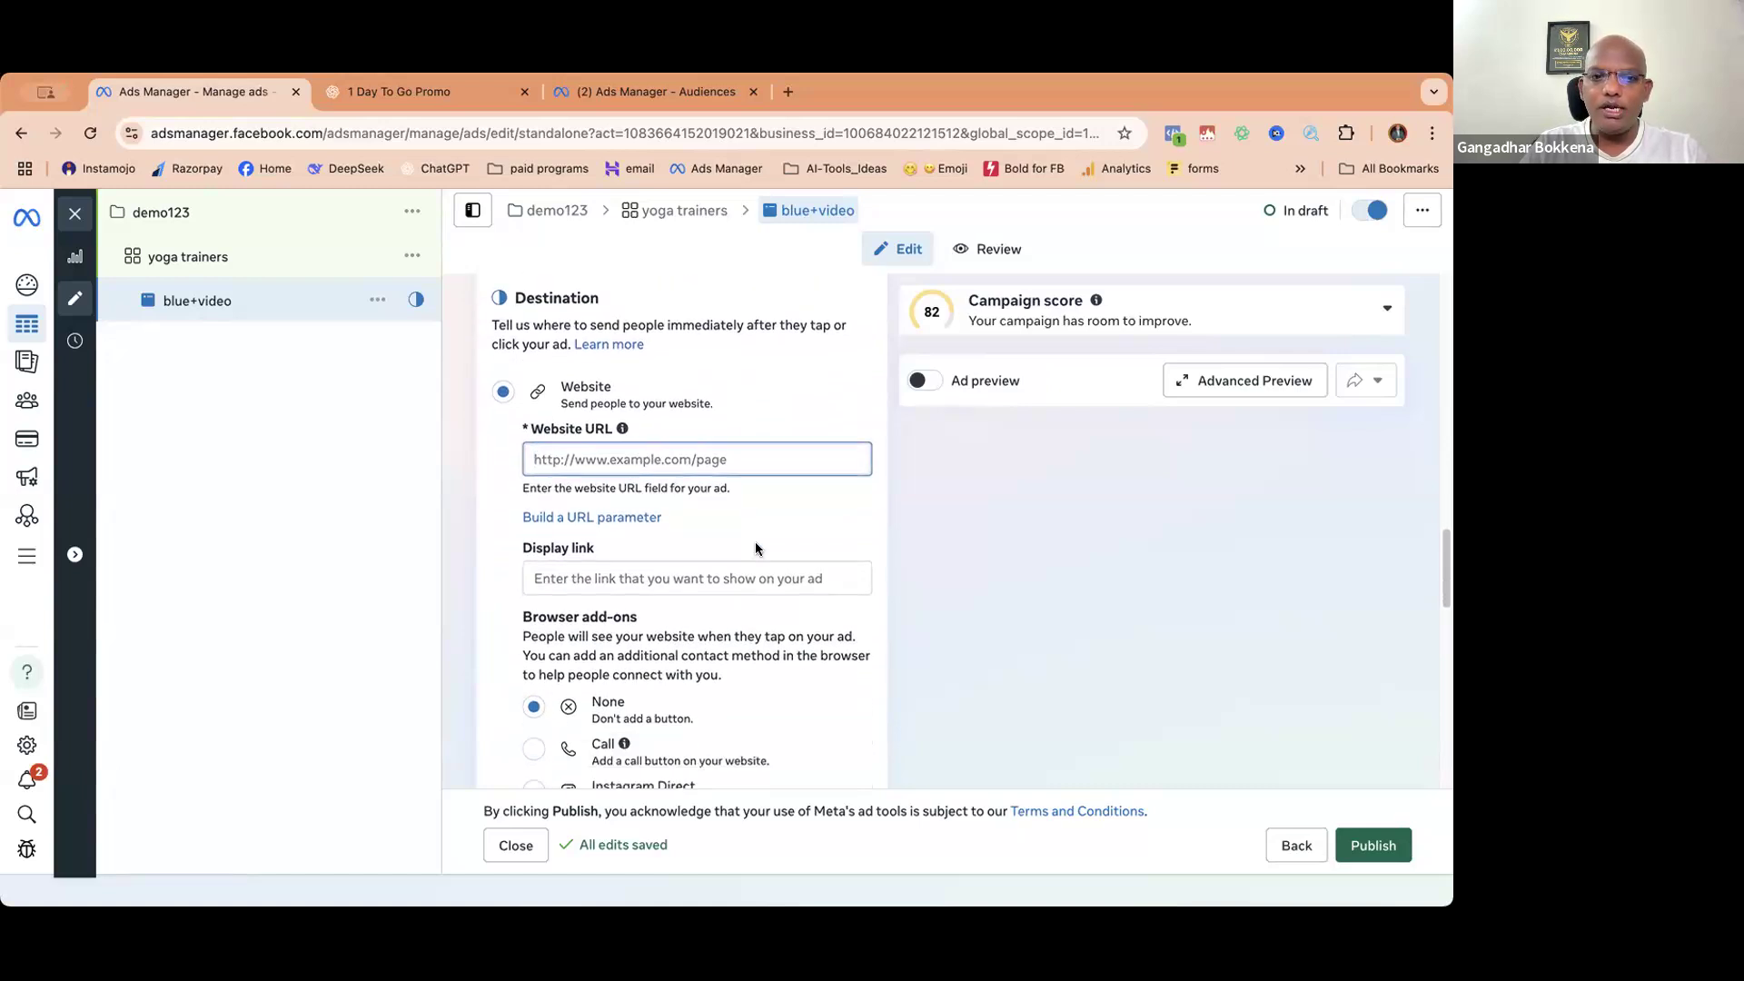
scroll(761, 545, down, 3)
scroll(763, 545, down, 3)
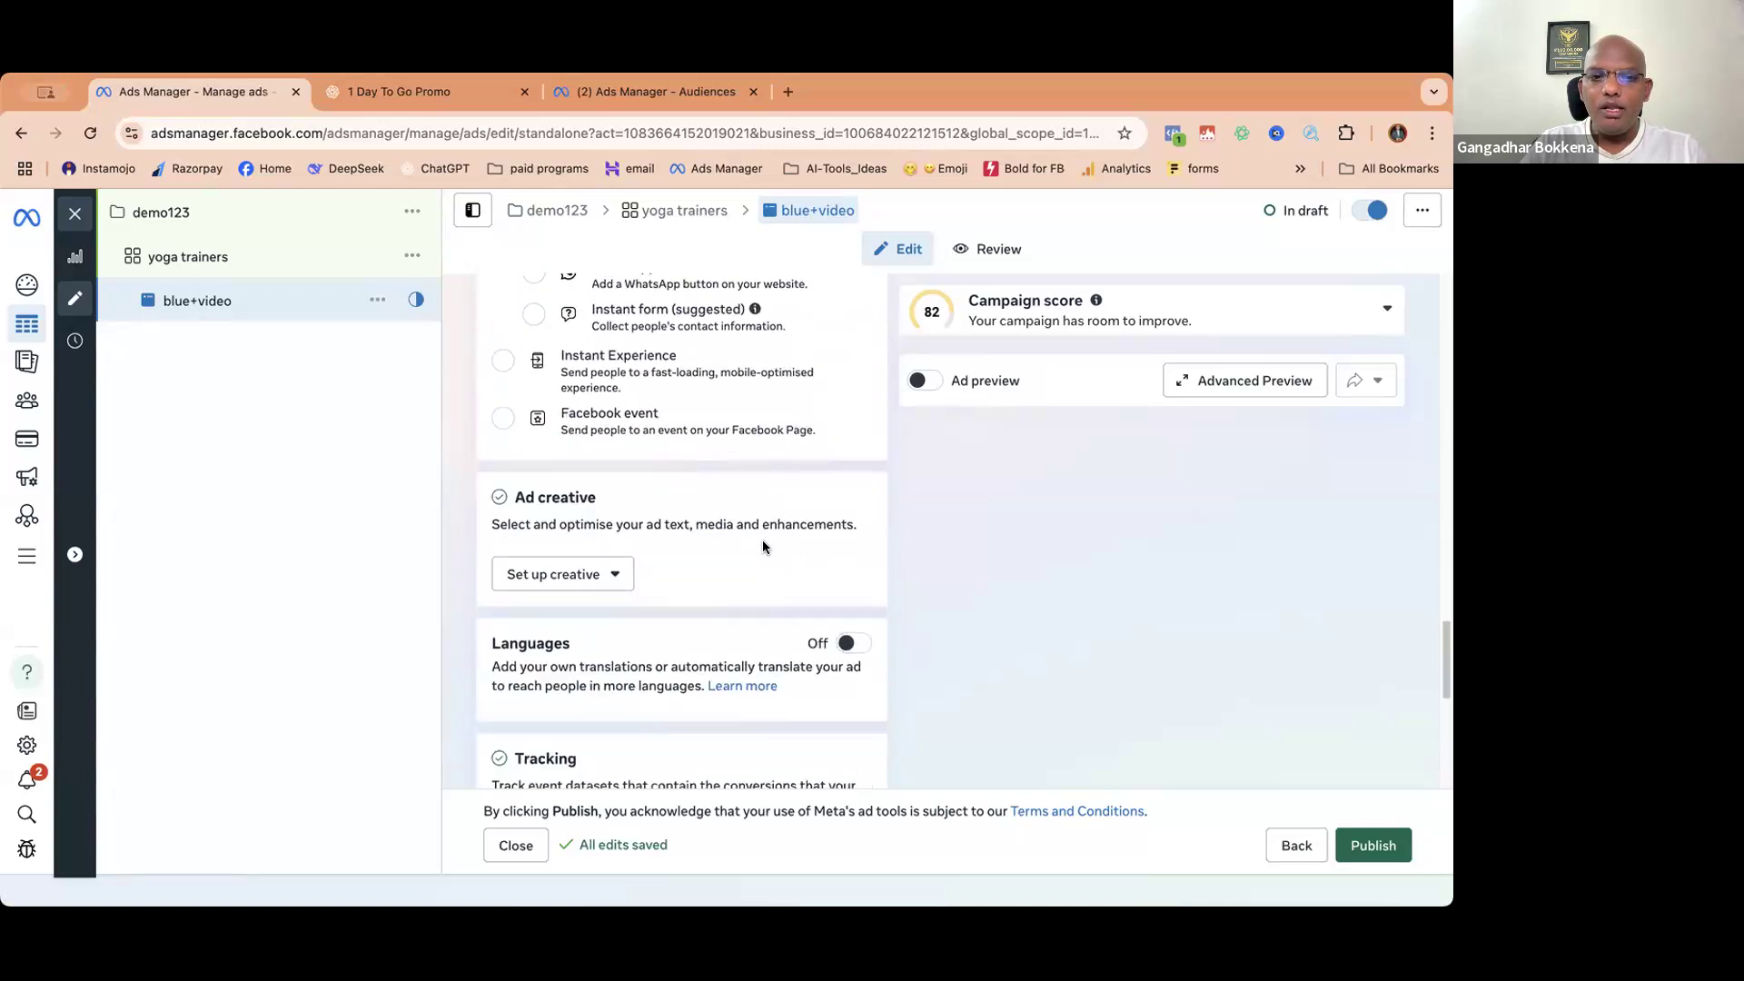
- Start setting up an image ad creative and go to its media selection
click(617, 572)
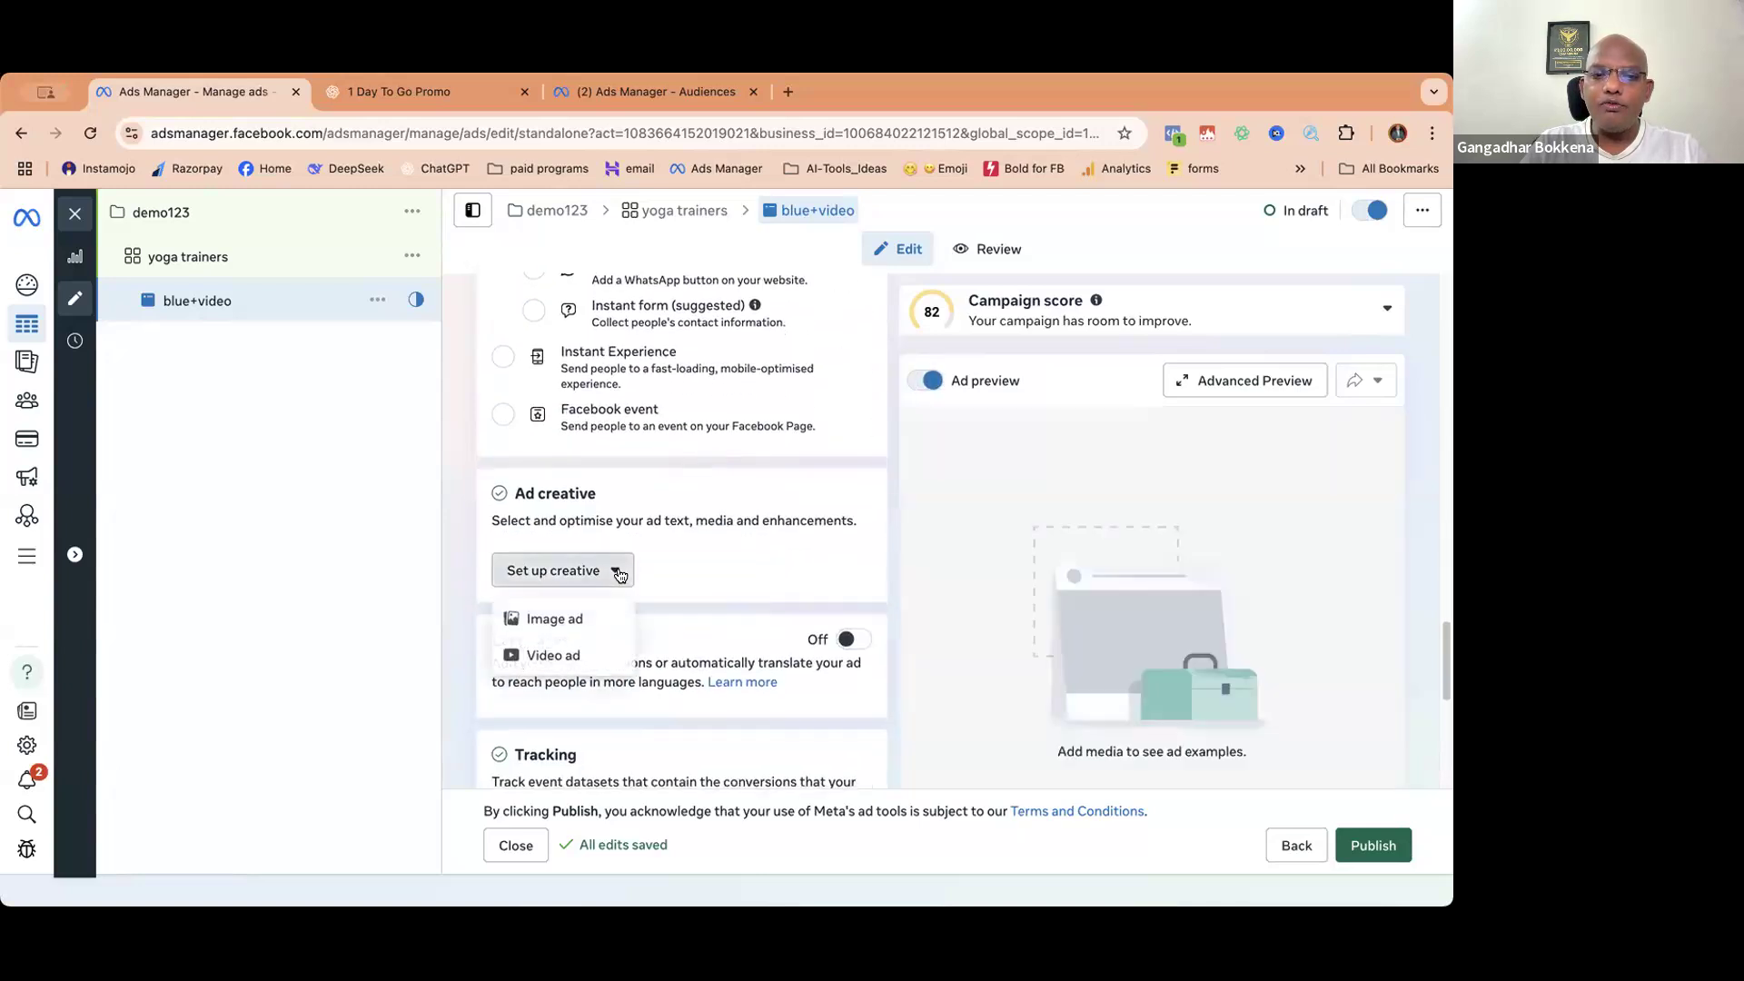
click(559, 621)
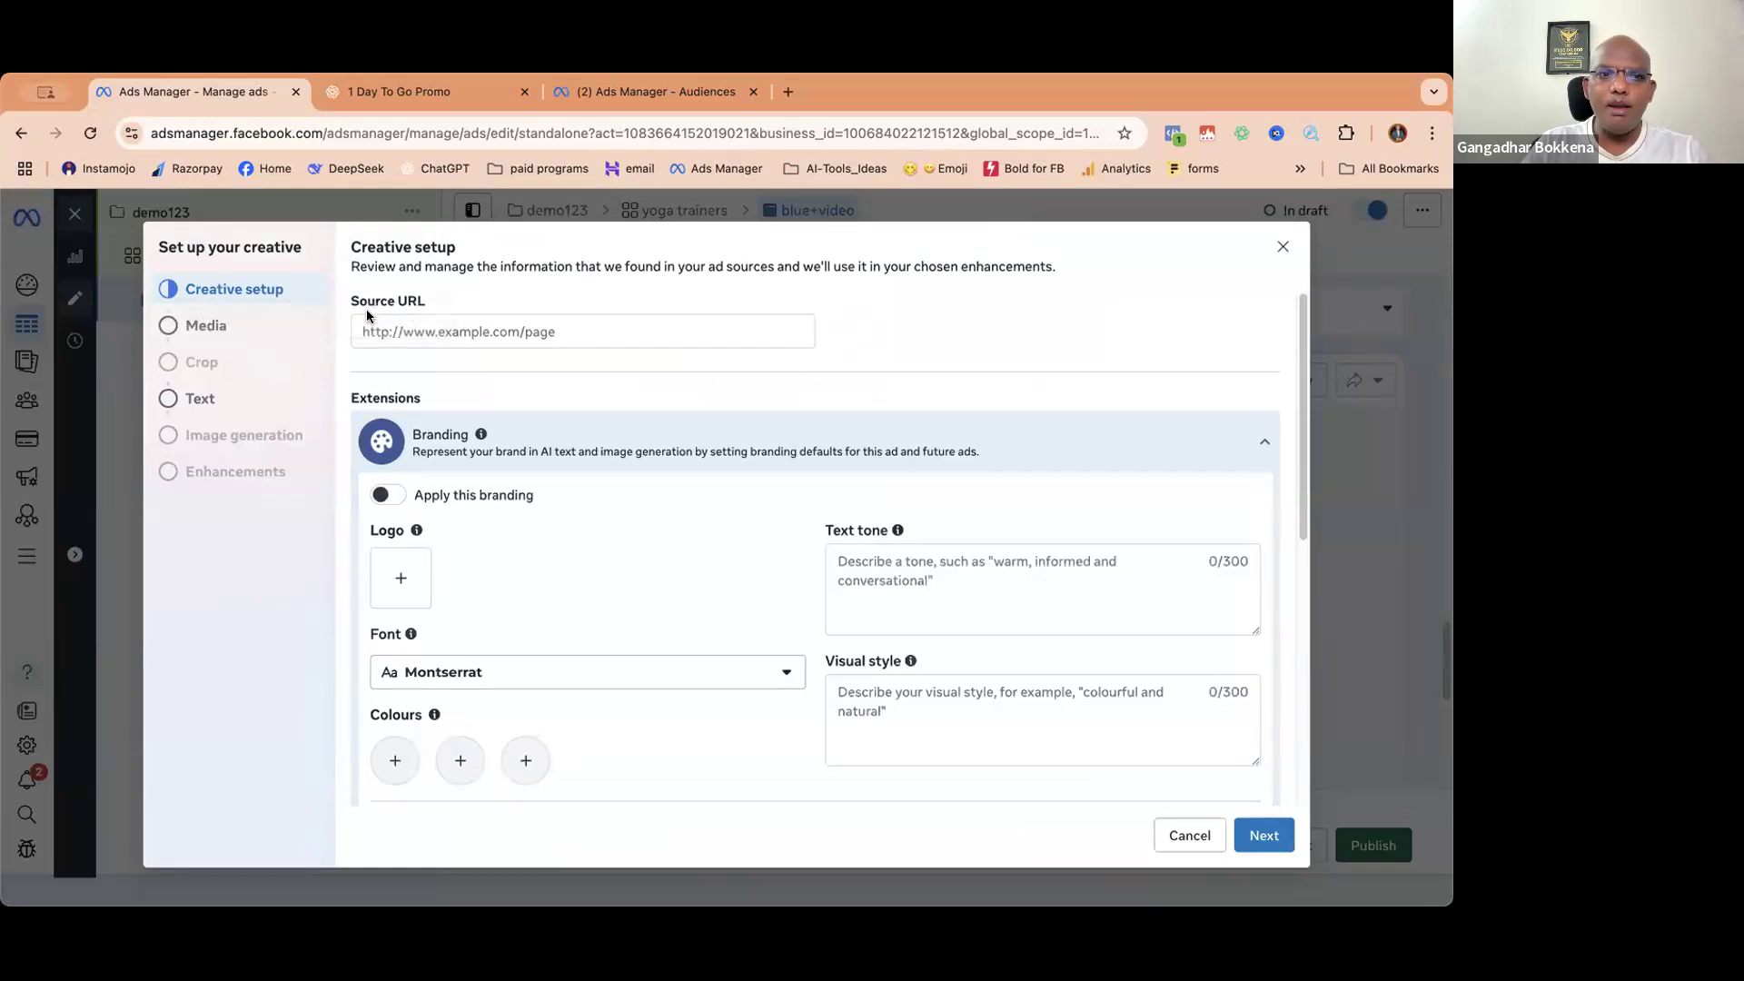
click(232, 328)
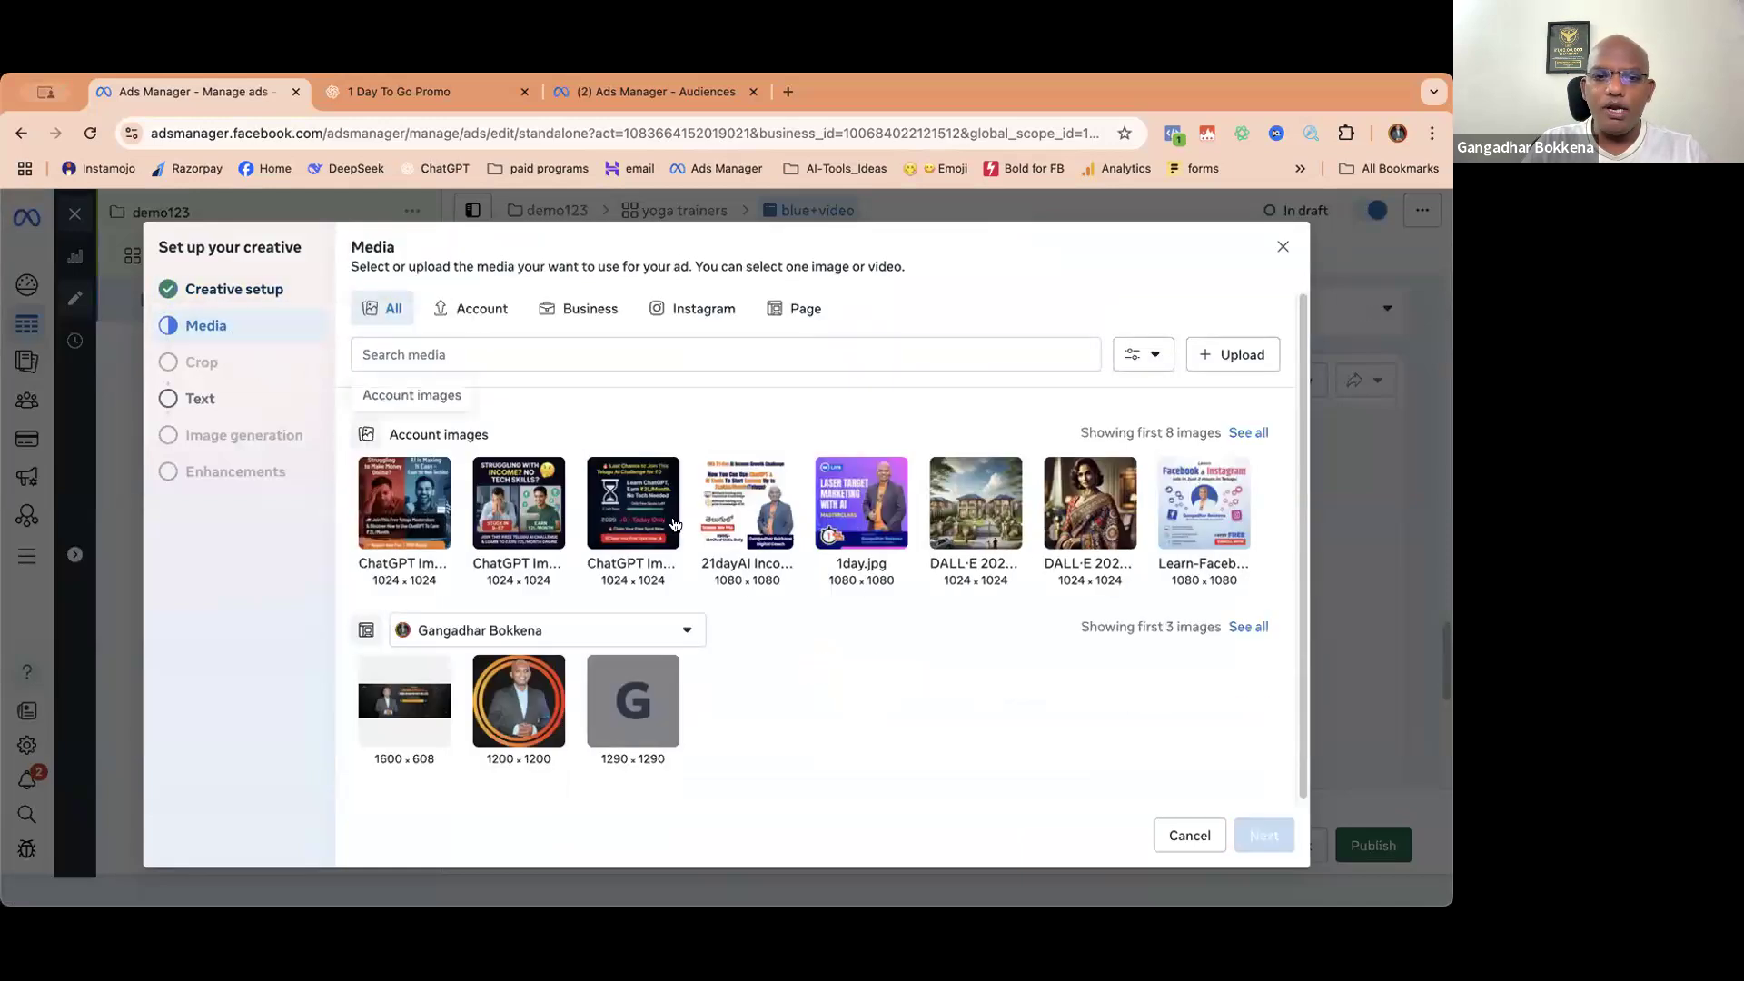
scroll(835, 658, down, 1)
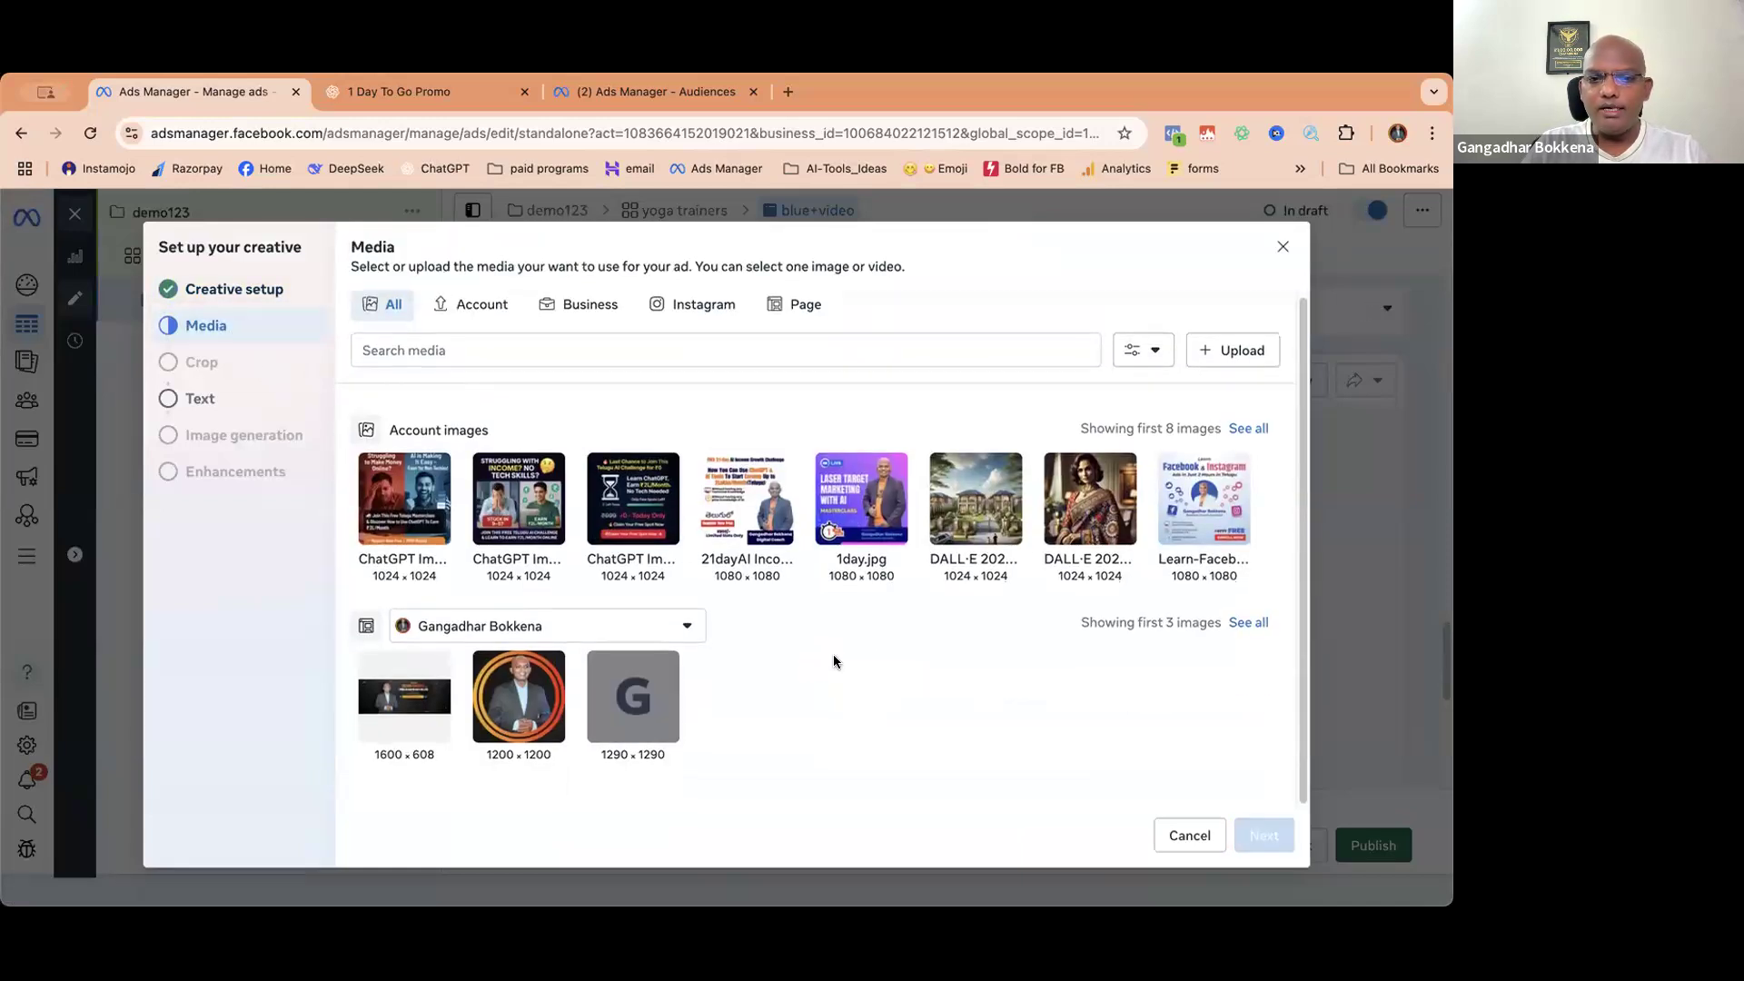
click(1248, 623)
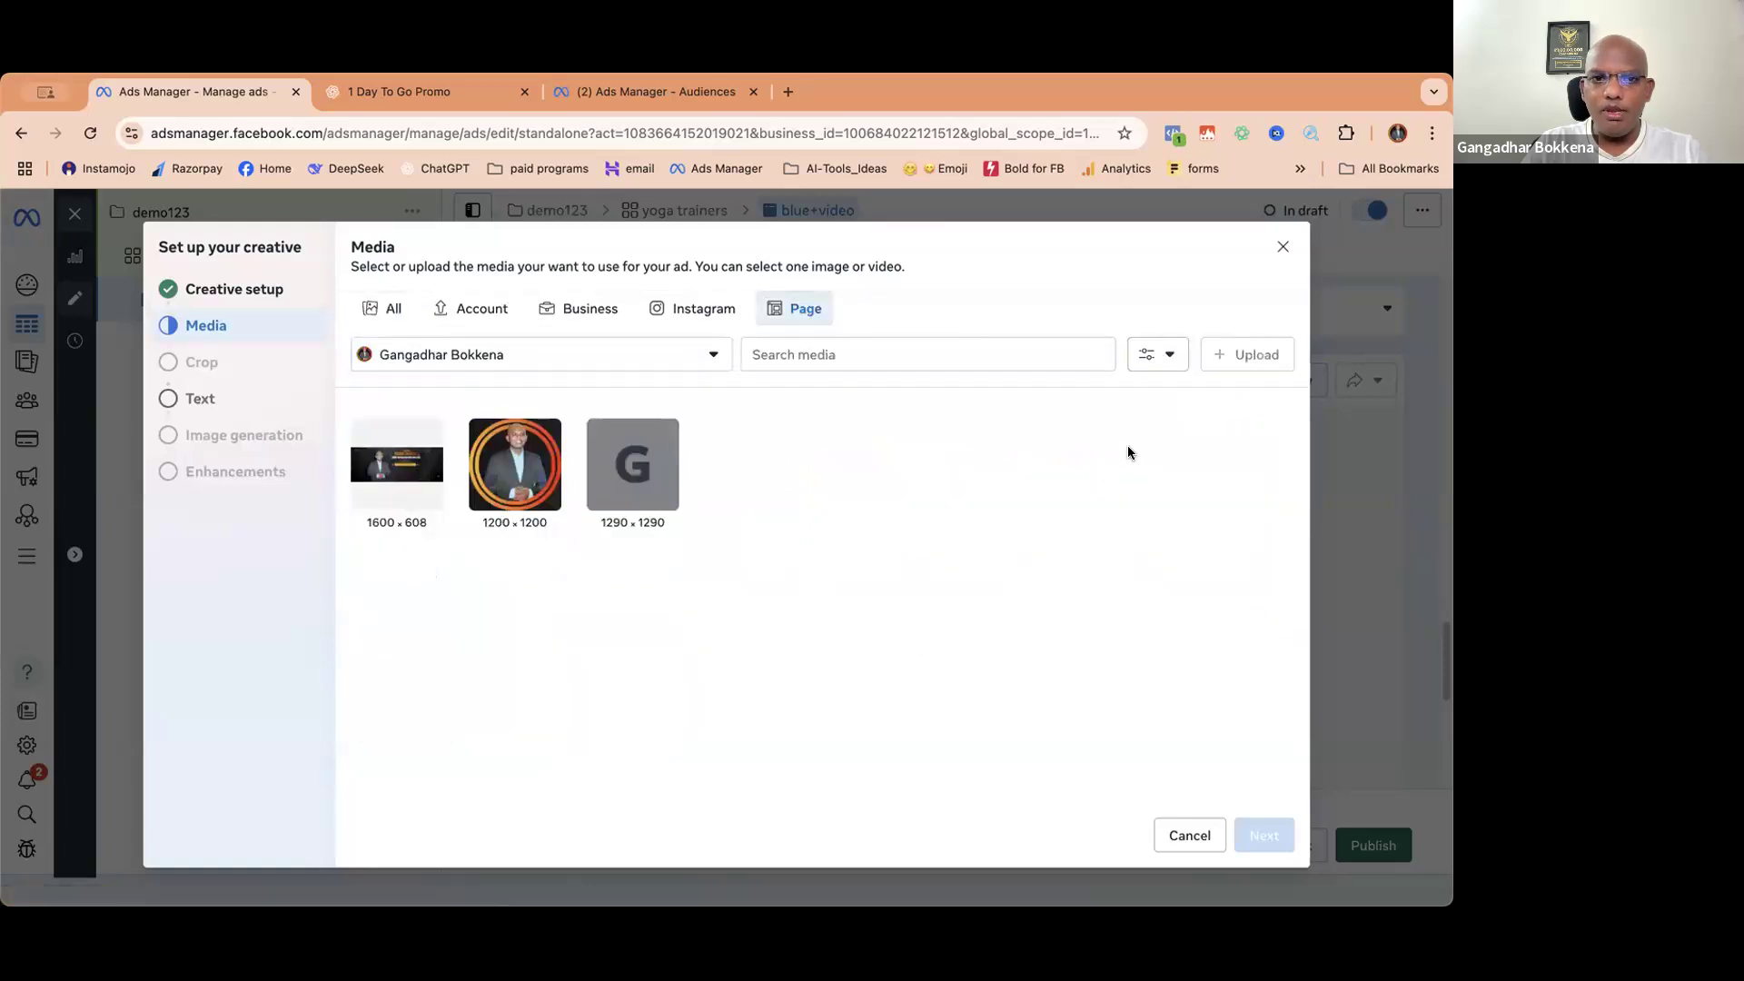
click(398, 469)
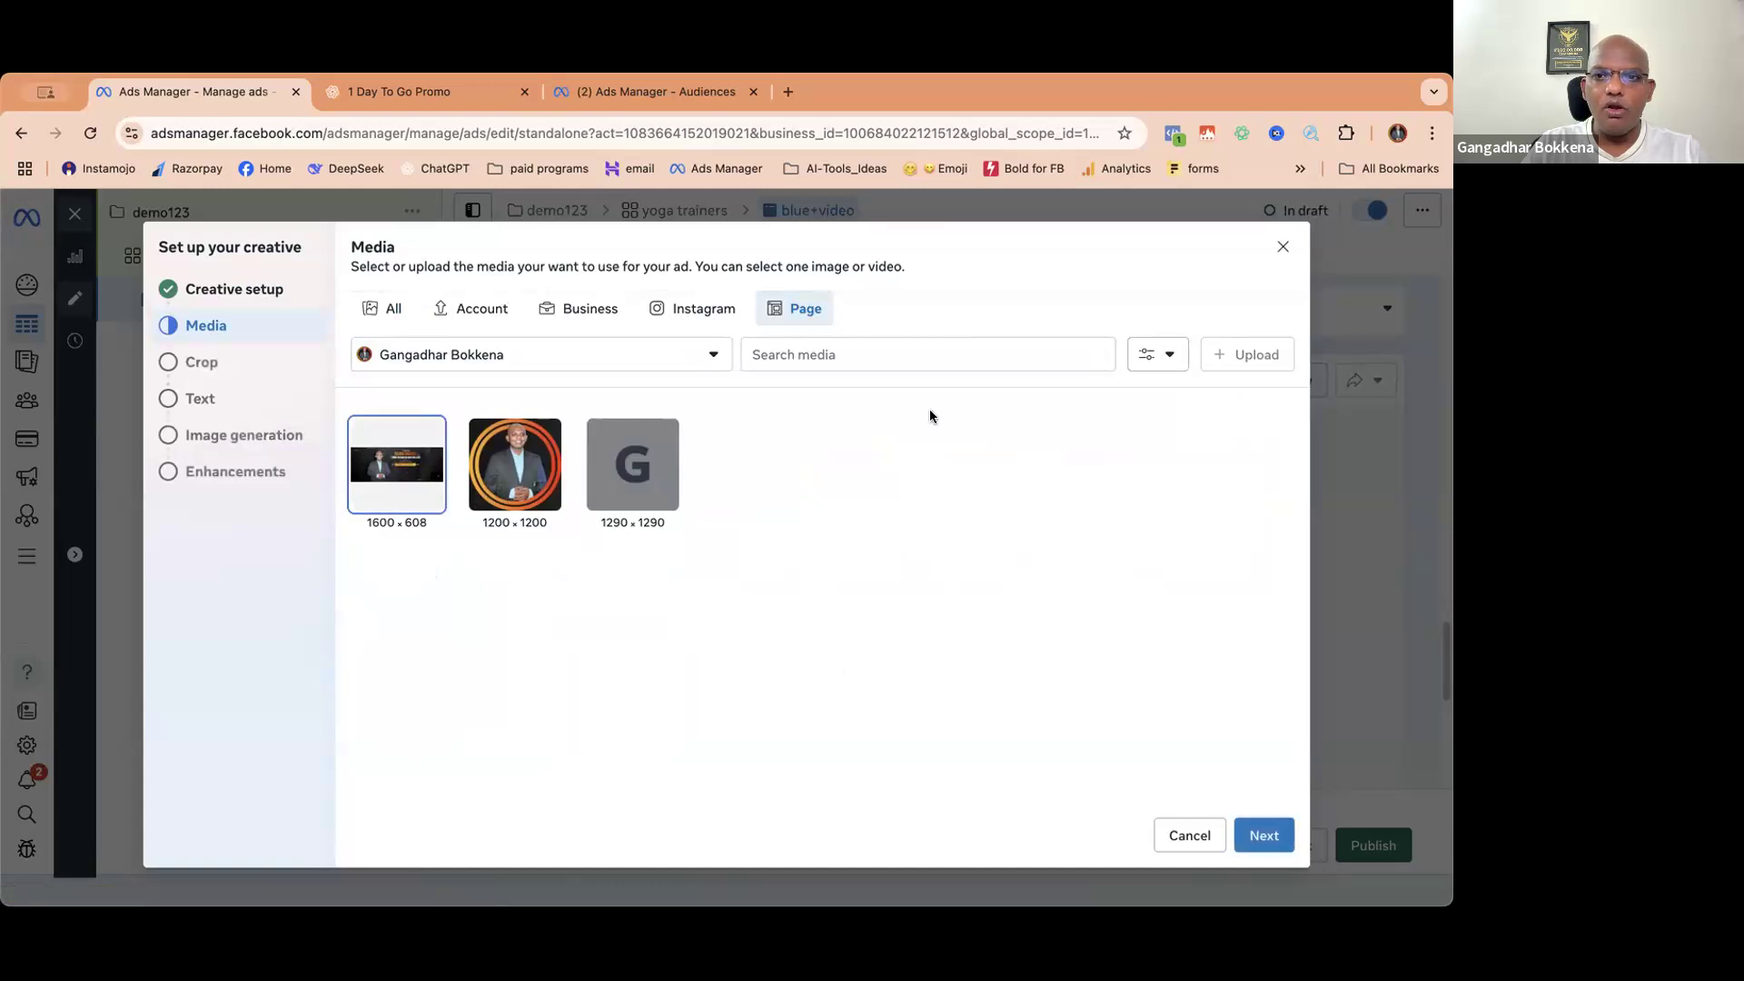
click(375, 309)
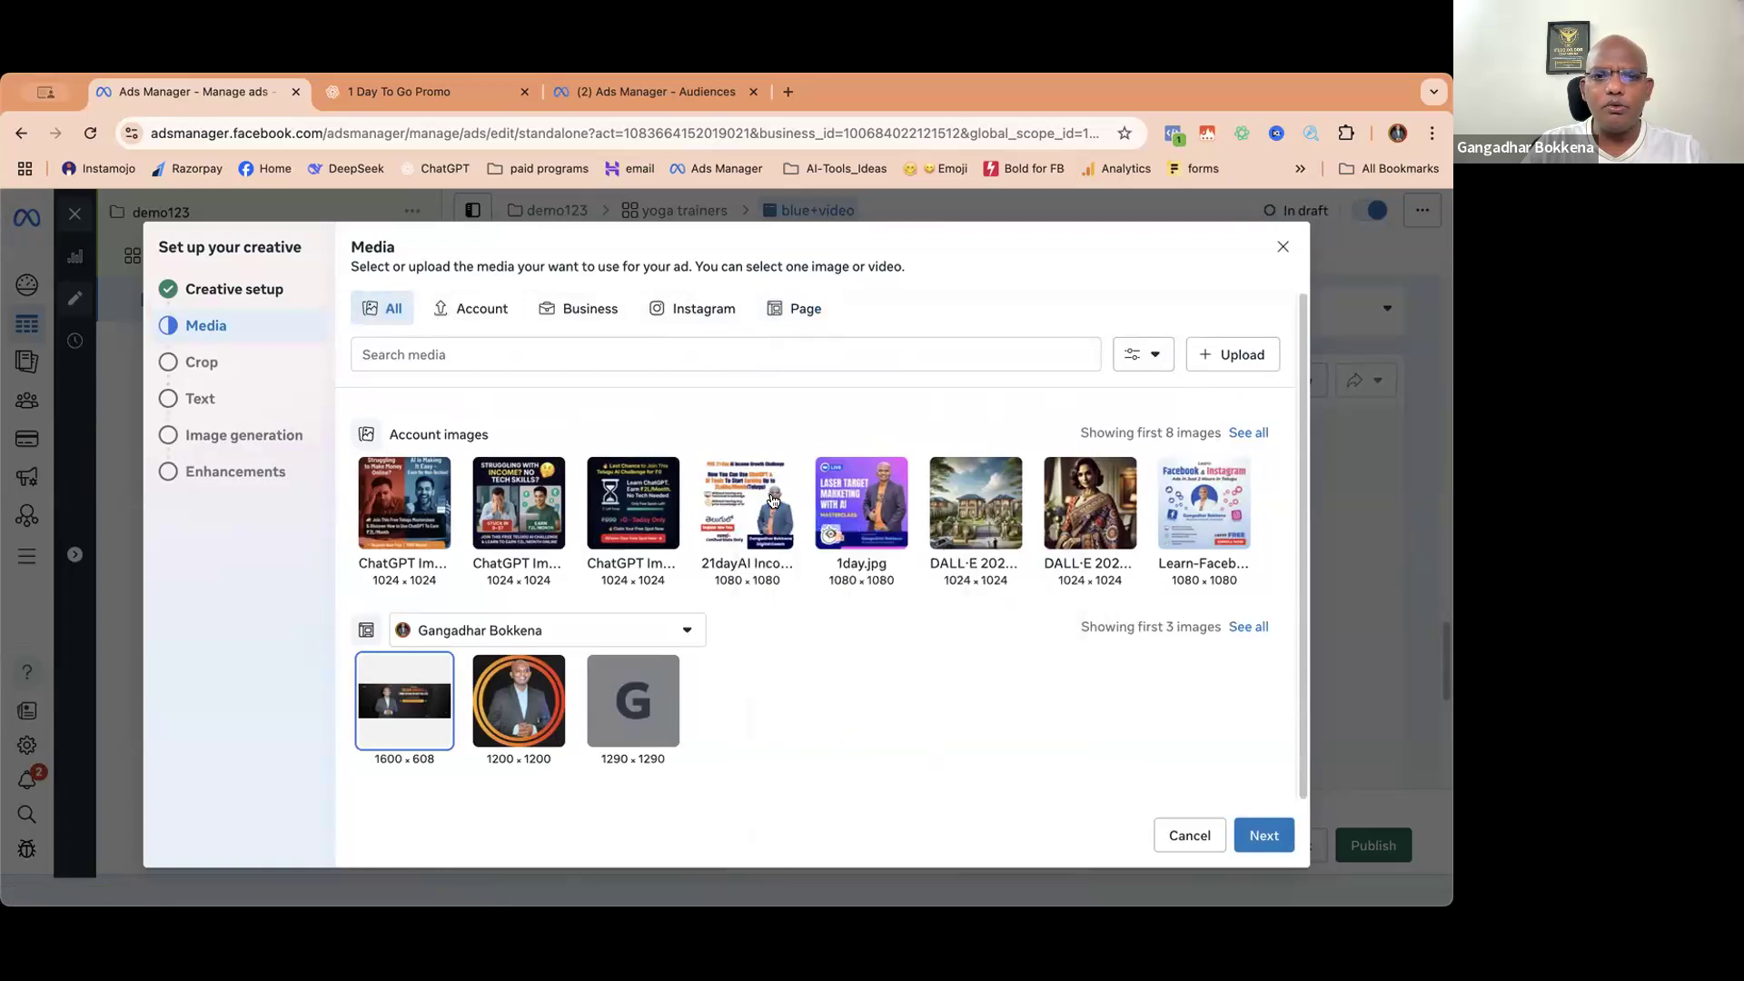
- Use the account image promoting the Telugu AI Challenge and set its vertical and horizontal placement crops to Original
click(675, 518)
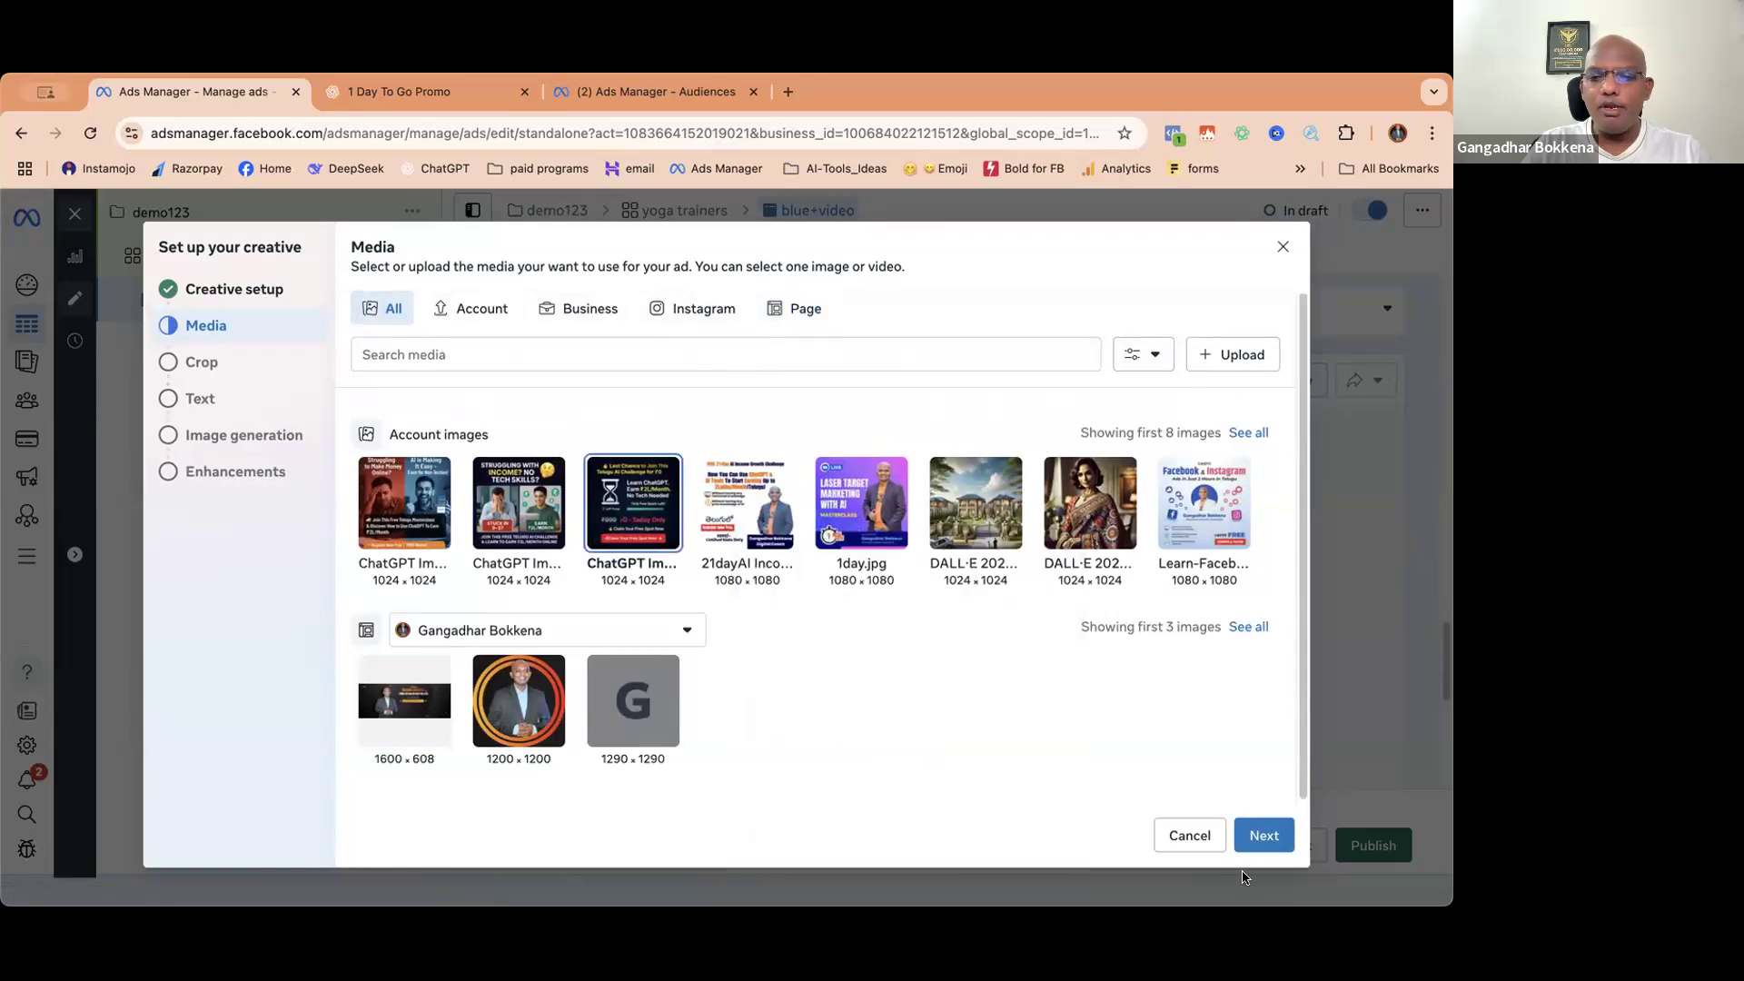
click(1263, 836)
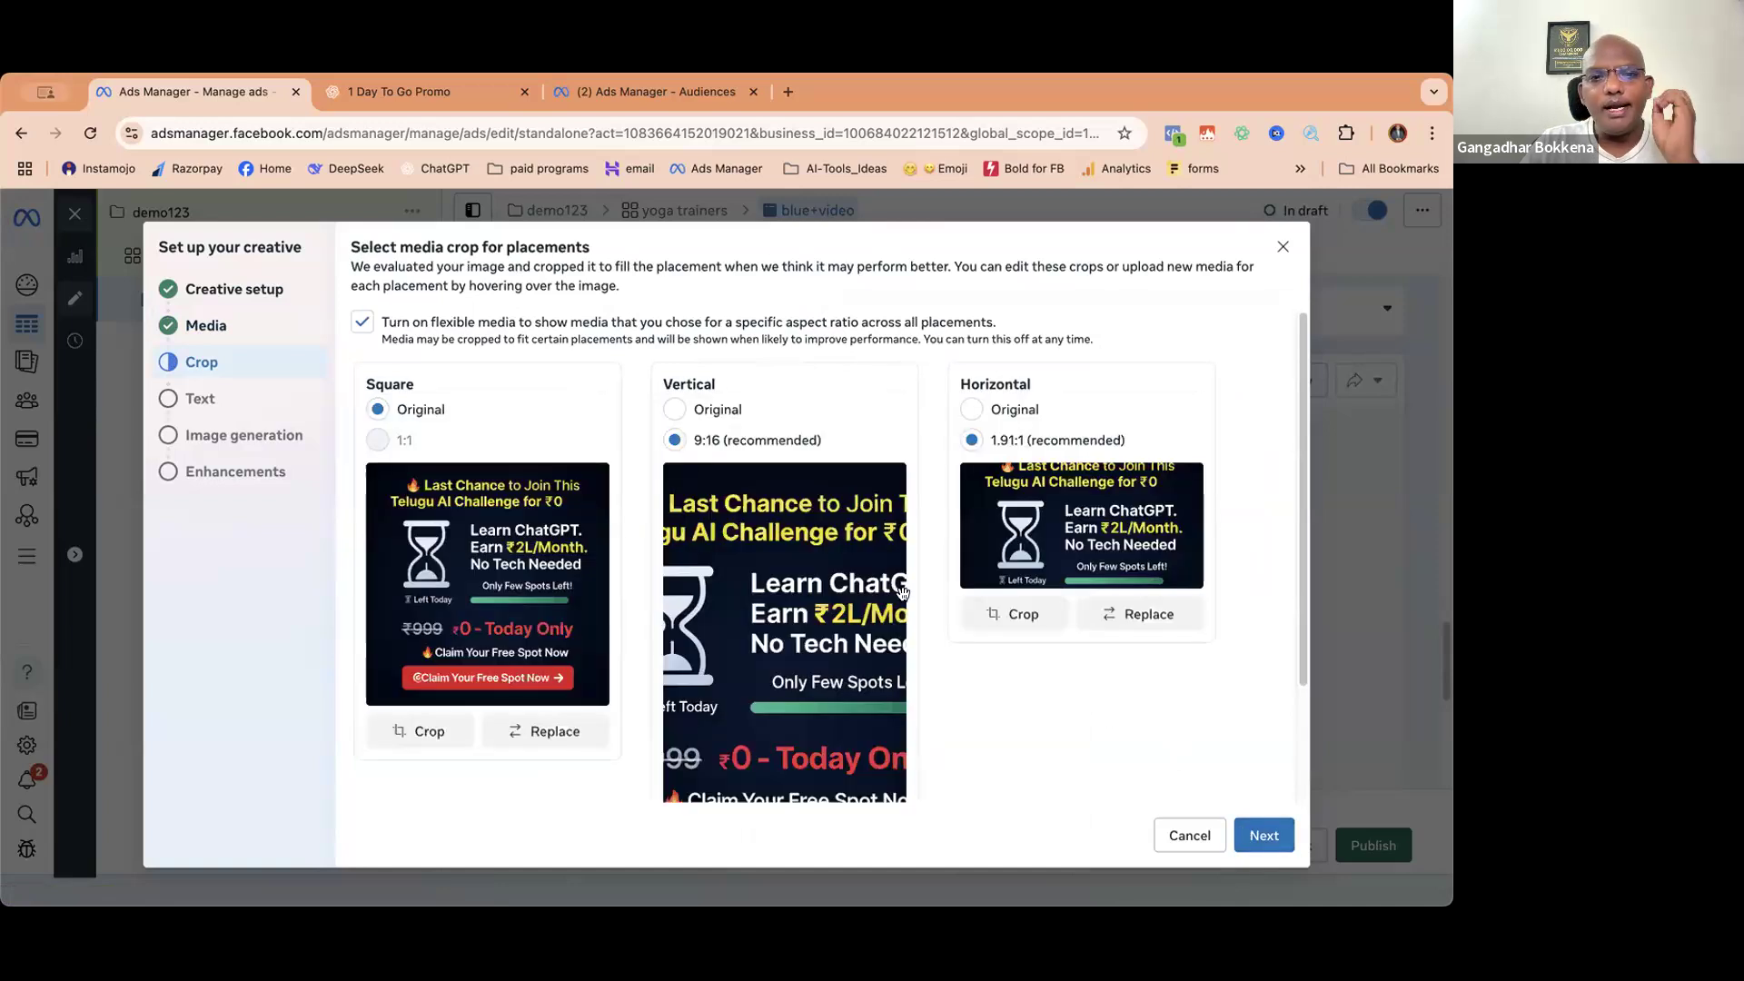
click(673, 411)
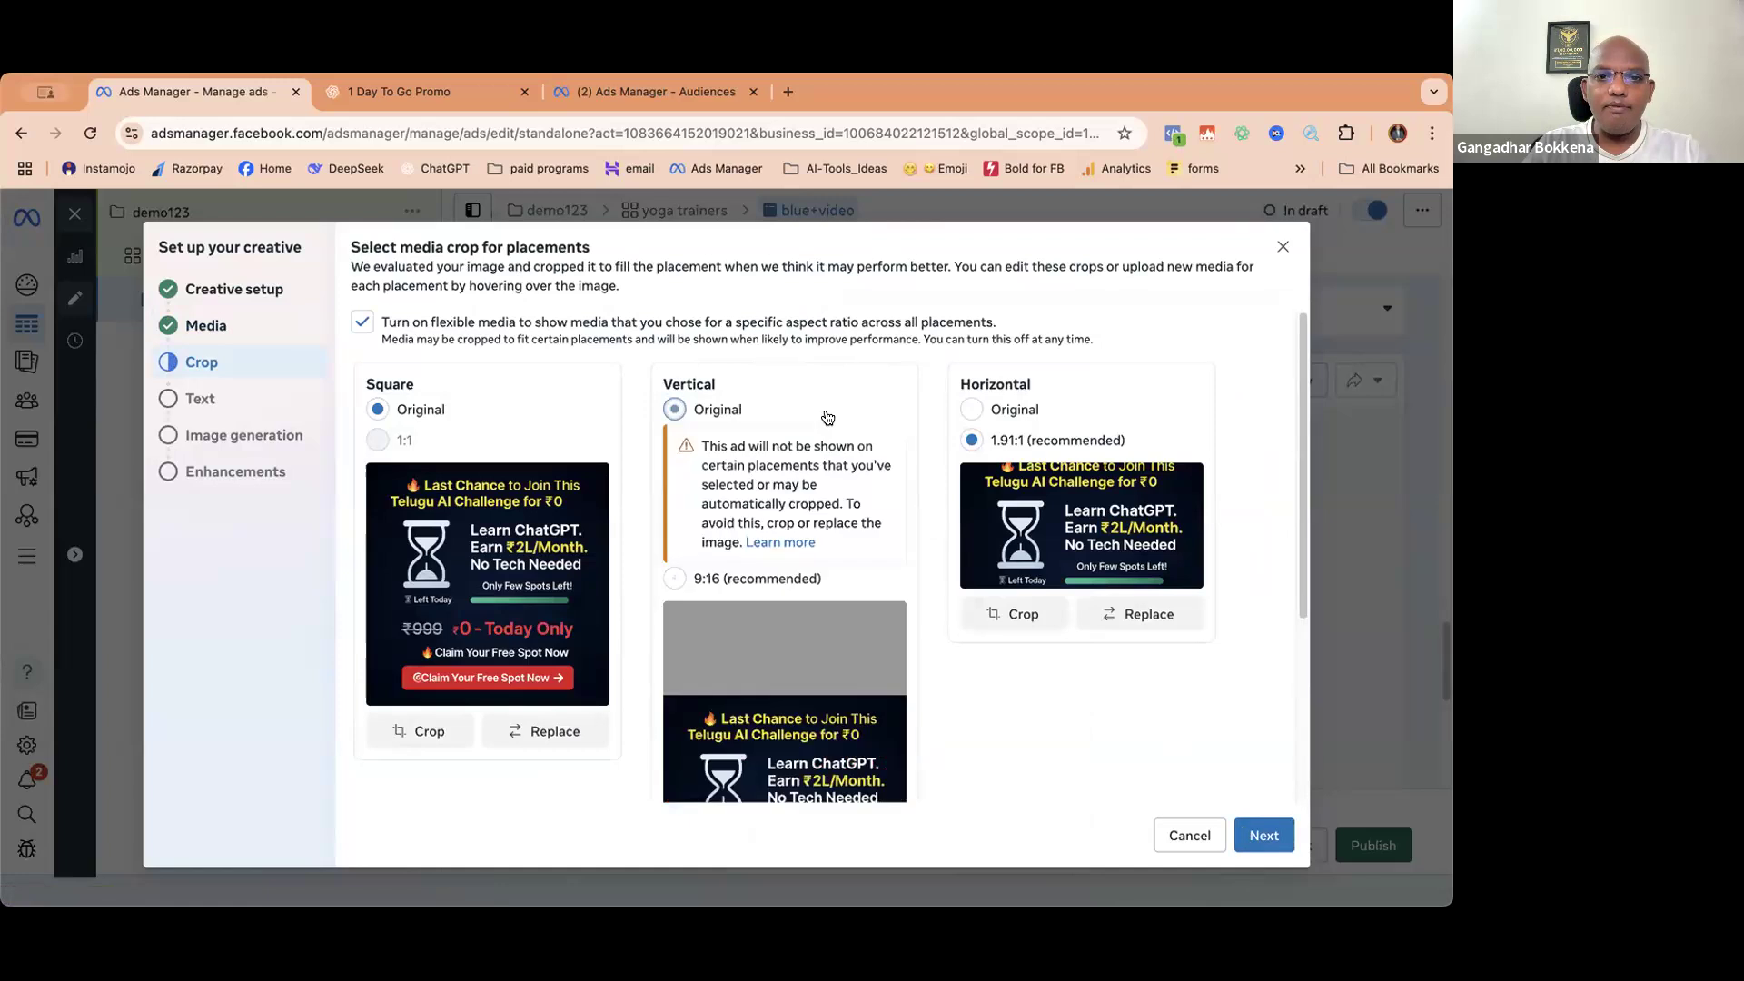
click(971, 408)
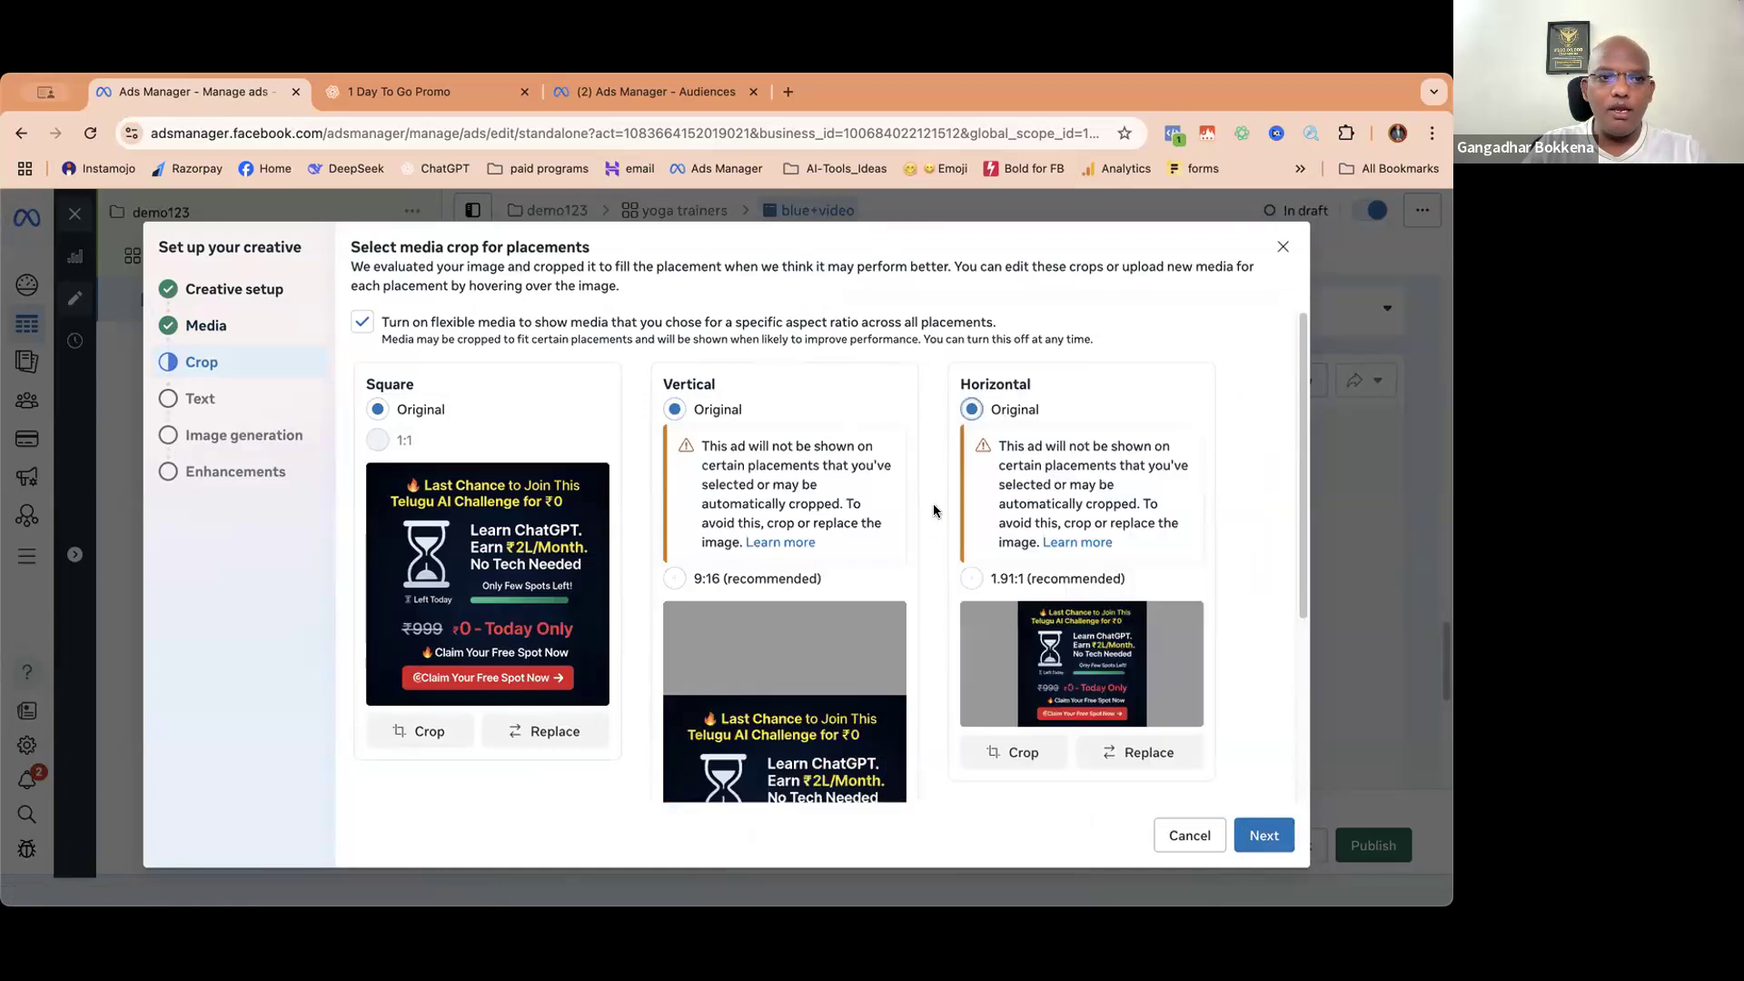
- Set the ad's call to action to Book now and continue to image generation
click(210, 400)
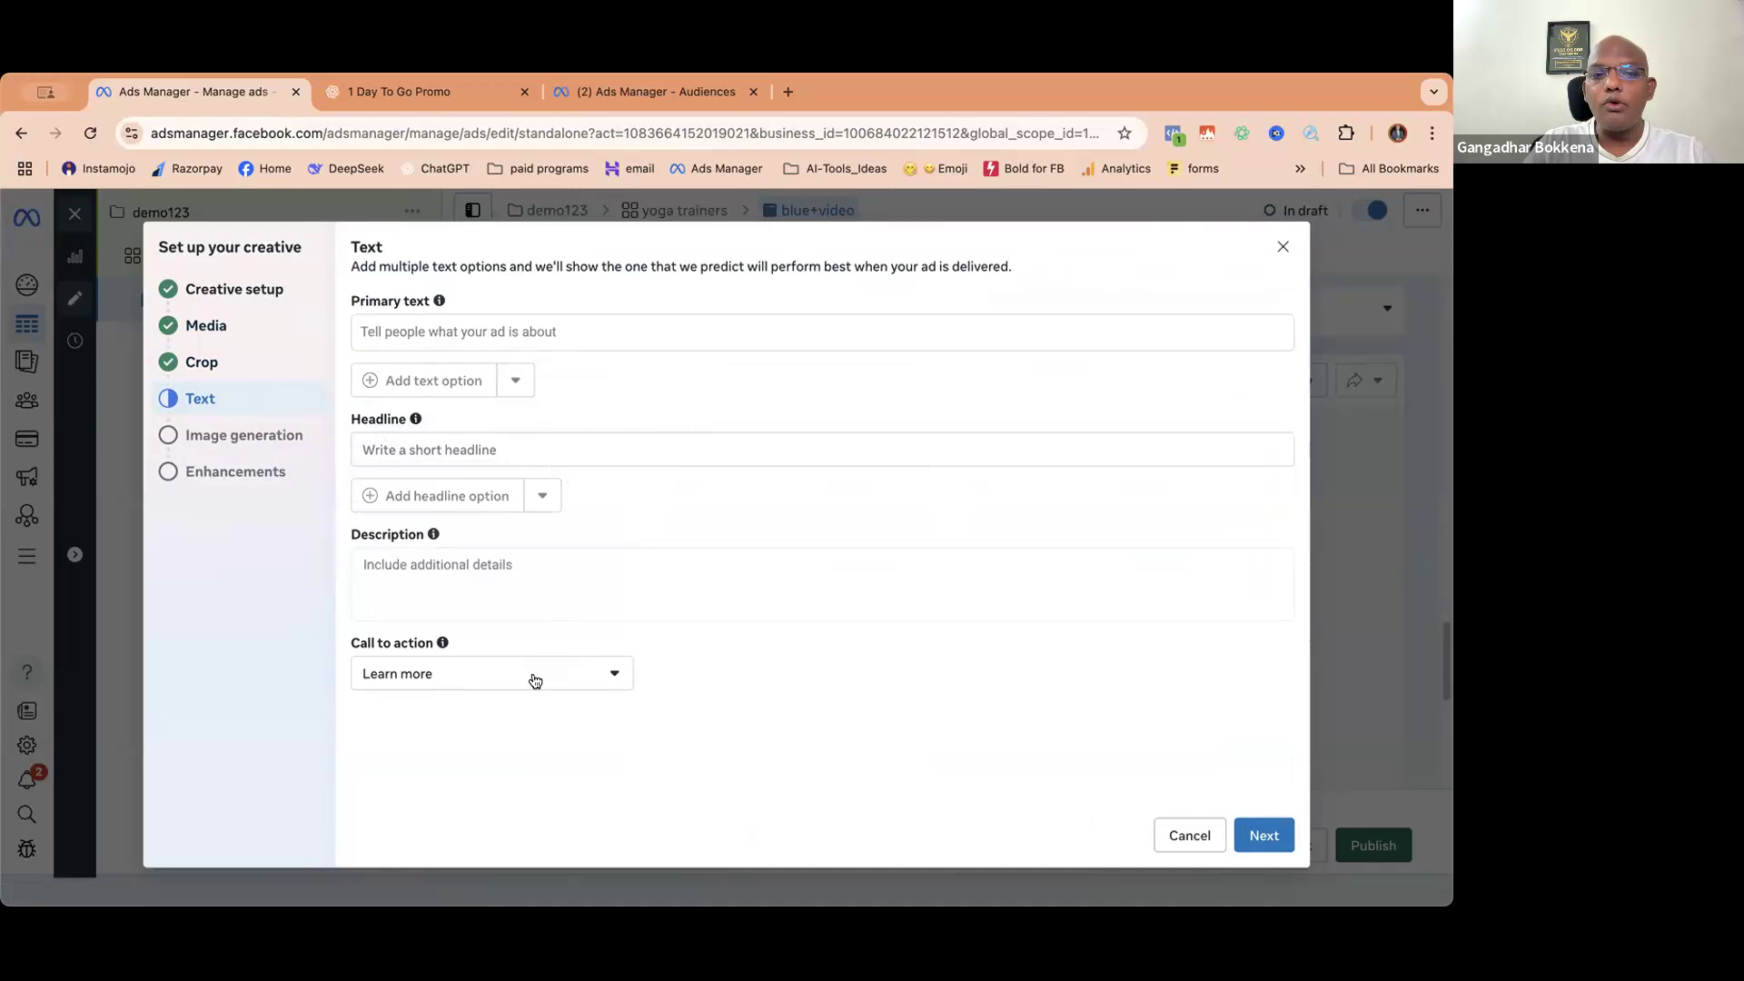
click(578, 677)
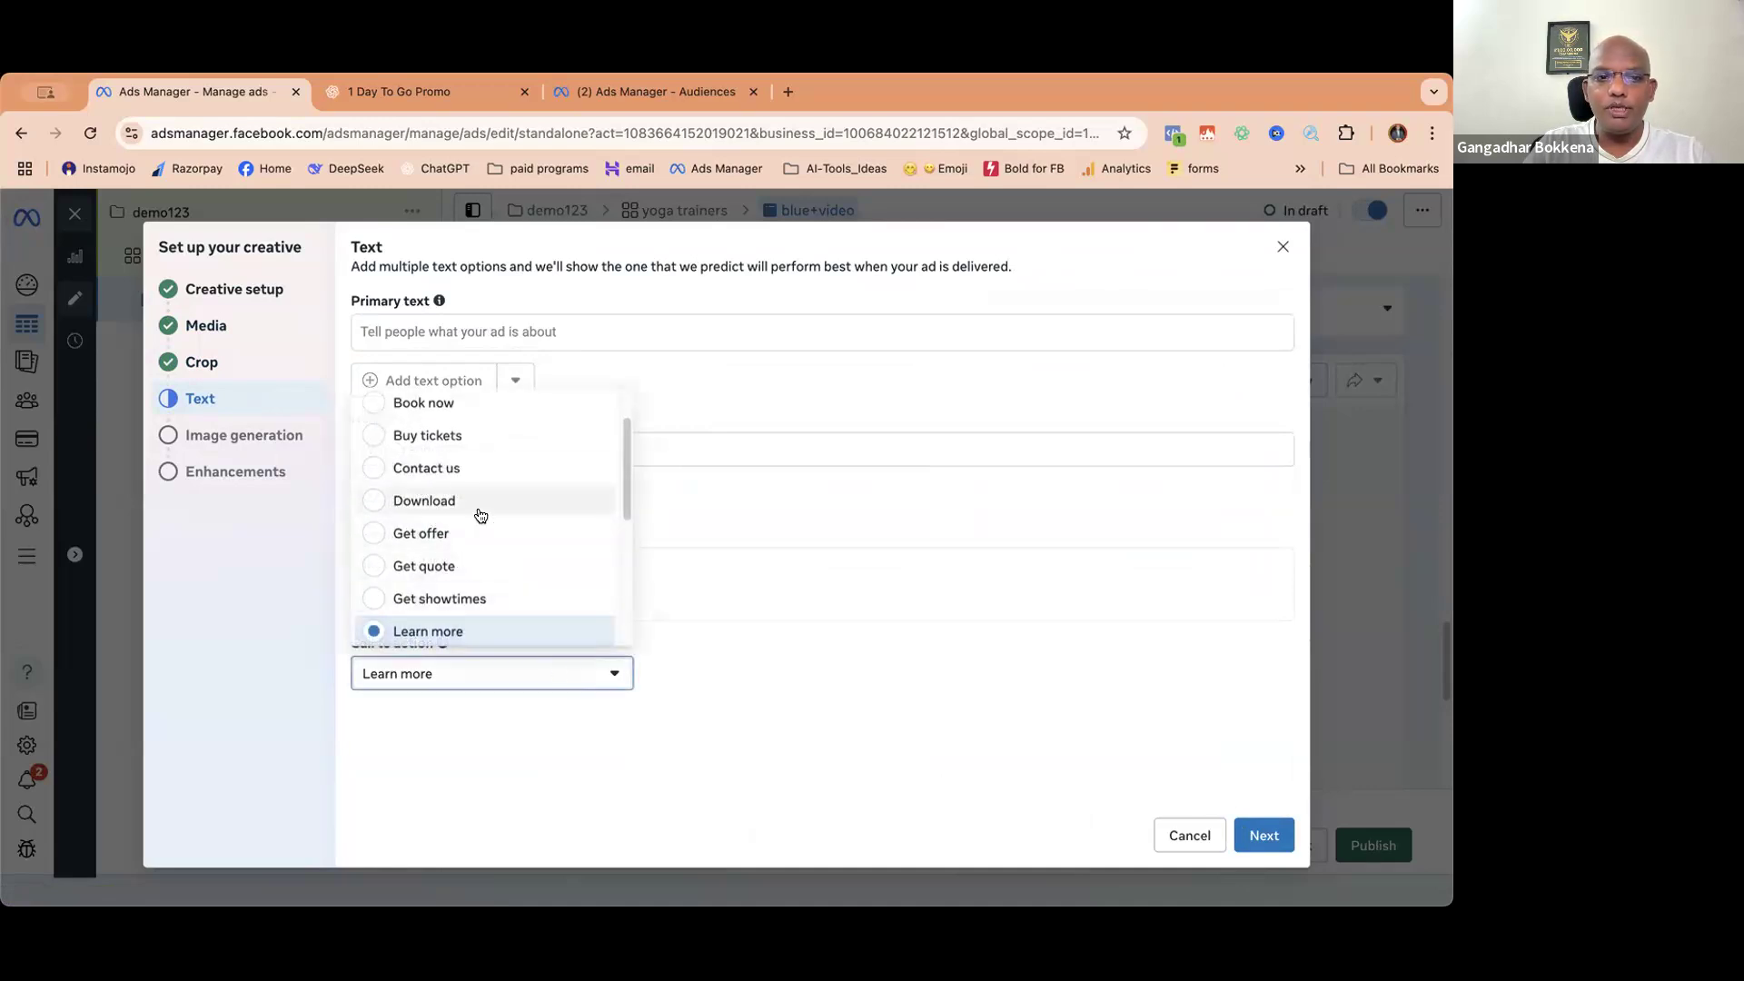
click(436, 405)
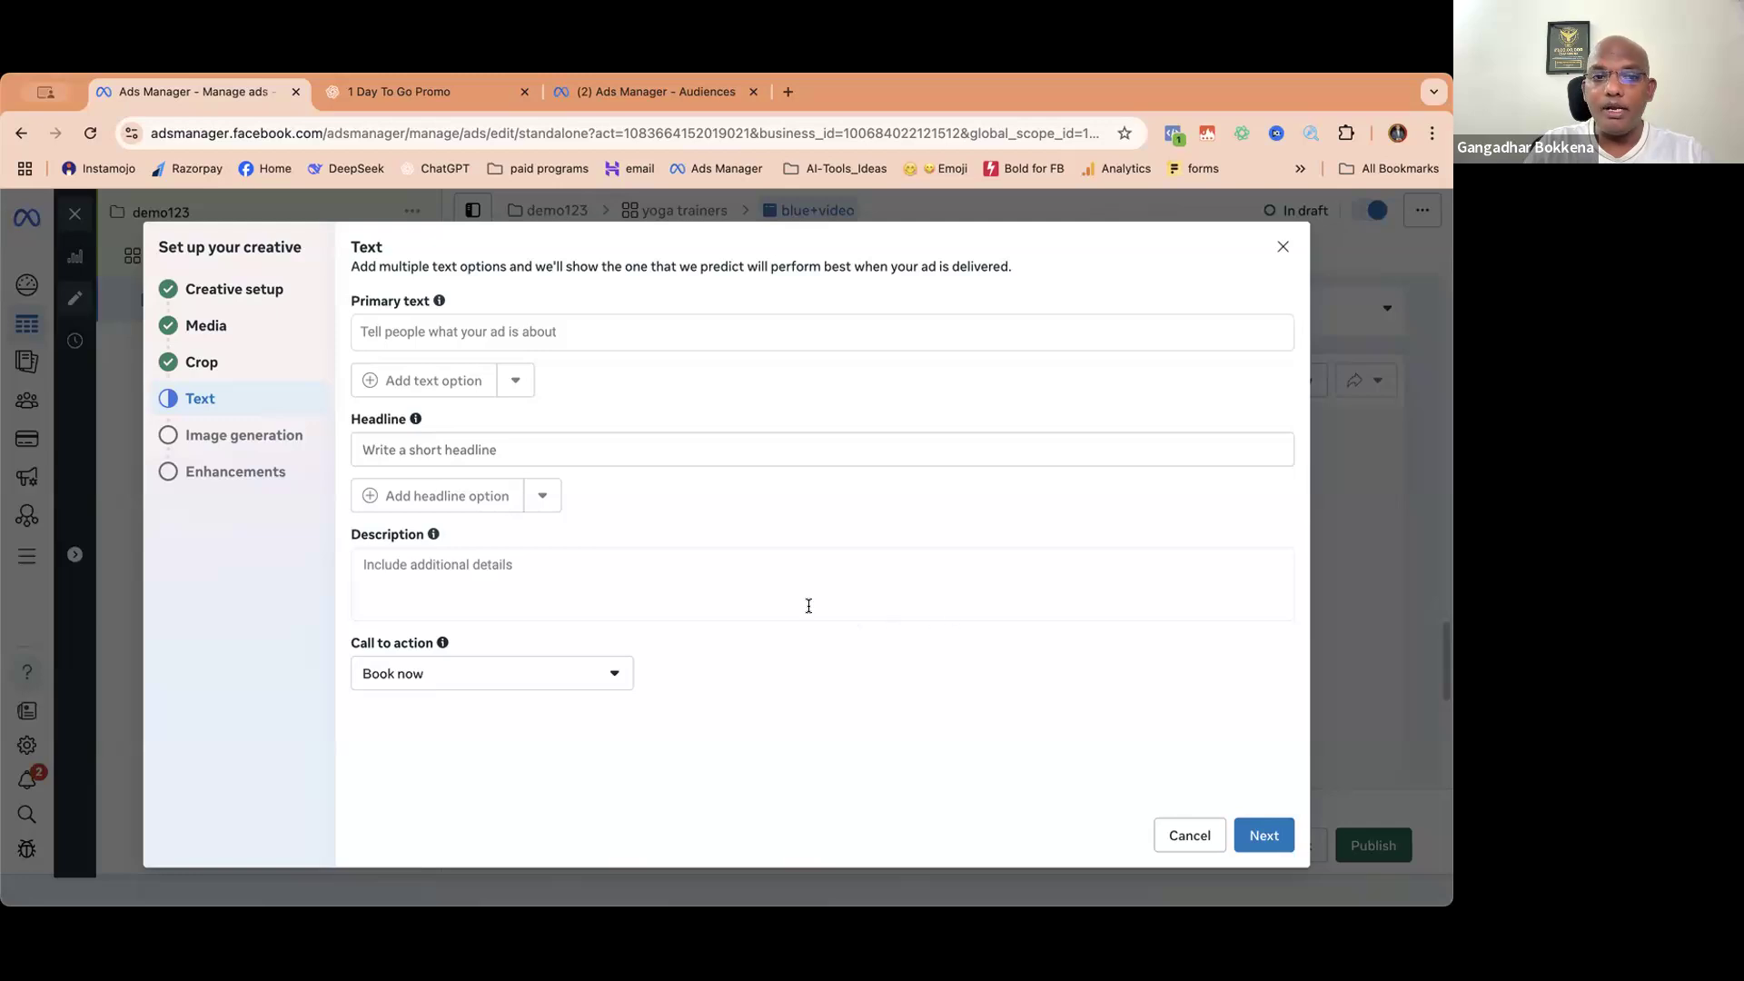
click(1262, 834)
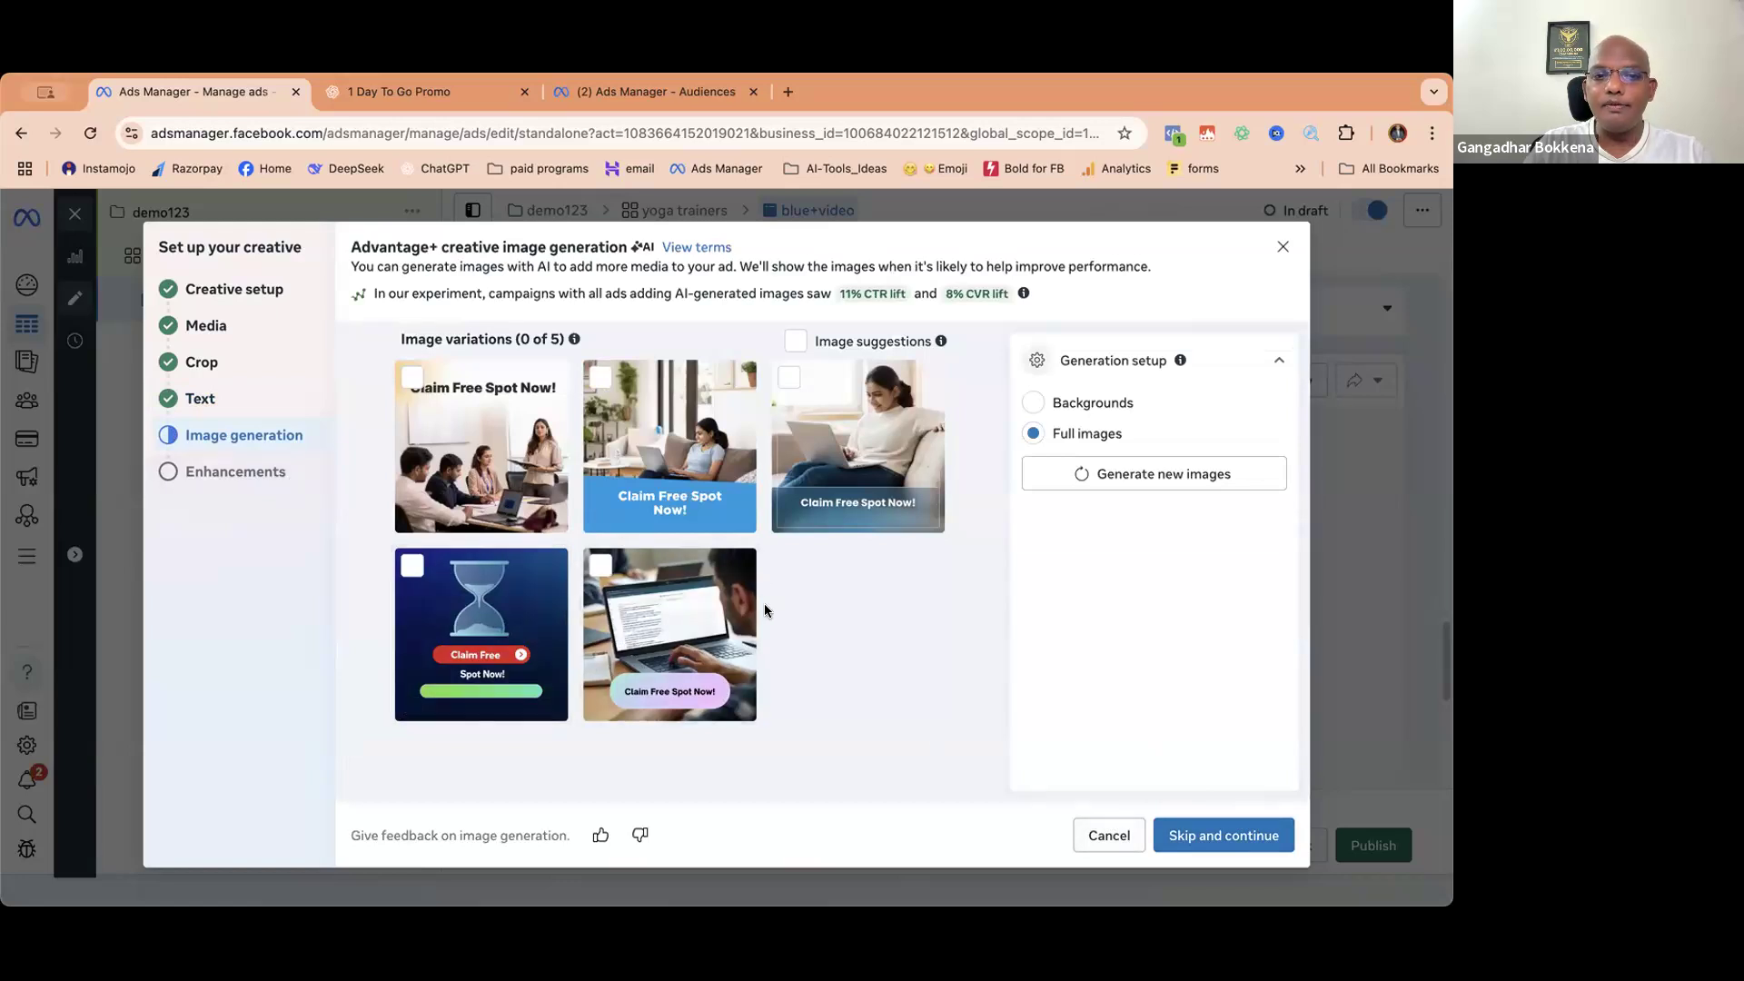
- Skip the AI-generated image variations and finish the creative setup, leaving the Advantage+ enhancements as they are
mouse_move(639, 610)
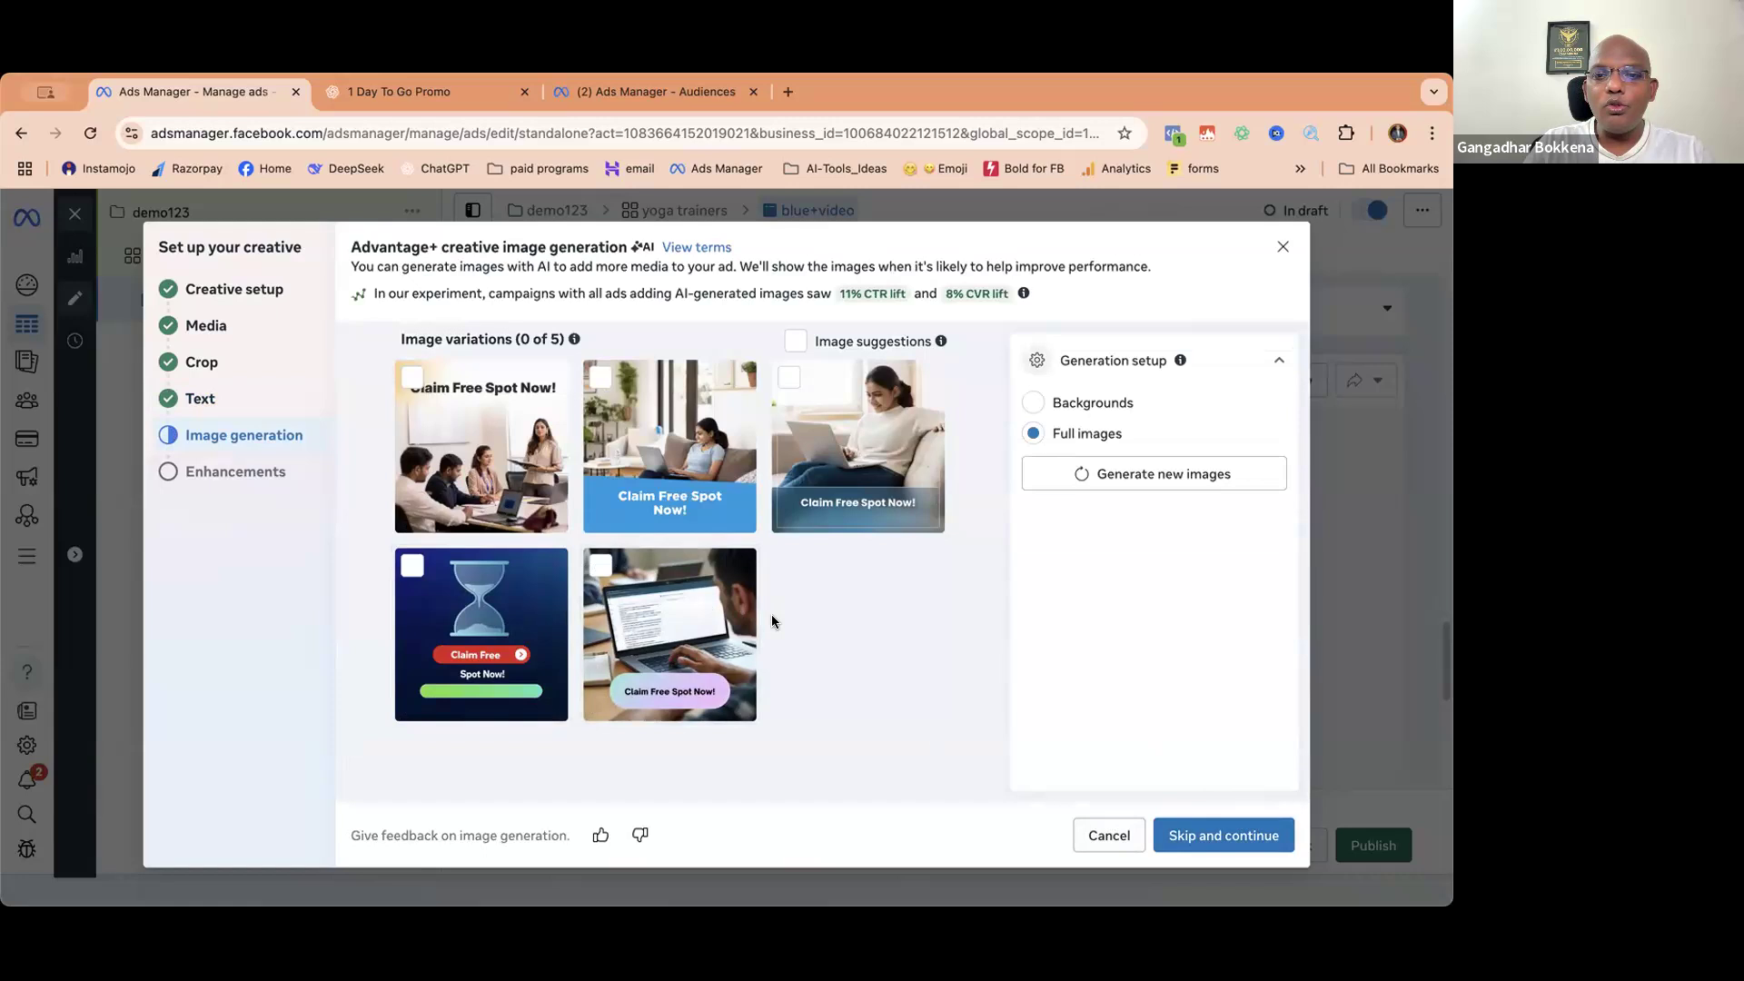
mouse_move(796, 502)
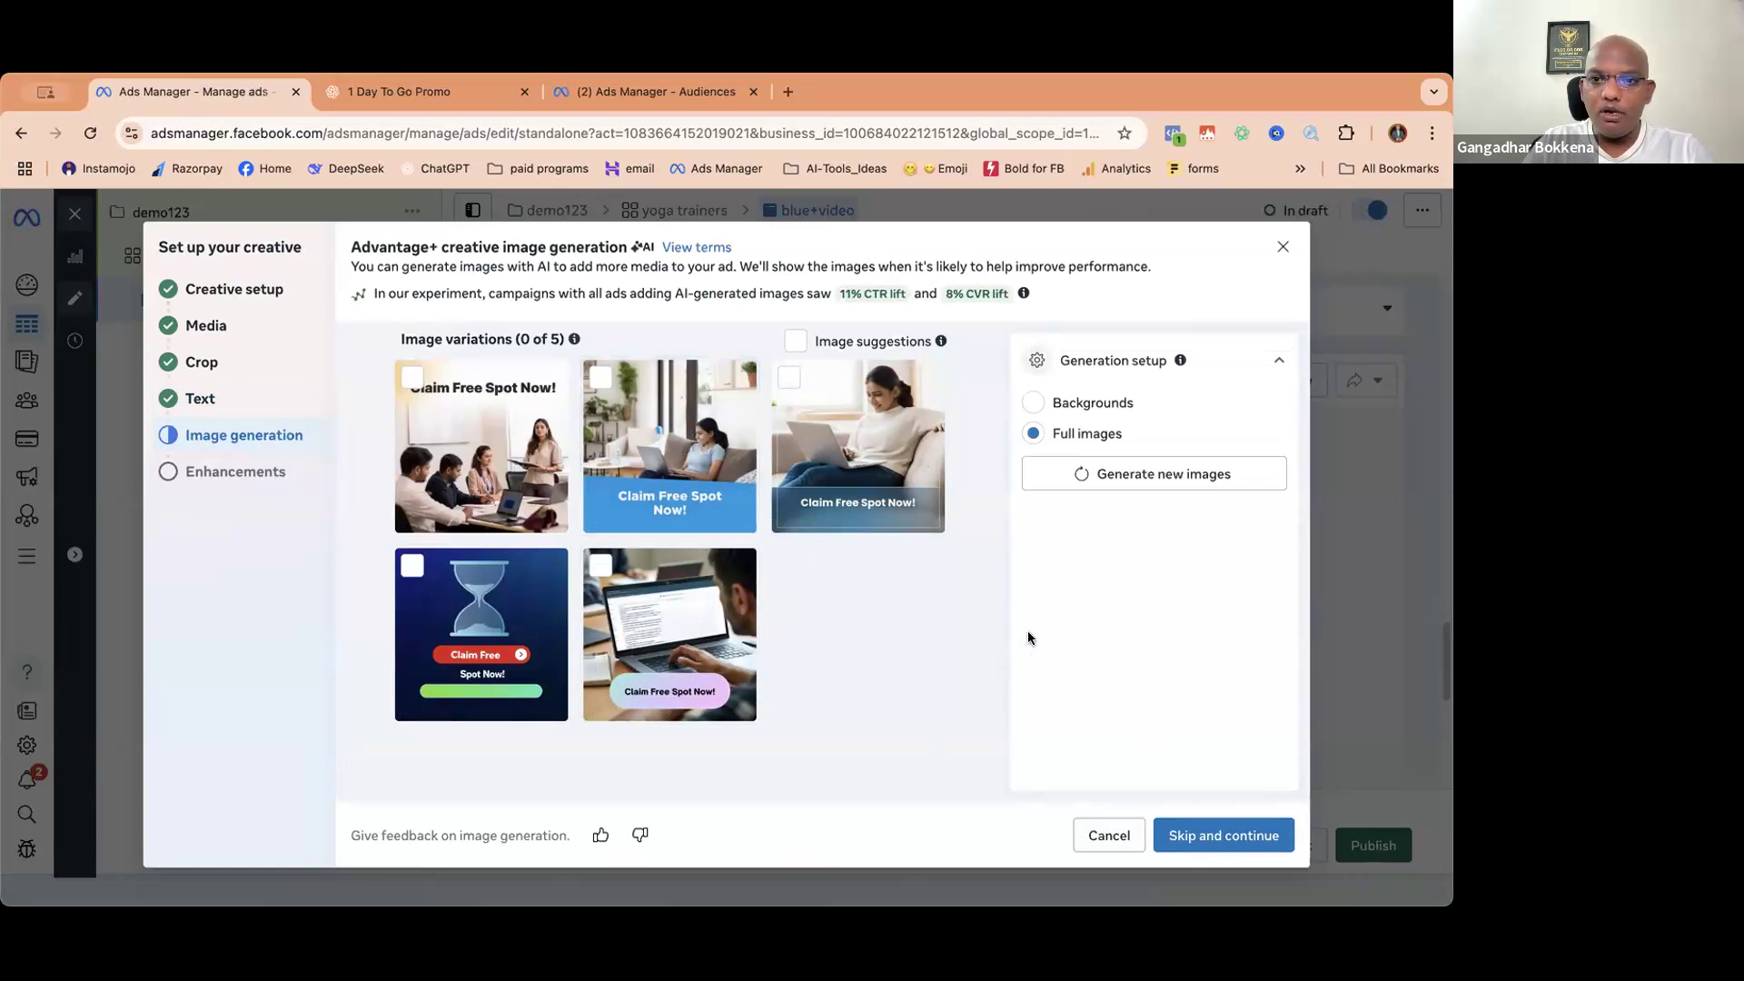
click(1193, 834)
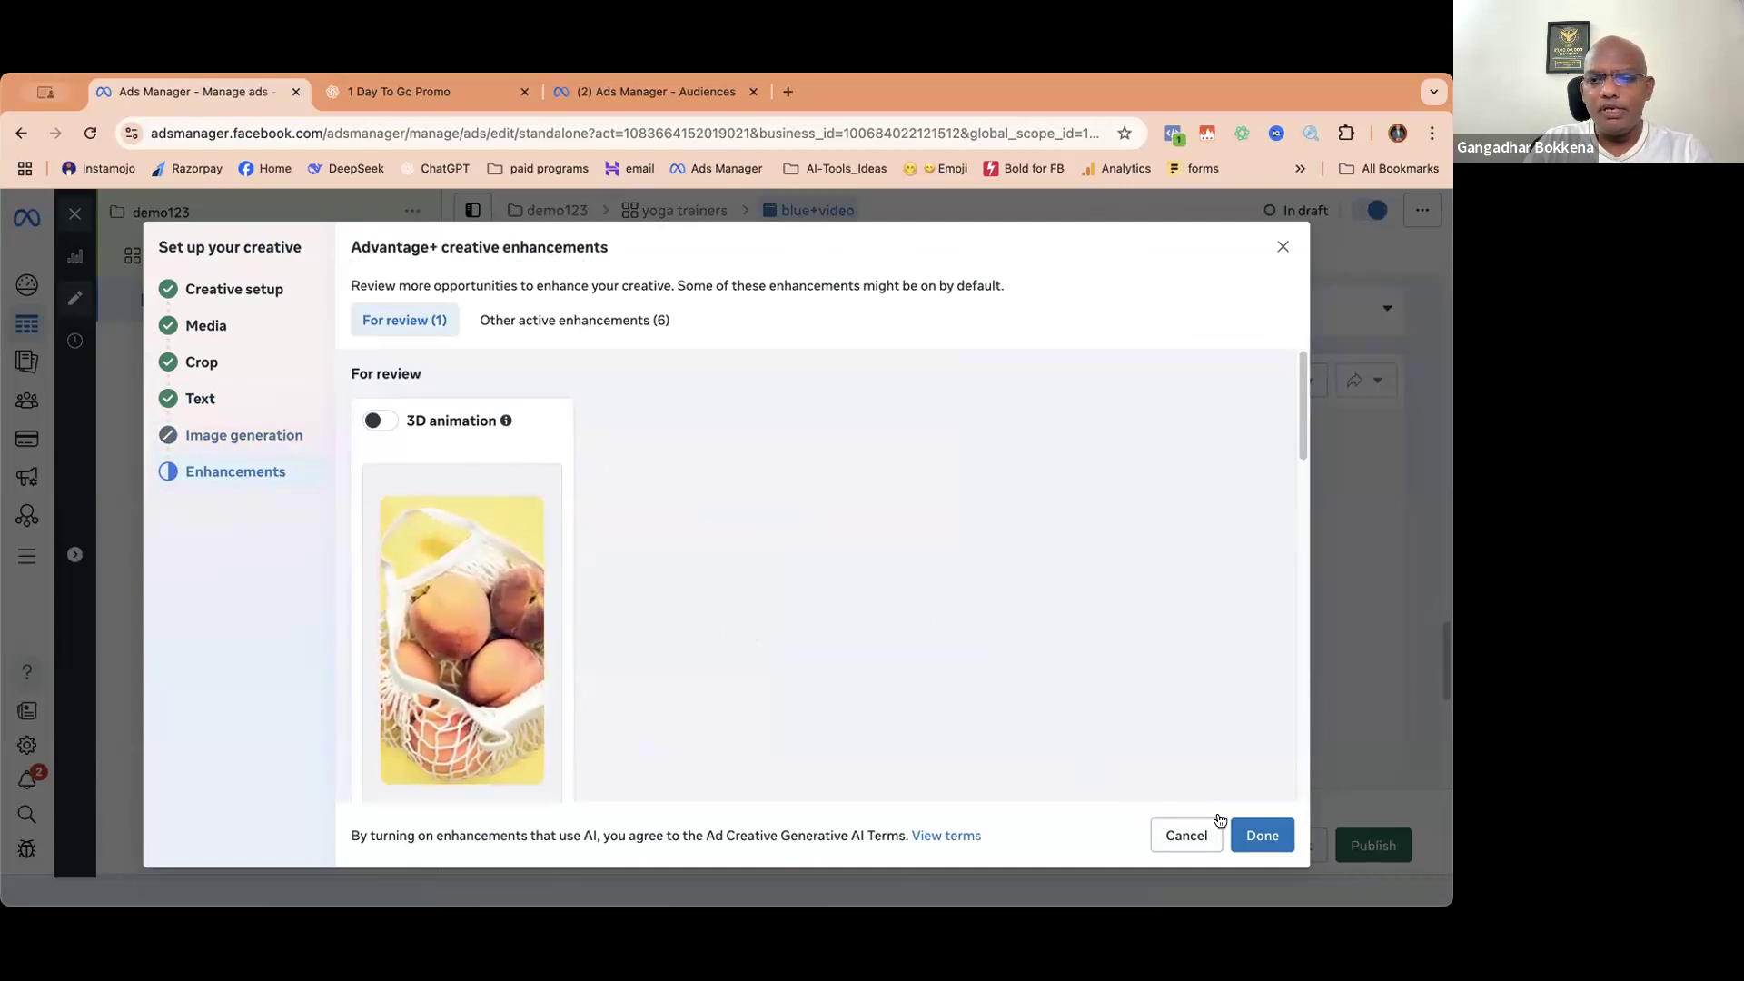
click(1253, 831)
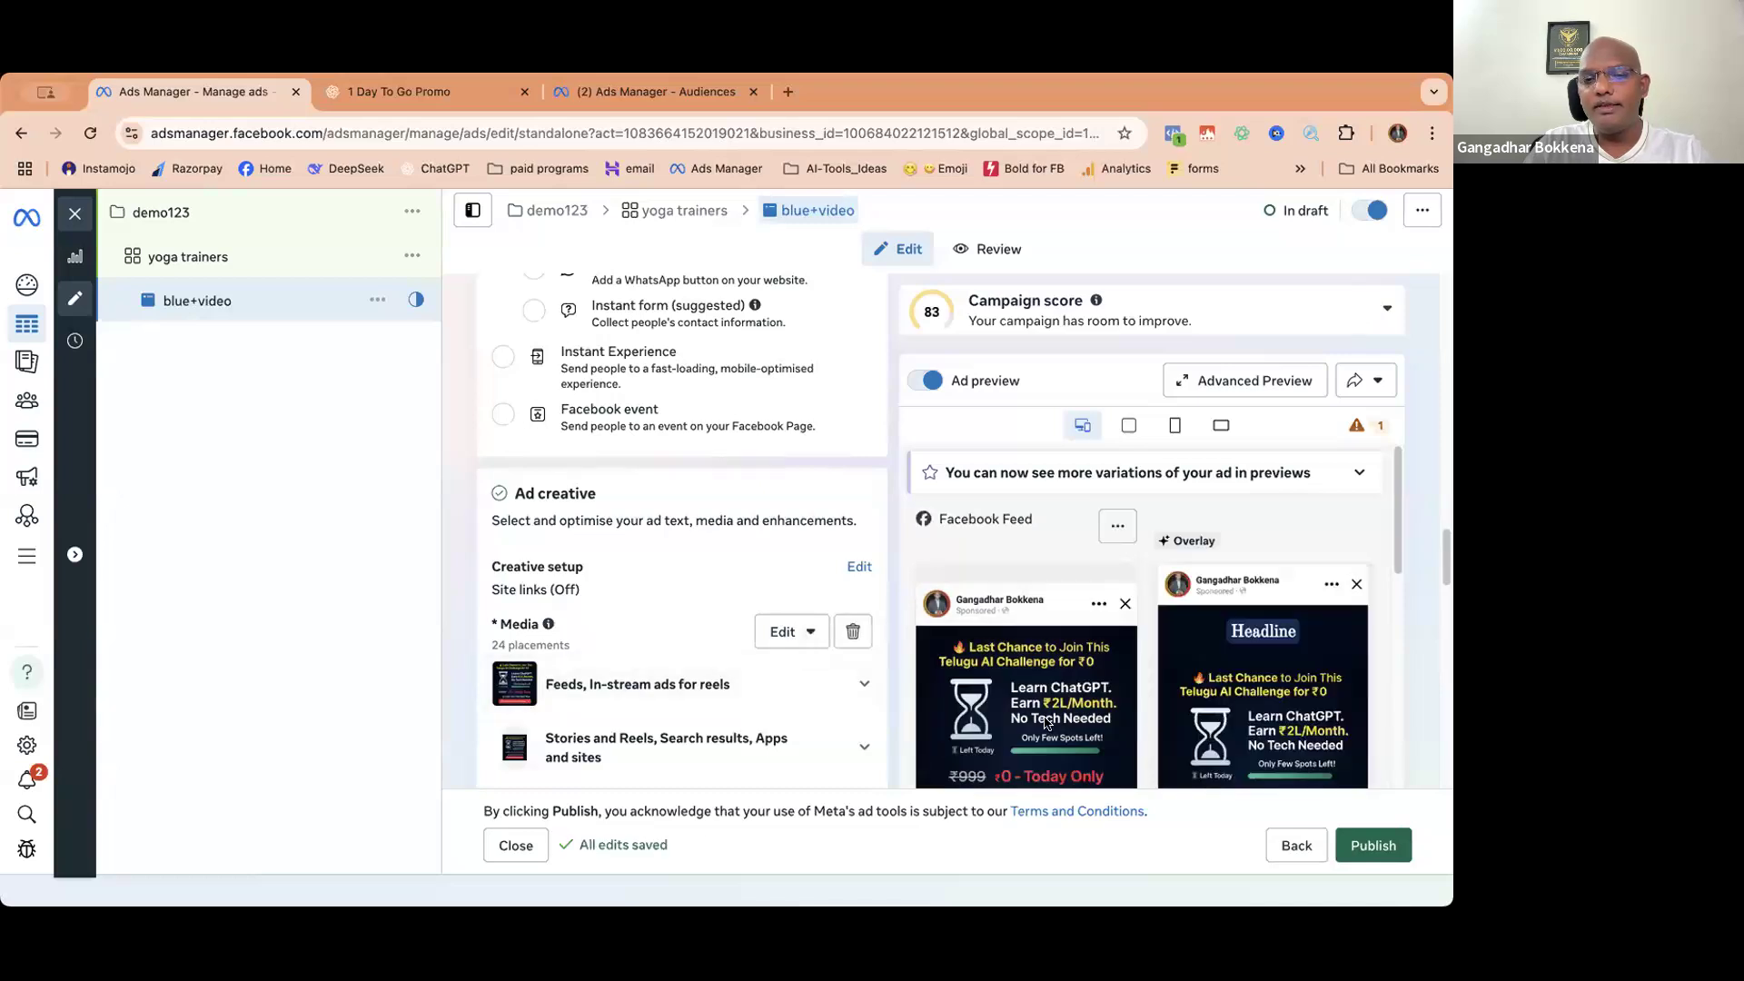
- Examine the ad's text fields, call to action, creative enhancements, languages and tracking settings
scroll(1000, 720, down, 3)
scroll(672, 682, down, 10)
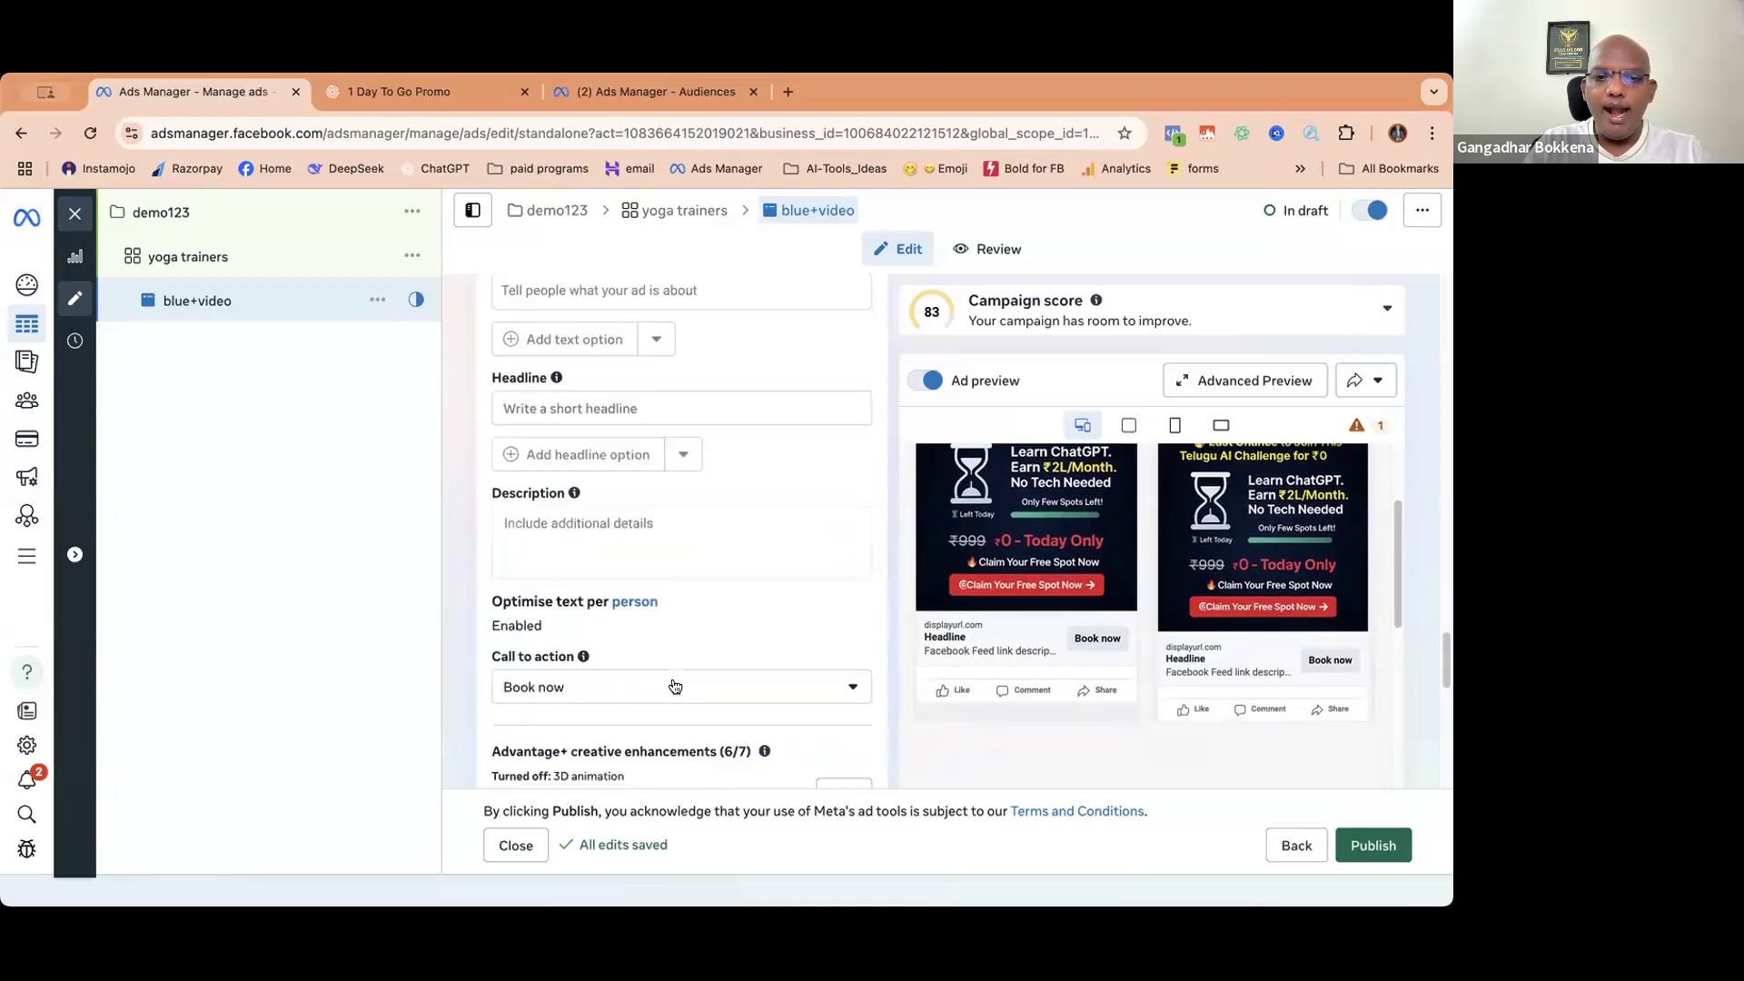
scroll(672, 677, down, 3)
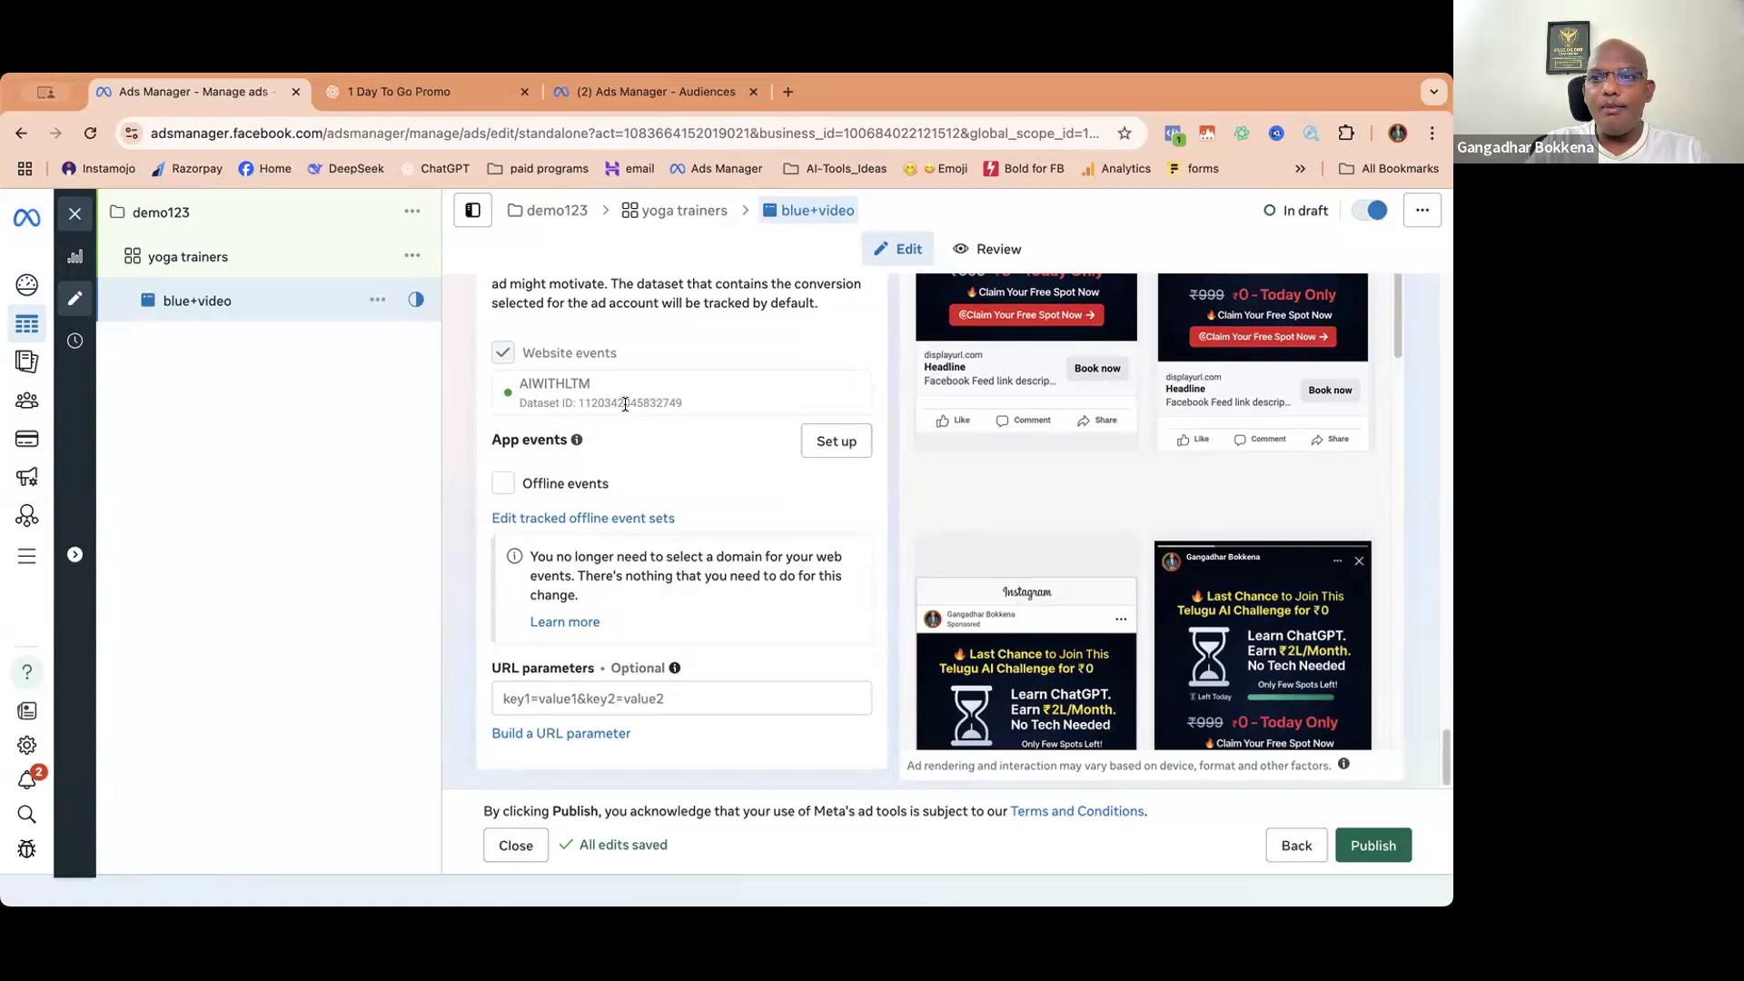
scroll(625, 404, up, 4)
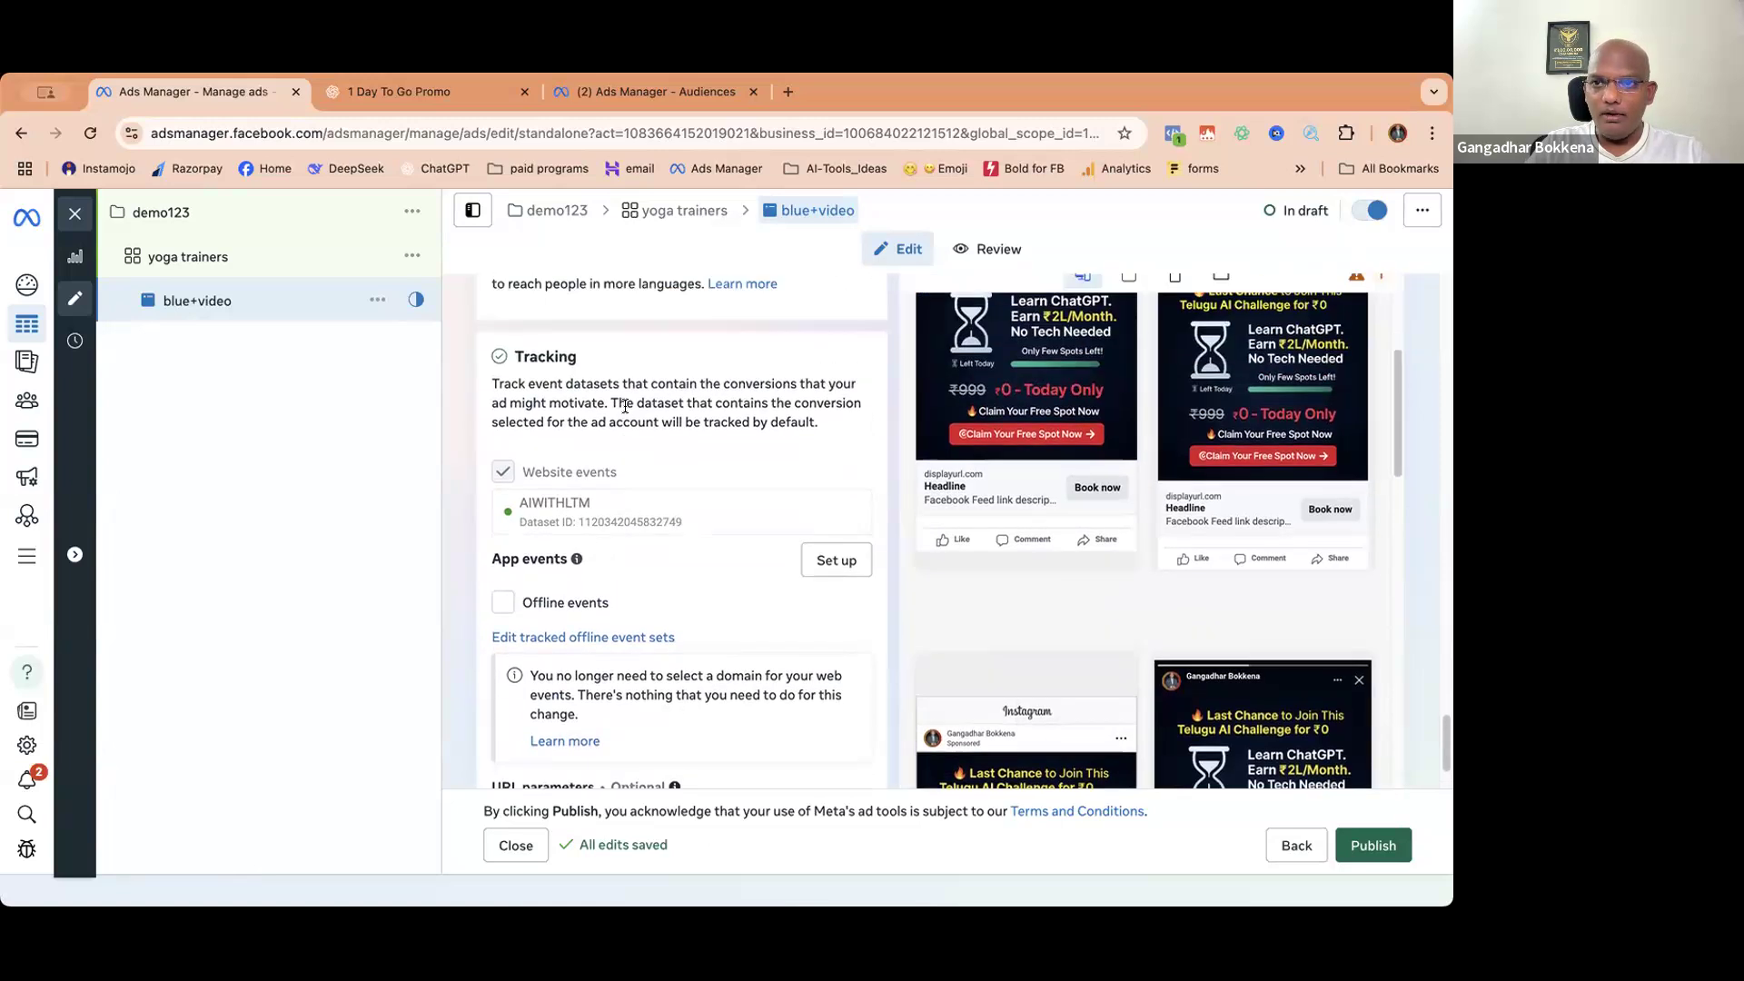
scroll(627, 413, down, 2)
scroll(672, 445, up, 5)
scroll(680, 449, down, 1)
scroll(670, 461, up, 2)
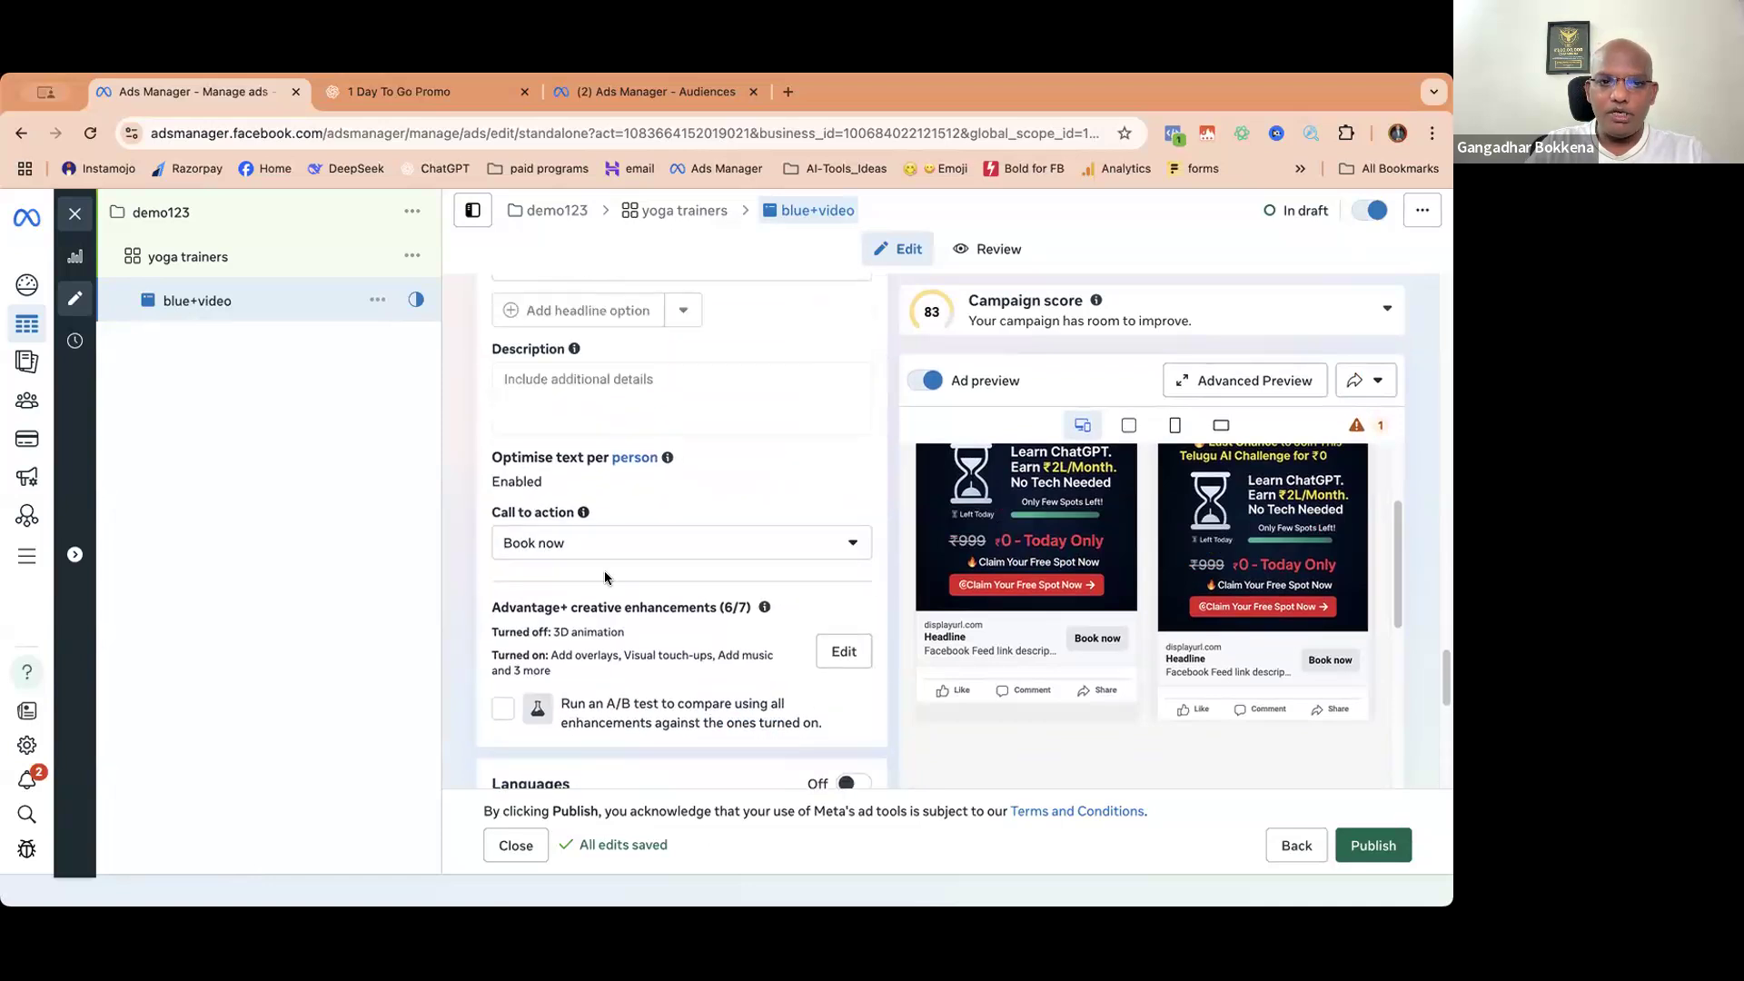
scroll(604, 572, up, 4)
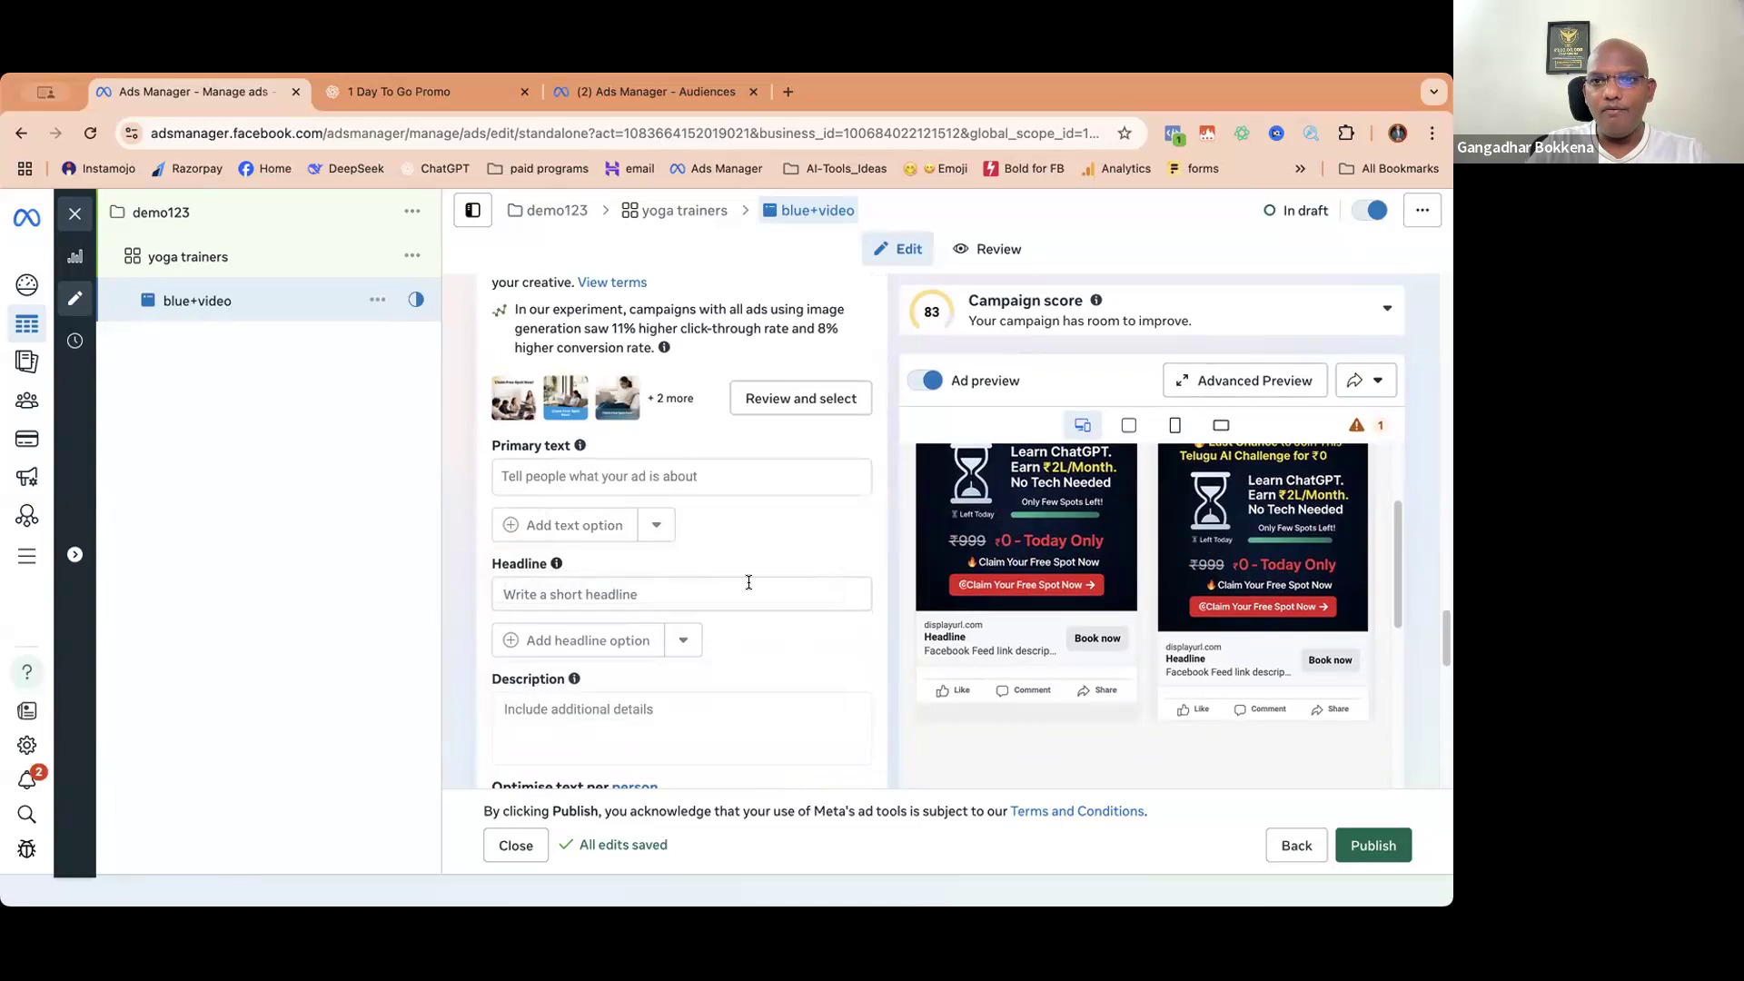
scroll(748, 581, down, 7)
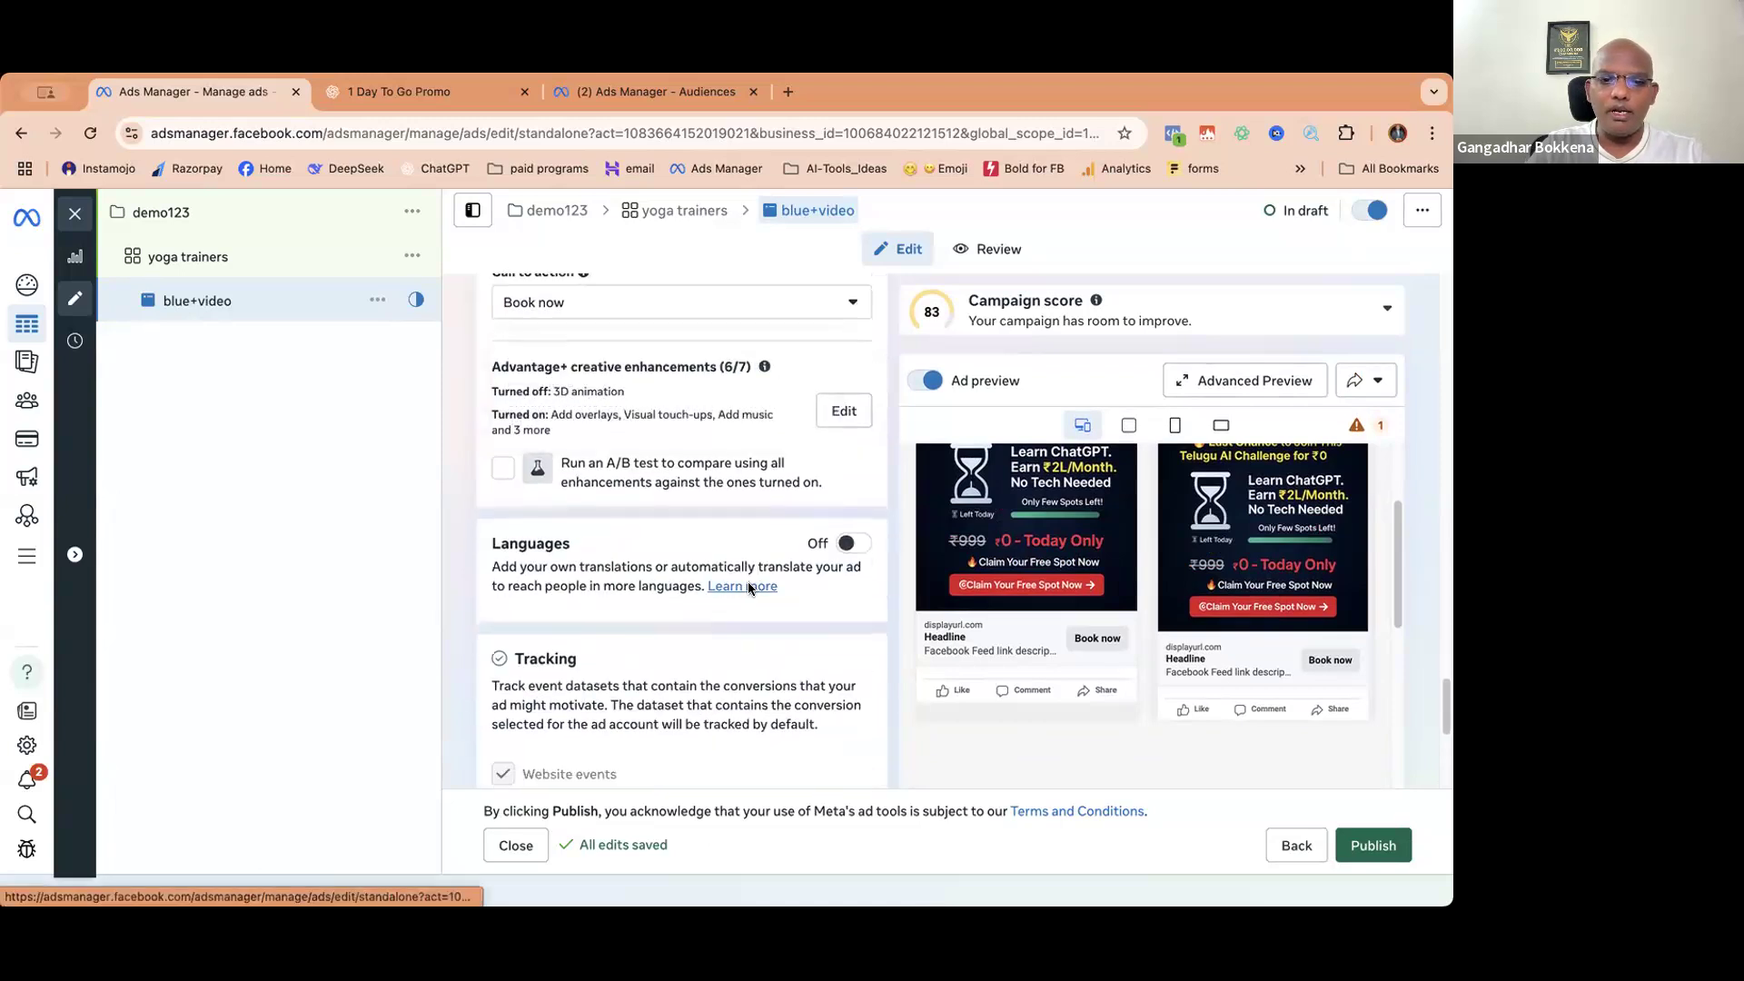
scroll(748, 585, down, 5)
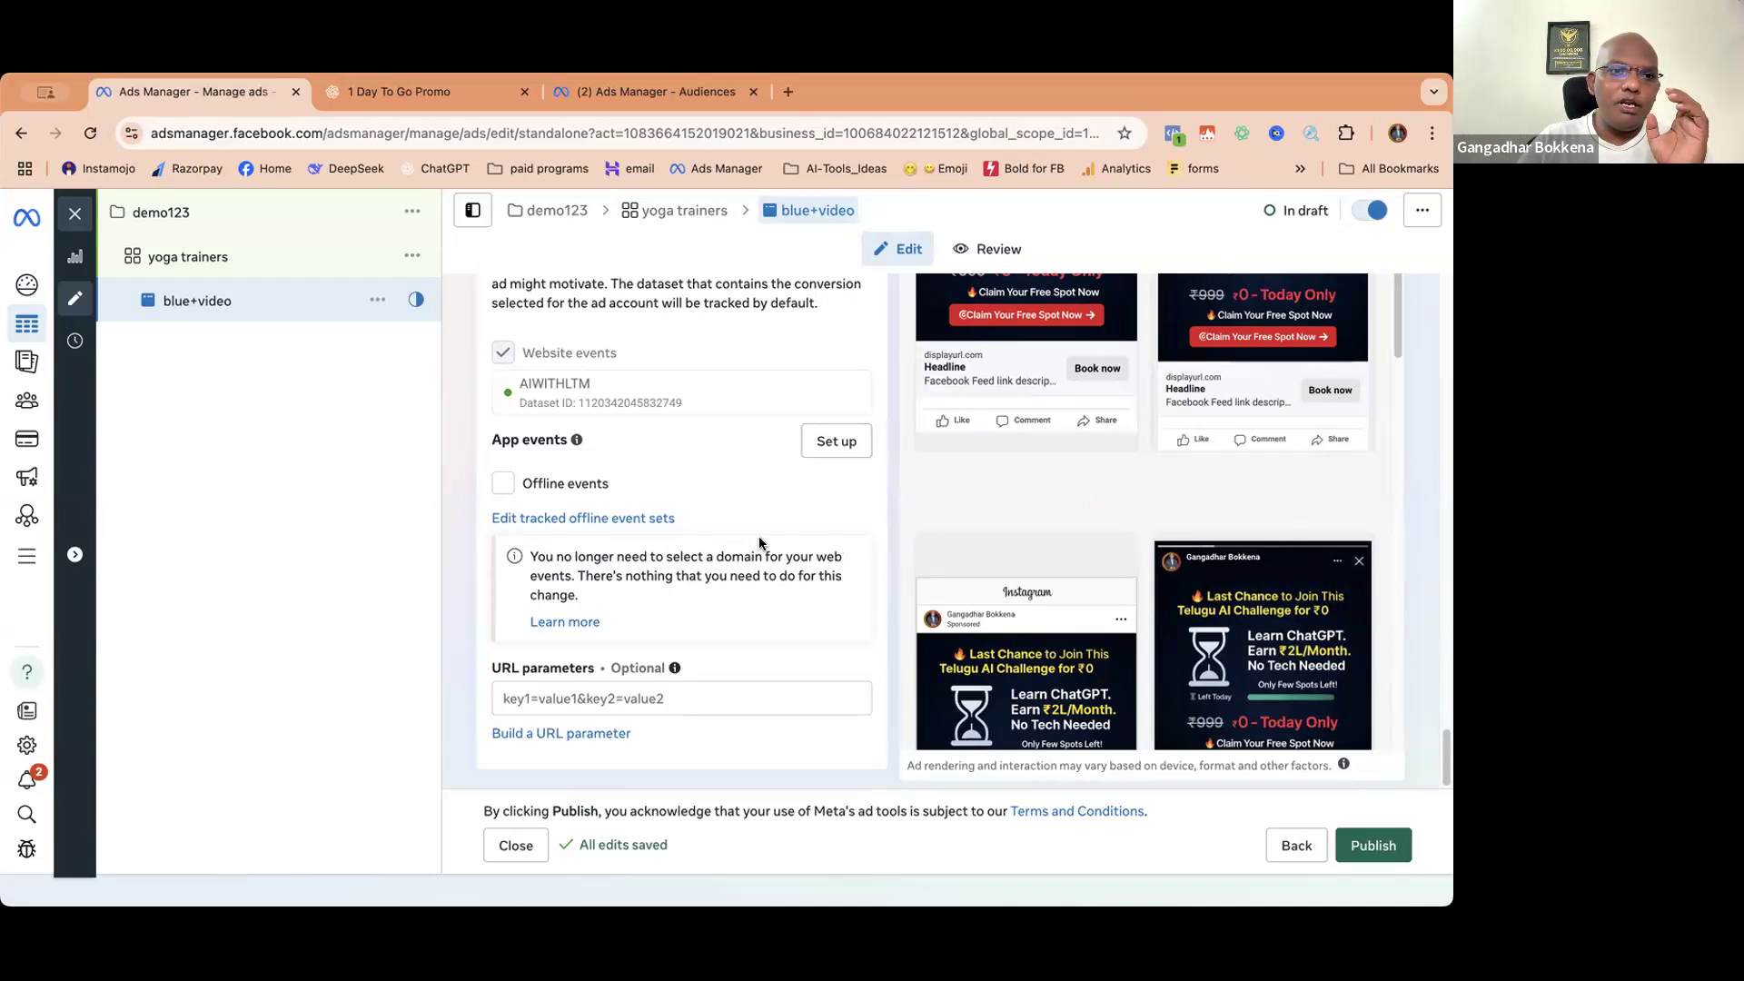
- Duplicate the blue+video ad into the original campaign with 2 copies
click(378, 301)
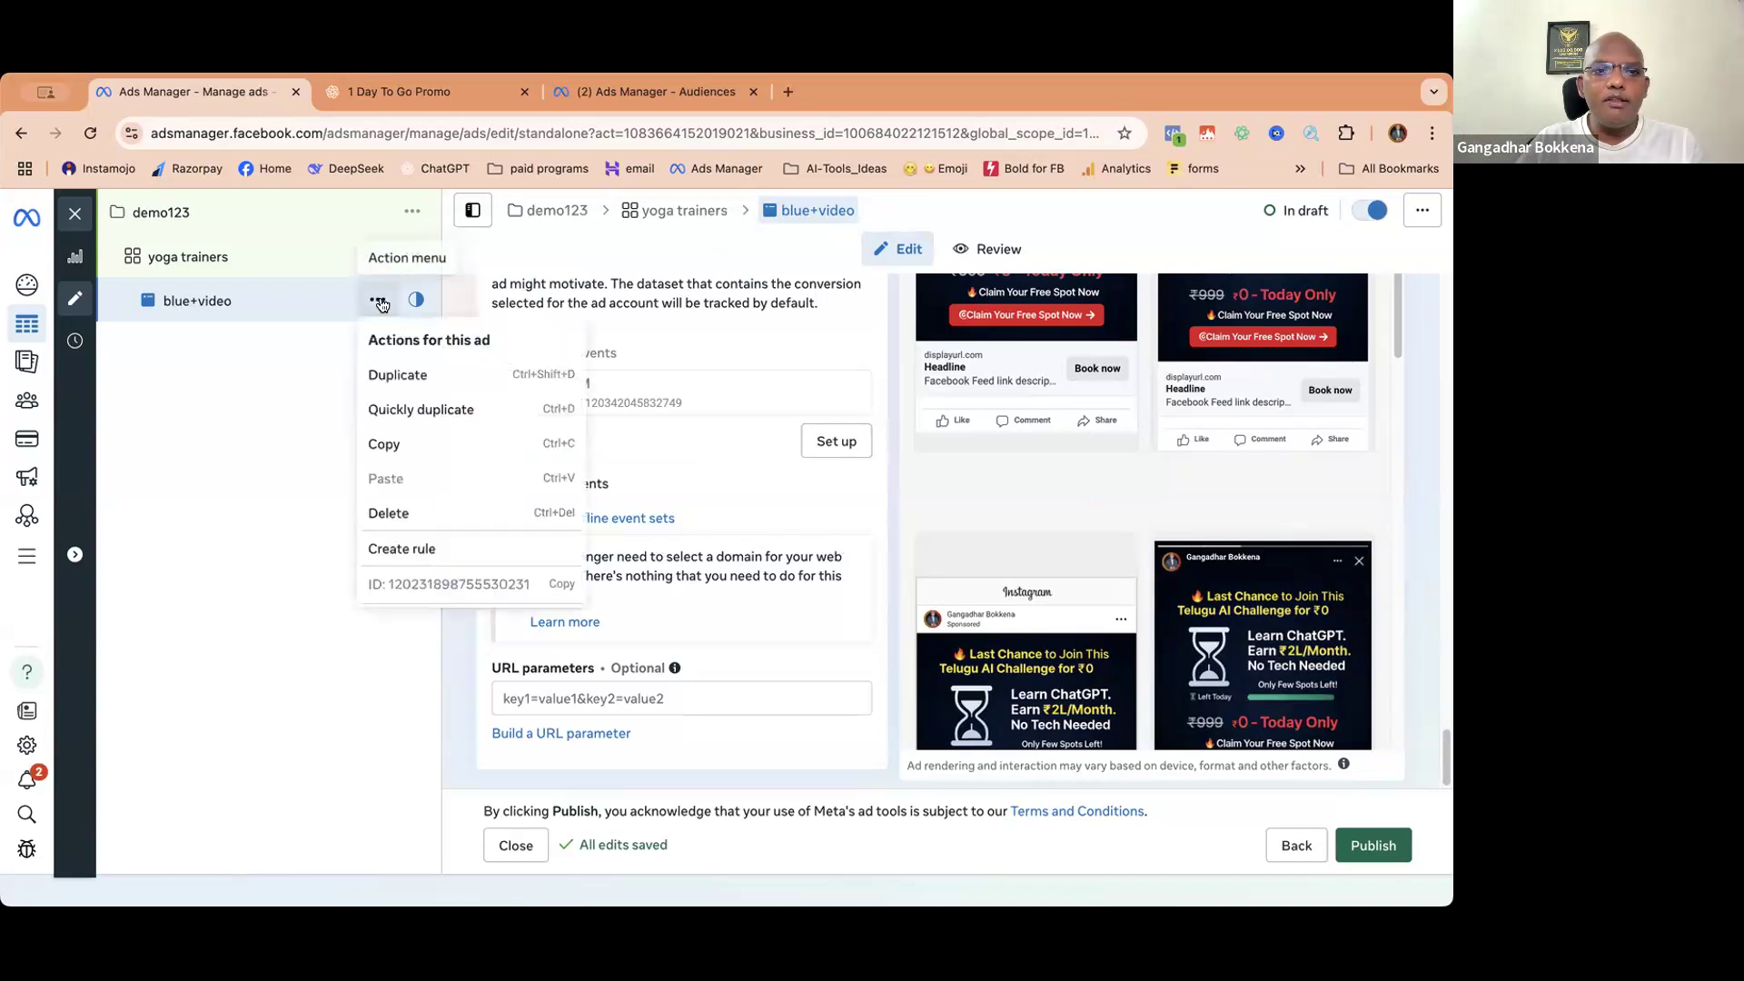
click(392, 376)
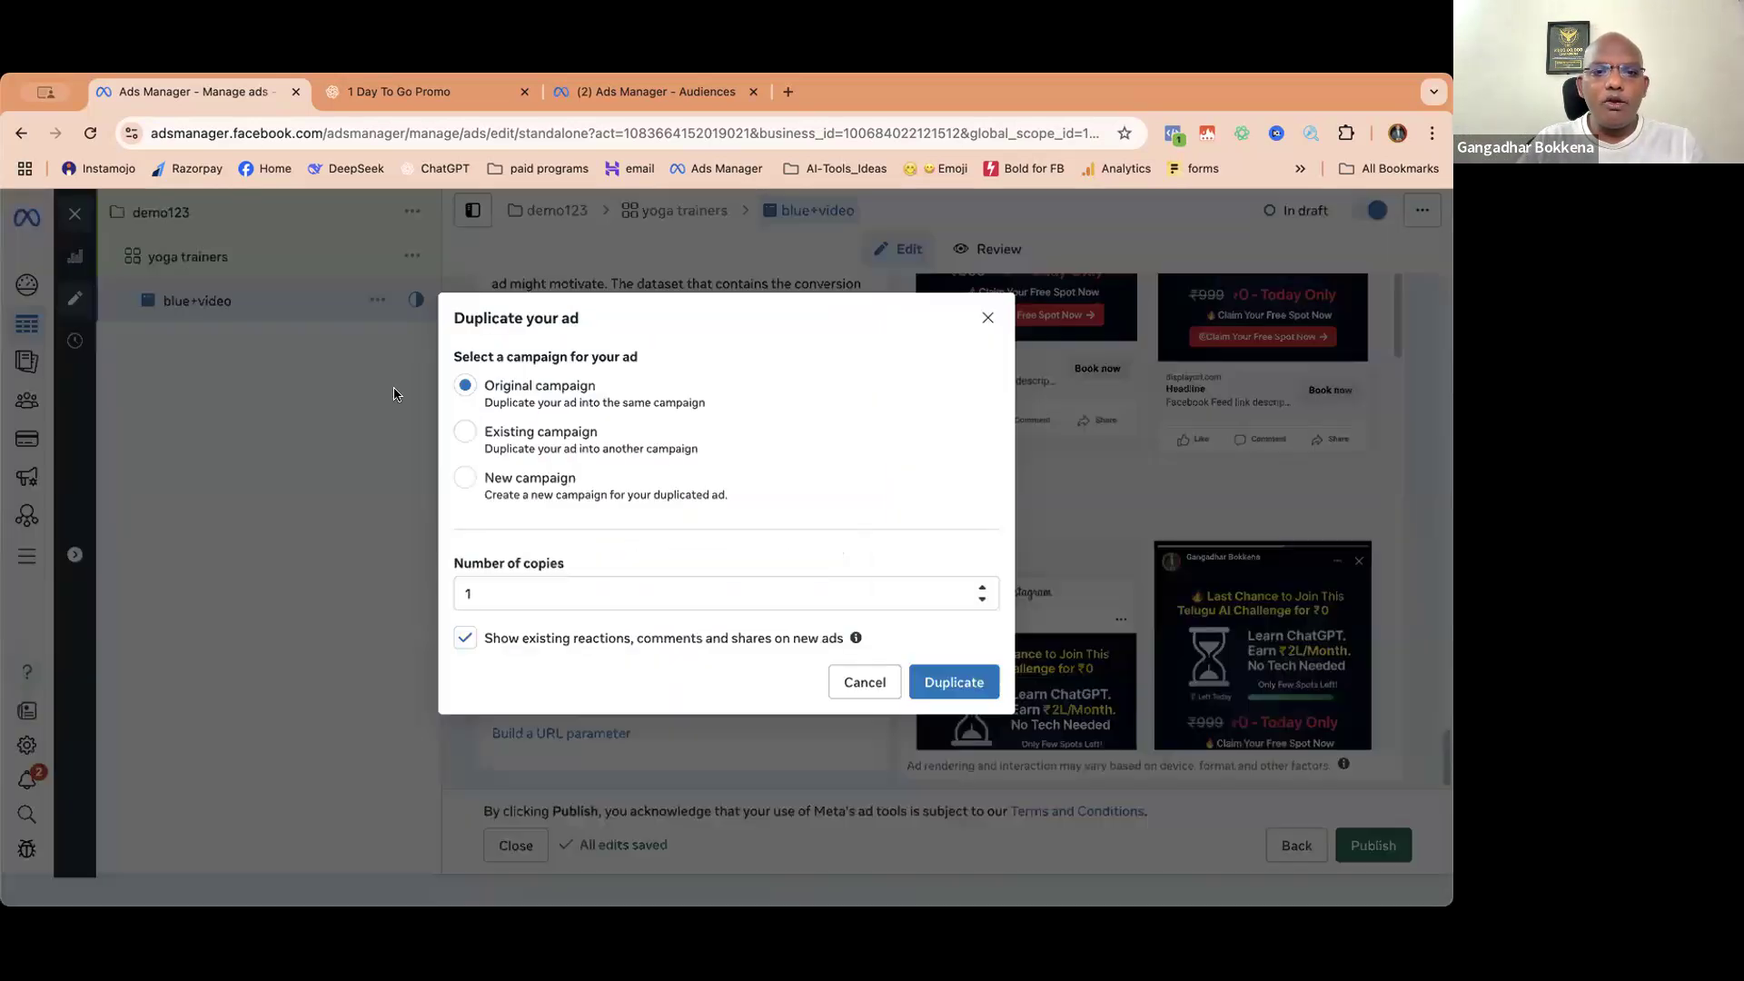
click(982, 587)
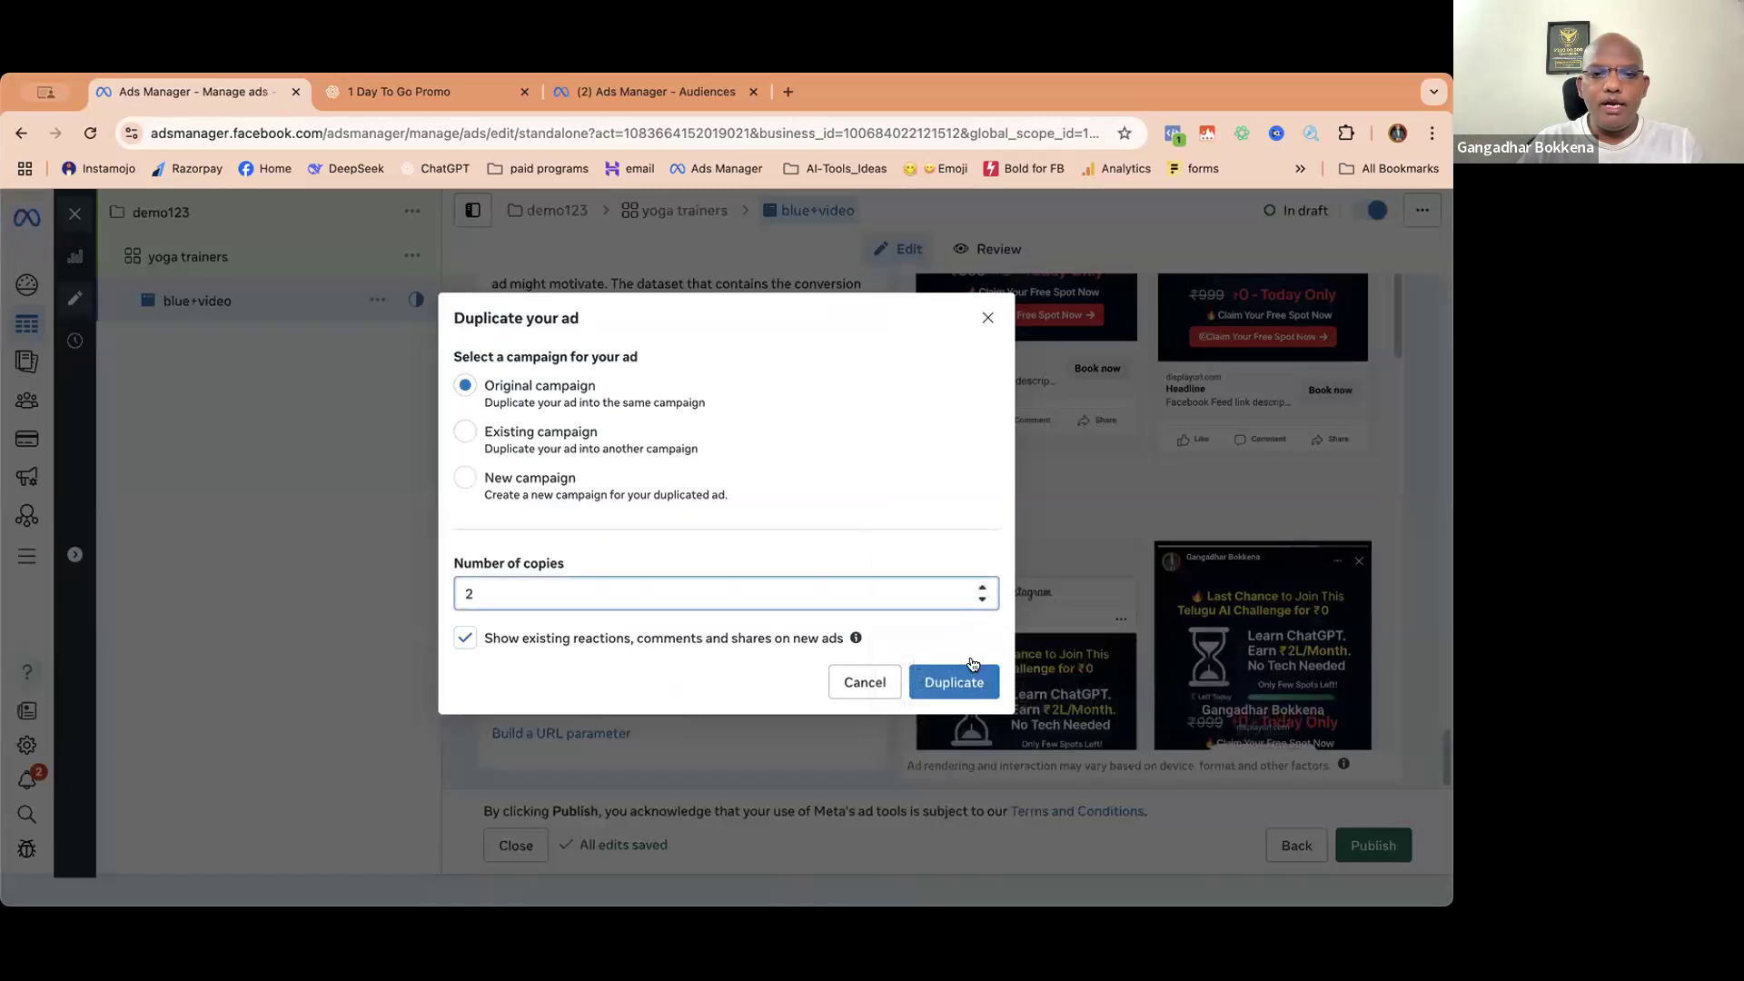
click(953, 682)
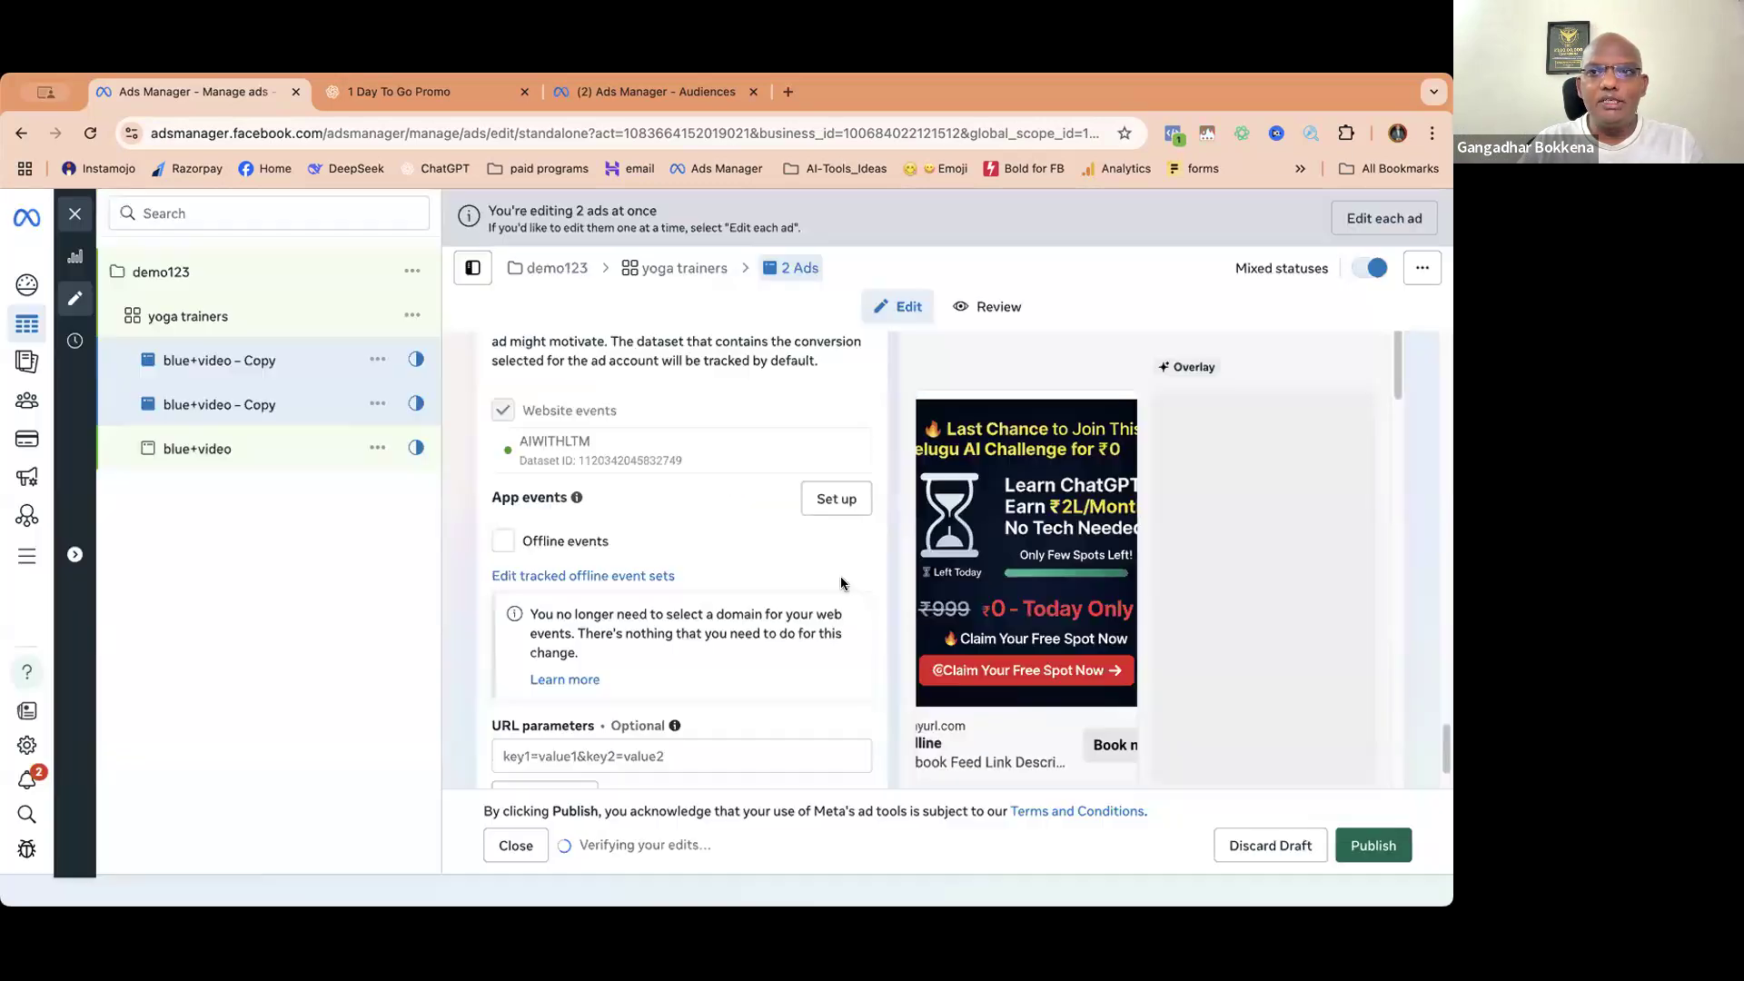
- Rename the first blue+video copy as 2
click(261, 363)
scroll(685, 350, up, 10)
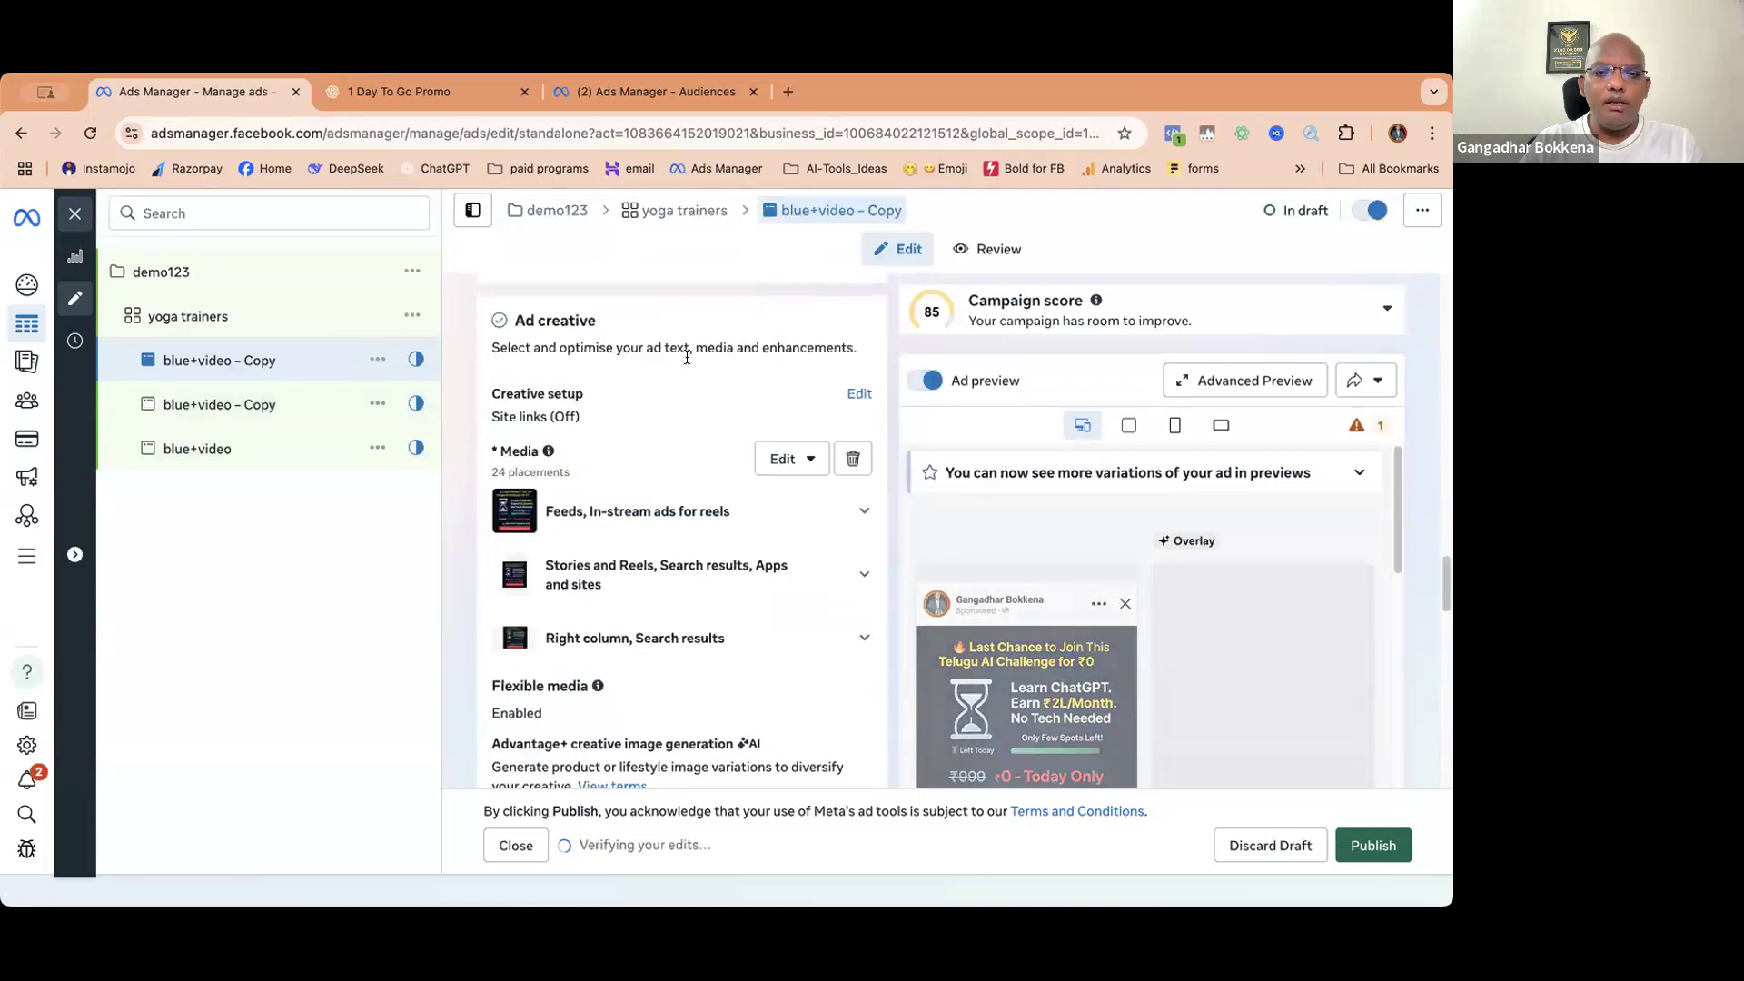
scroll(687, 361, up, 10)
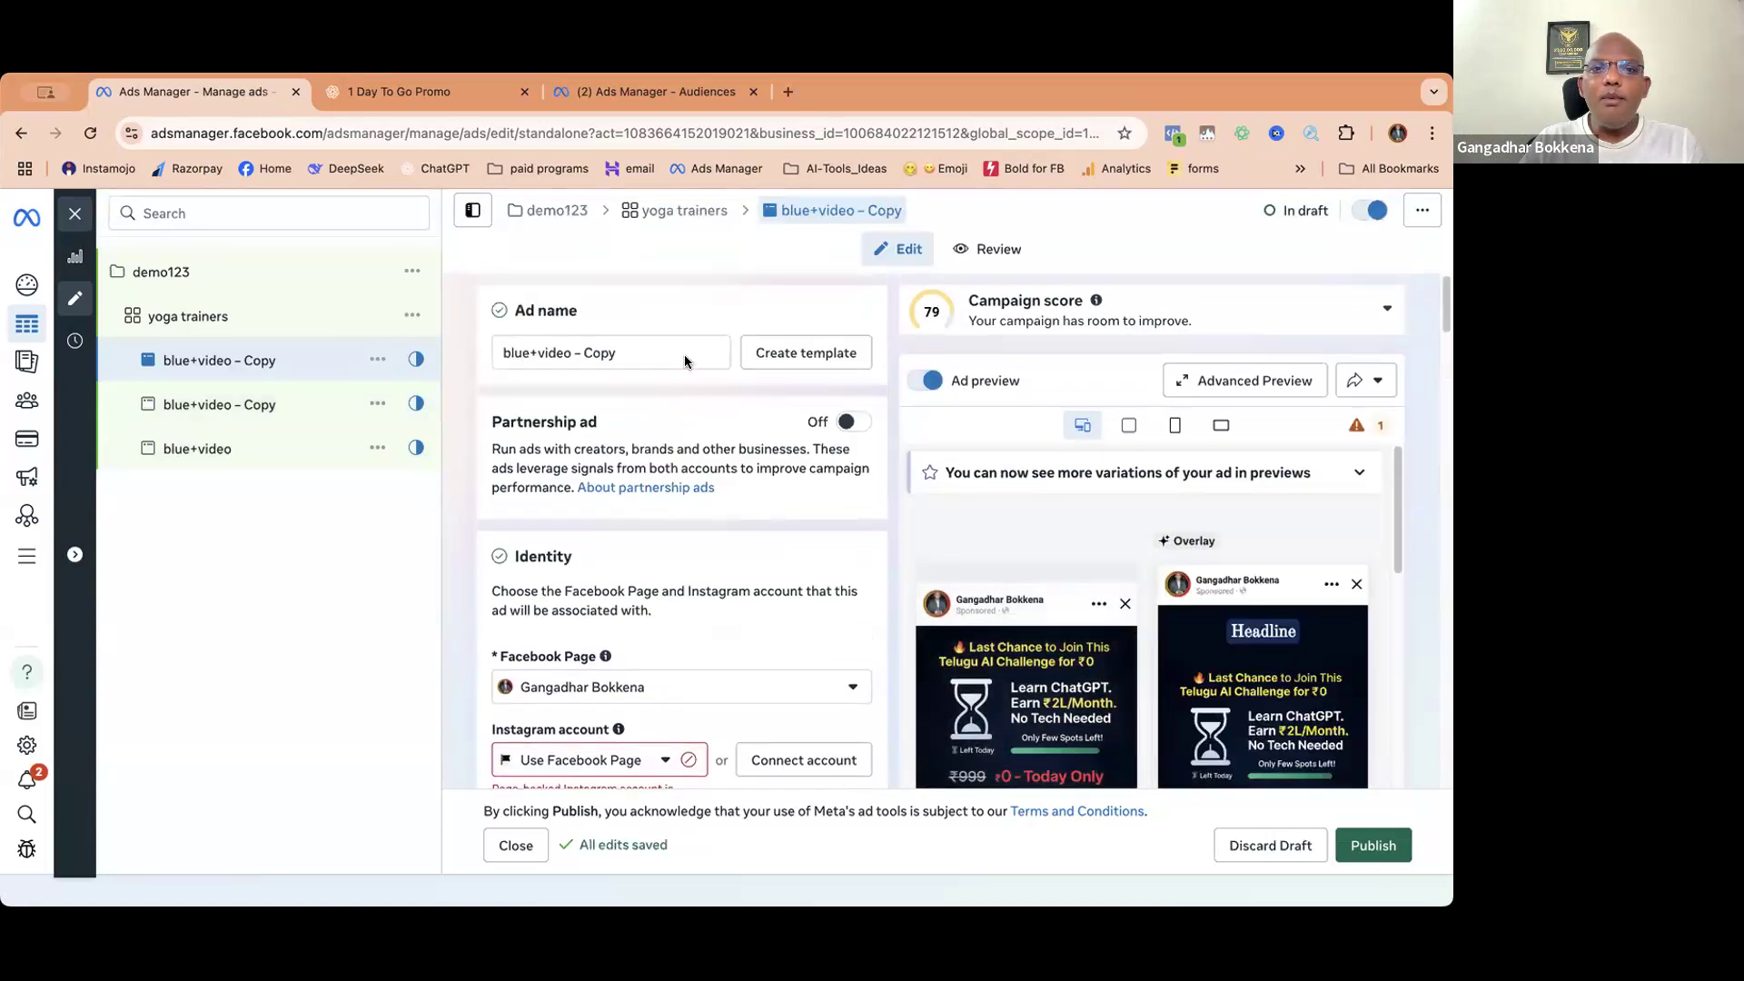
drag(623, 352, 512, 350)
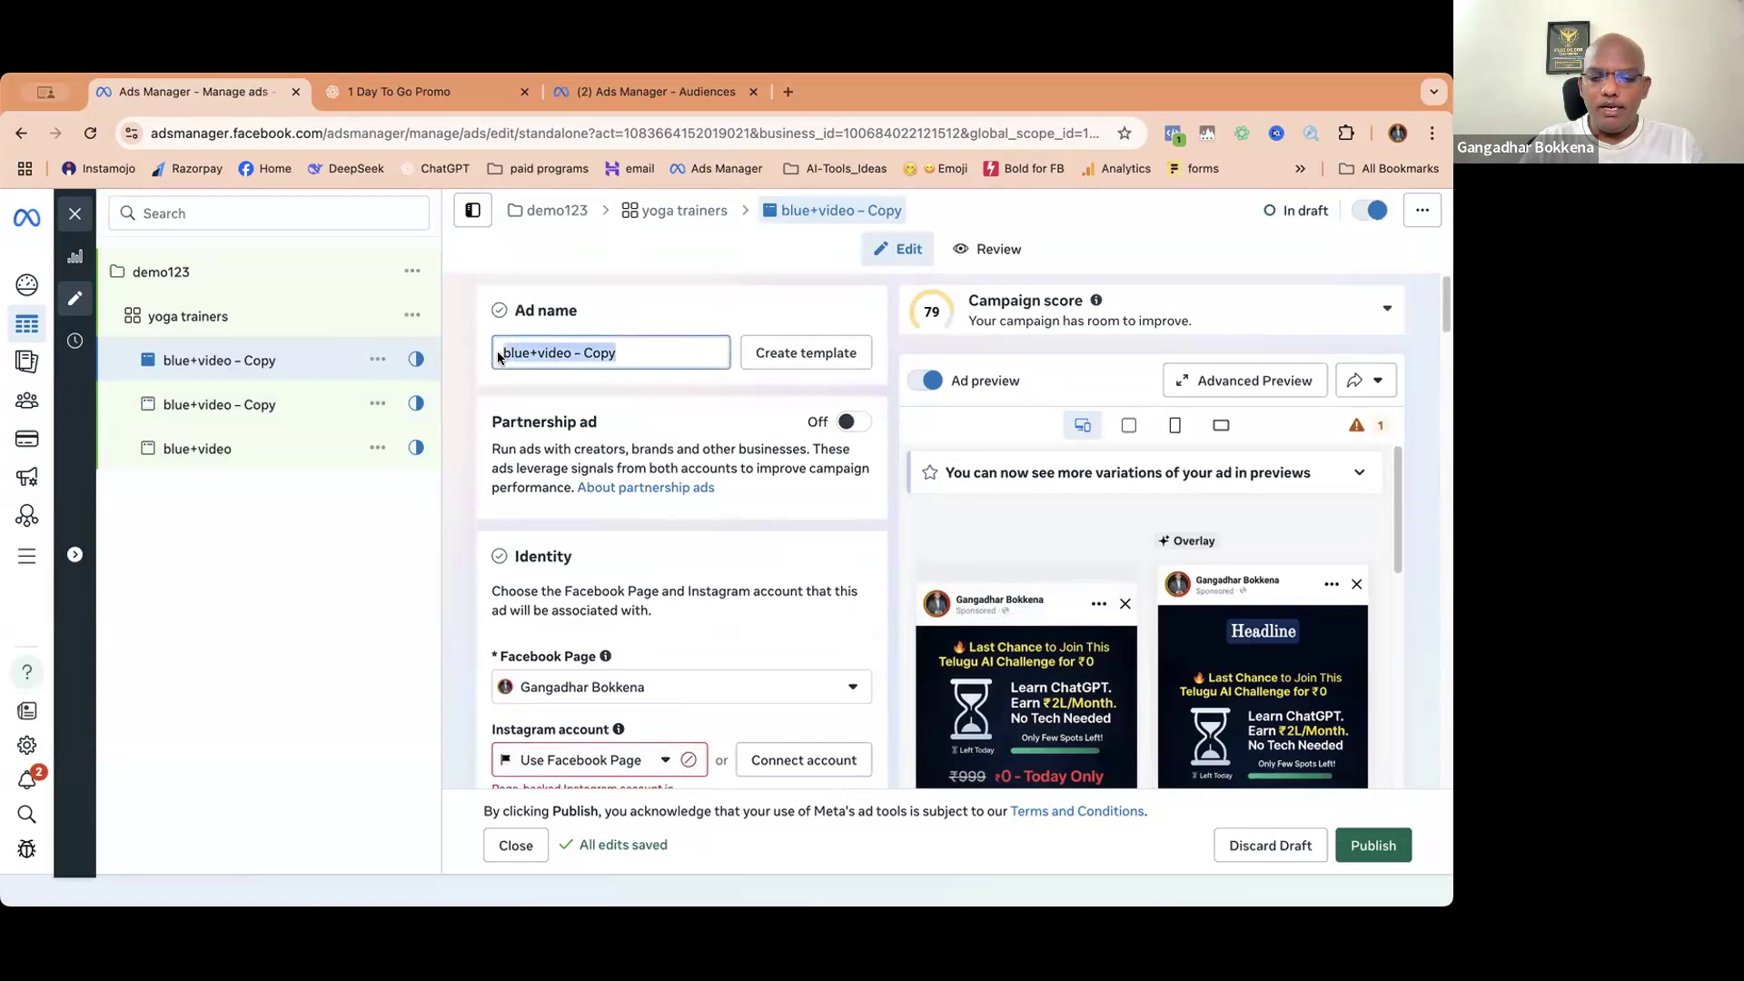
key(BackSpace)
text(2)
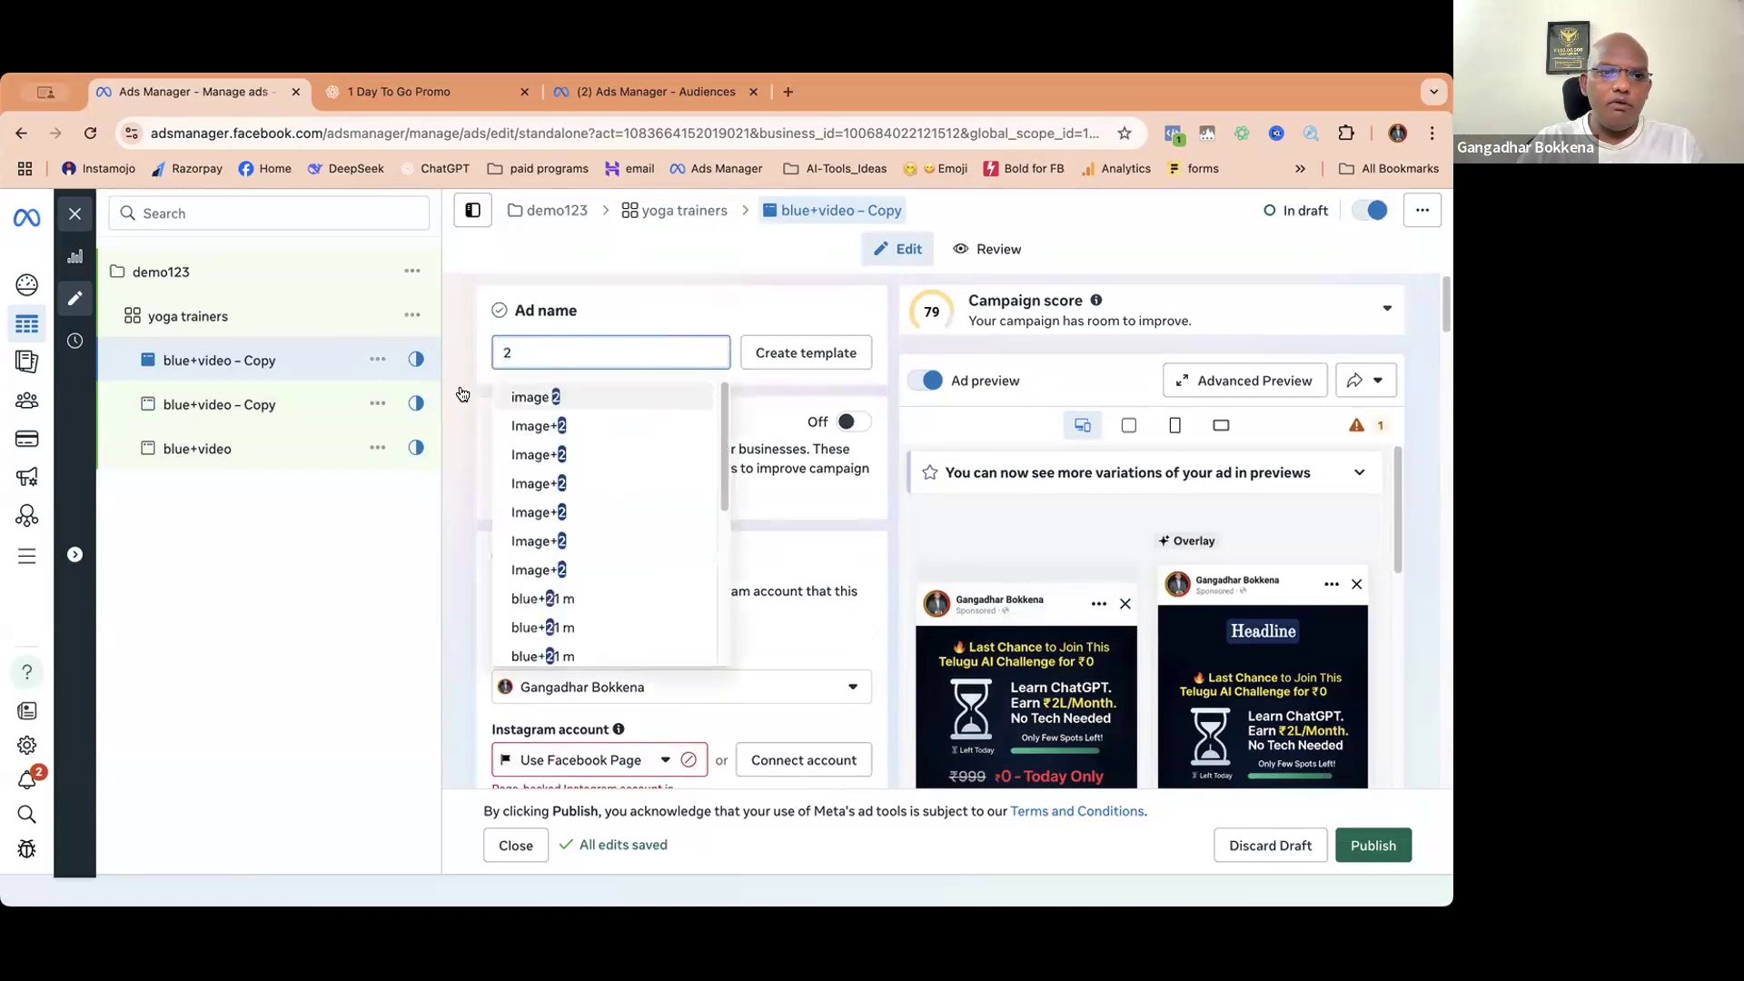
- Rename the remaining blue+video copy as 3
click(243, 405)
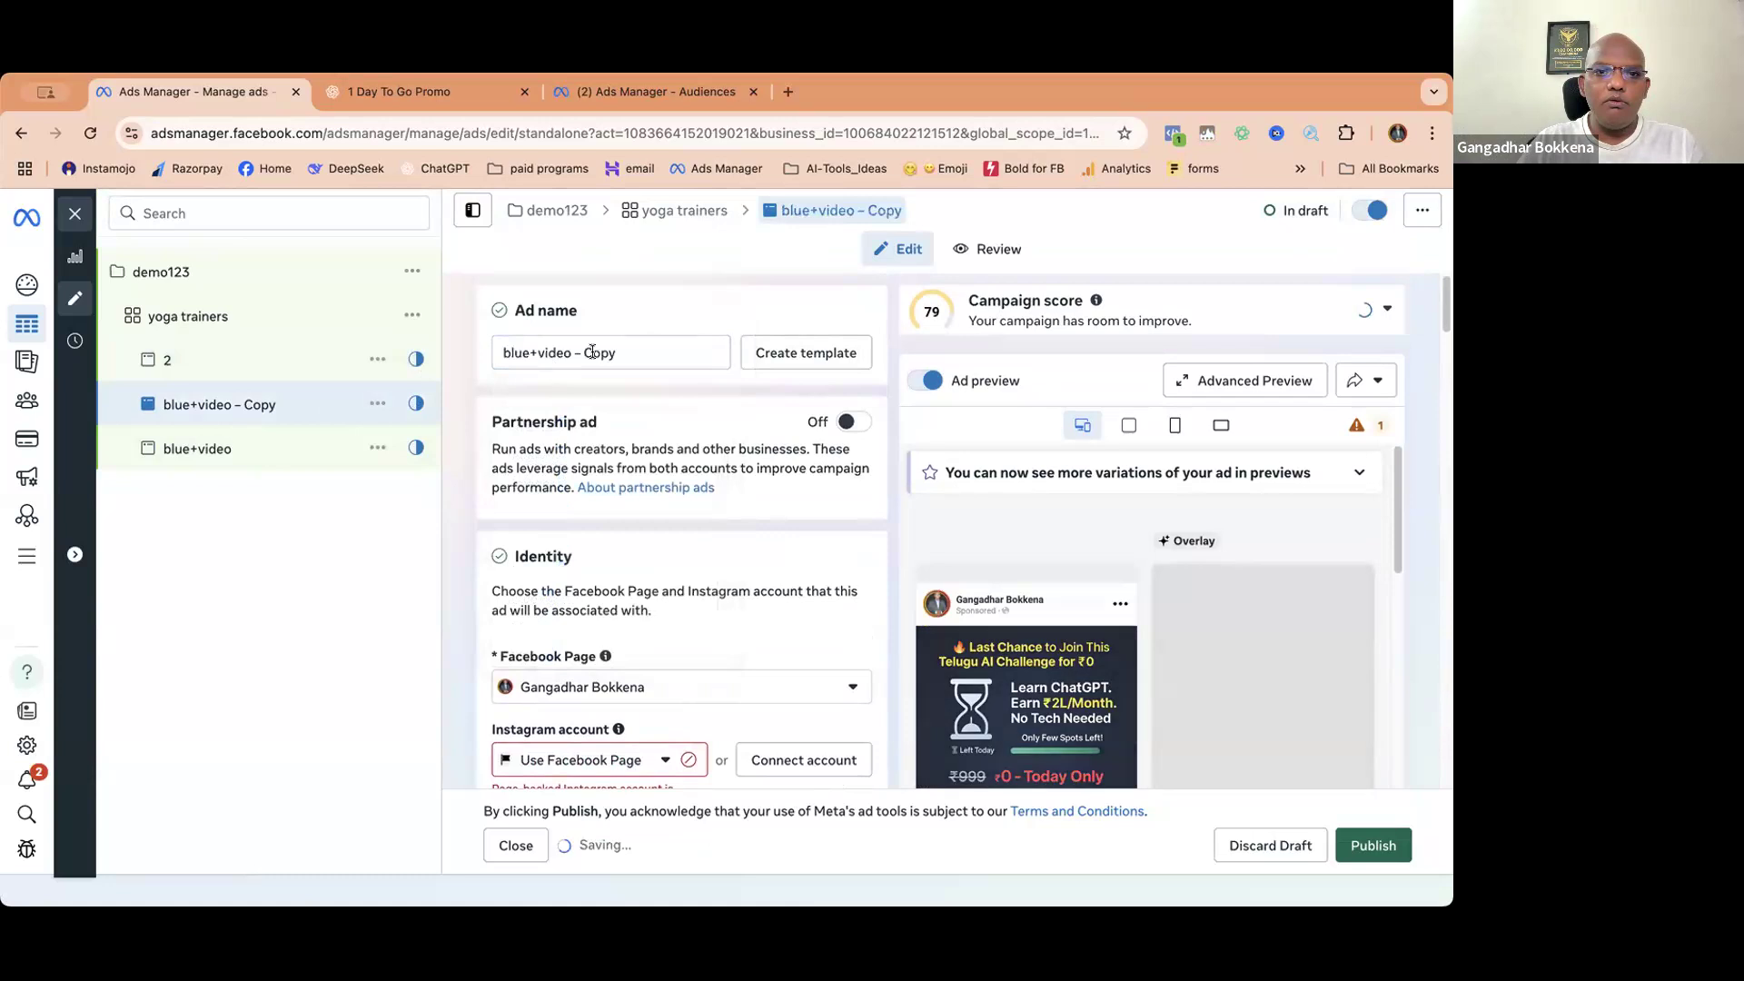
drag(619, 352, 494, 351)
text(3)
click(623, 297)
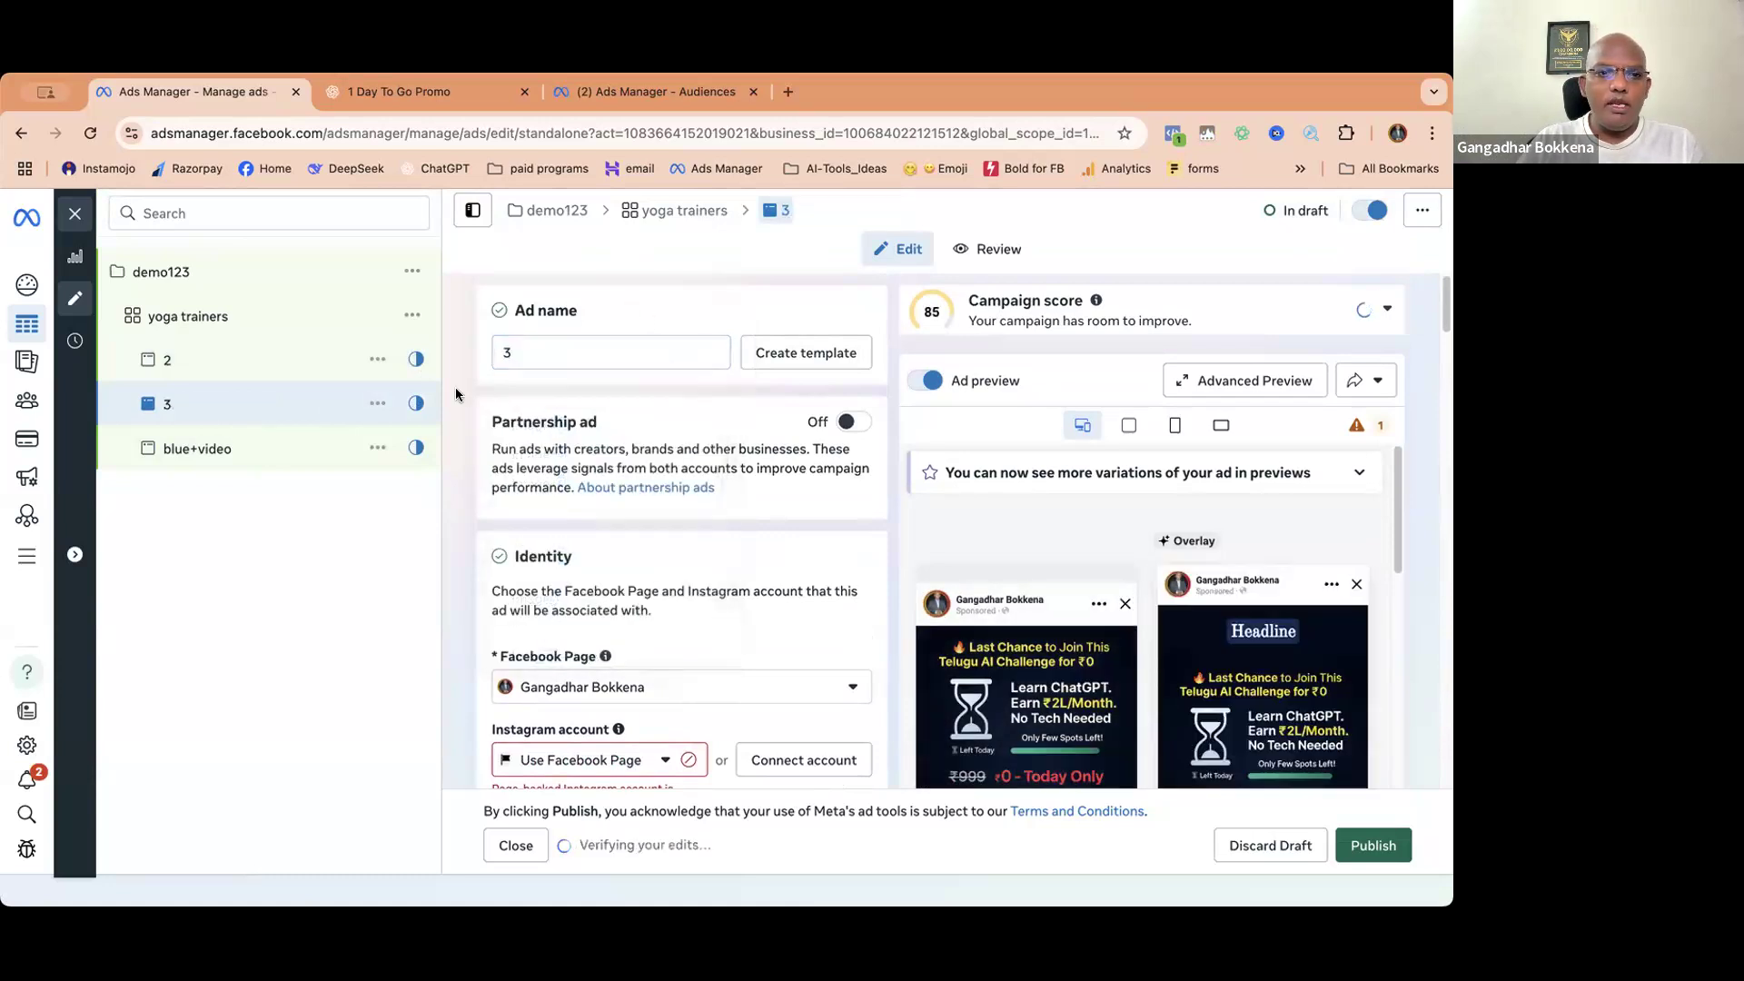
- Remove the existing media from ad 2 and start setting up a new image ad creative
click(209, 360)
scroll(776, 654, down, 18)
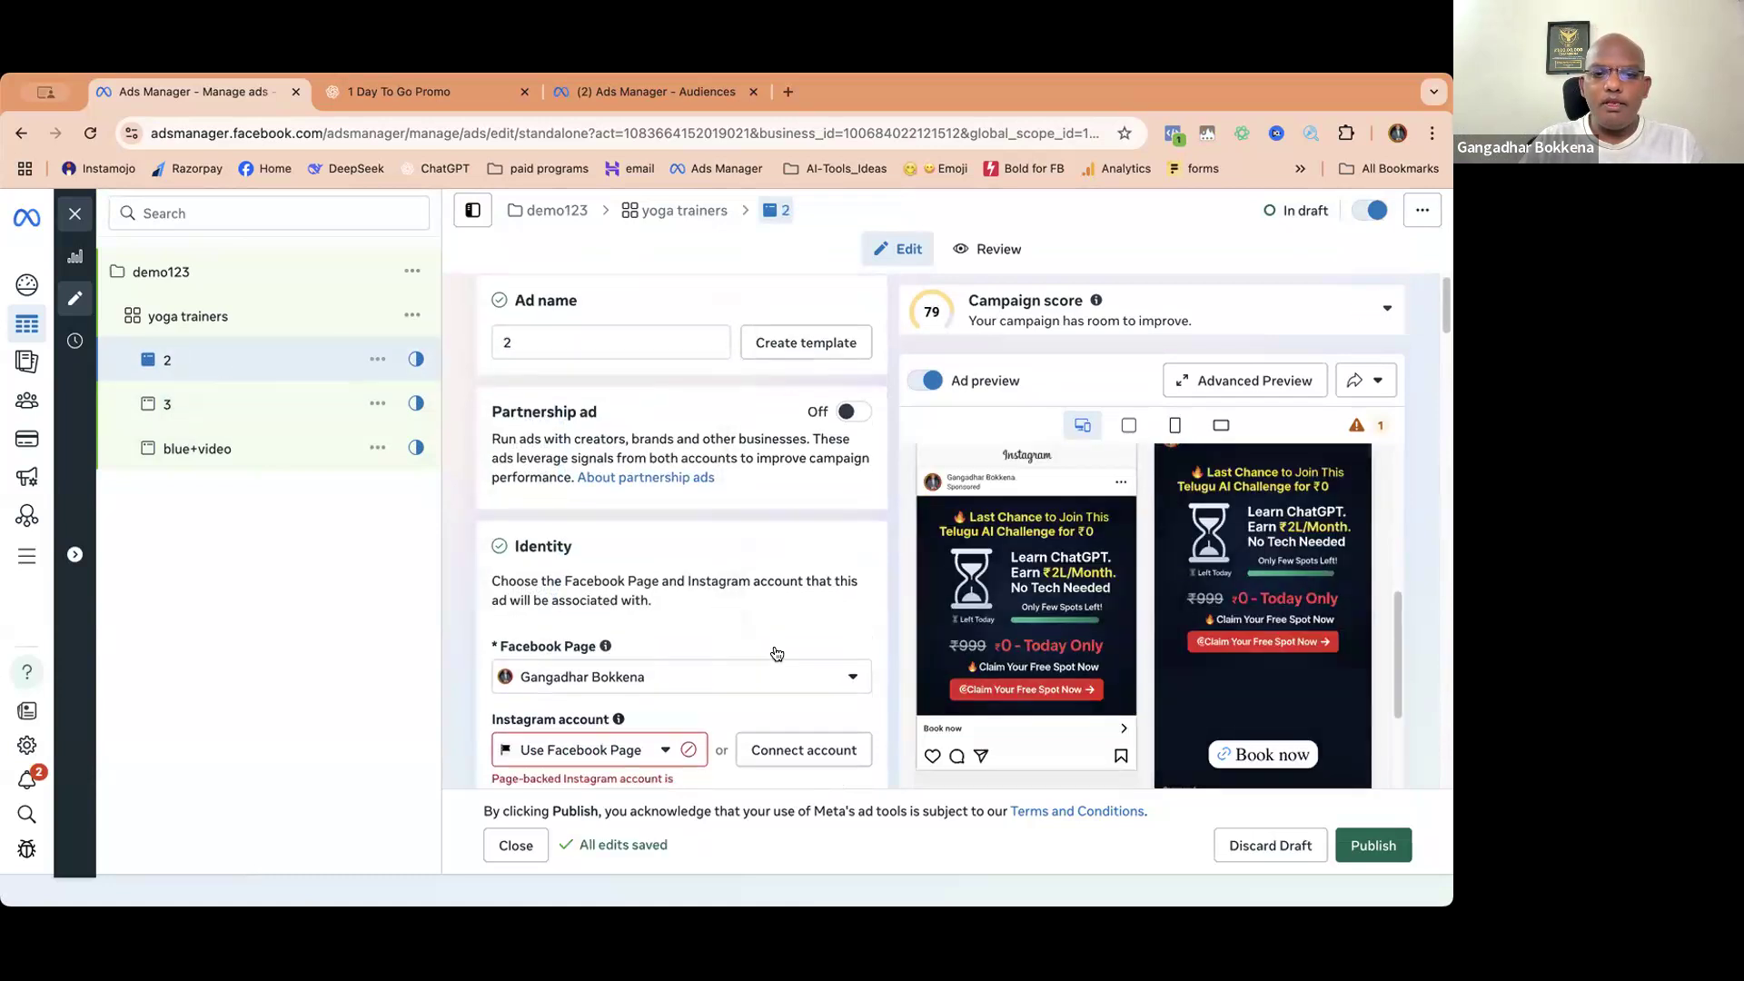
scroll(777, 654, down, 7)
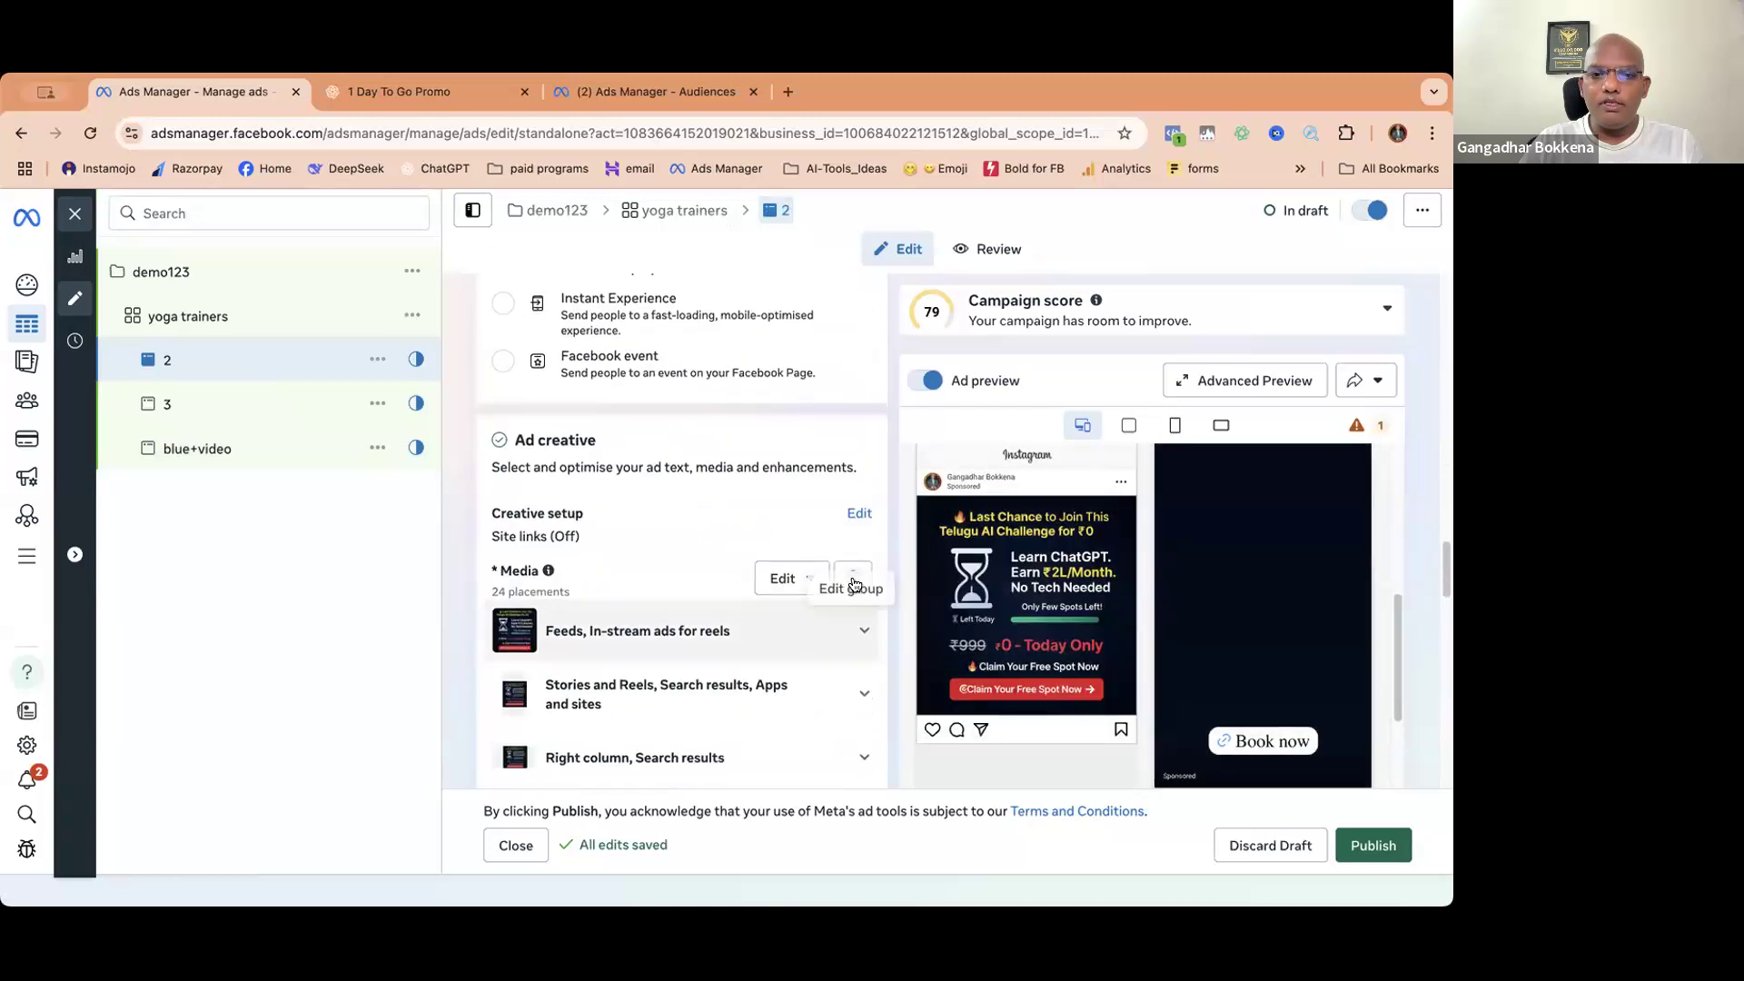
click(853, 578)
click(601, 517)
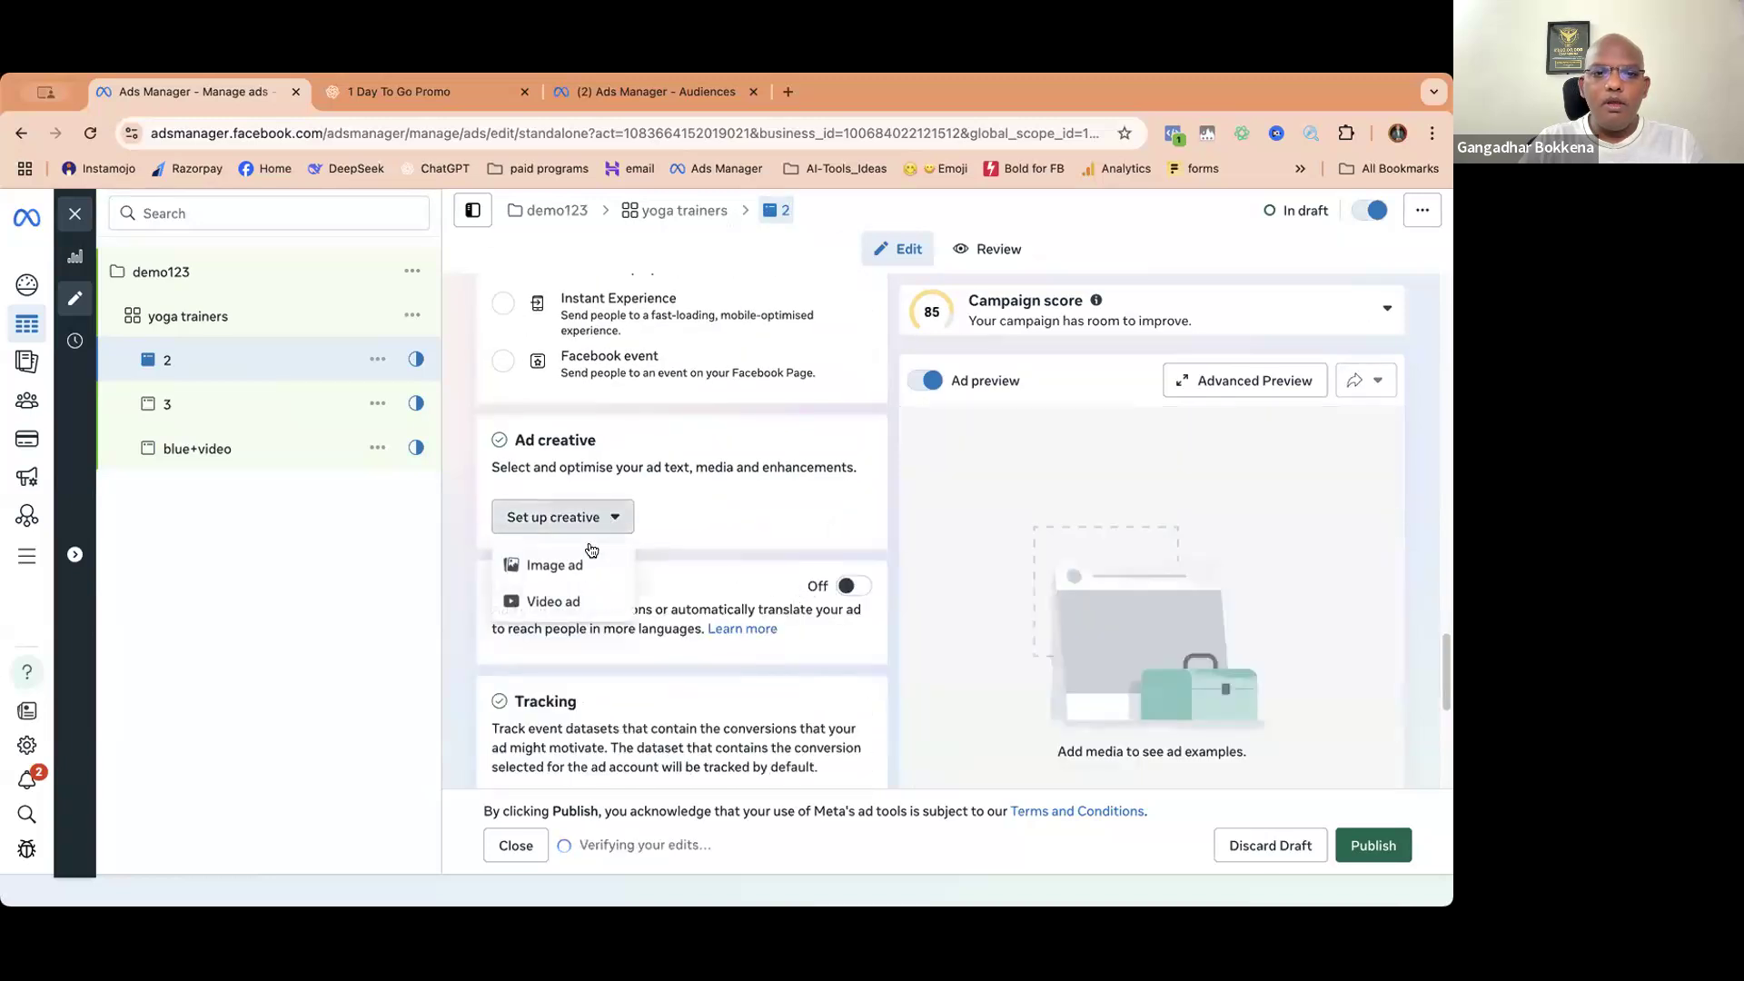
click(559, 561)
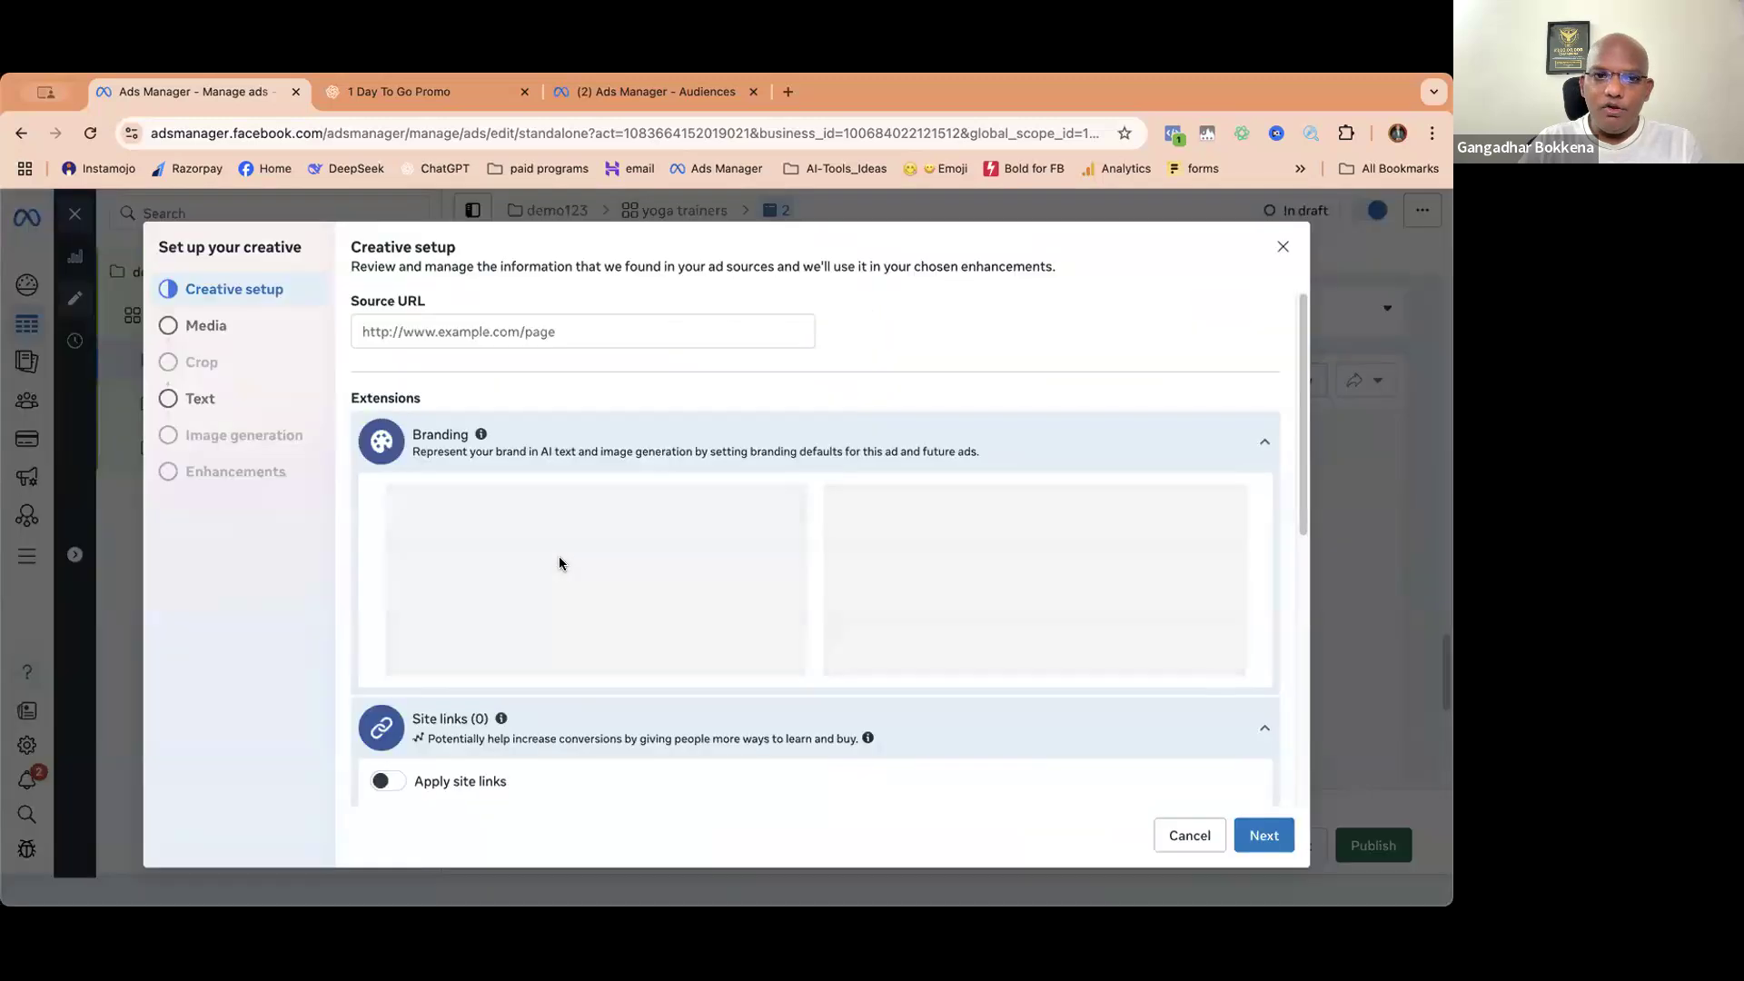
- Use the account image 1day.jpg for ad 2 and finish its creative with default crops, no generated images and default enhancements
click(220, 334)
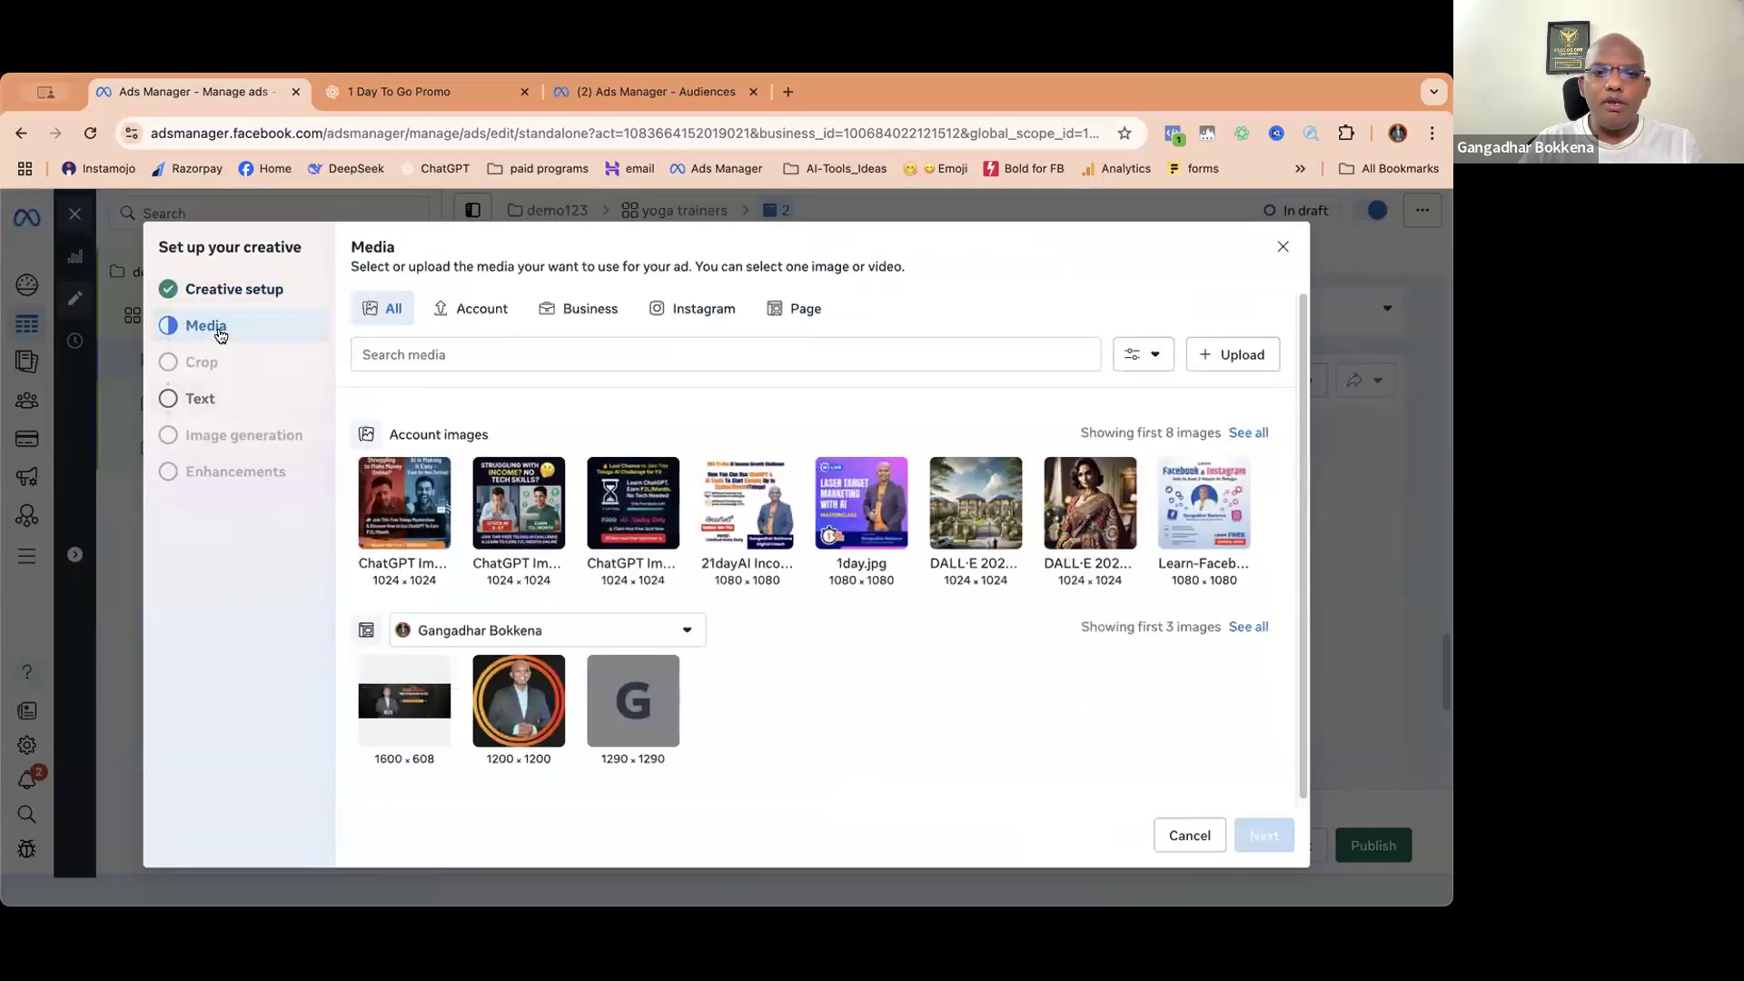
click(860, 506)
click(1263, 832)
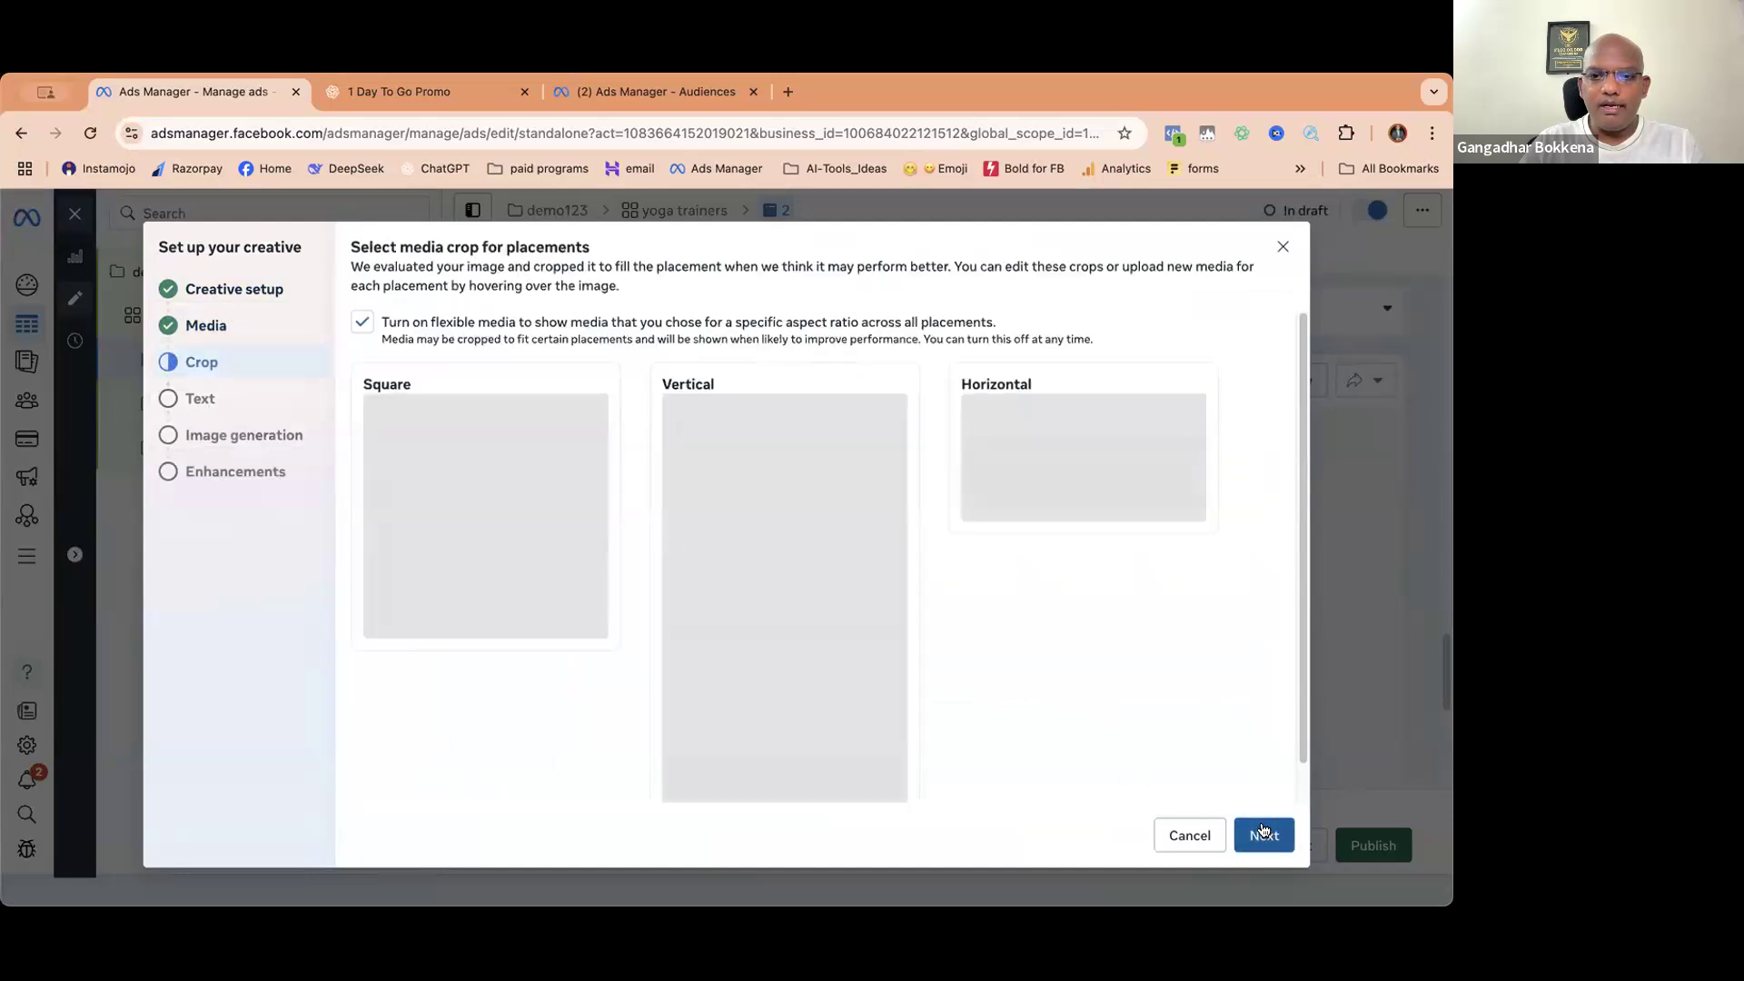
click(1263, 832)
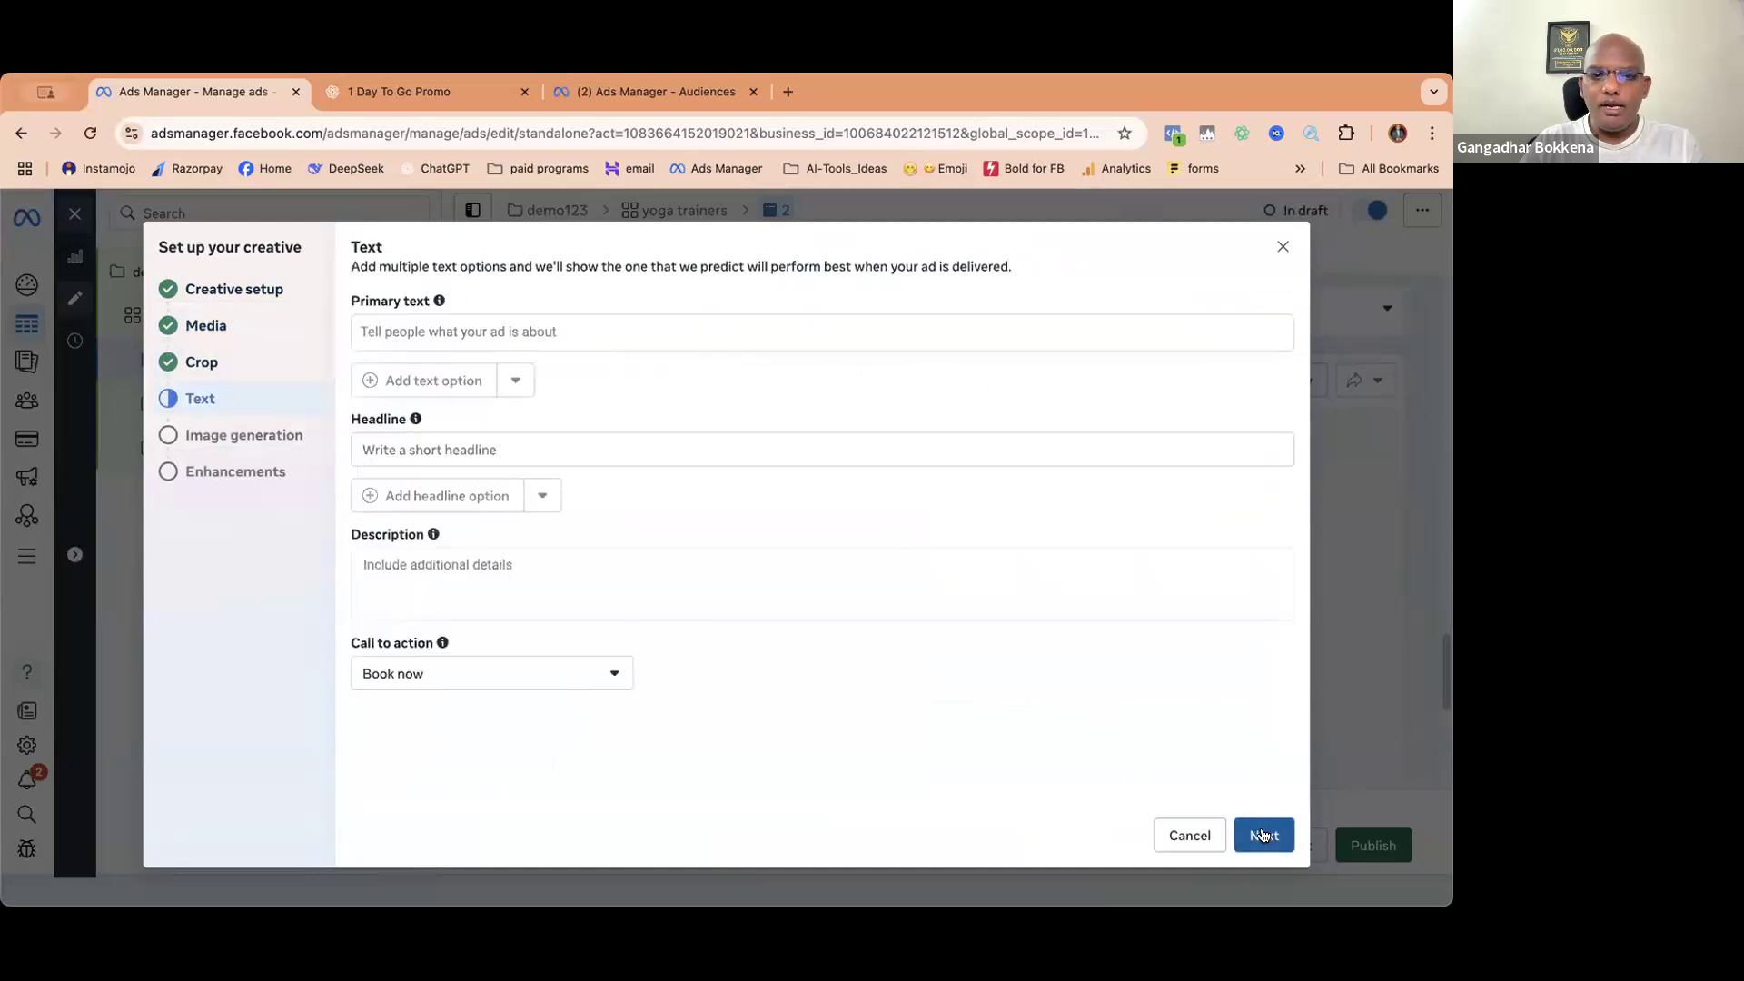
click(1263, 834)
click(1232, 832)
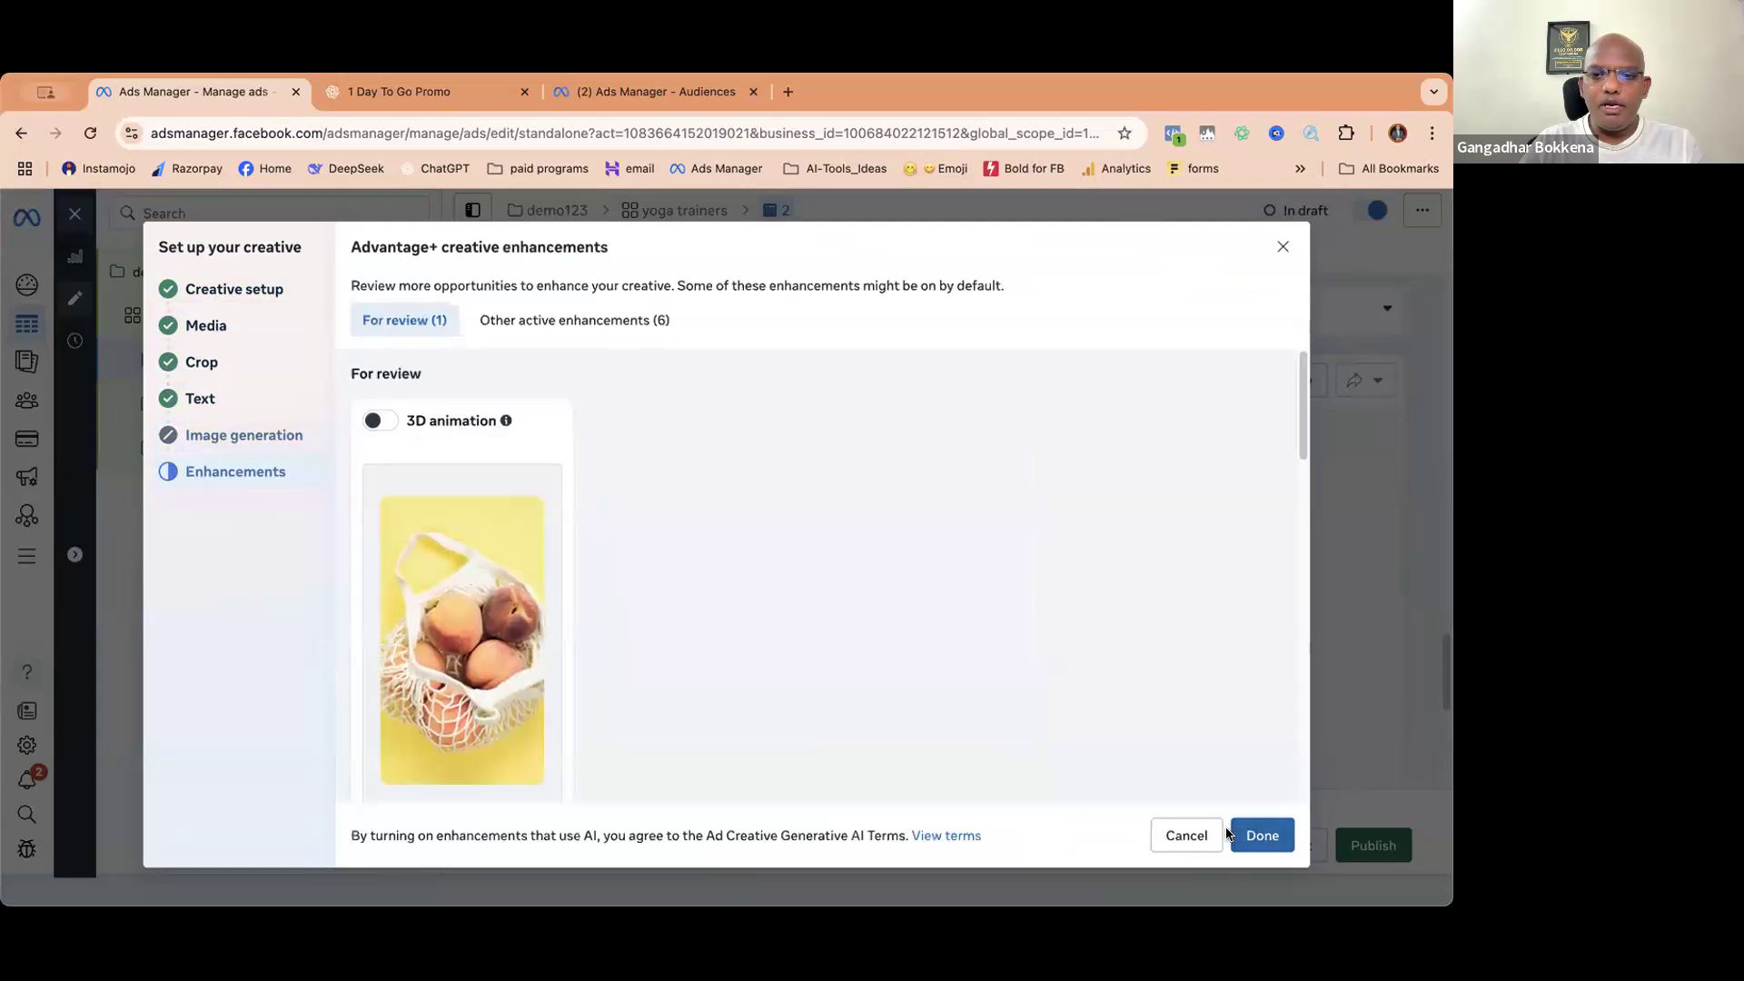
click(1261, 833)
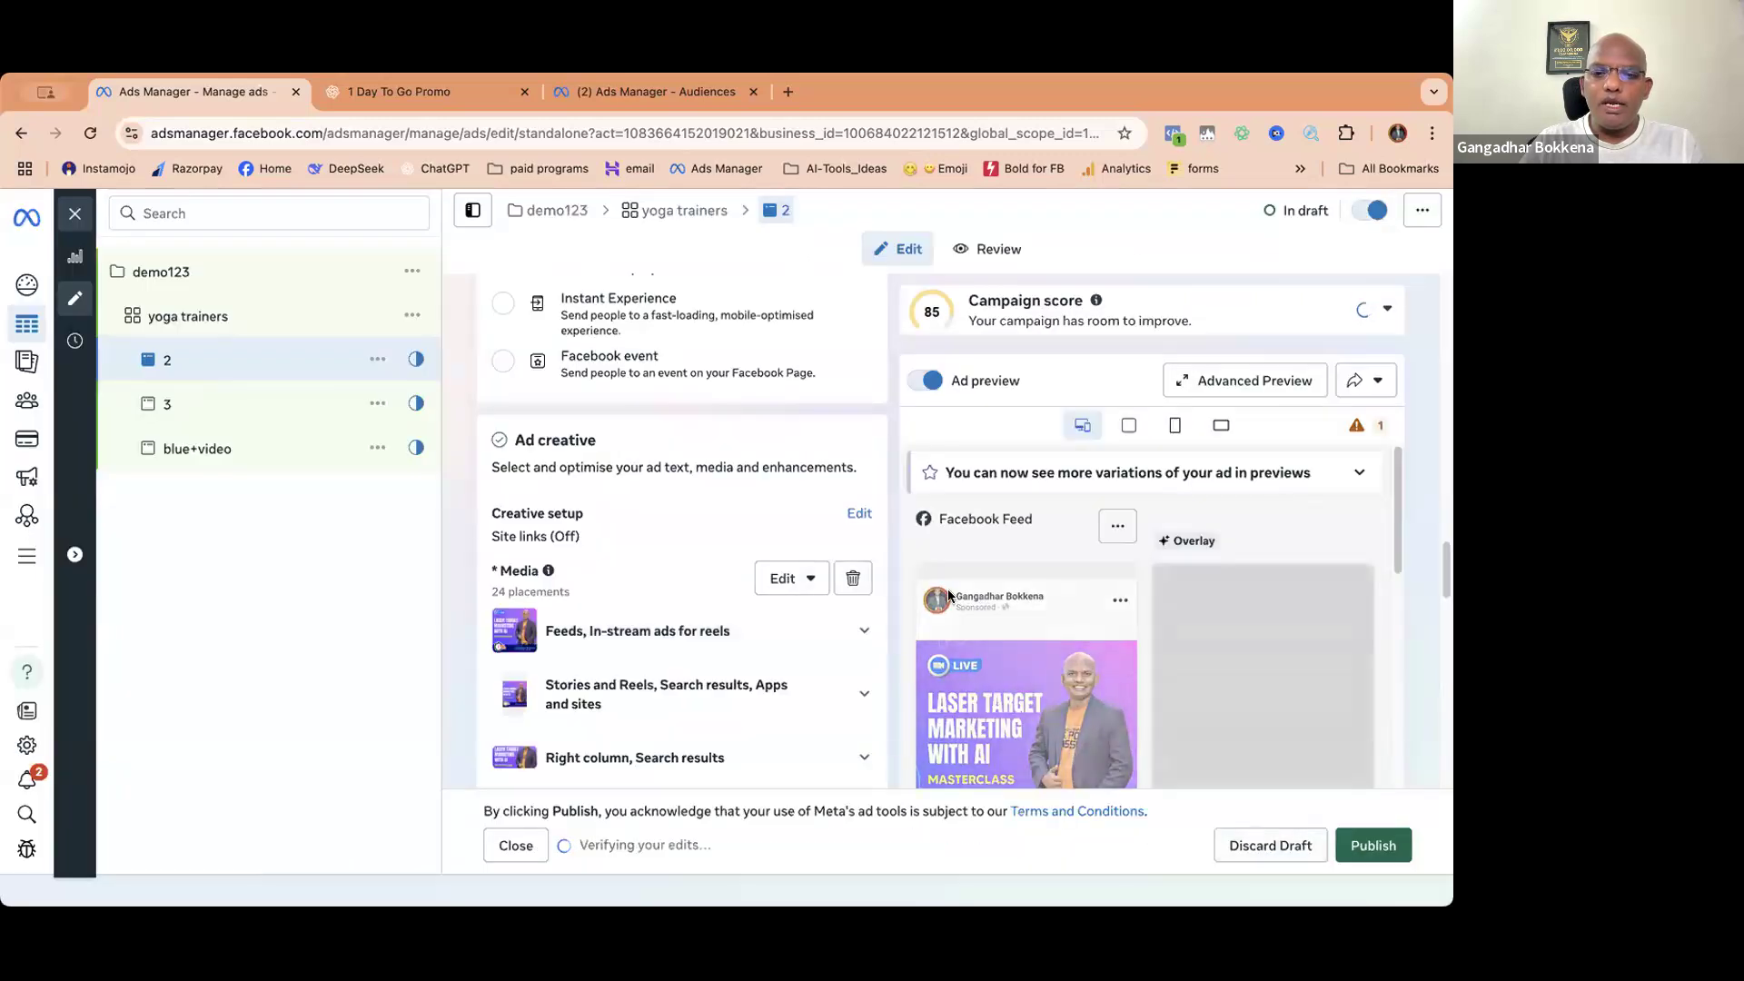
scroll(1079, 627, down, 3)
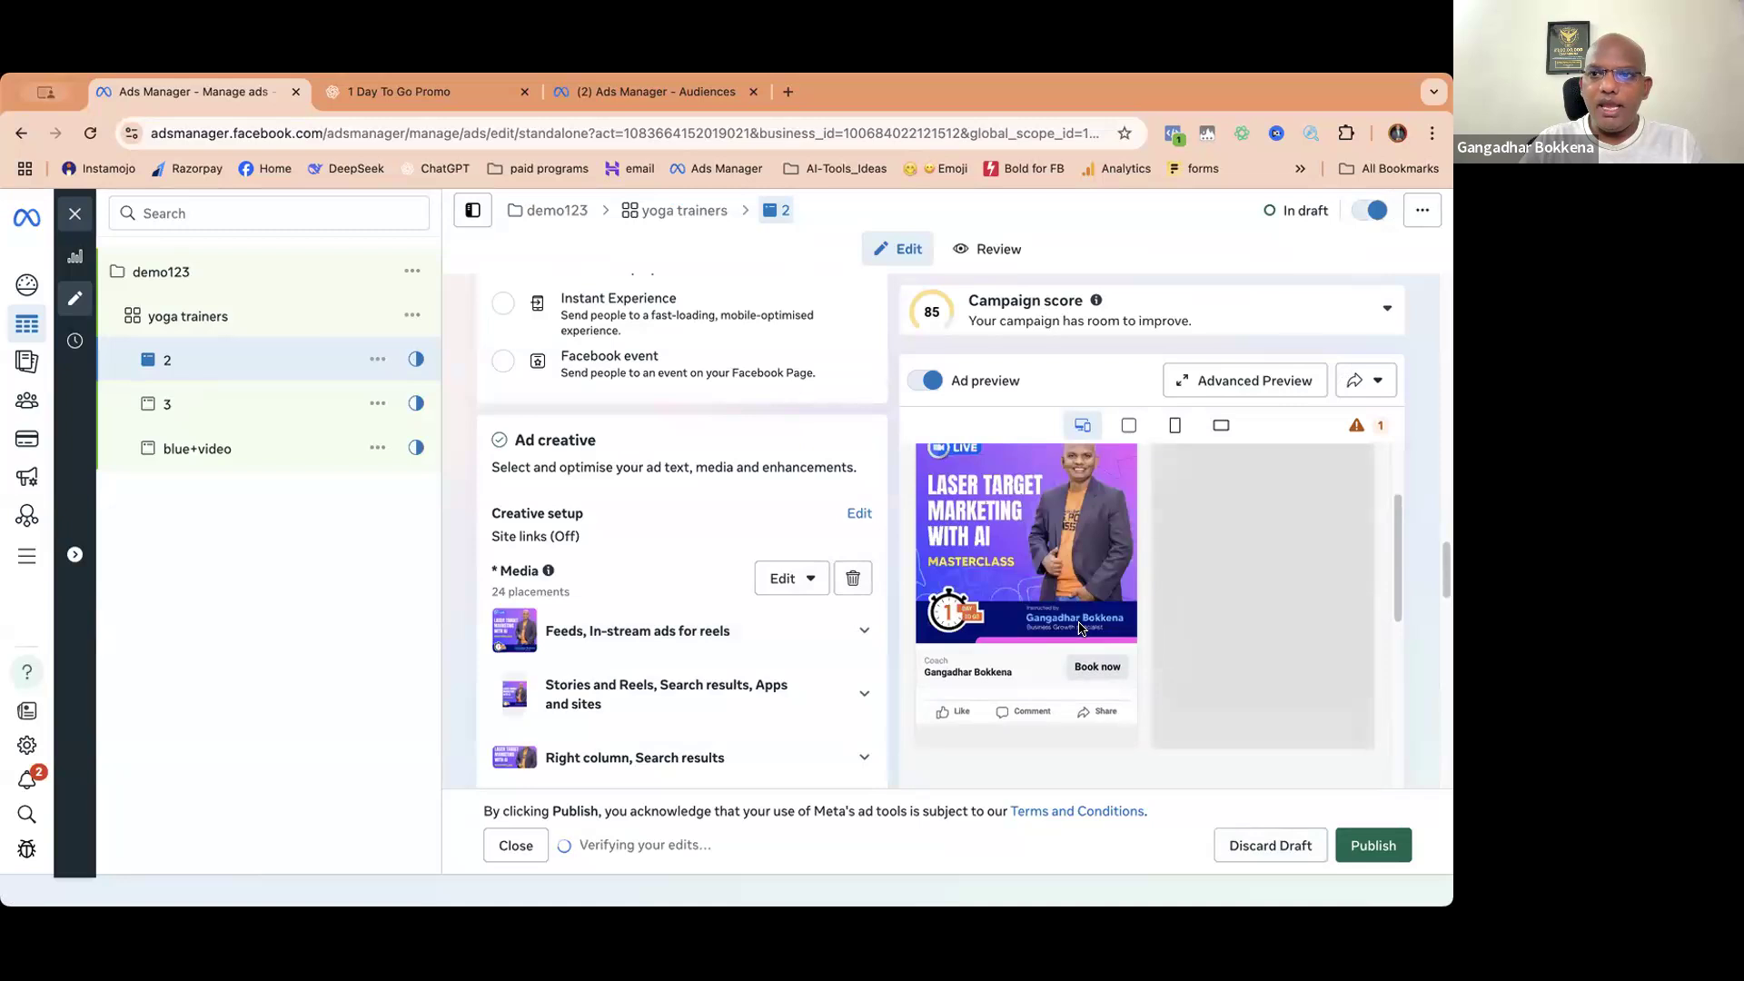
- Replace ad 3's image with the 21dayAI account image and finish its creative with default crops, no generated images and default enhancements
click(198, 408)
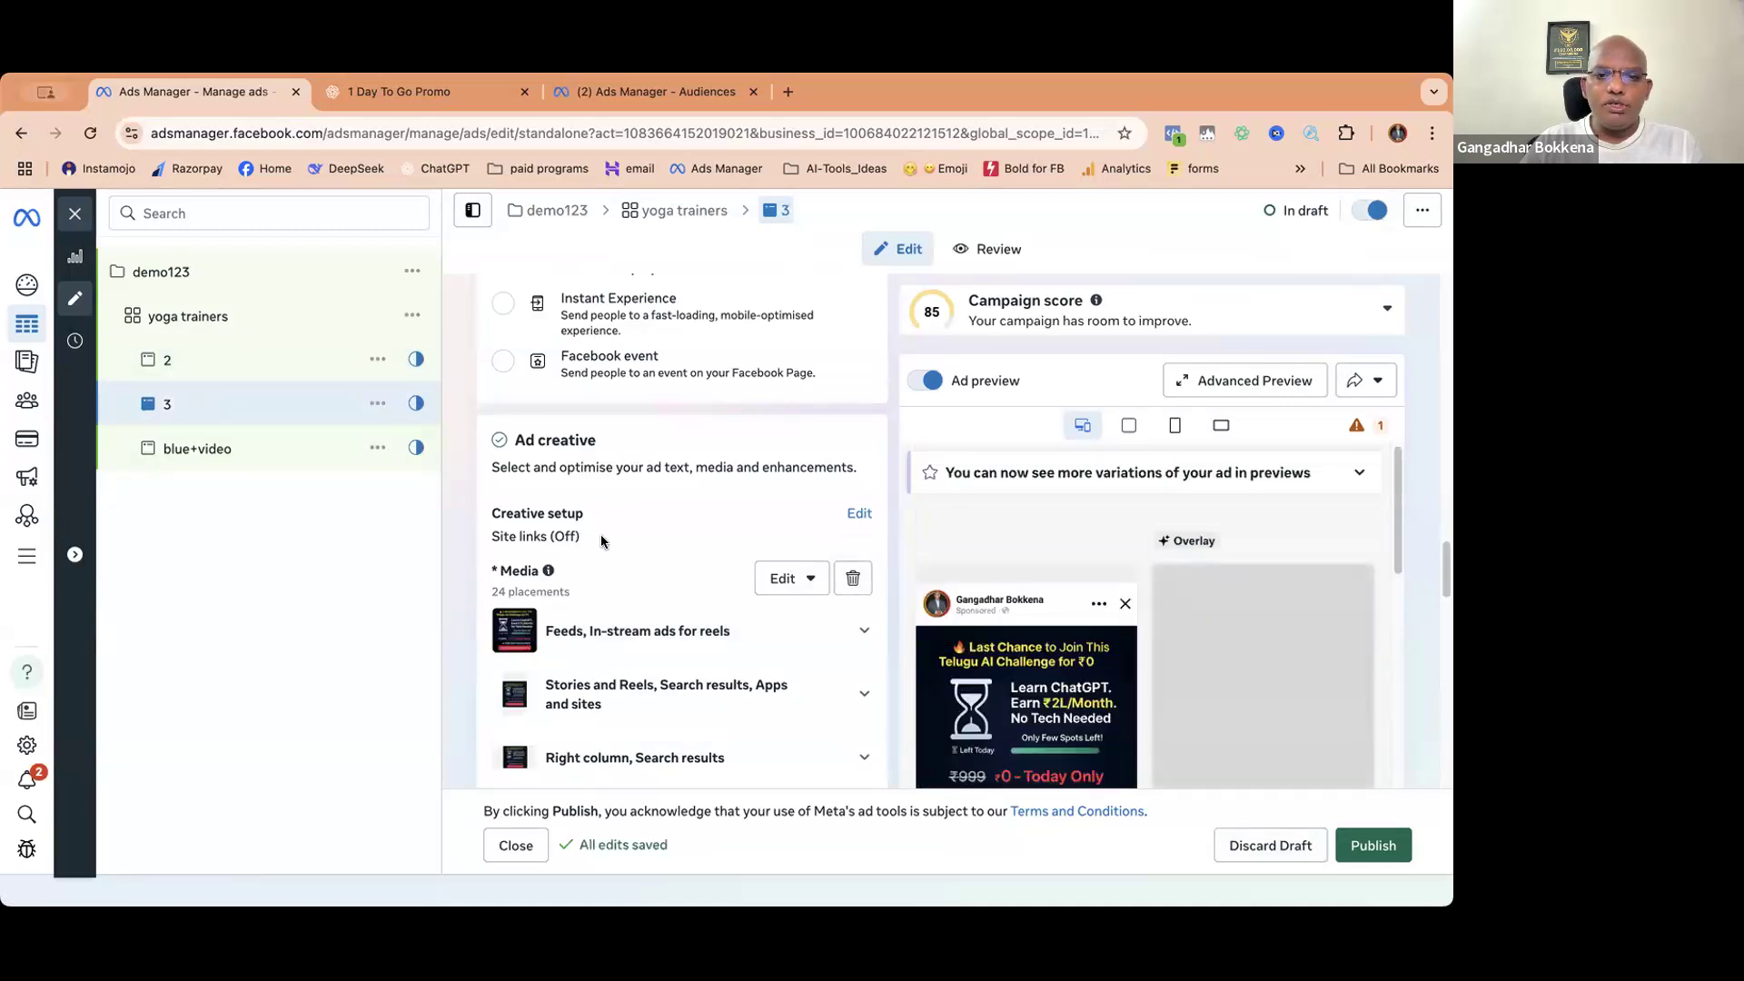
click(794, 580)
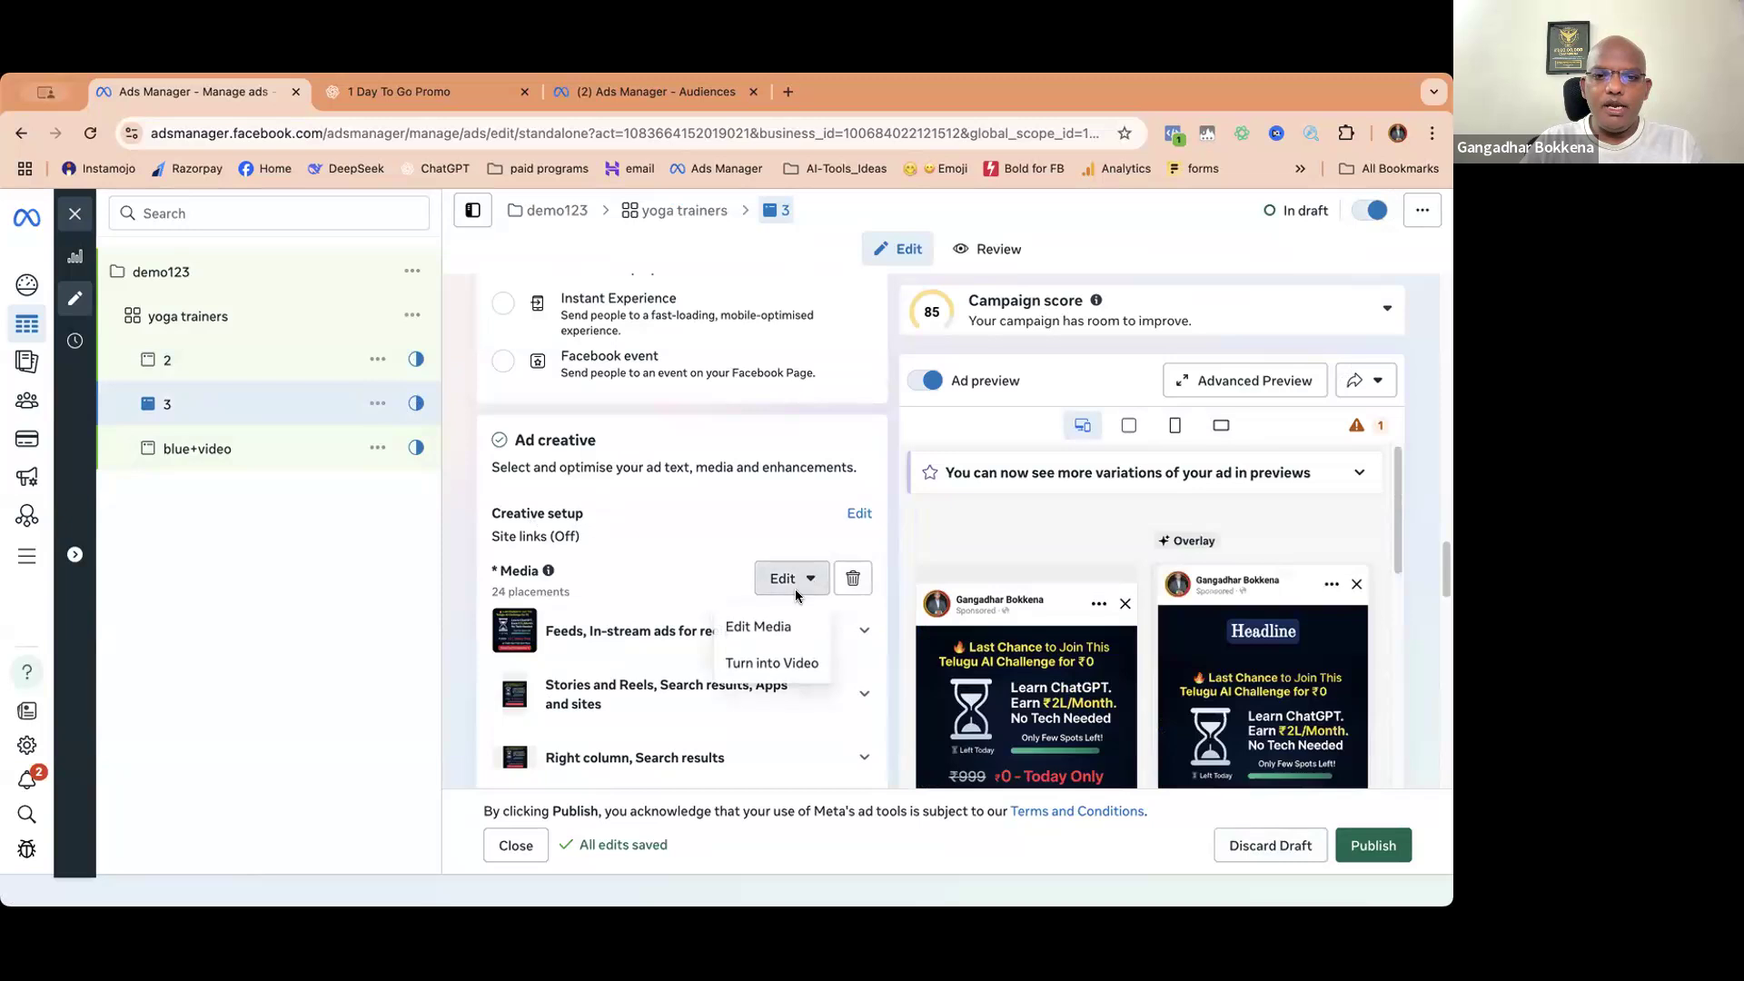
click(761, 626)
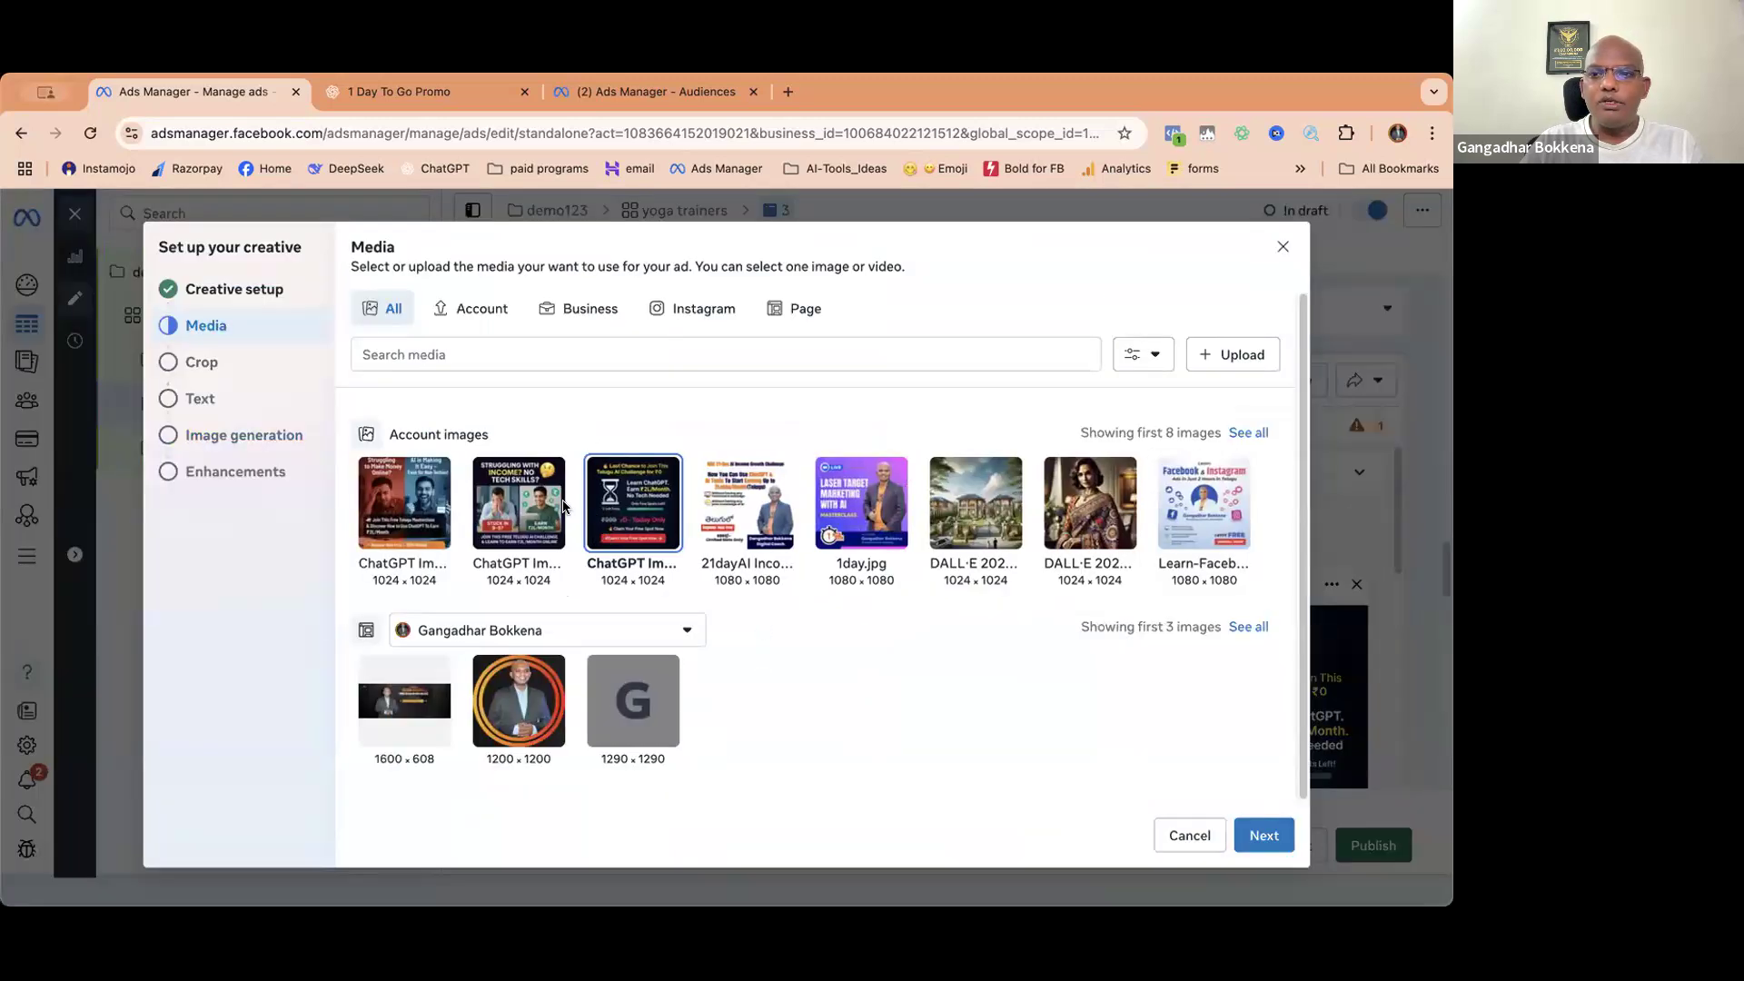
click(778, 521)
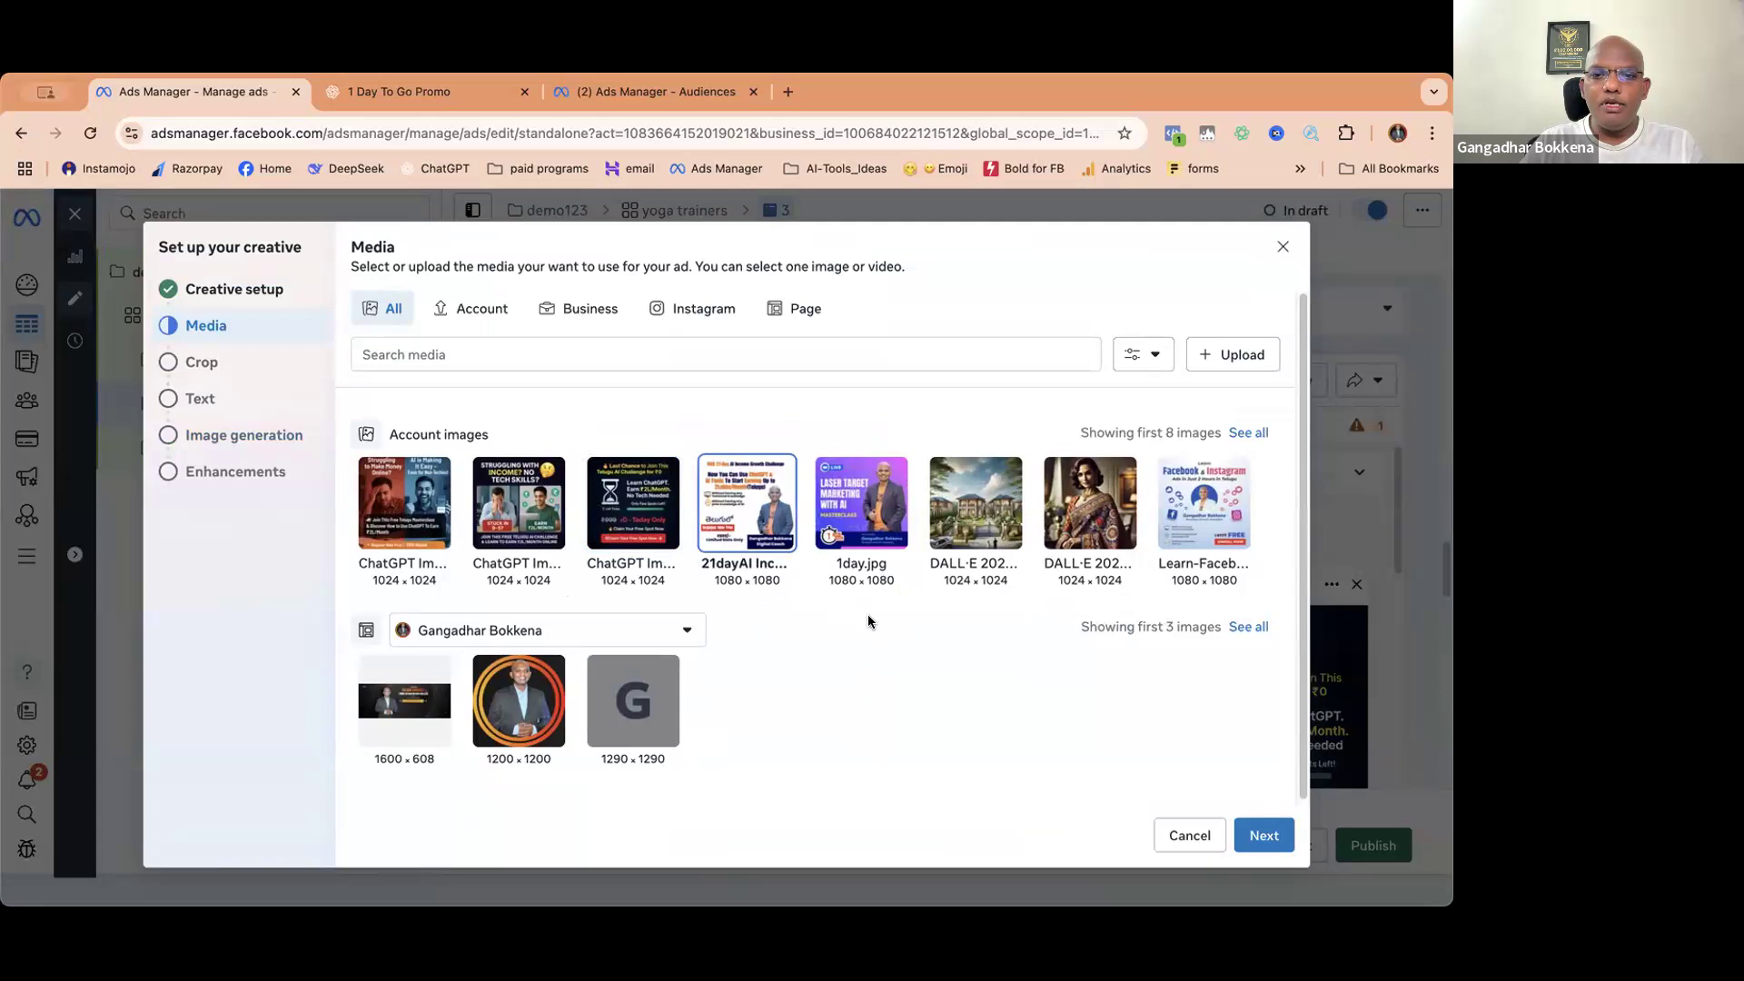
click(1246, 830)
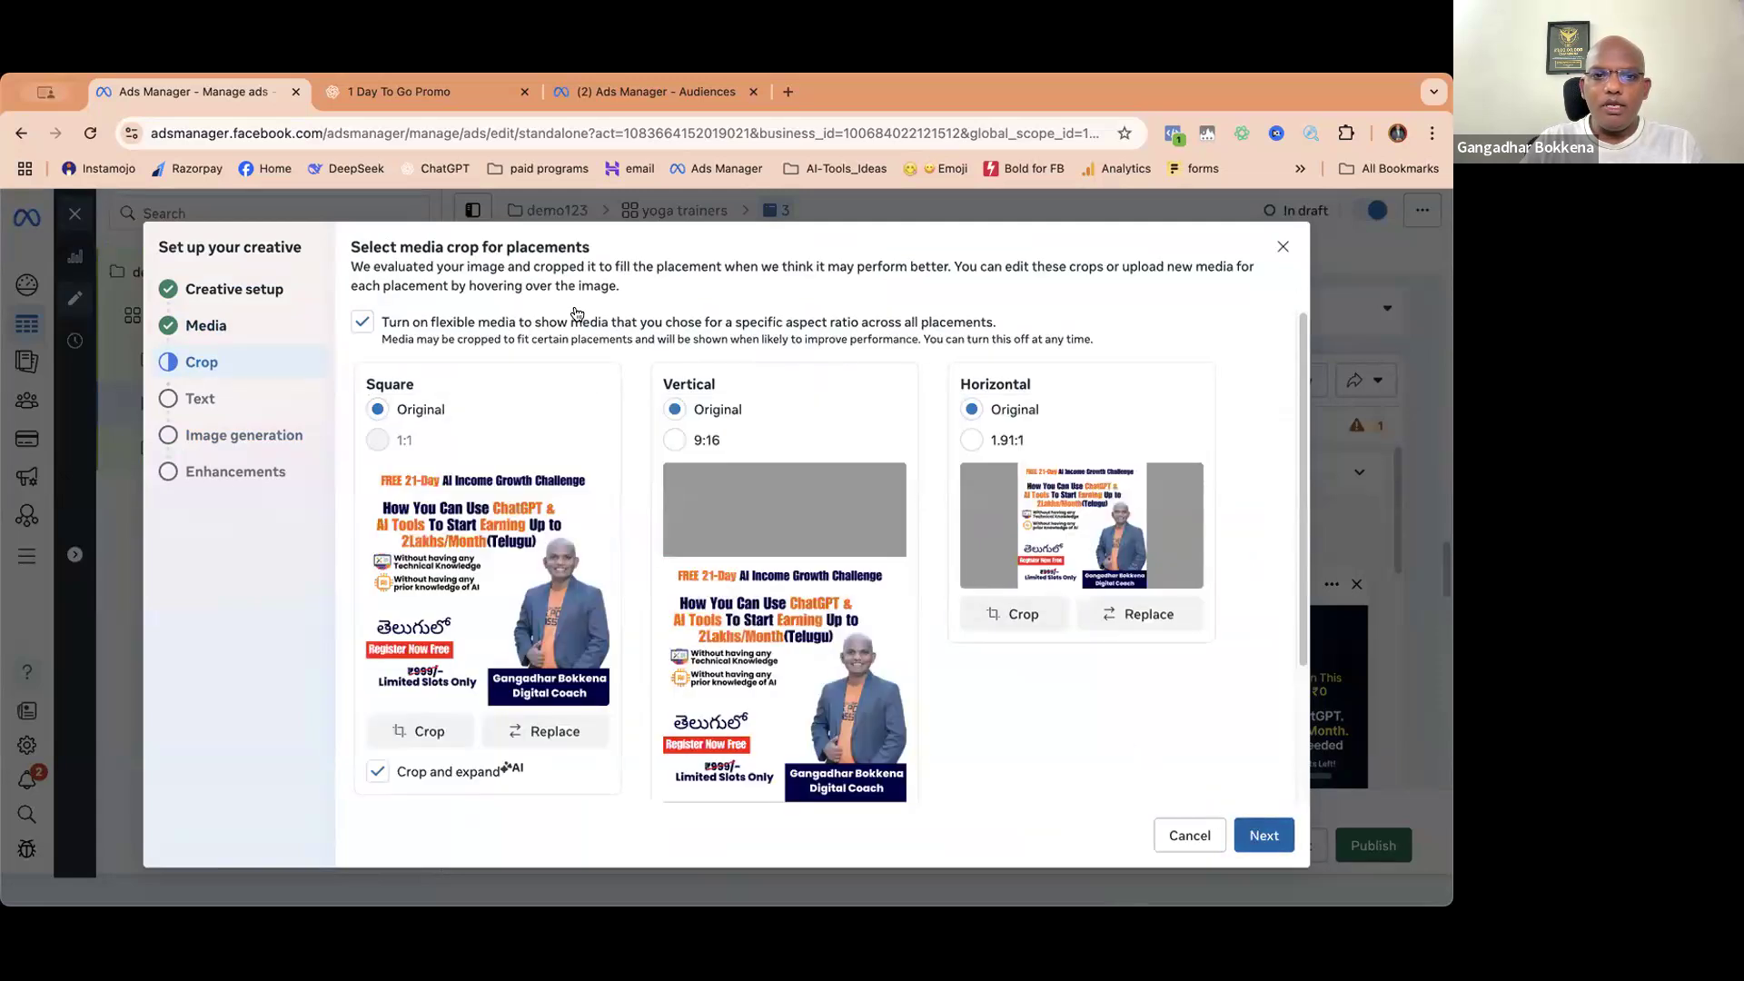
click(1262, 834)
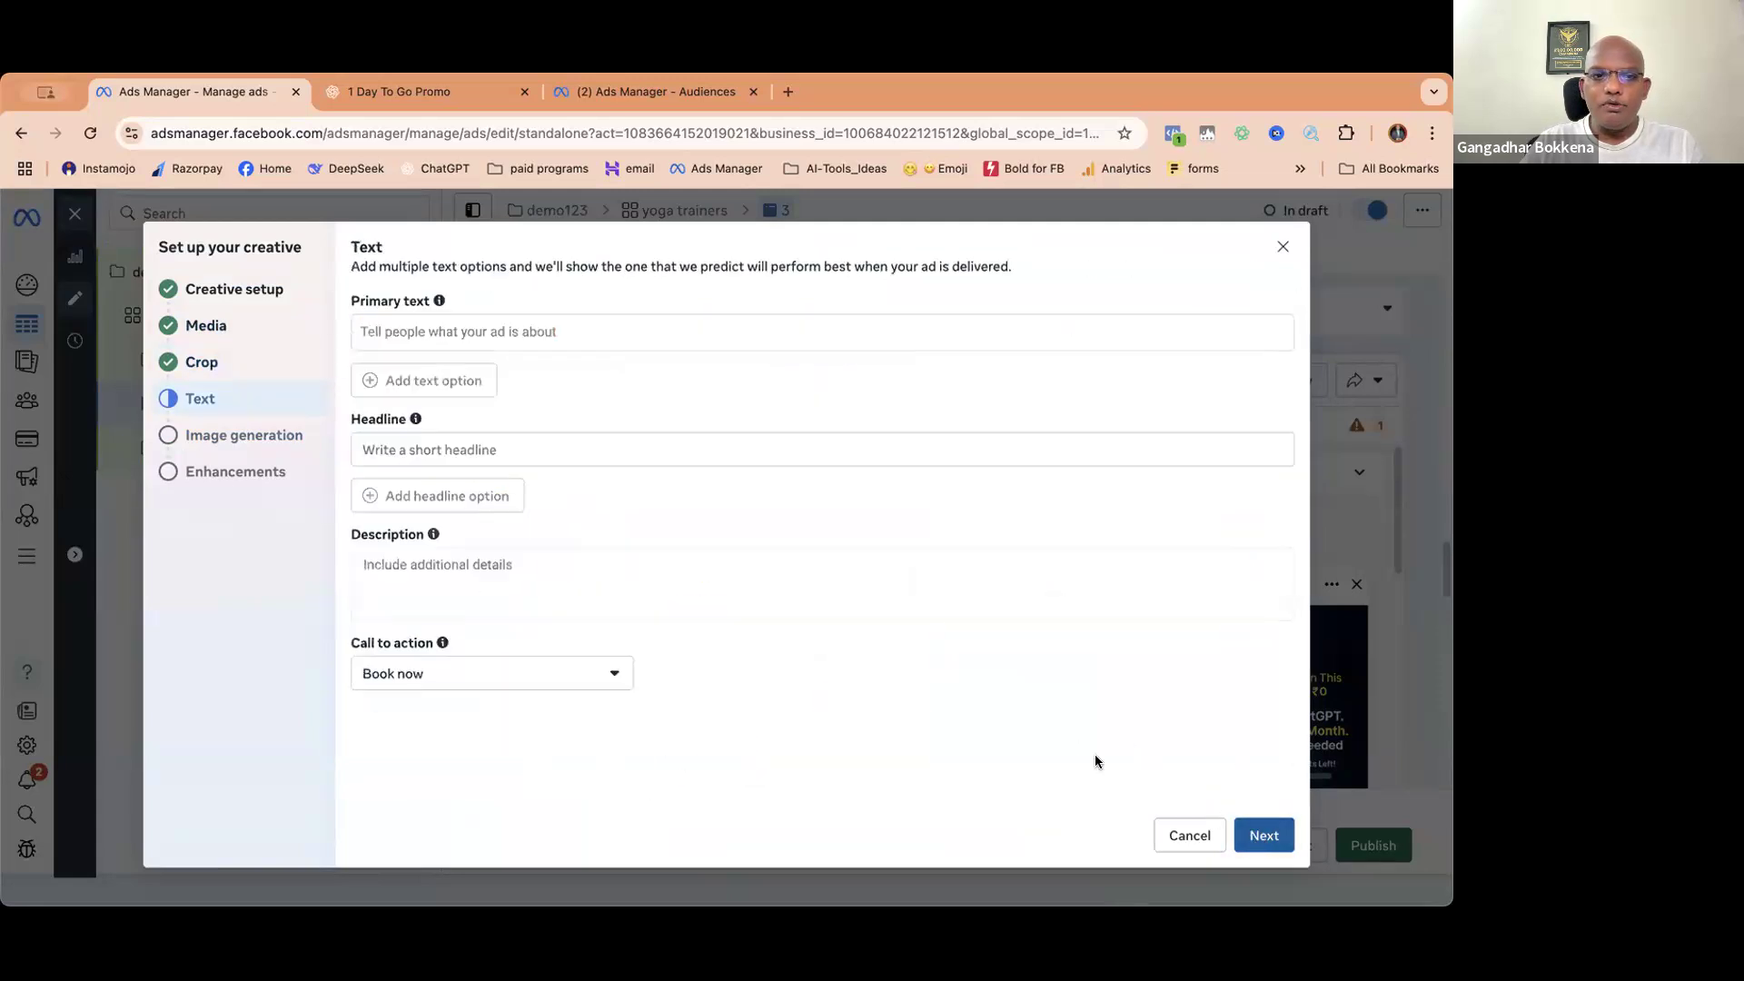
click(1246, 833)
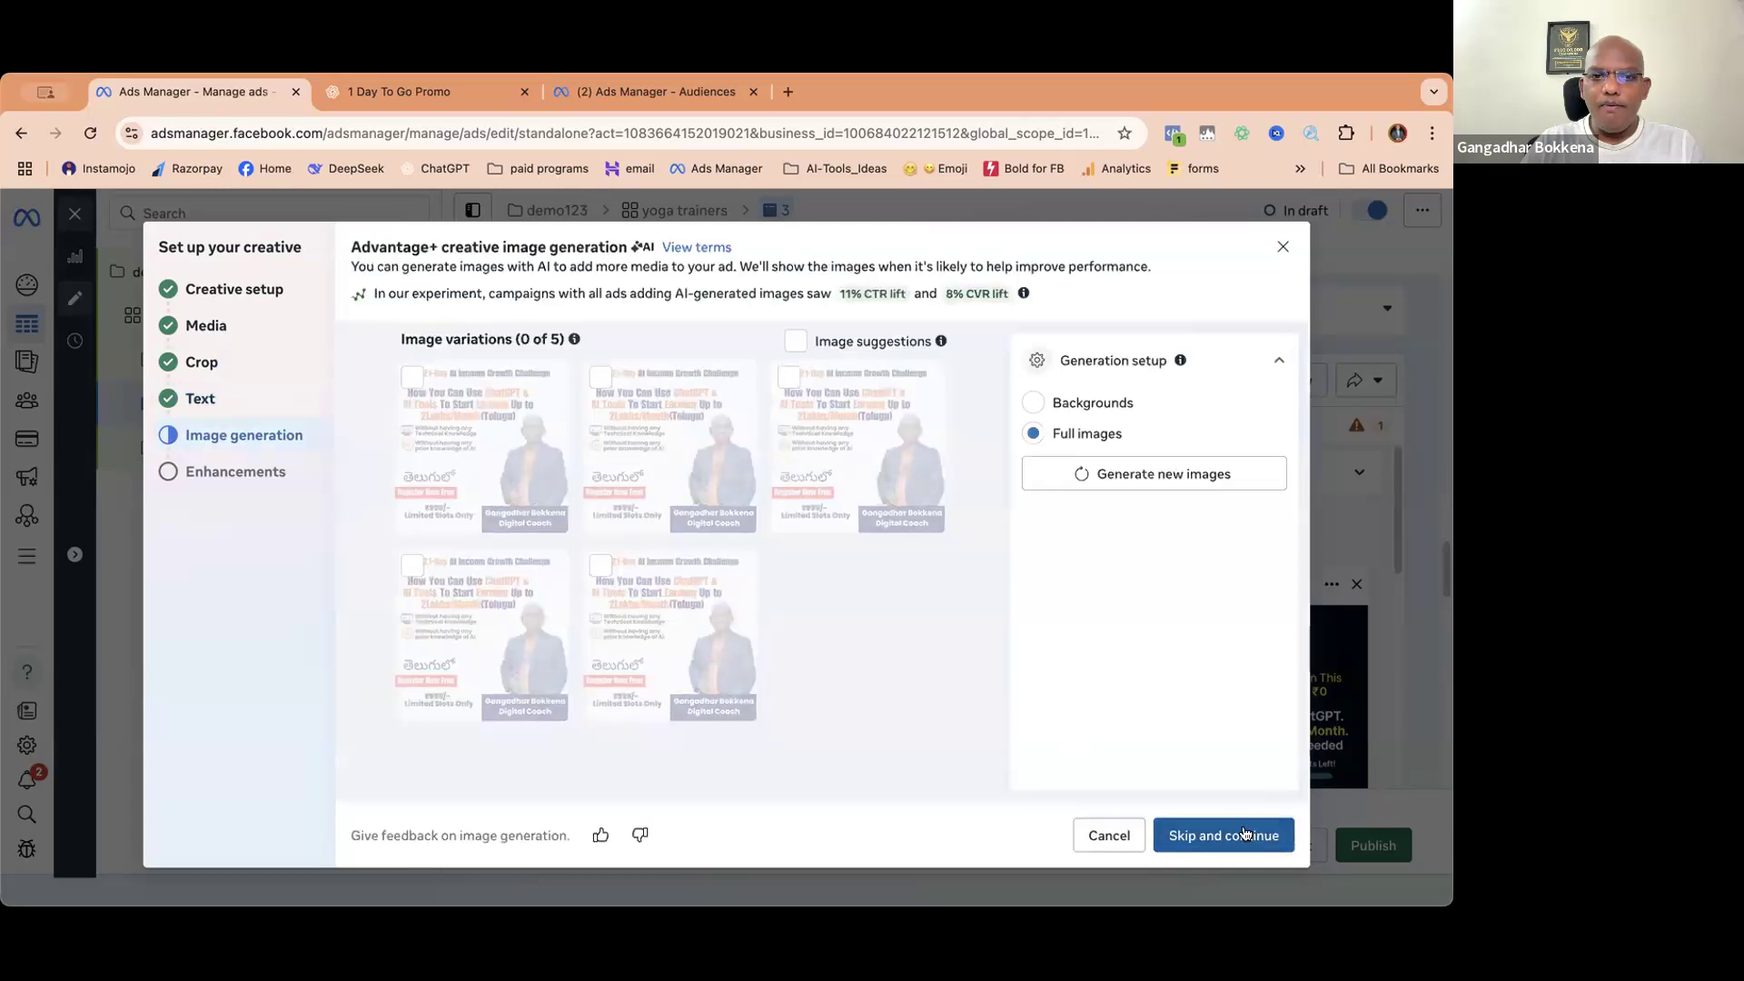
click(1184, 833)
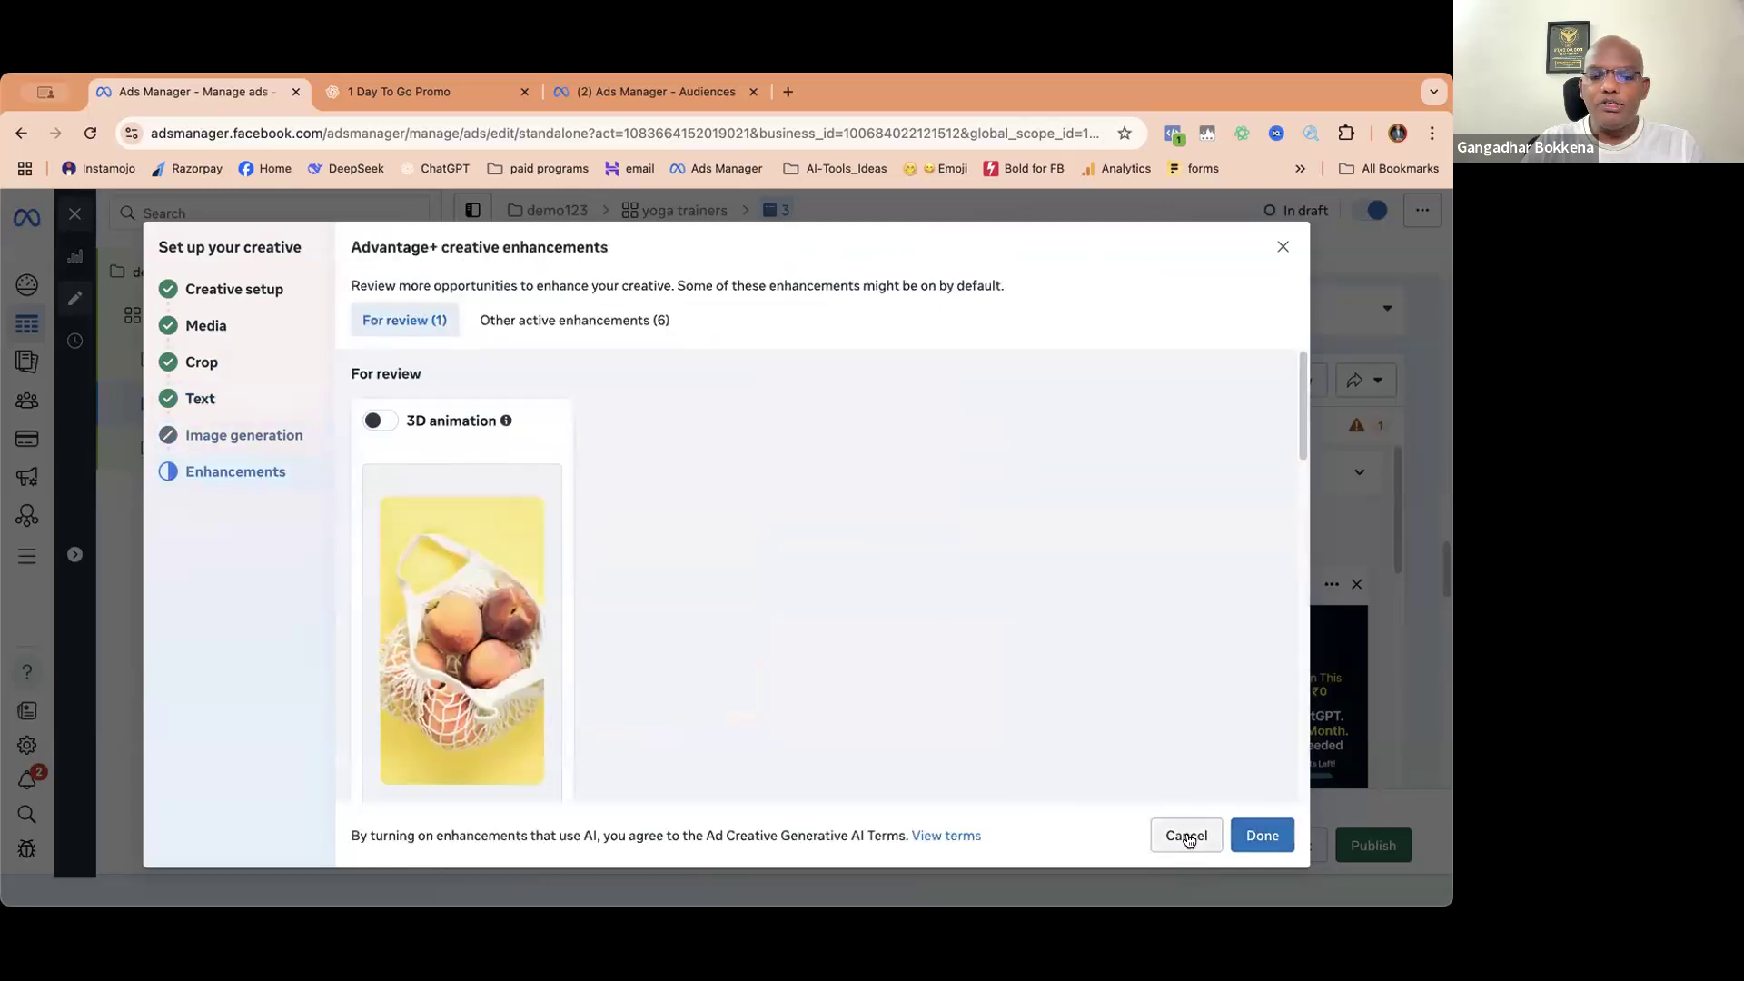
click(1258, 835)
- Duplicate the yoga trainers ad set four times within the original campaign, keeping existing reactions, comments and shares on the new ads
click(218, 364)
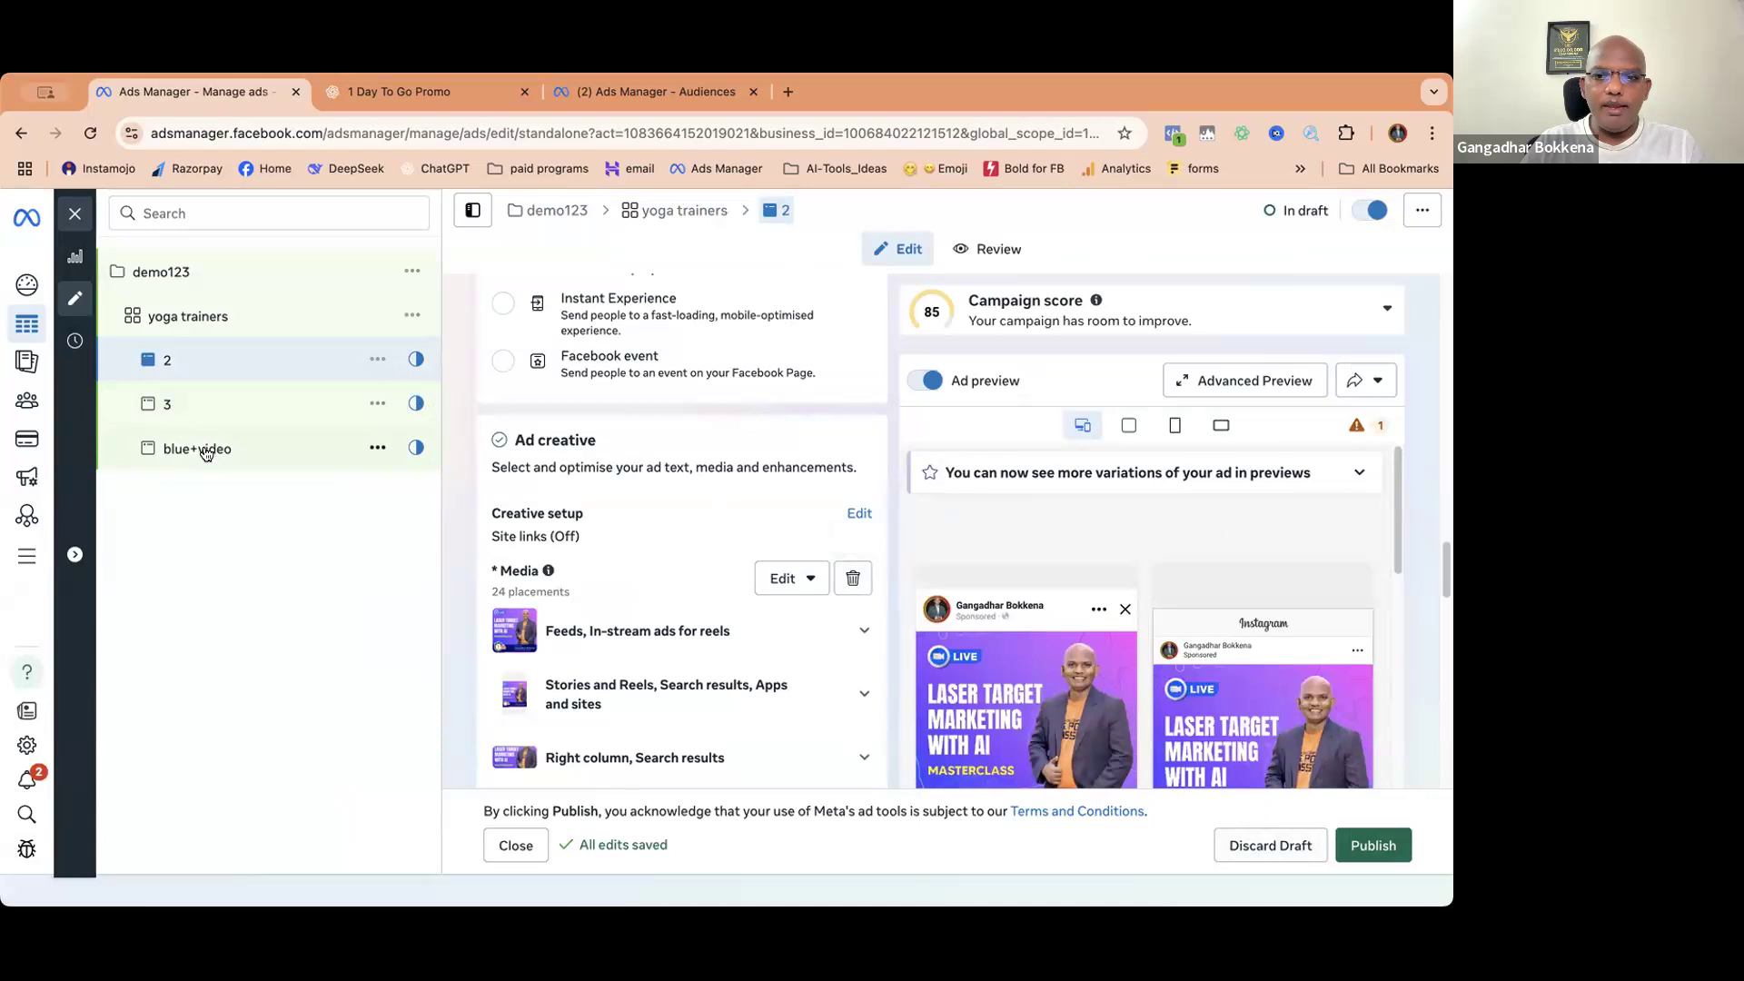
click(206, 451)
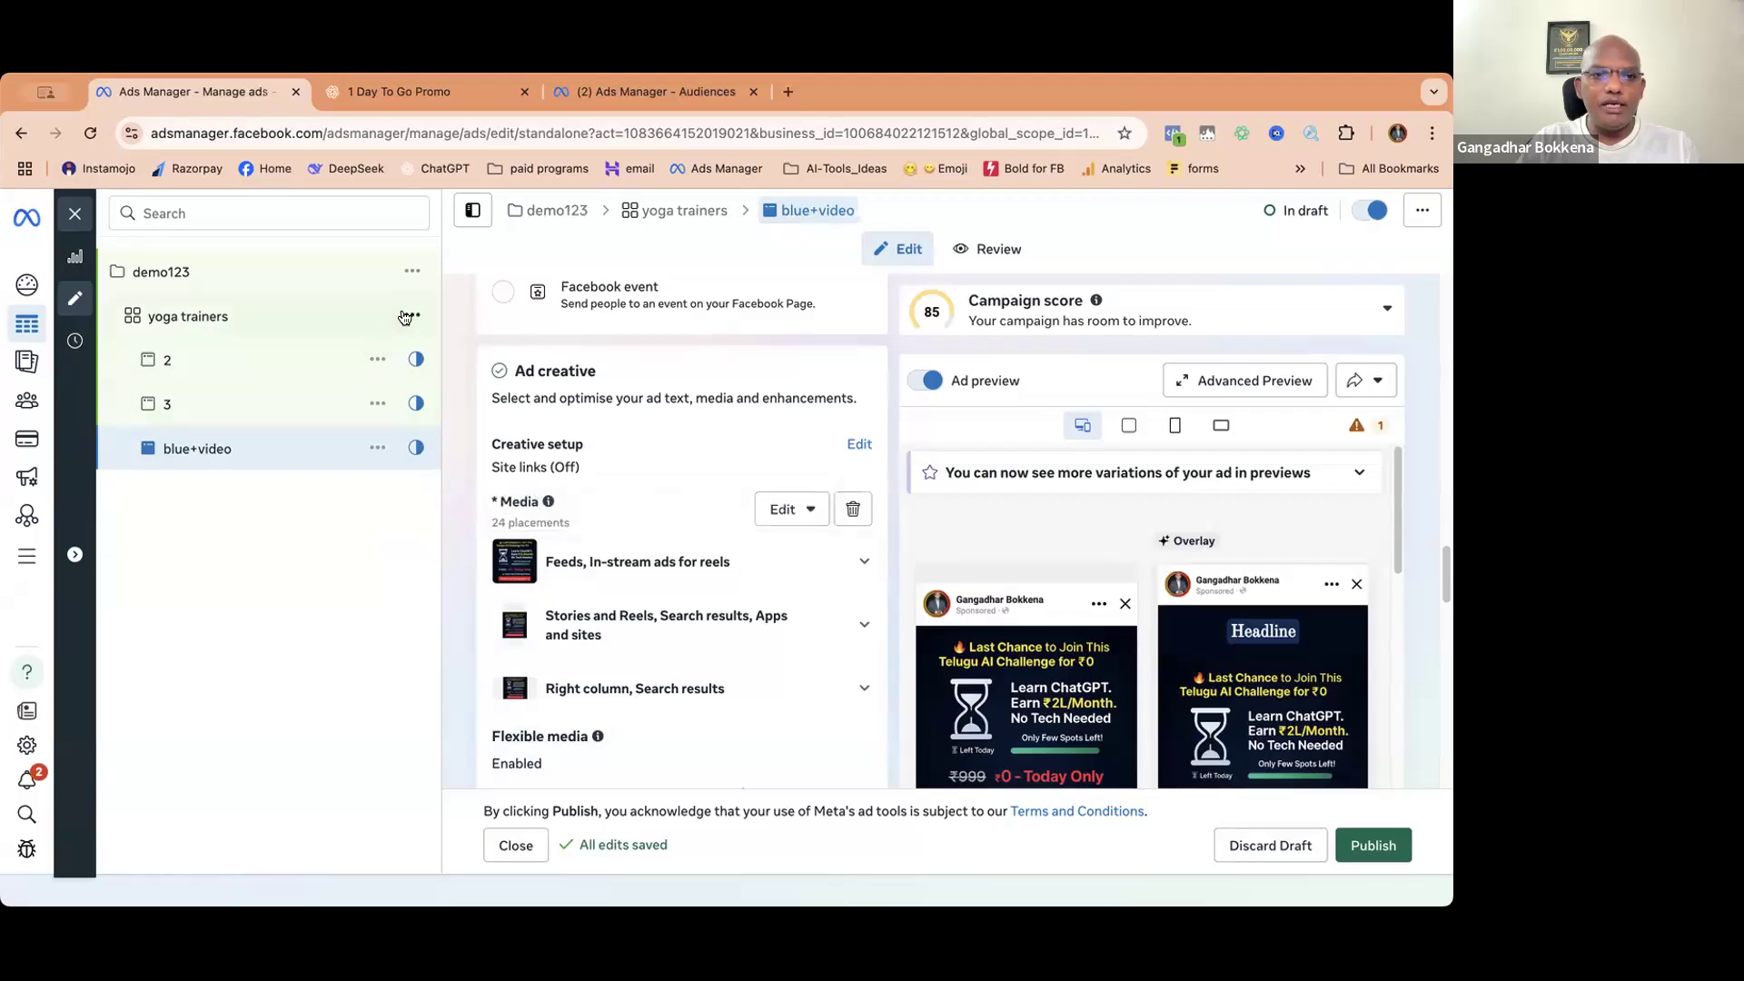
click(409, 316)
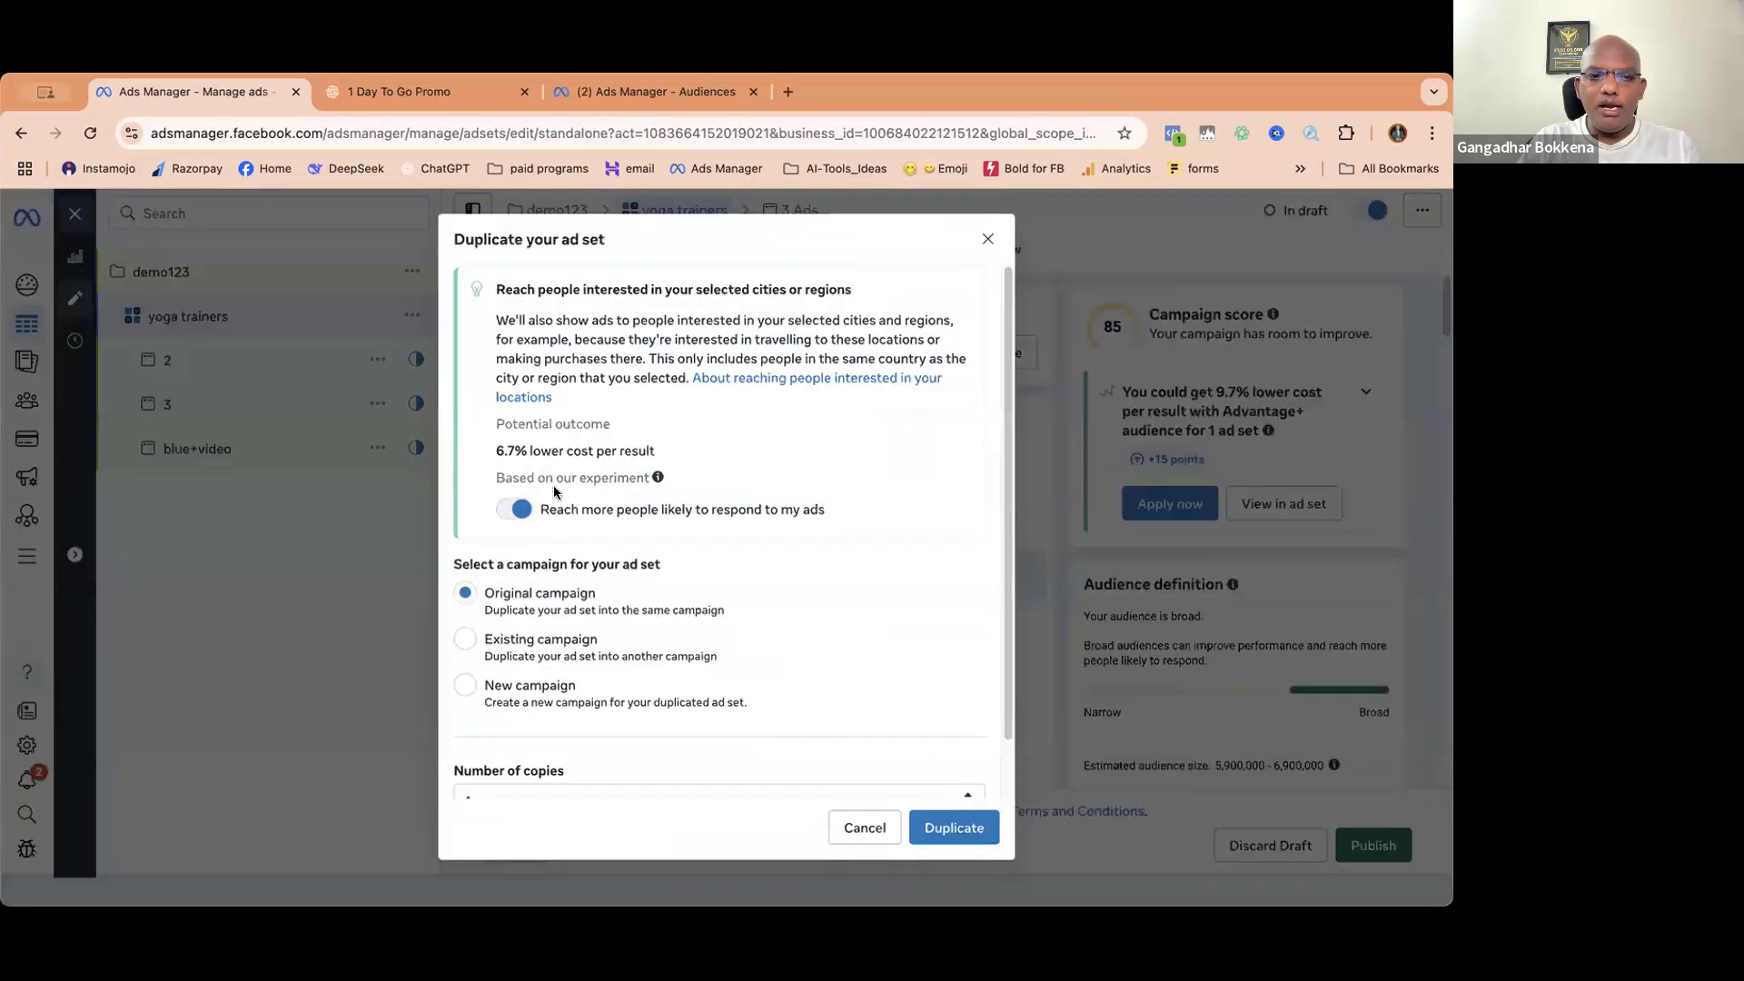
scroll(879, 675, down, 2)
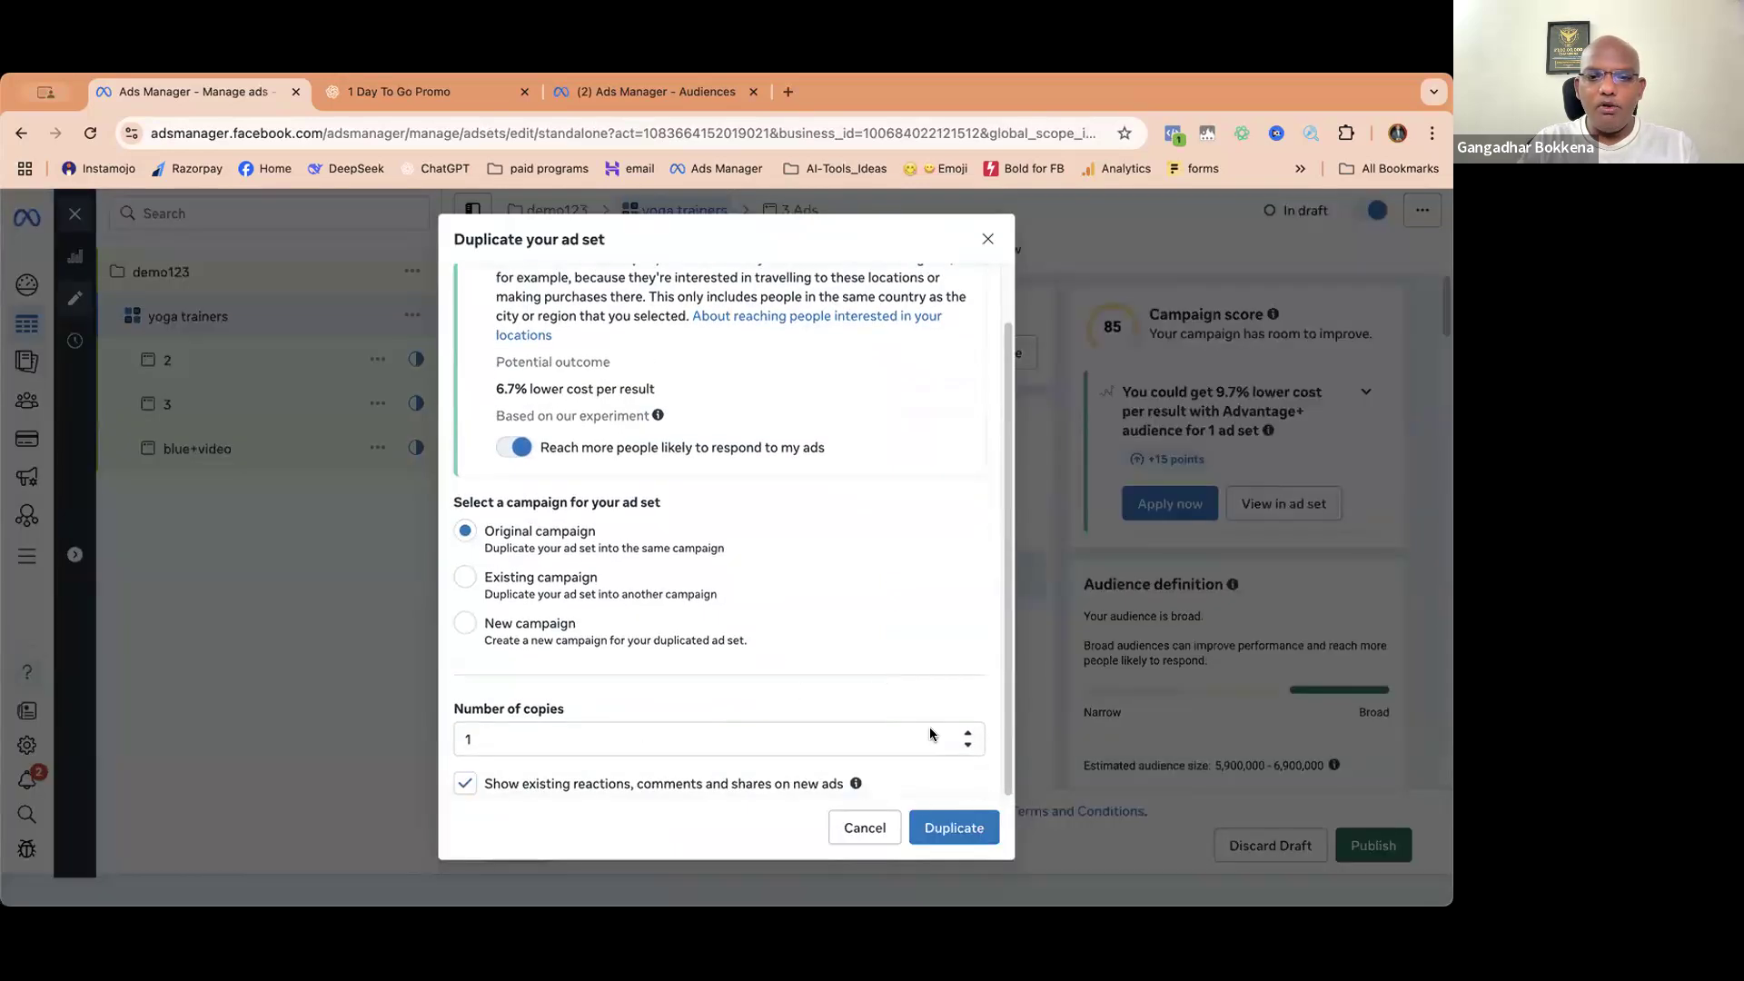
click(969, 734)
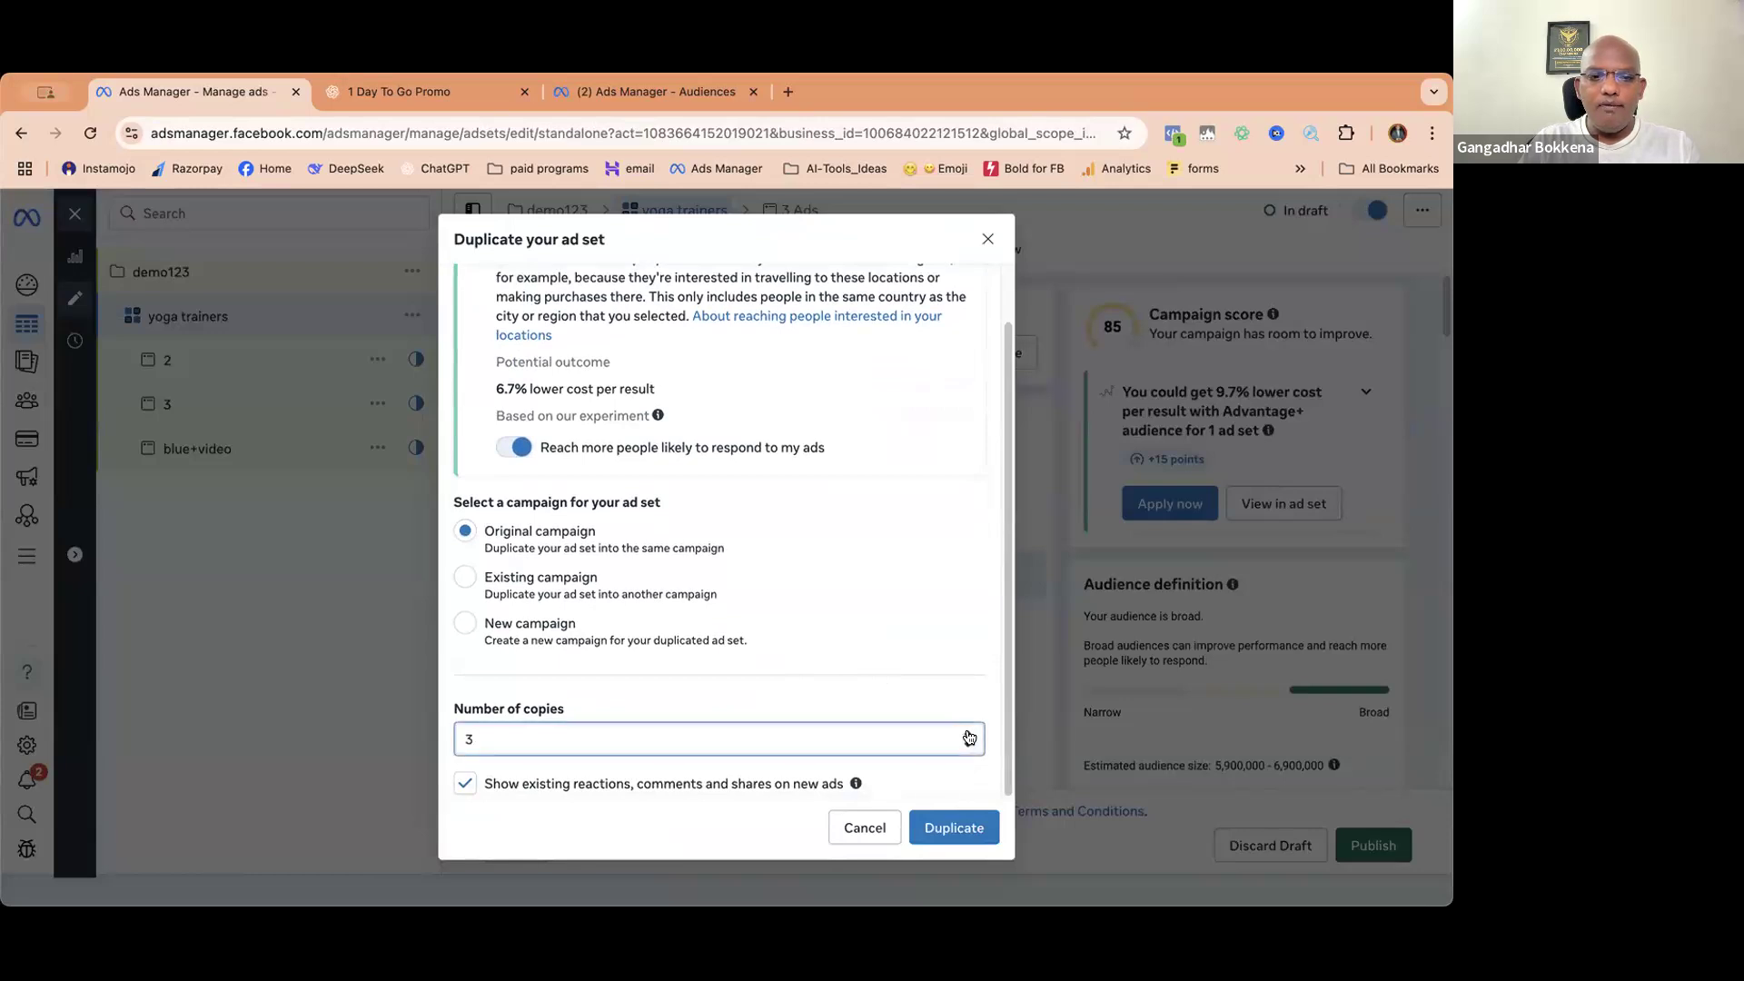
click(961, 828)
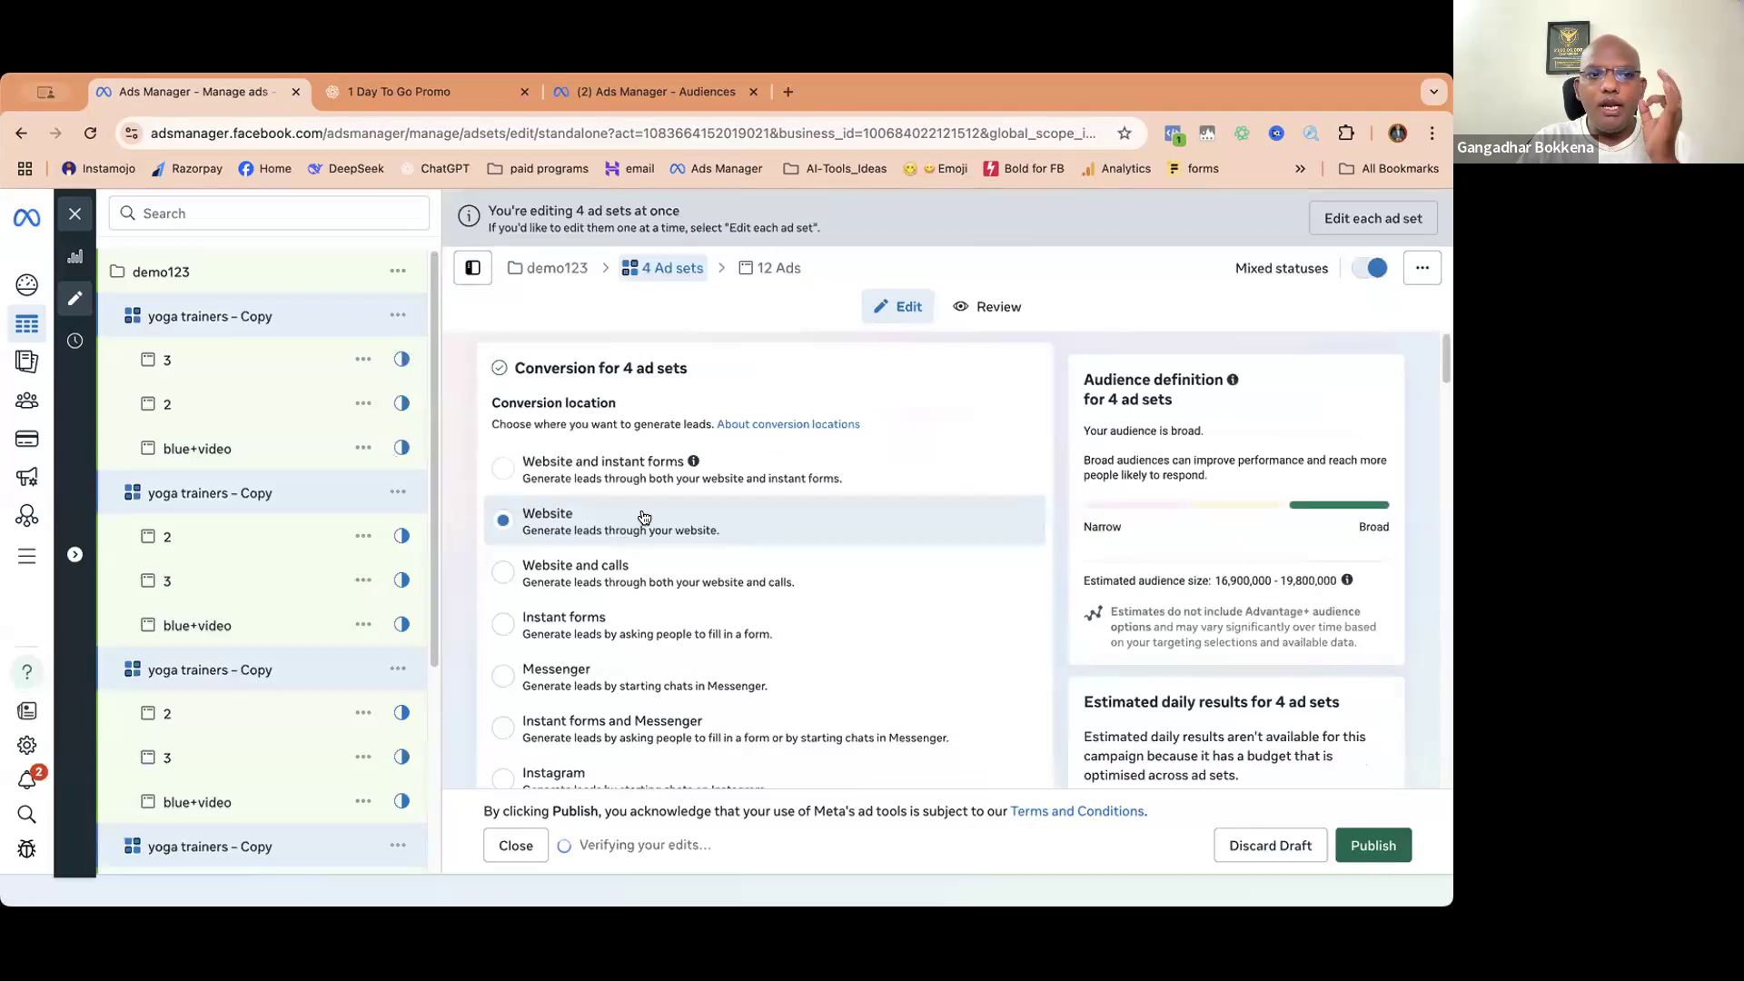
- Rename the second yoga trainers – Copy ad set as teacher
click(231, 487)
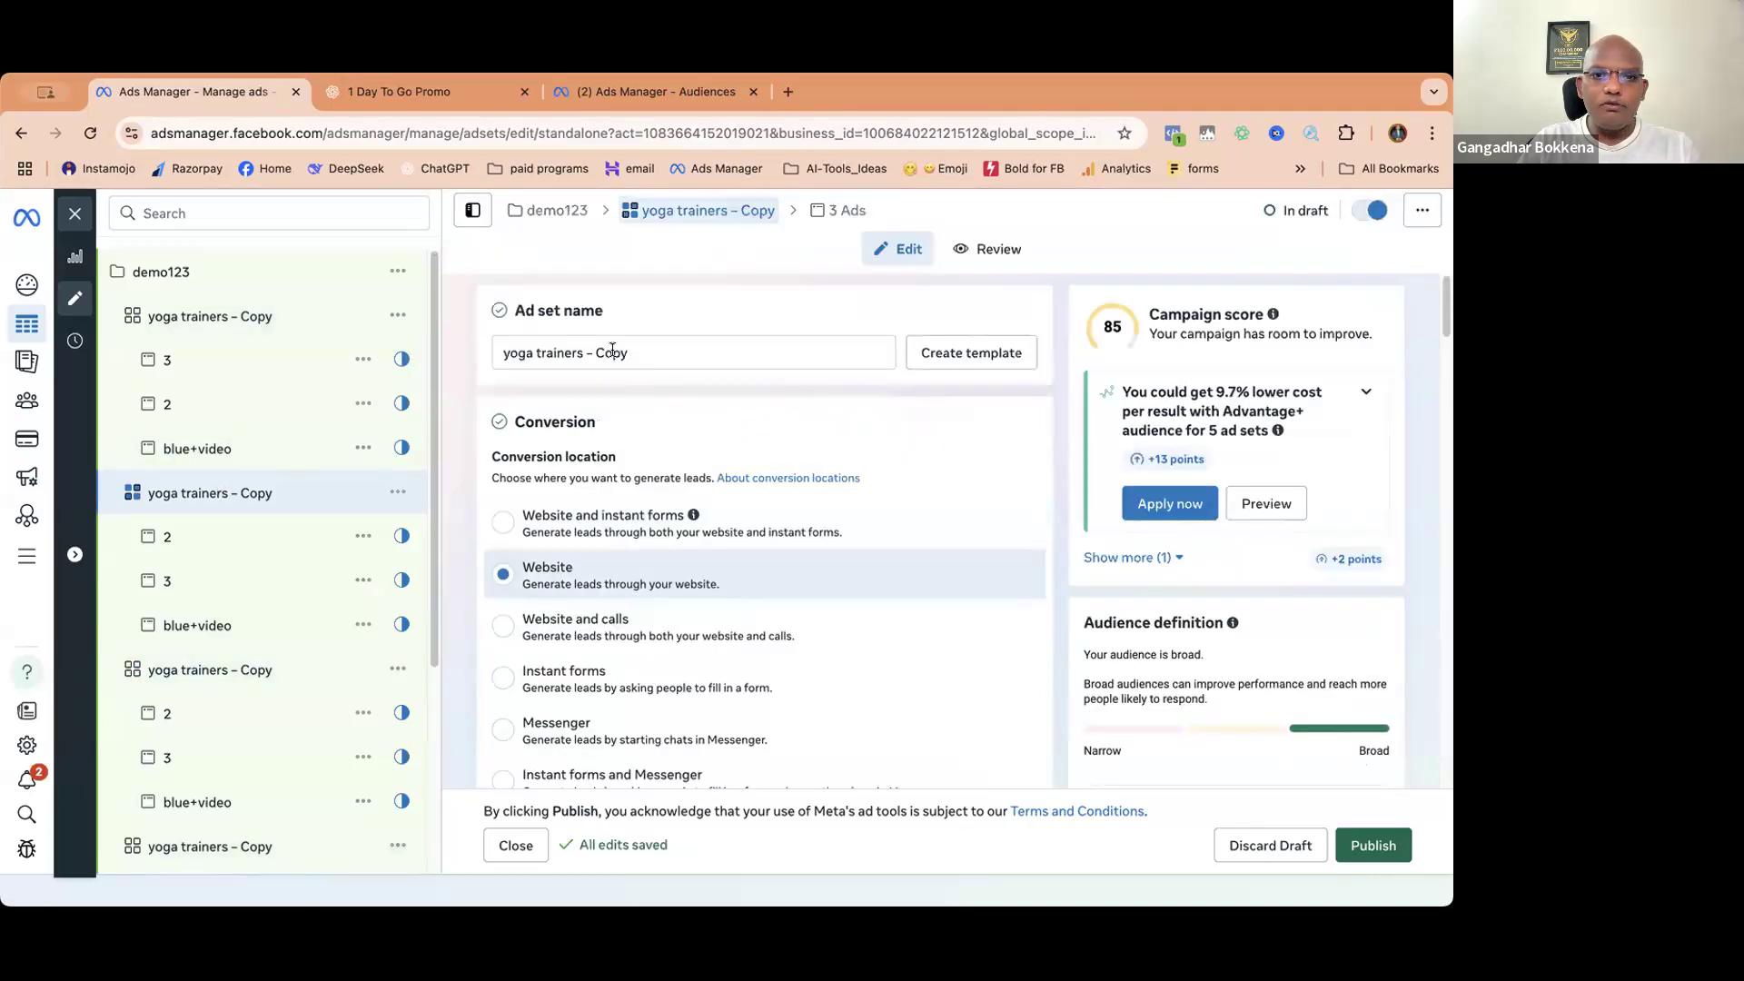
drag(501, 351, 700, 368)
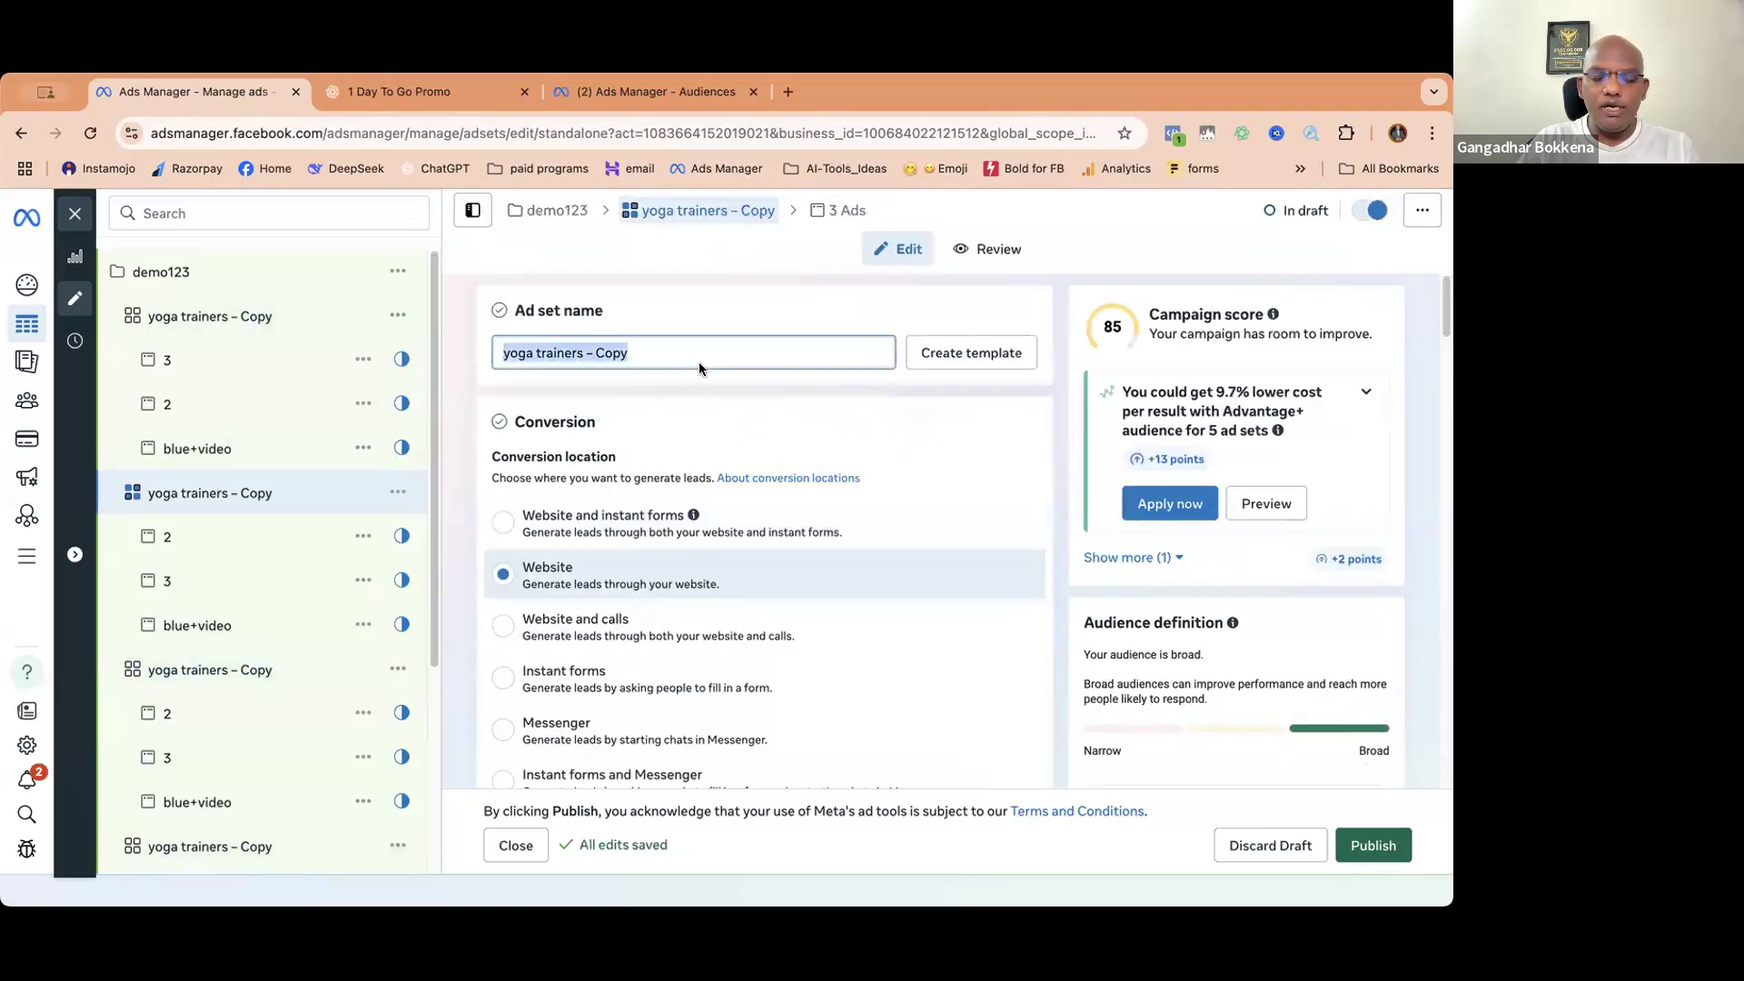
key(BackSpace)
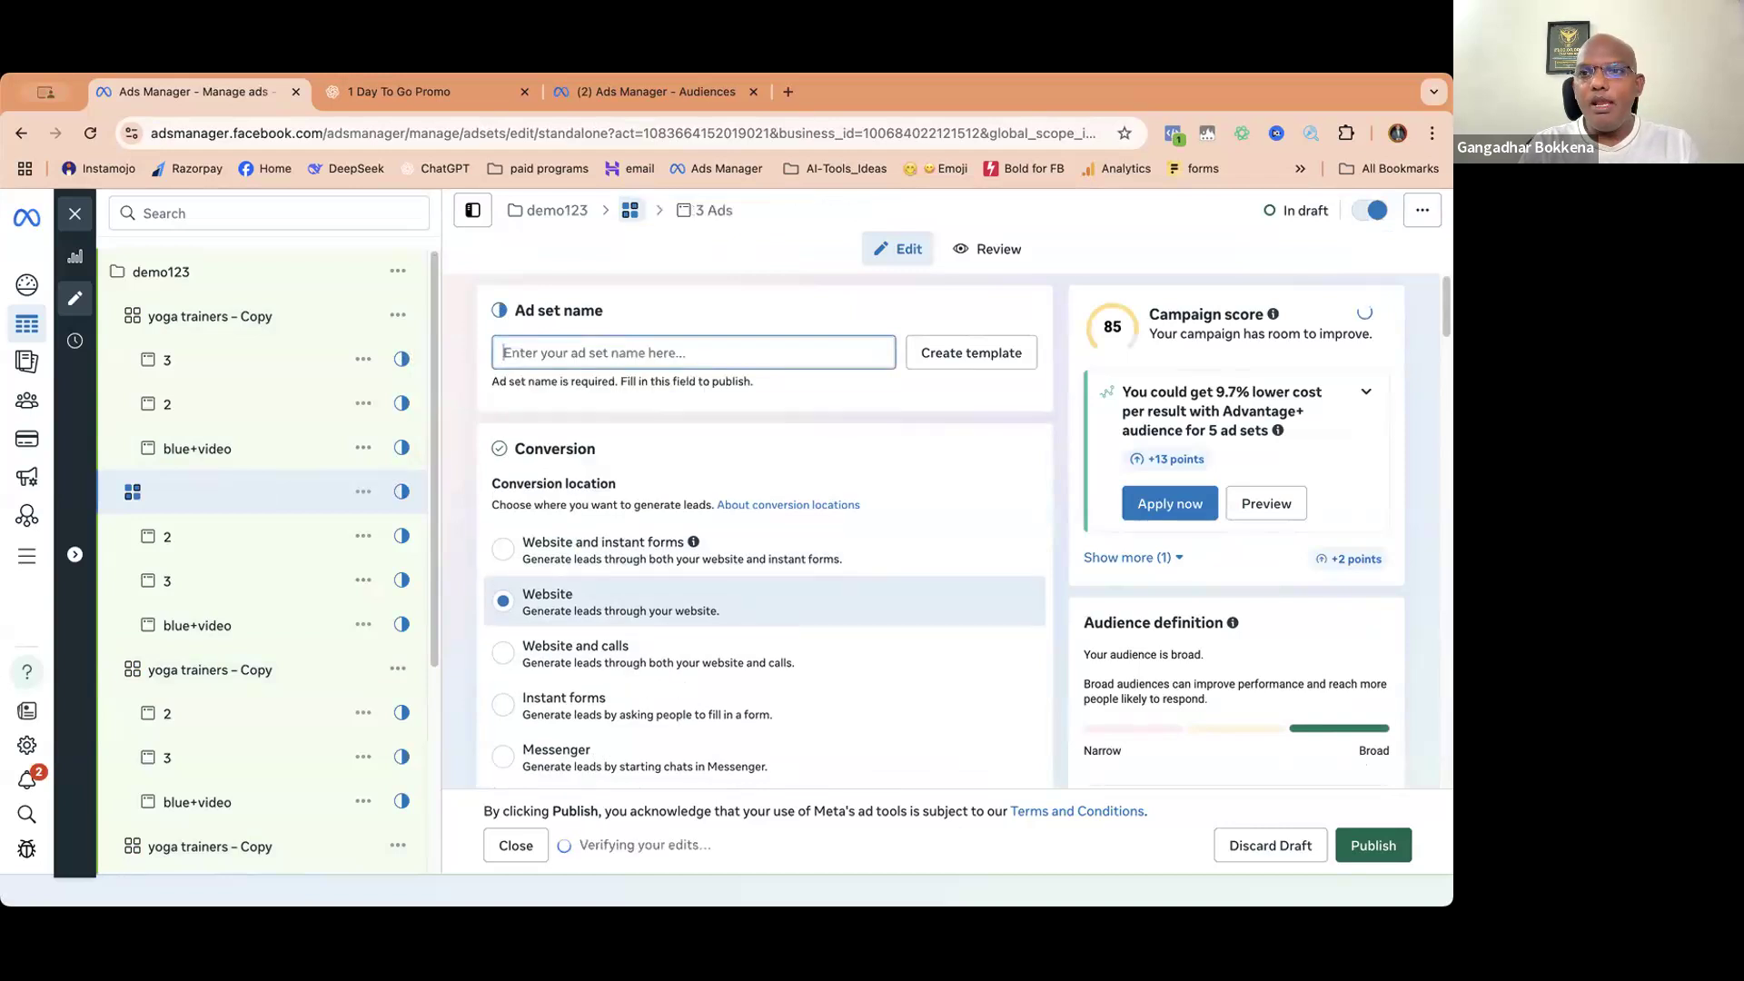
text(teacher)
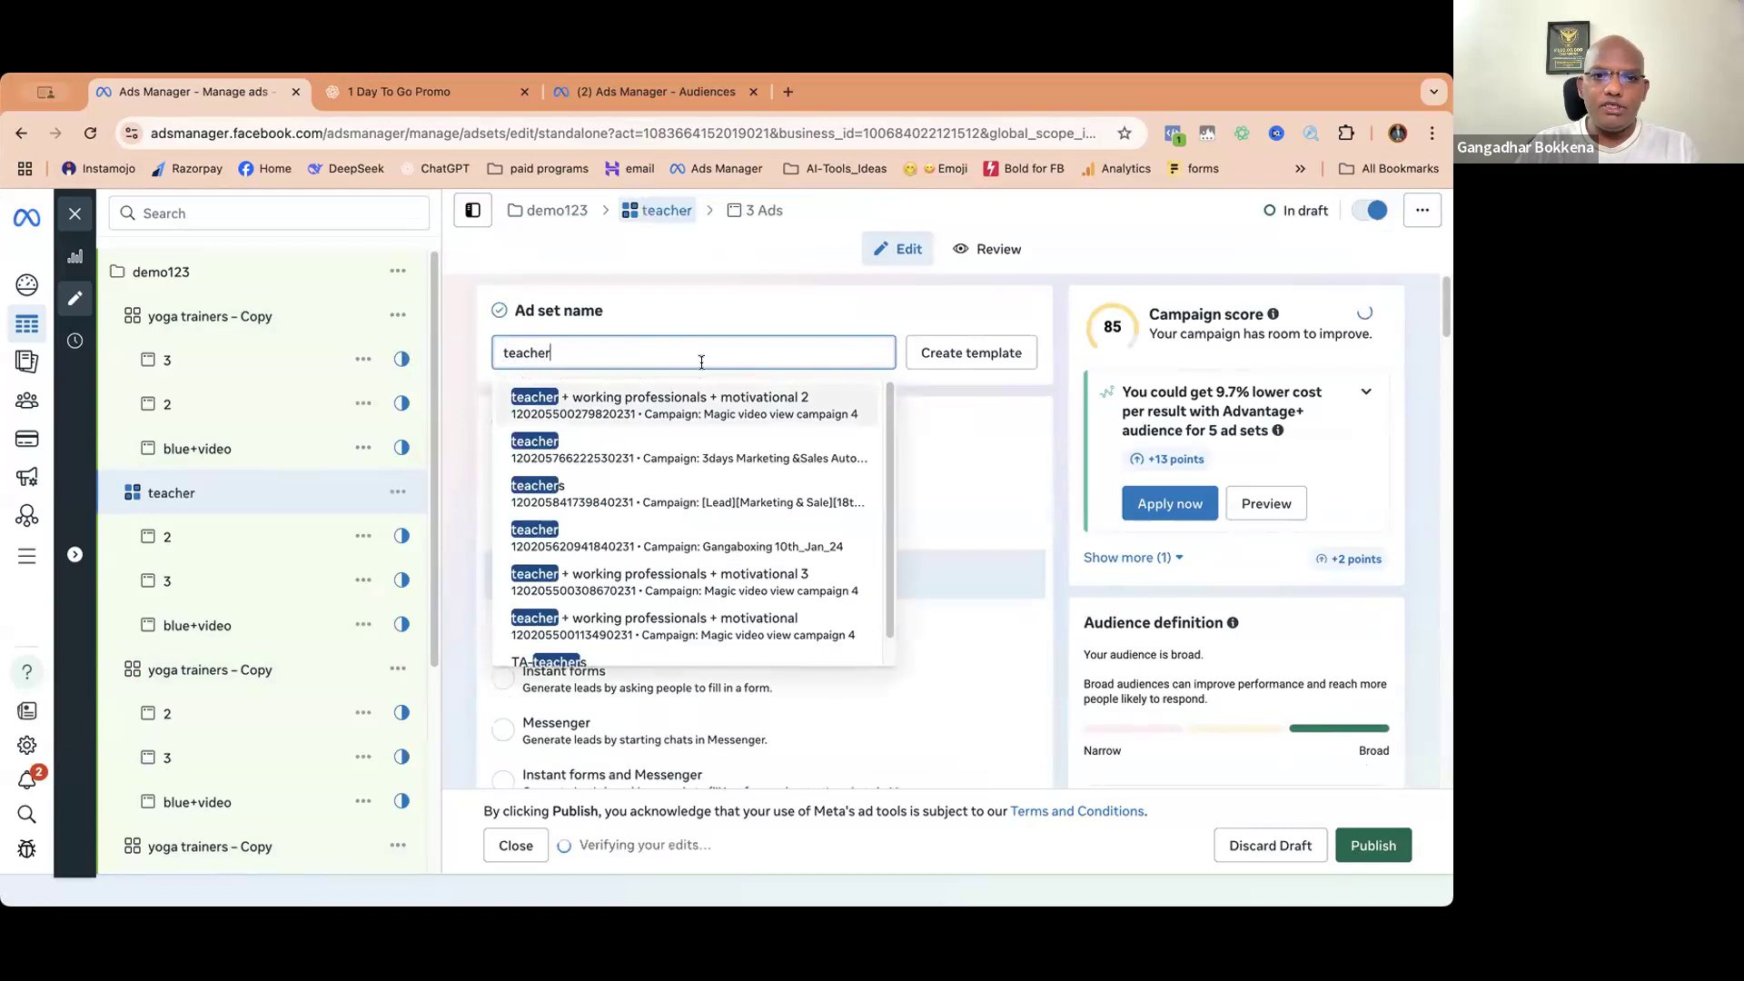
click(789, 323)
- Remove all health, fitness and yoga interests from the teacher ad set's detailed targeting
scroll(843, 581, down, 10)
scroll(843, 582, down, 15)
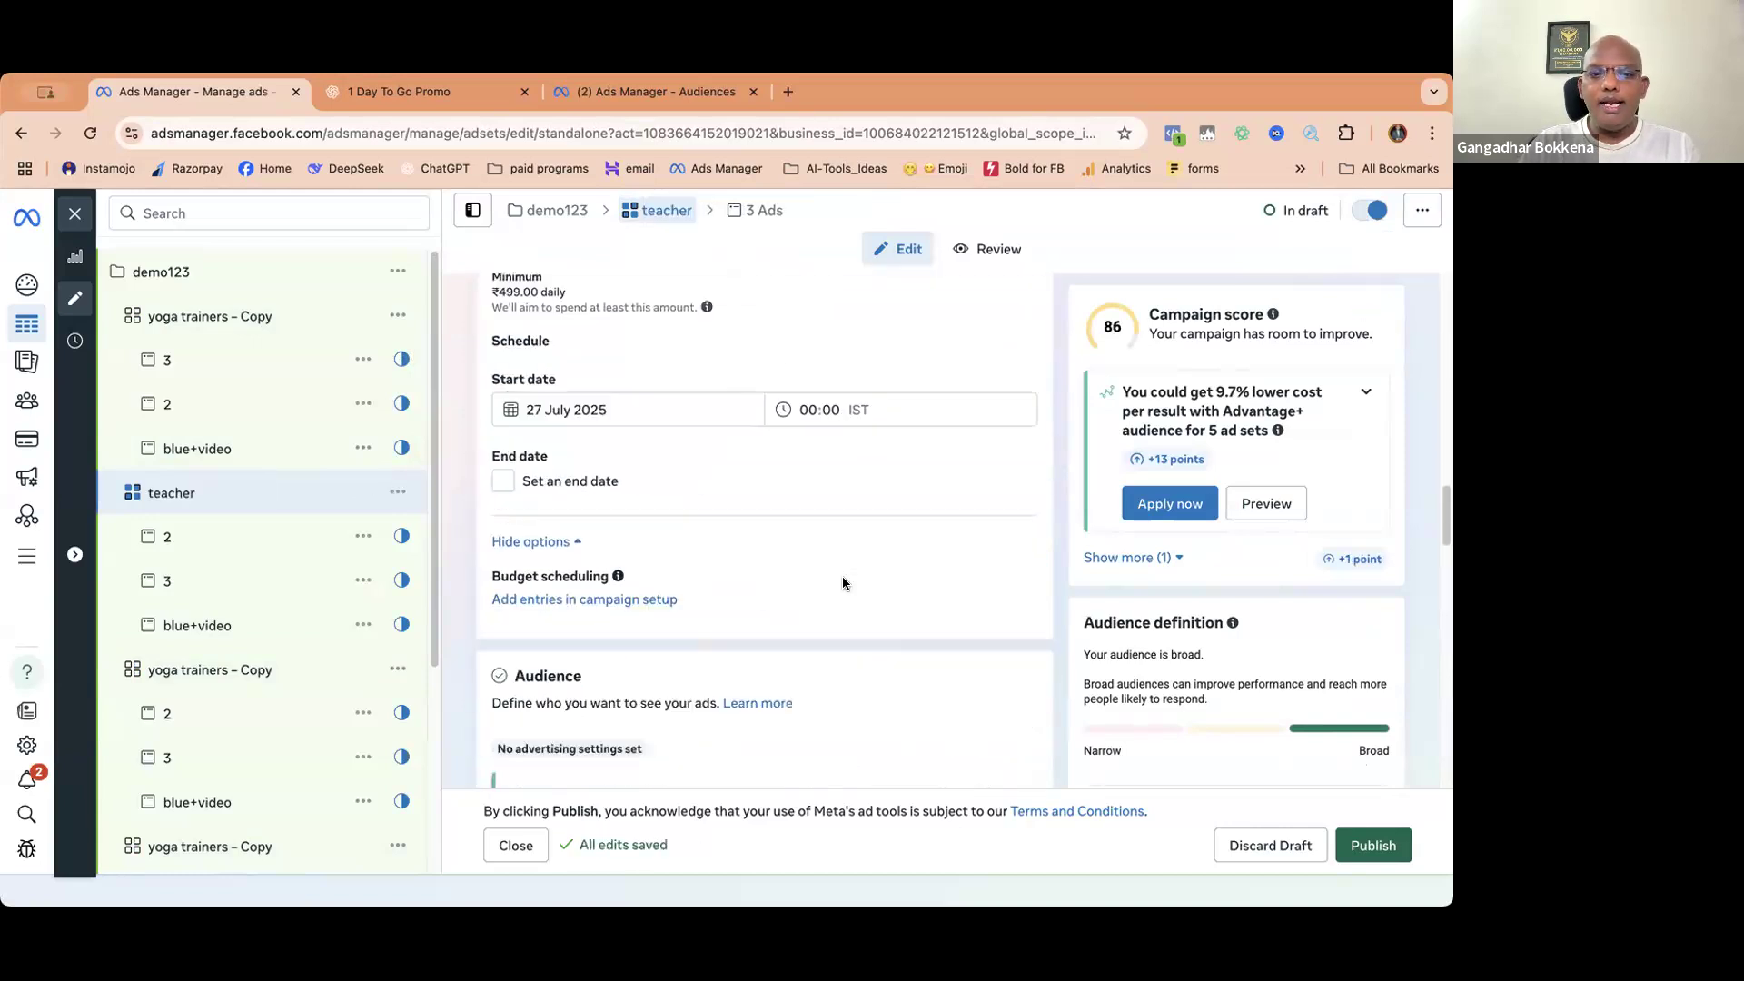
scroll(842, 583, down, 4)
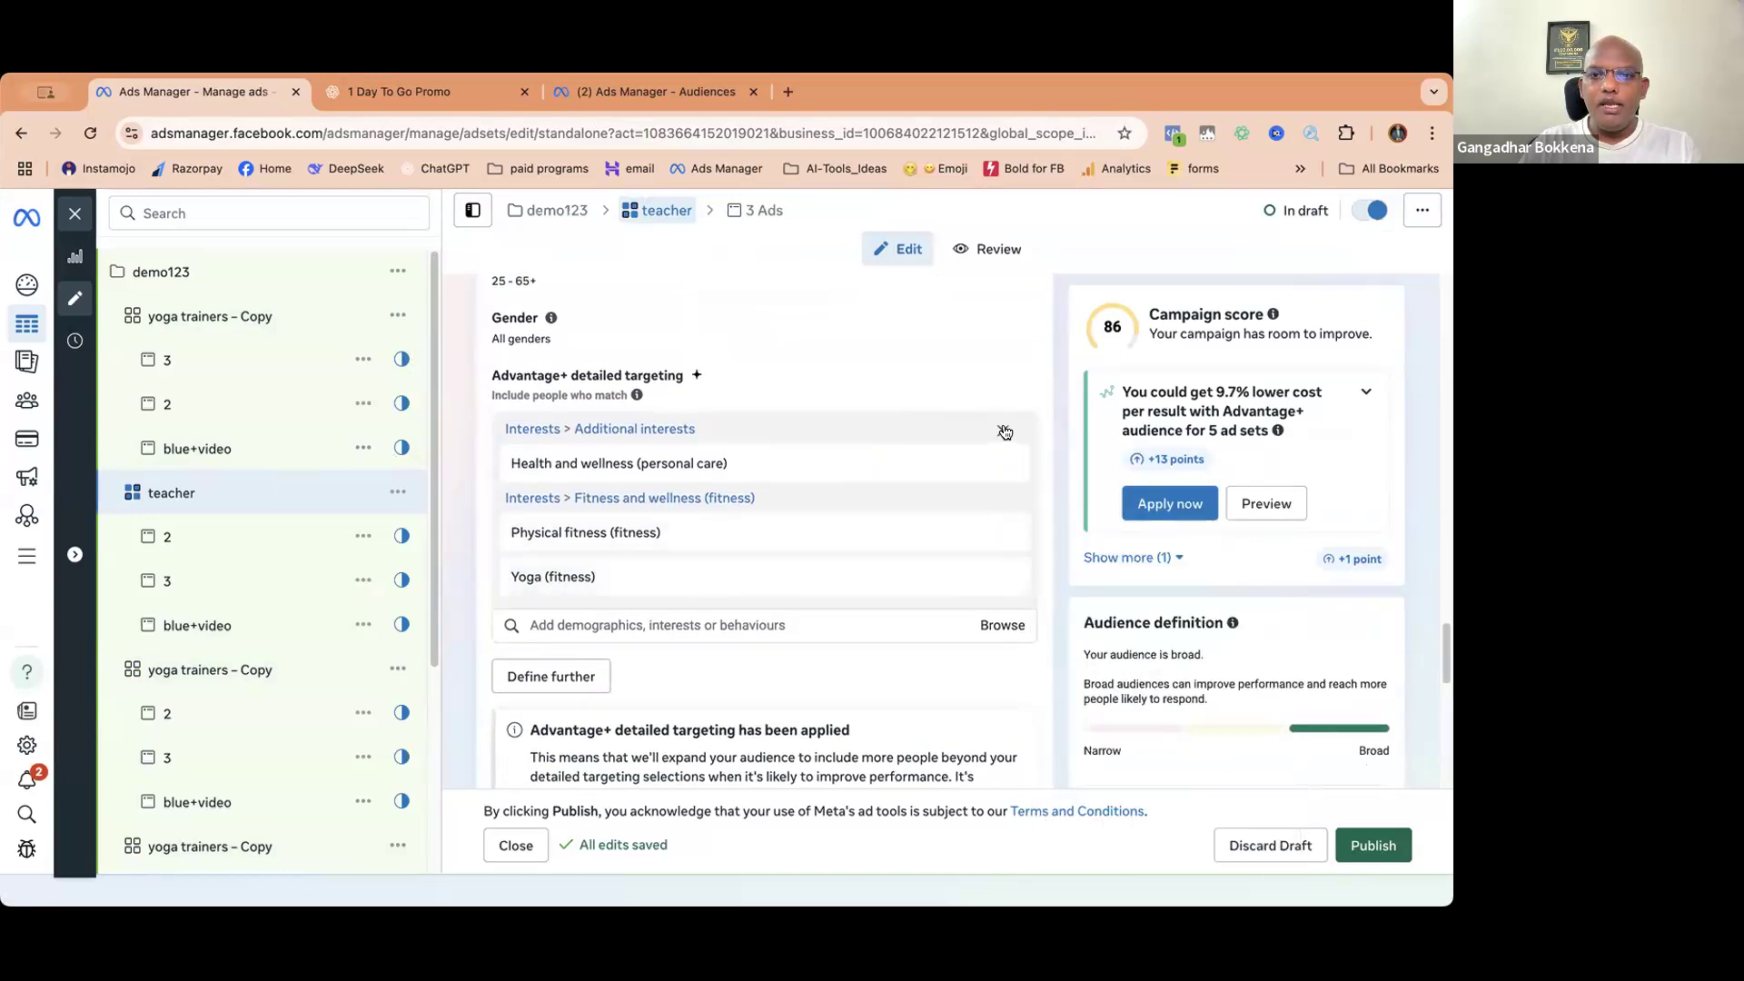
click(1005, 433)
click(1000, 564)
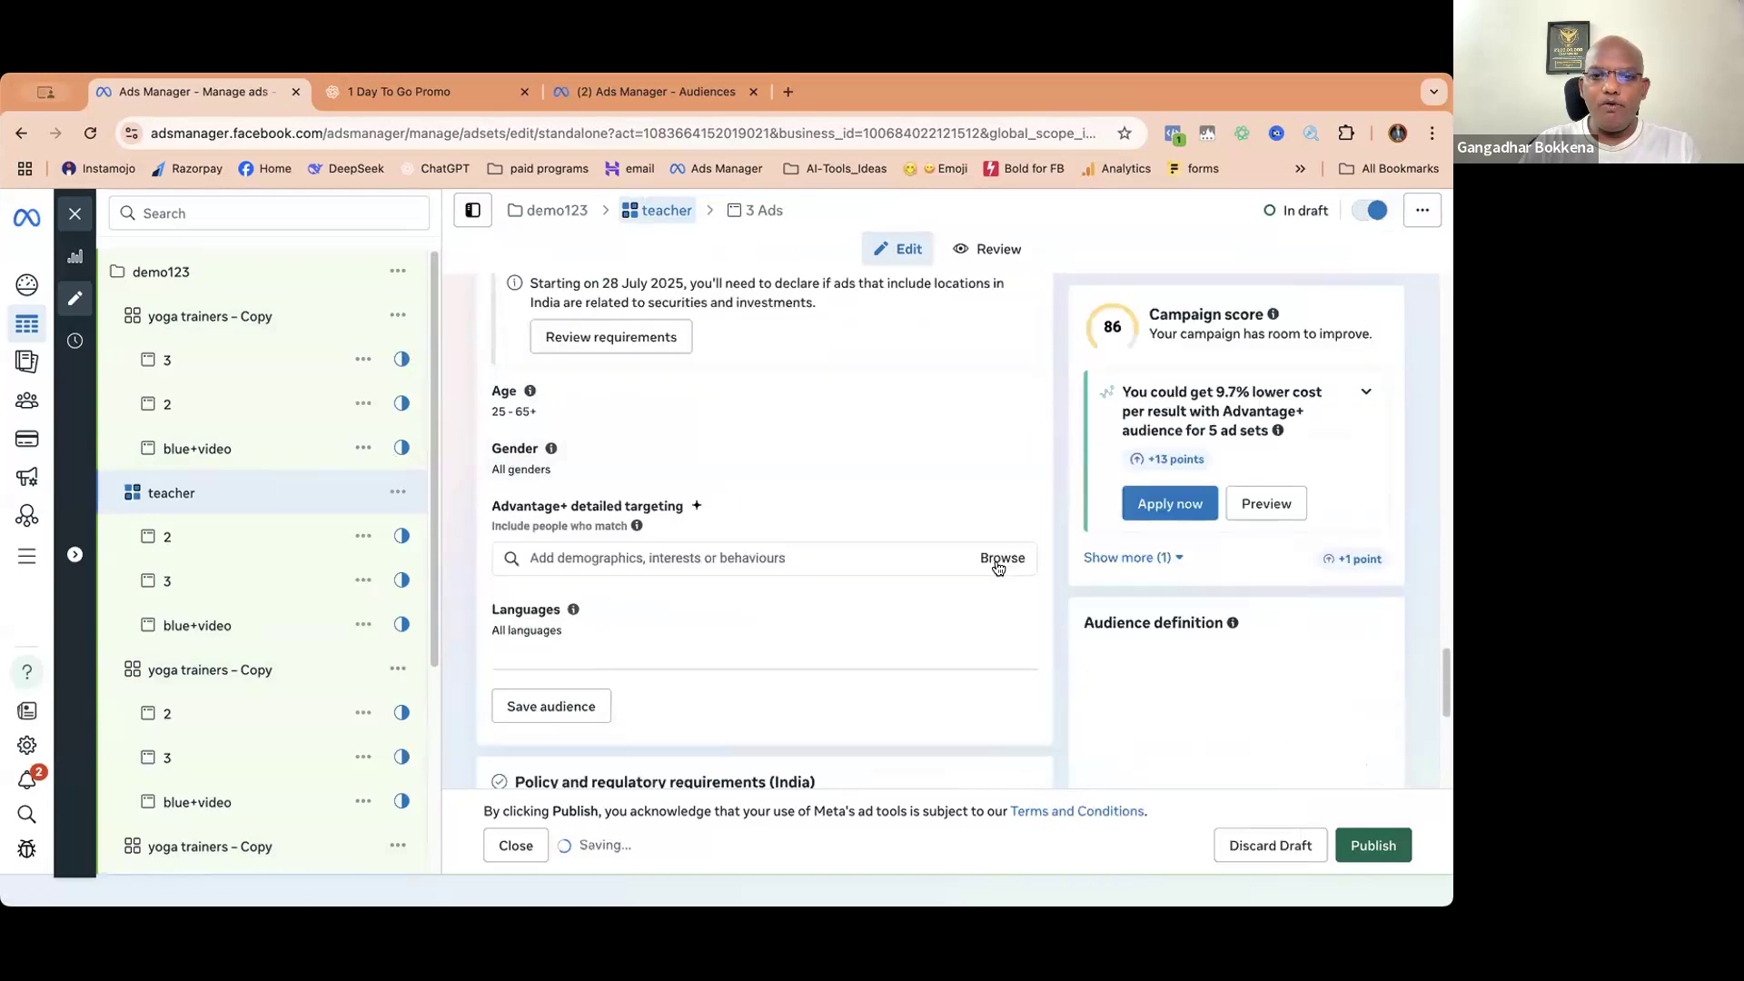
- Search detailed targeting for teachers and add the interests School (education) and Primary school (primary and secondary education)
click(654, 556)
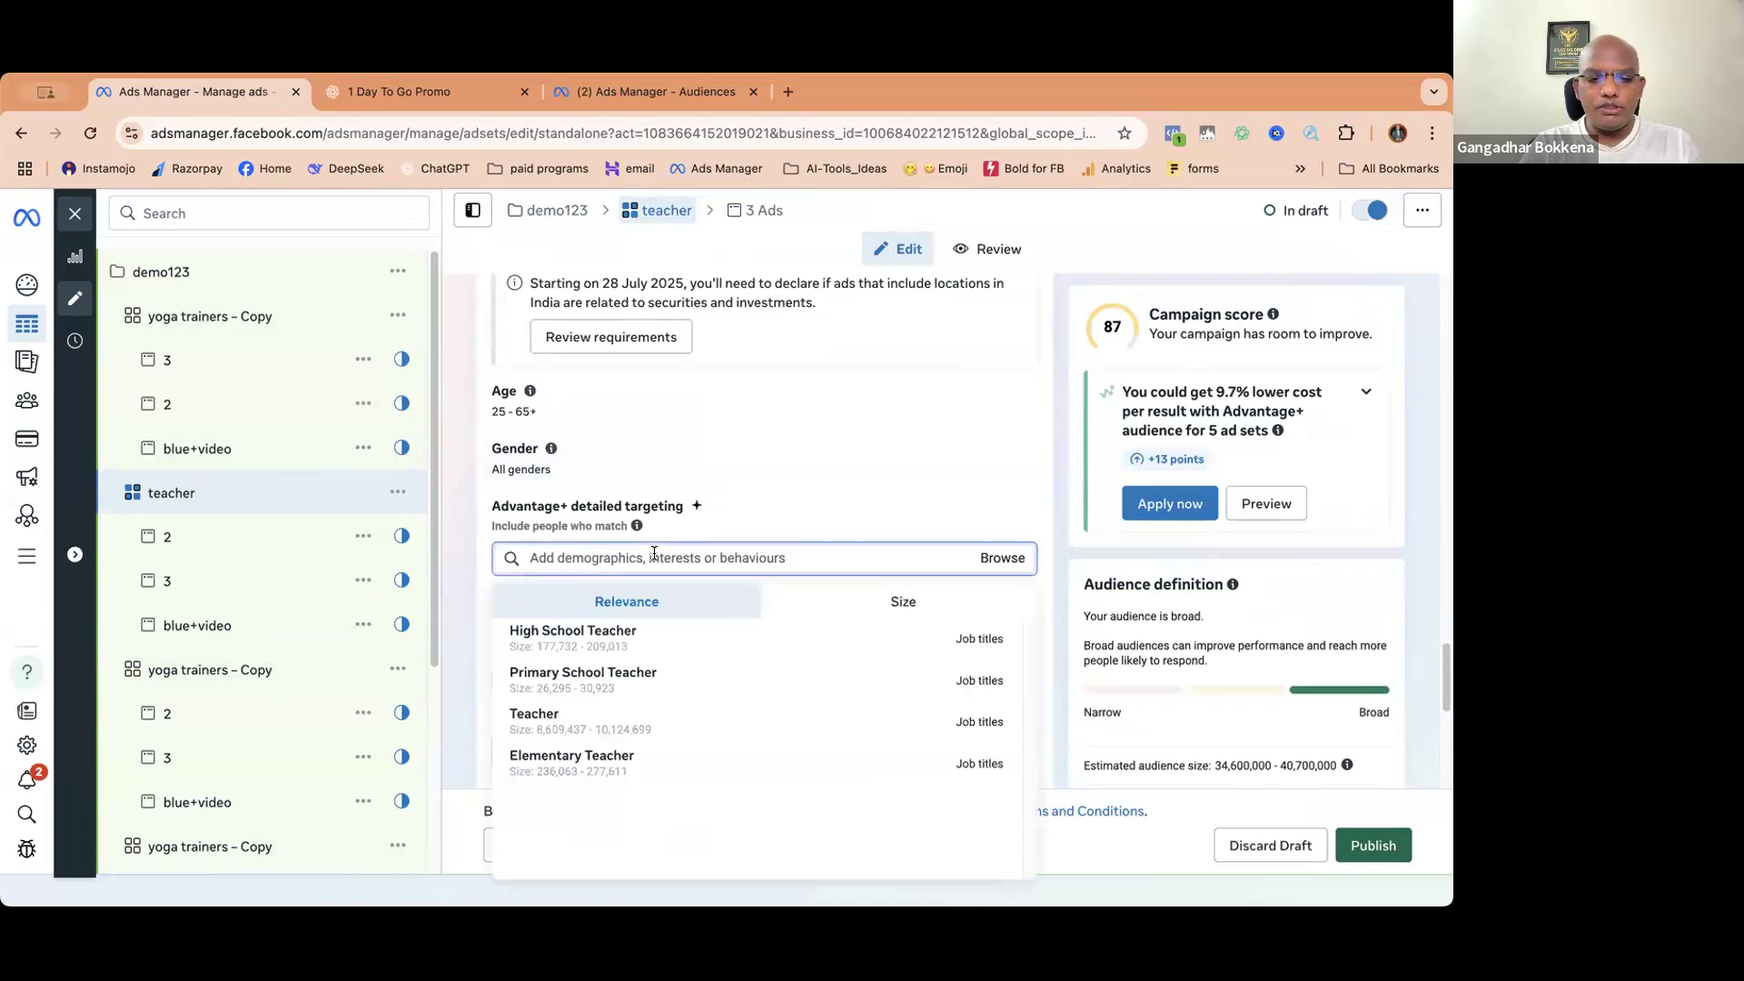
text(teachers)
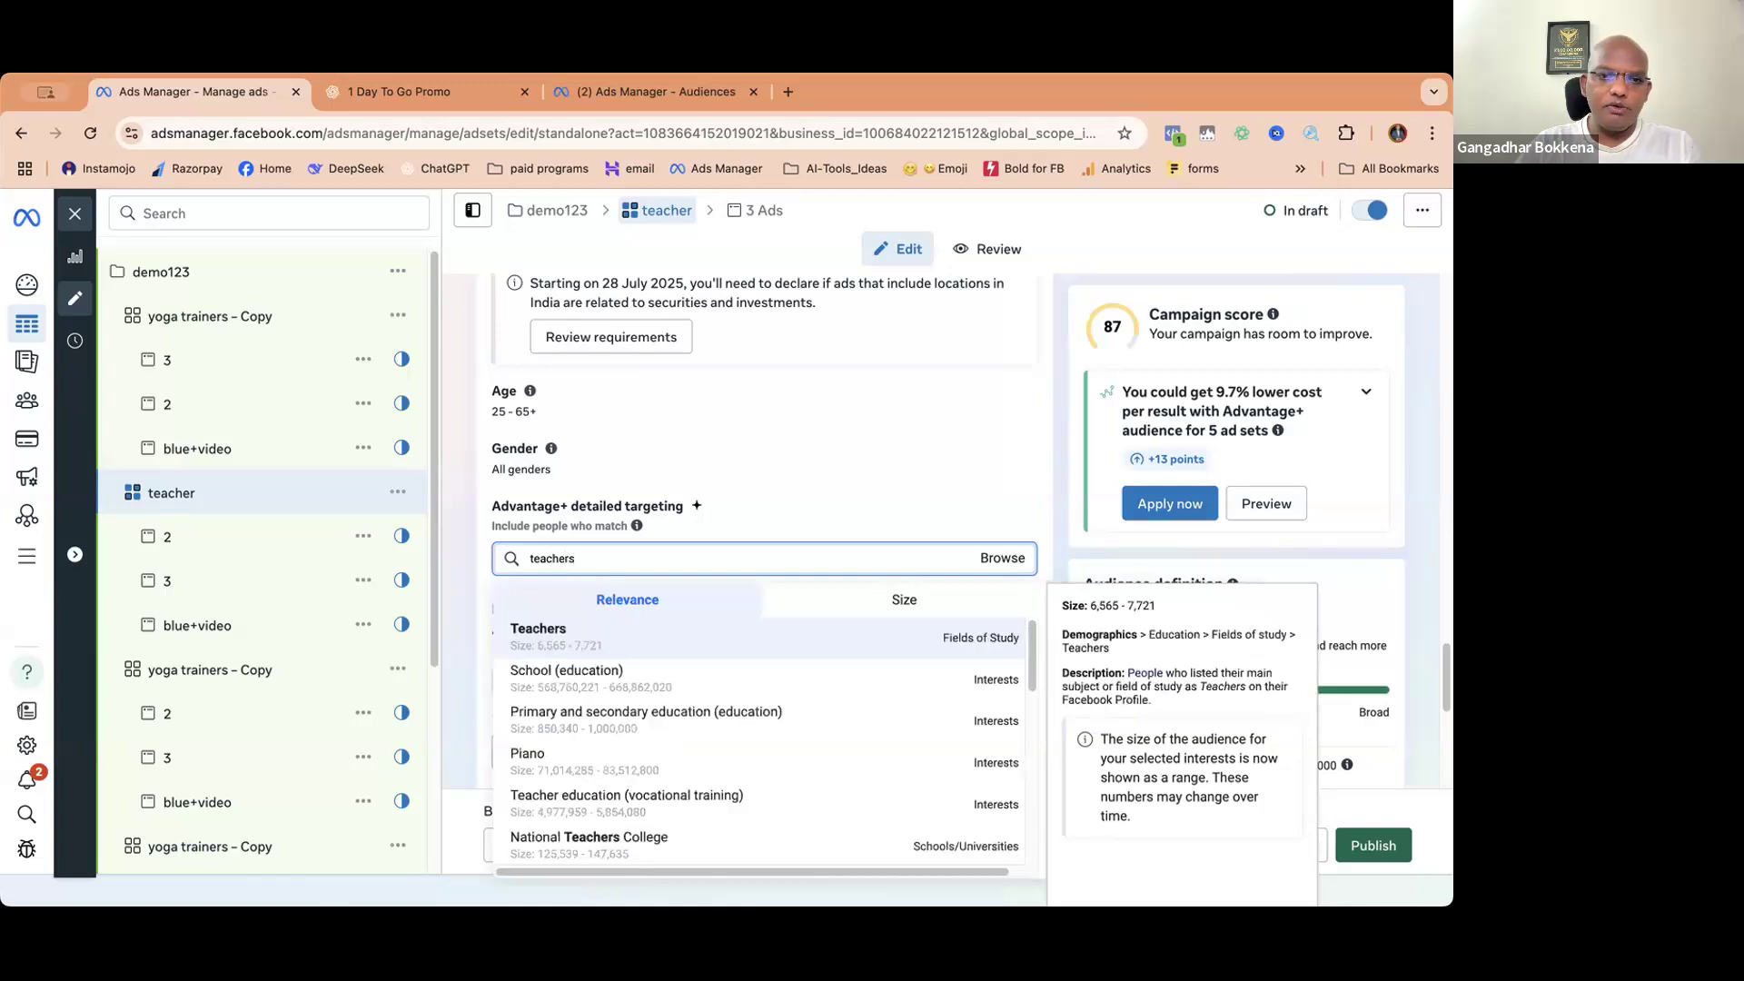
click(574, 678)
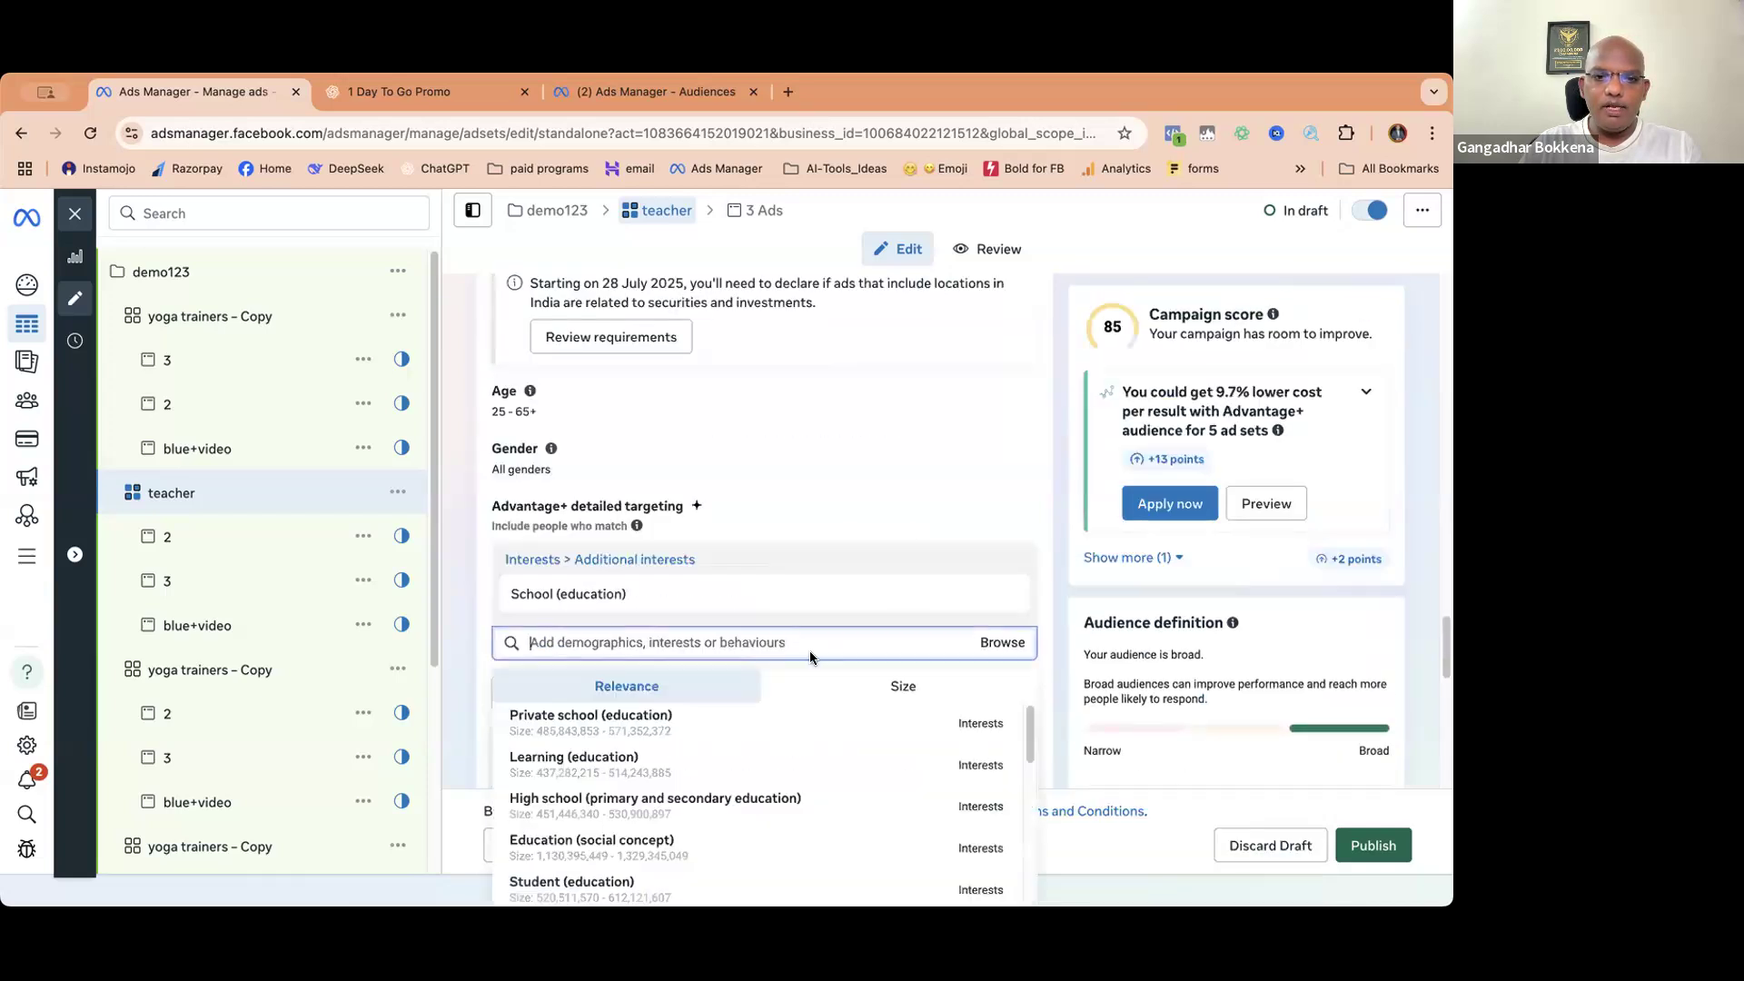
scroll(810, 650, down, 2)
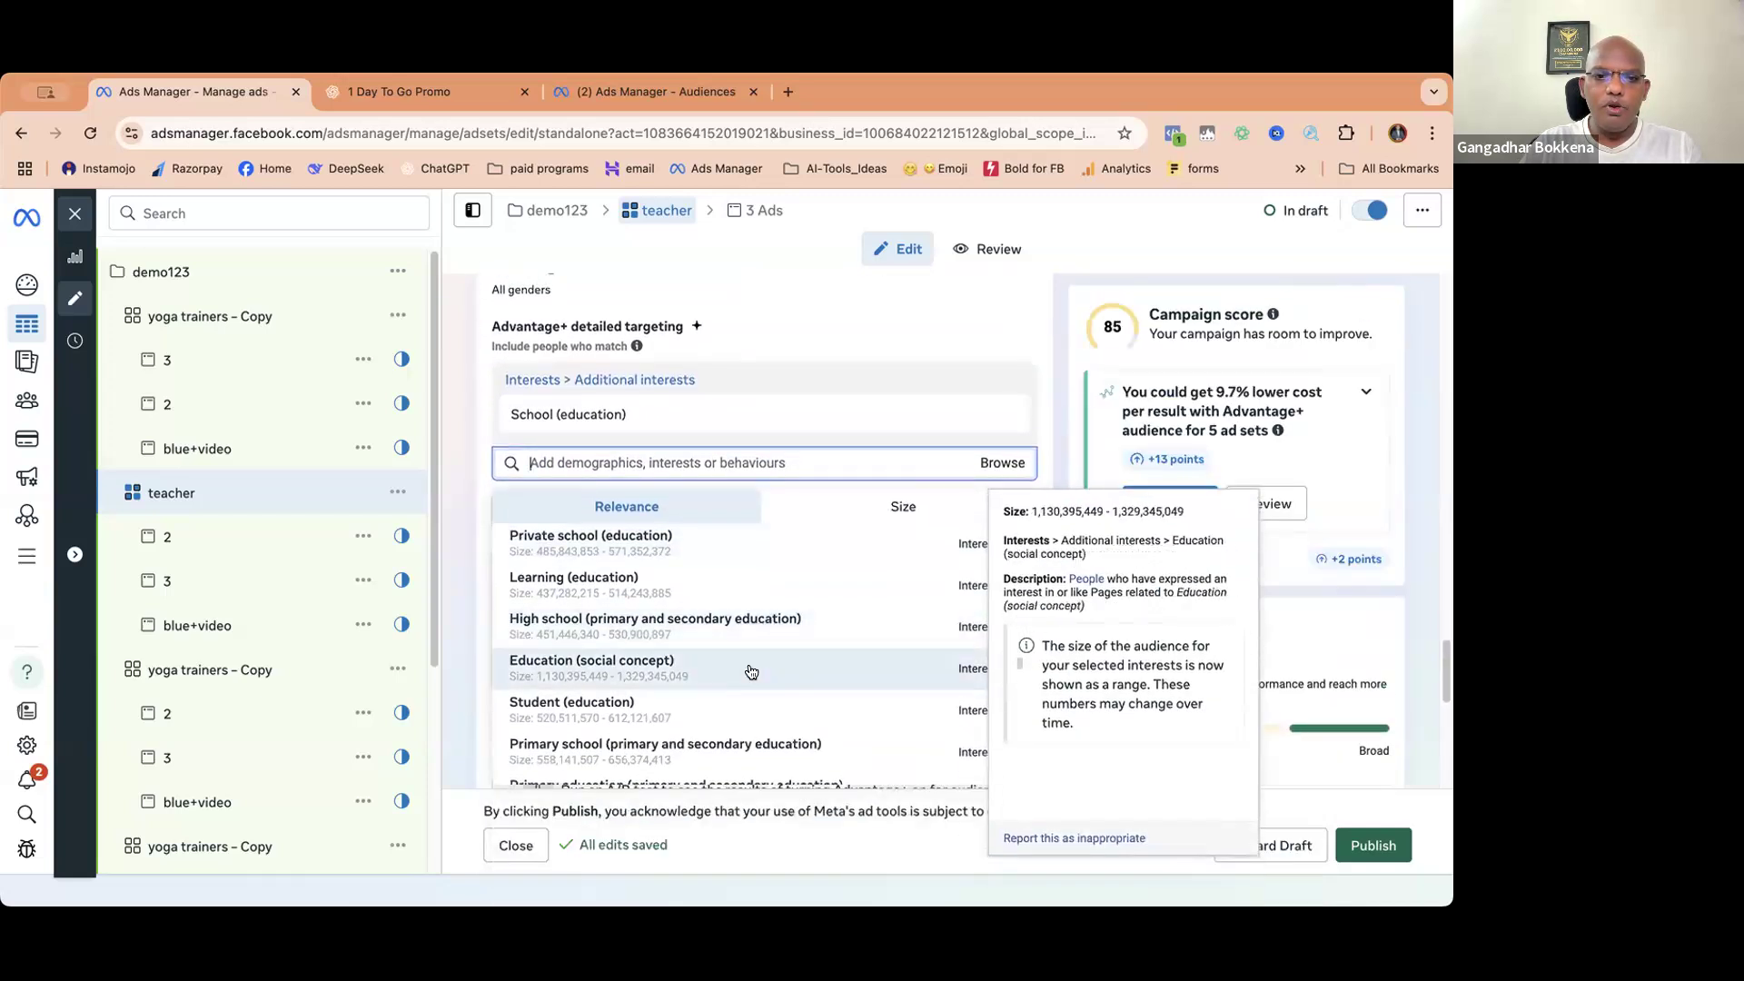
scroll(751, 671, down, 1)
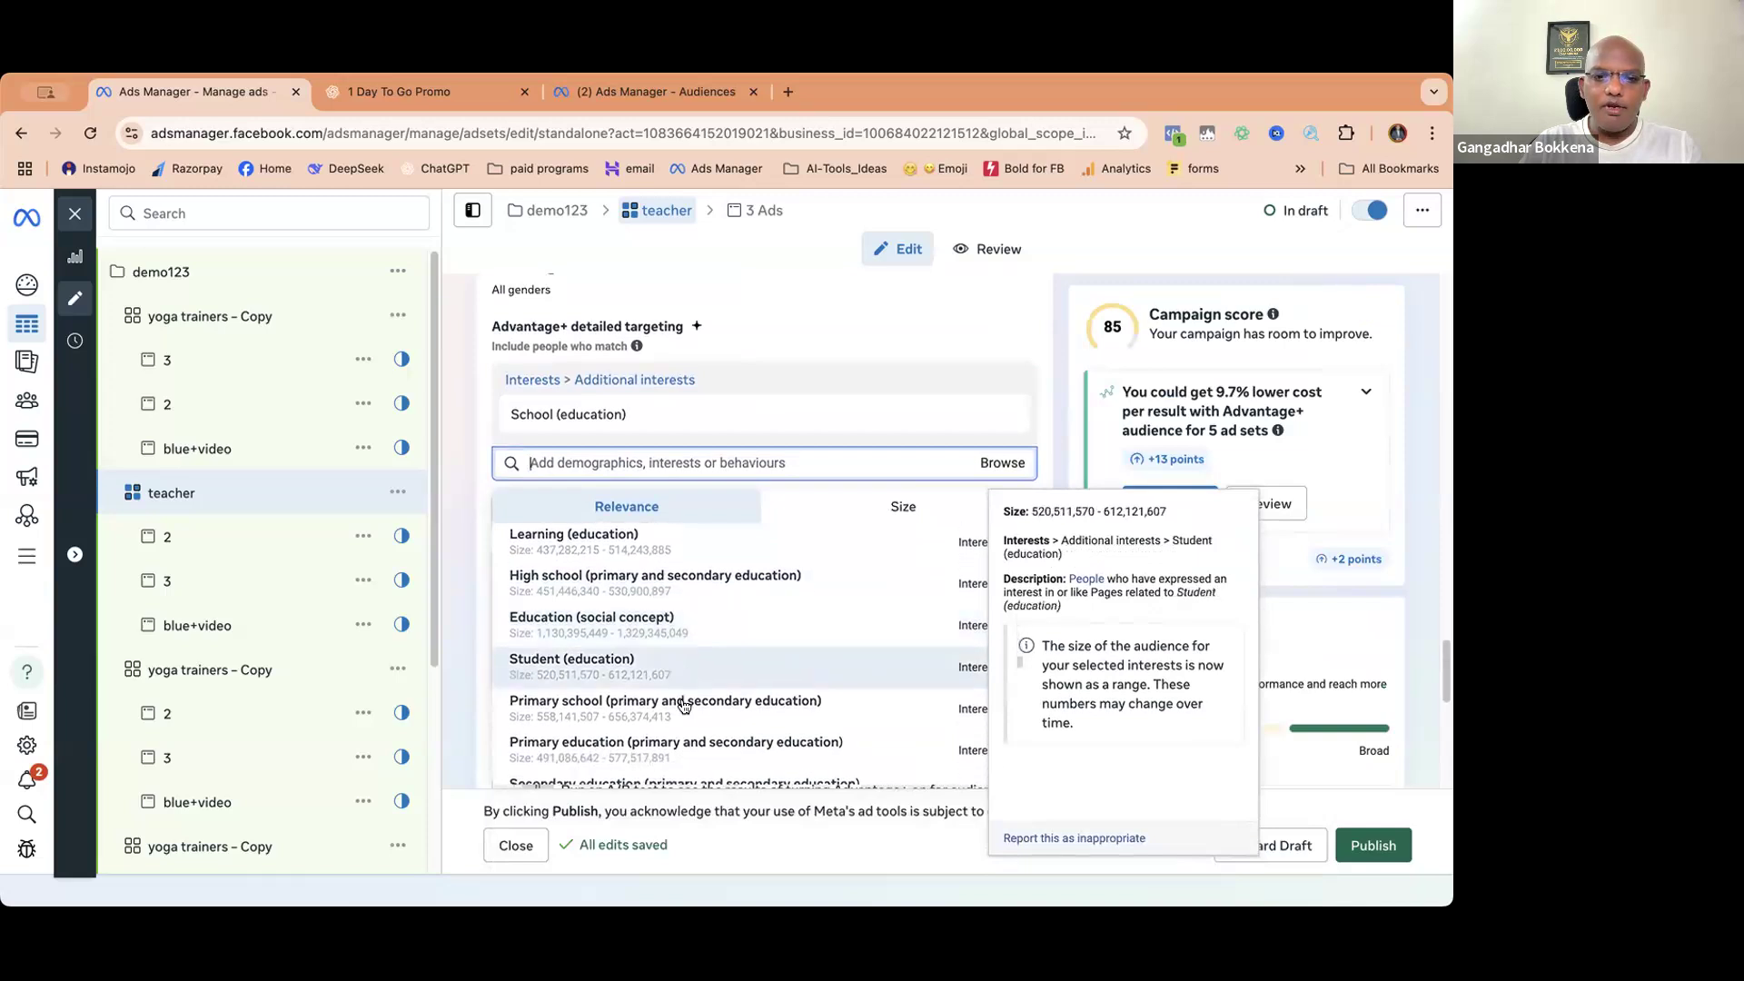
click(673, 708)
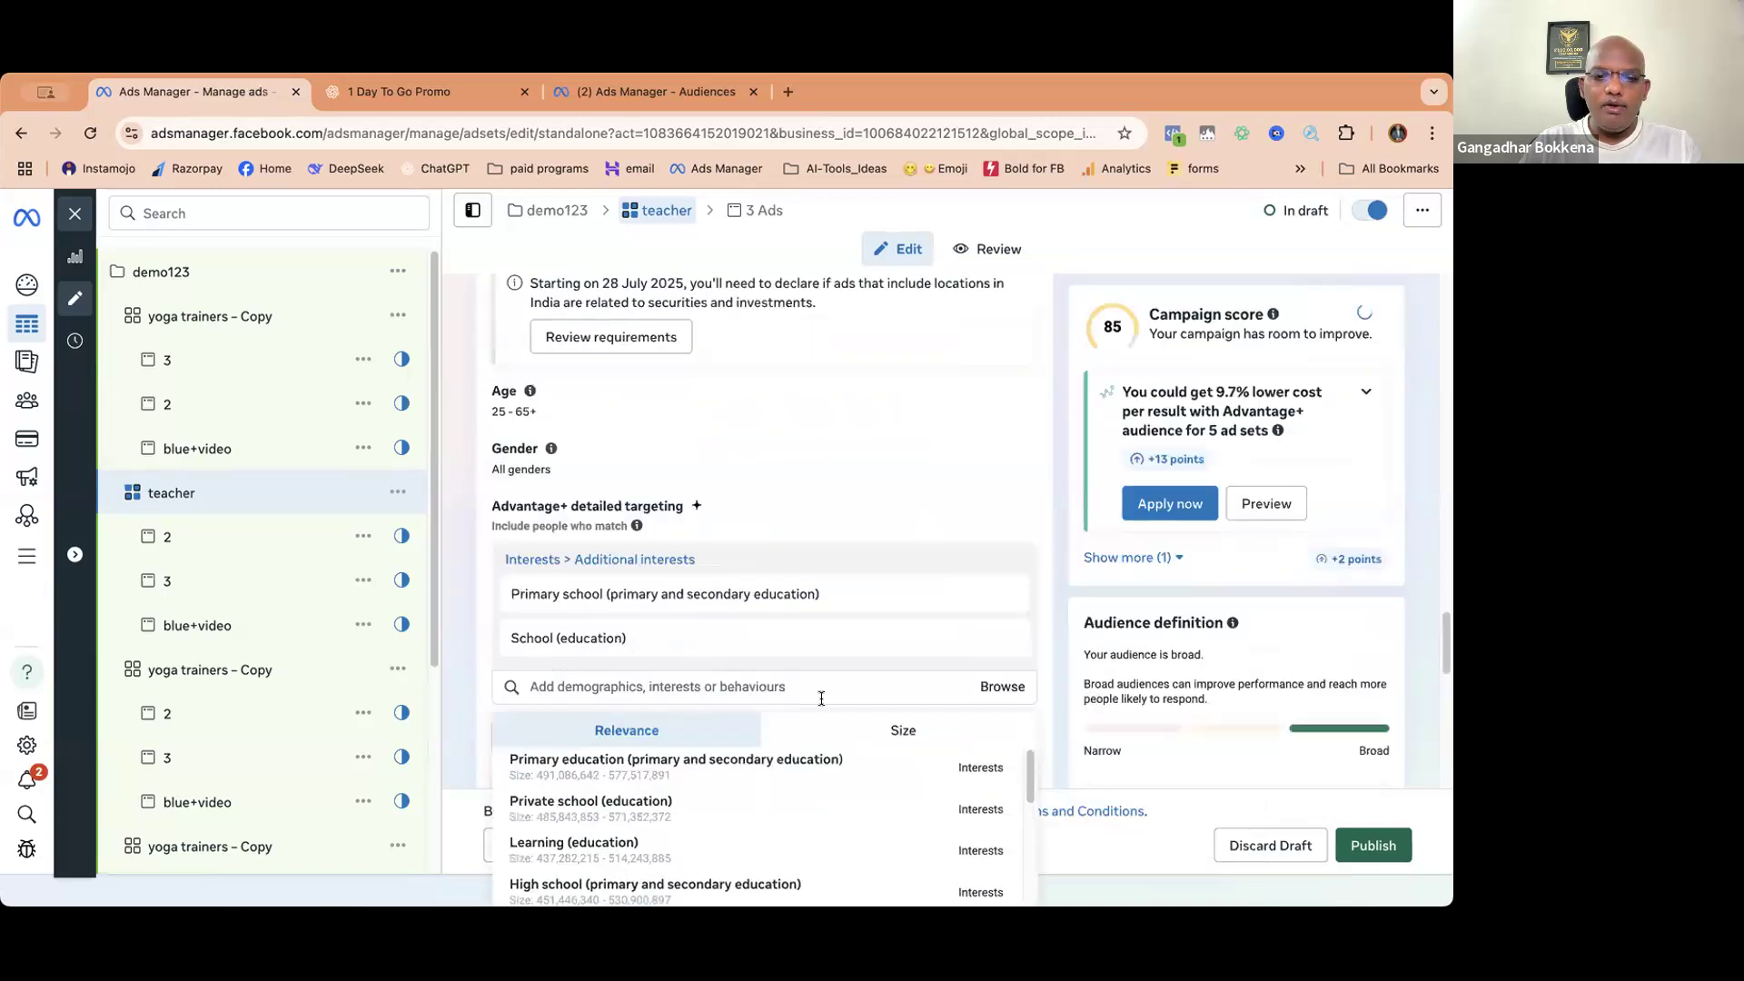
- Add the education level At high school from the suggestions to the teacher ad set's detailed targeting
scroll(869, 665, down, 3)
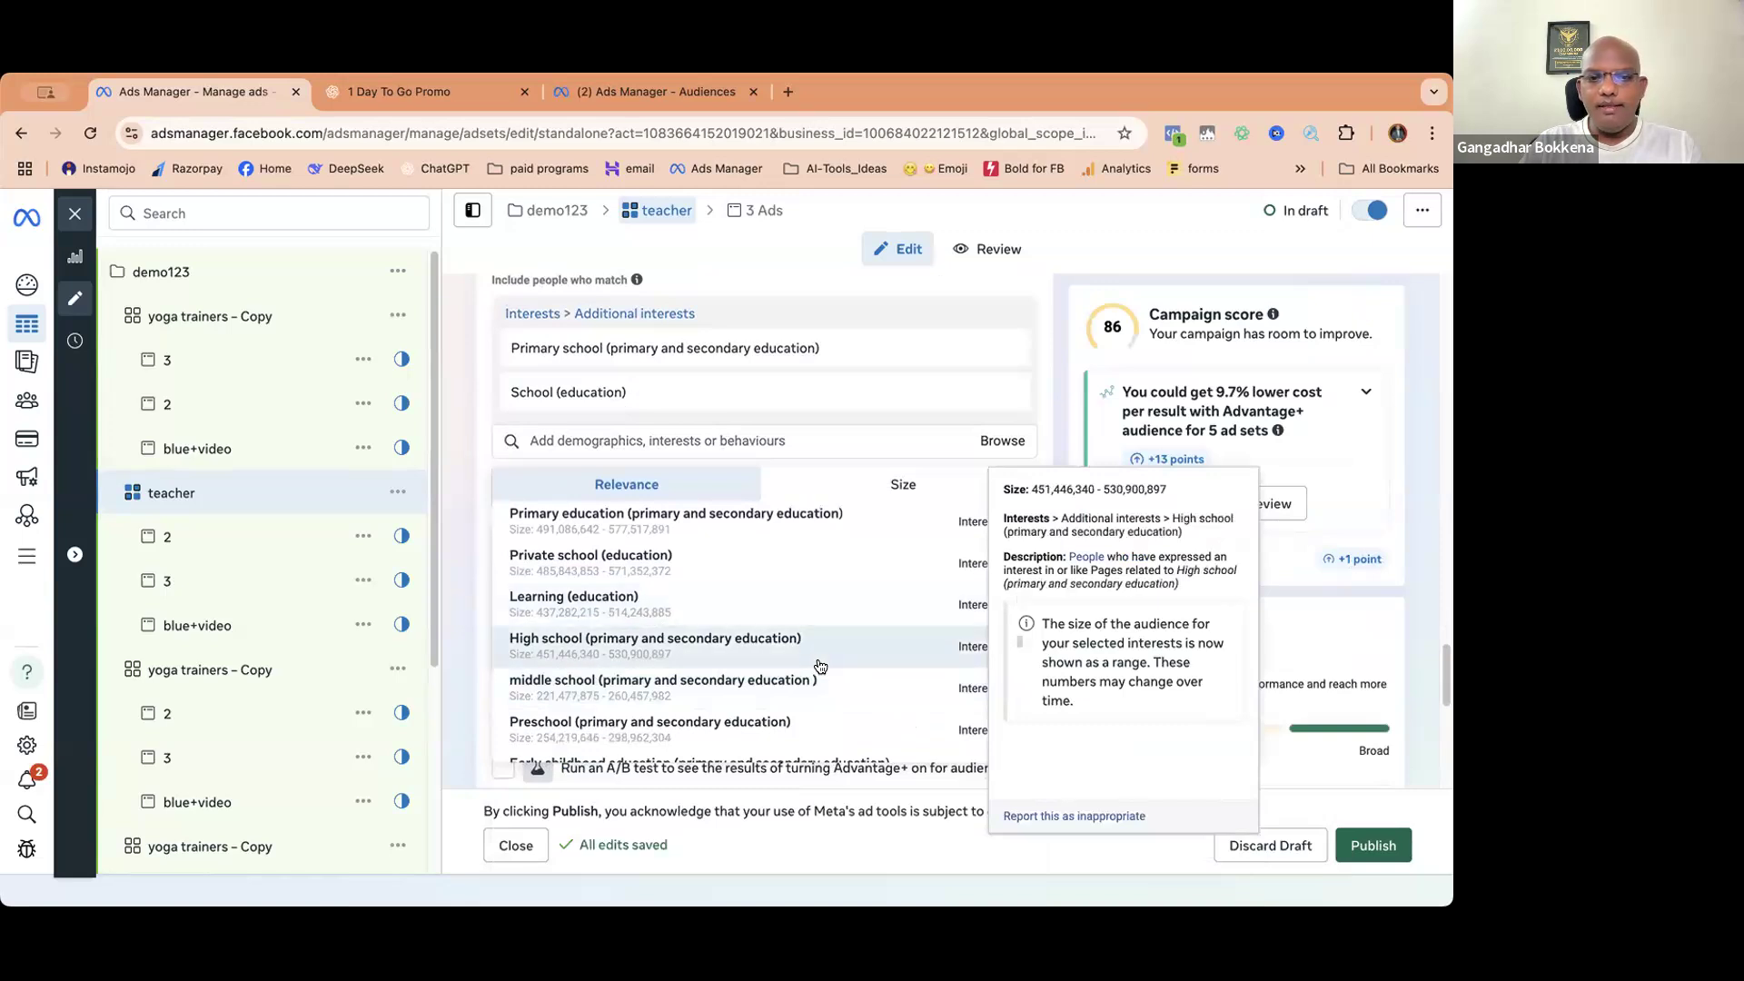
scroll(813, 666, down, 1)
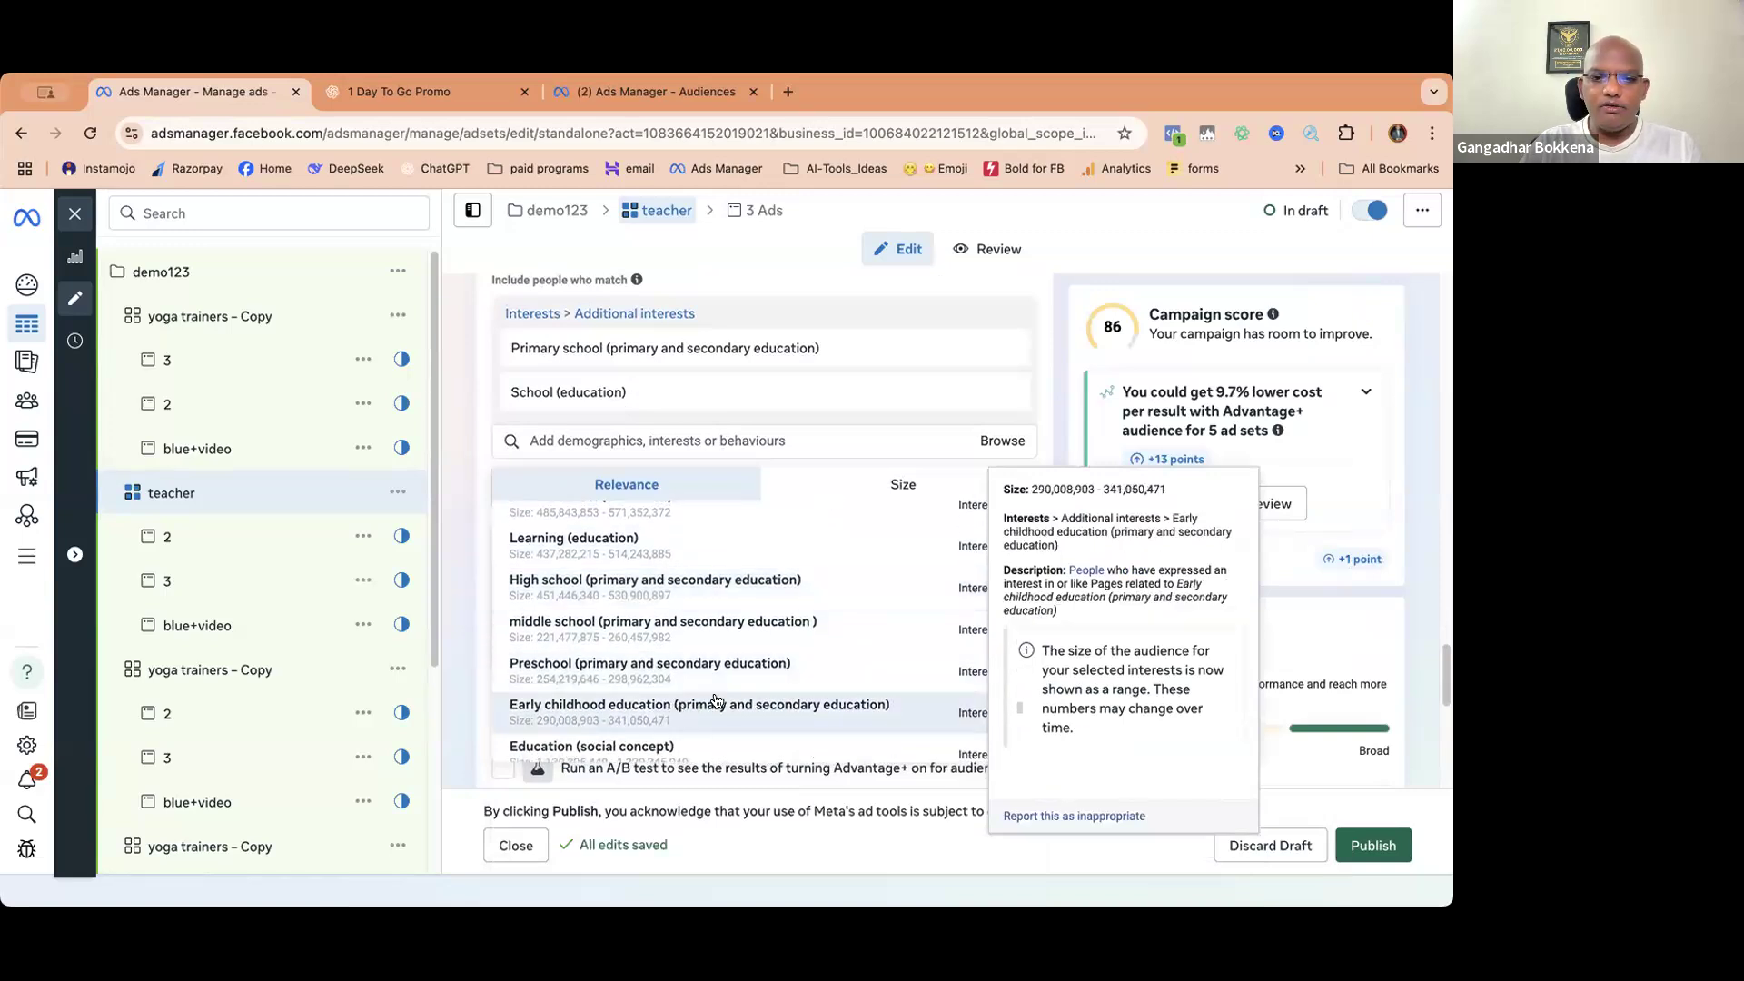
scroll(717, 700, down, 5)
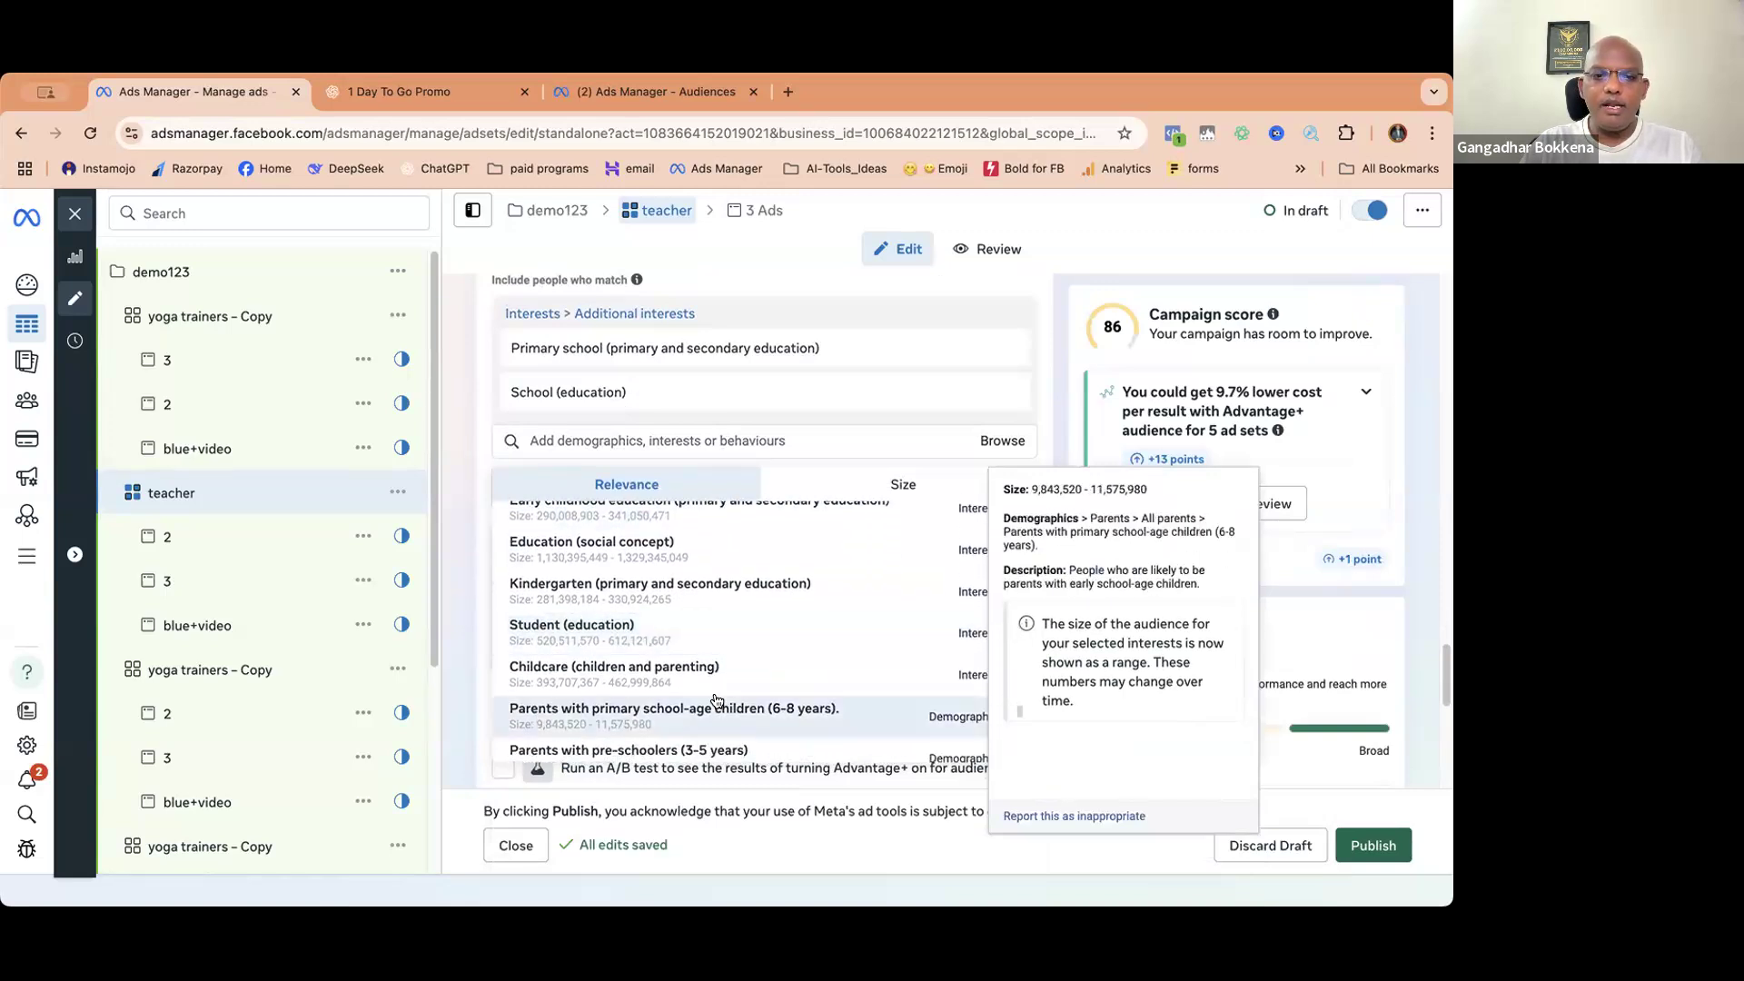
scroll(718, 700, down, 1)
scroll(772, 681, down, 1)
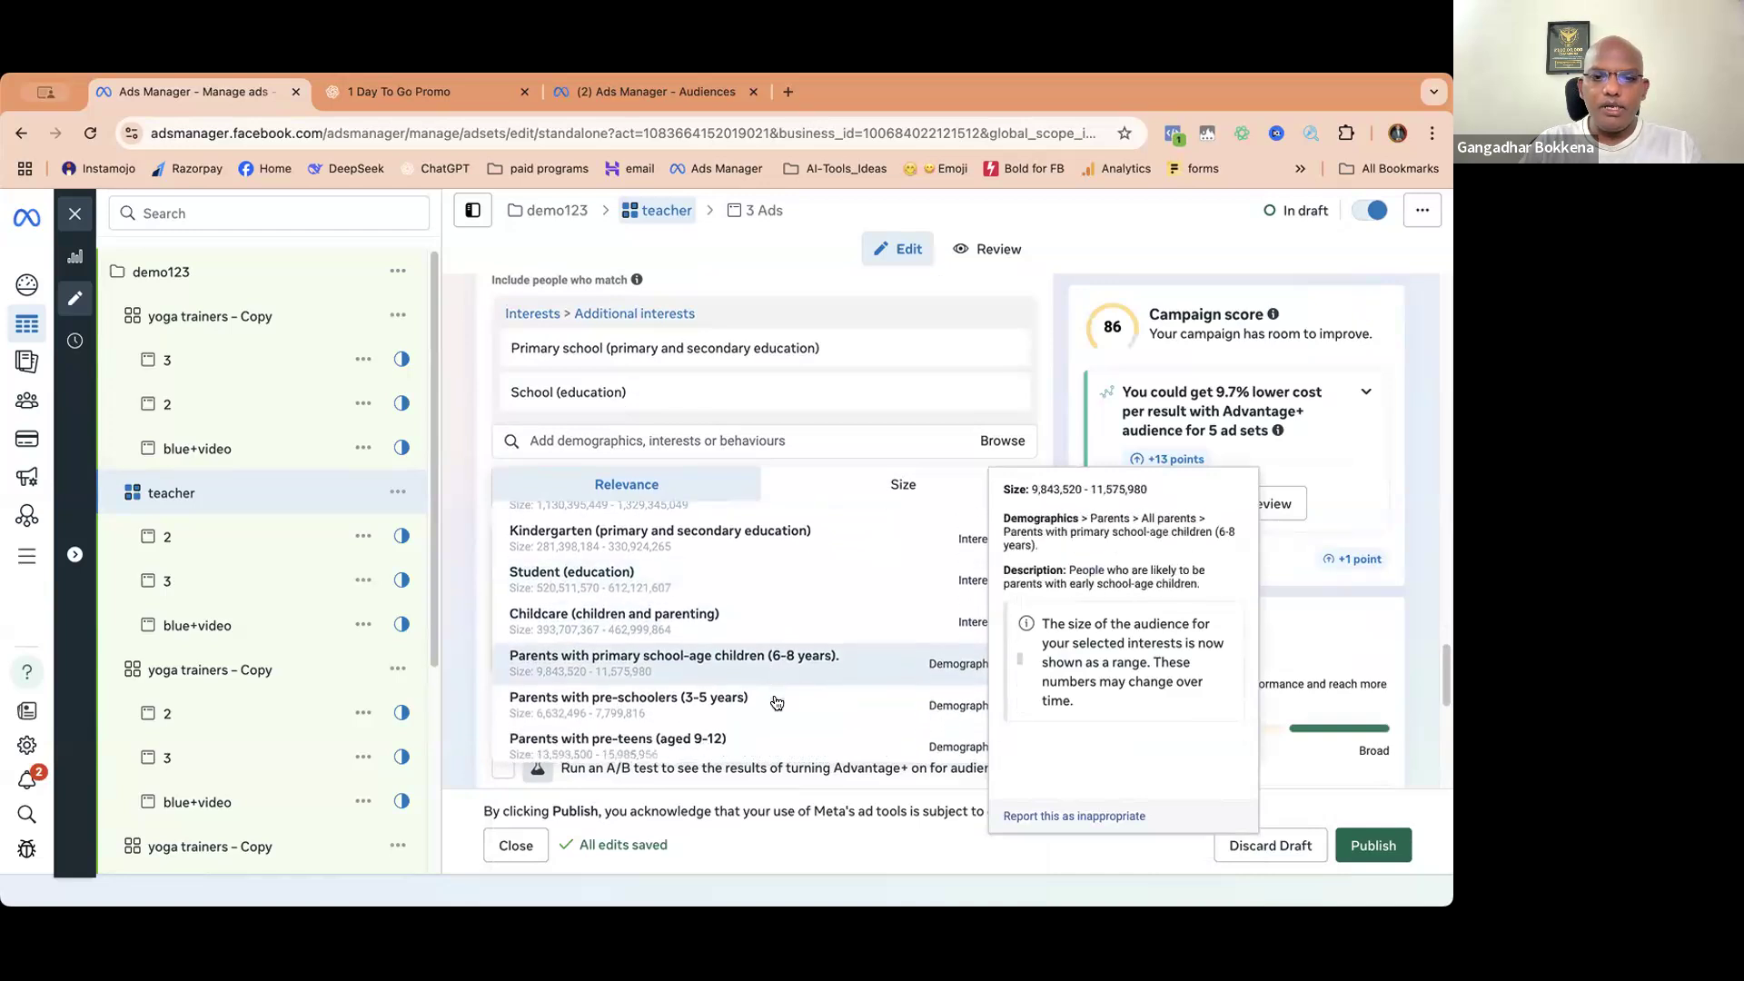
scroll(777, 702, down, 6)
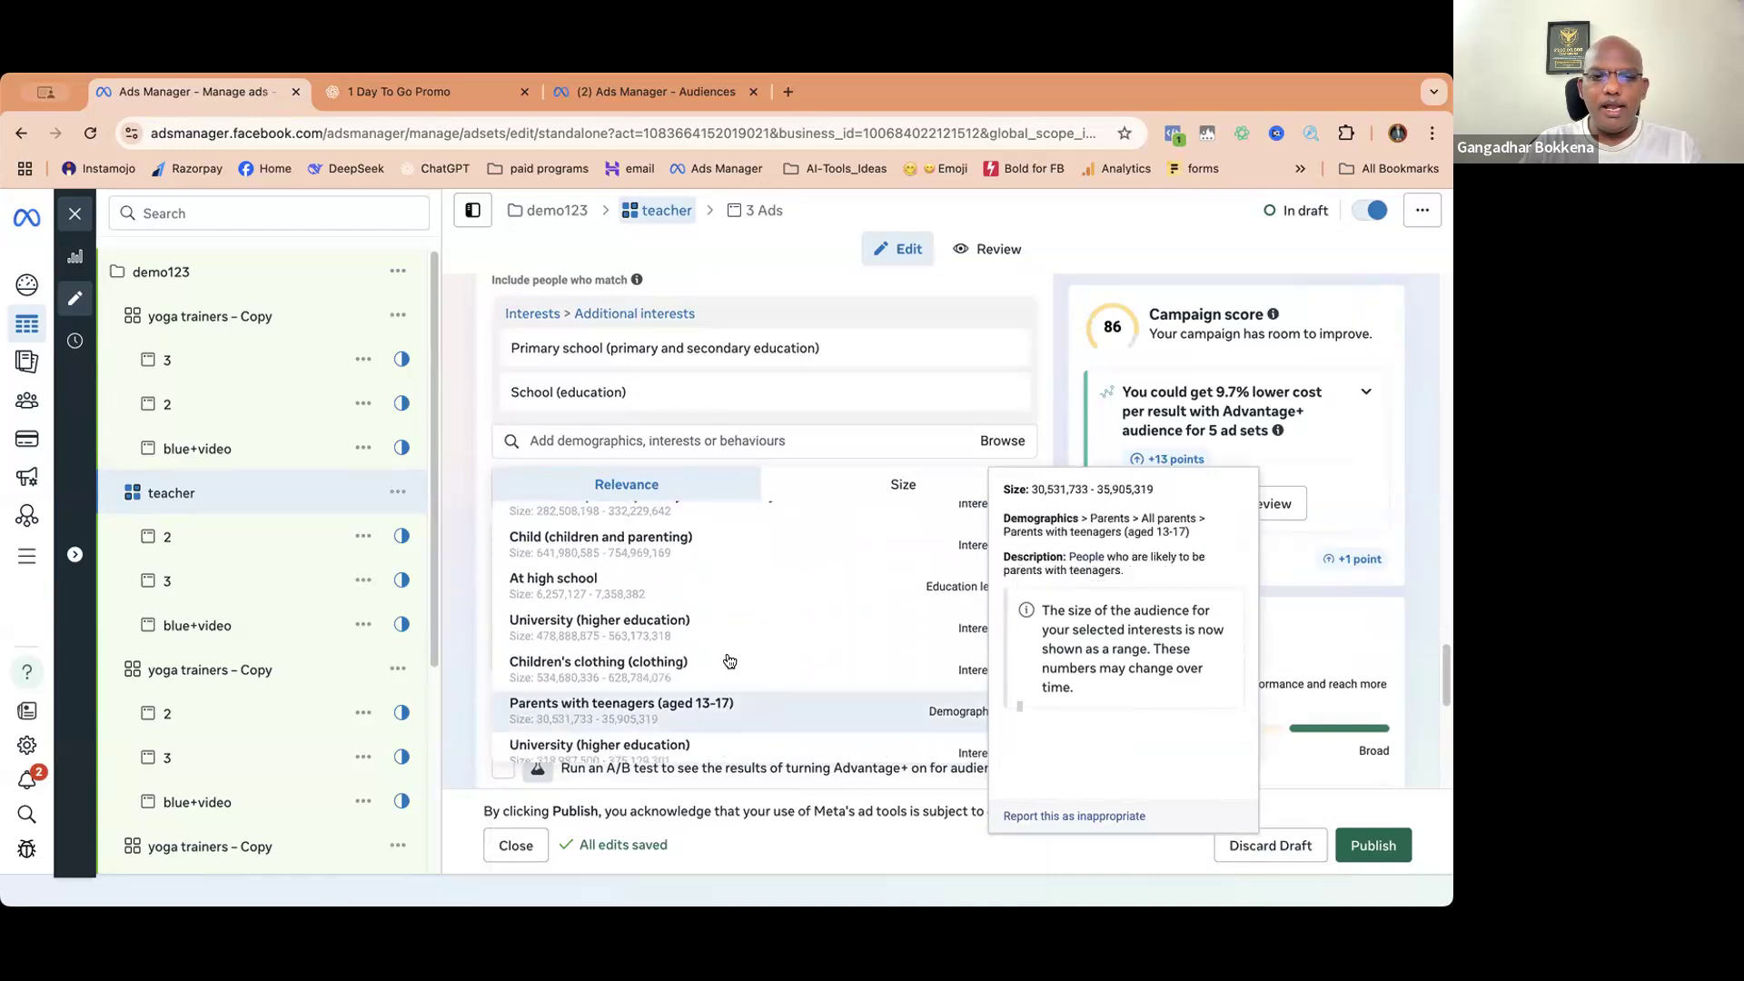
click(879, 590)
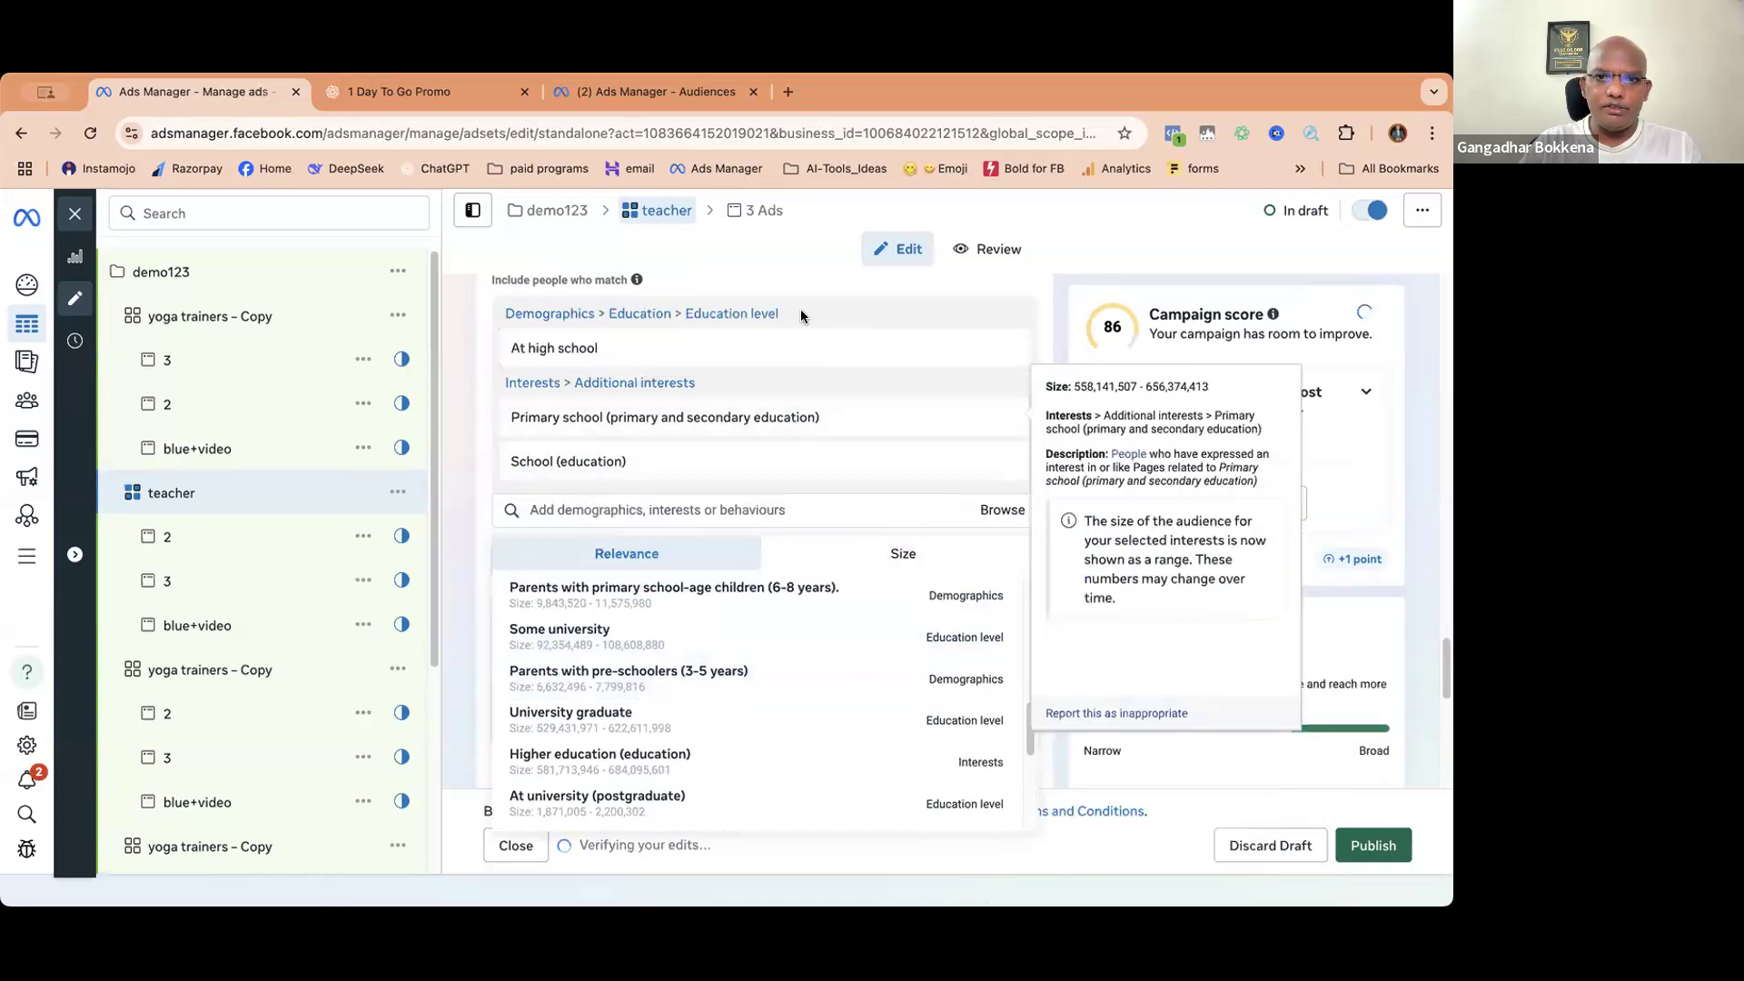
- Rename the yoga trainers – Copy ad set directly below teacher as Fitness Professionals, using the suggested name
click(200, 670)
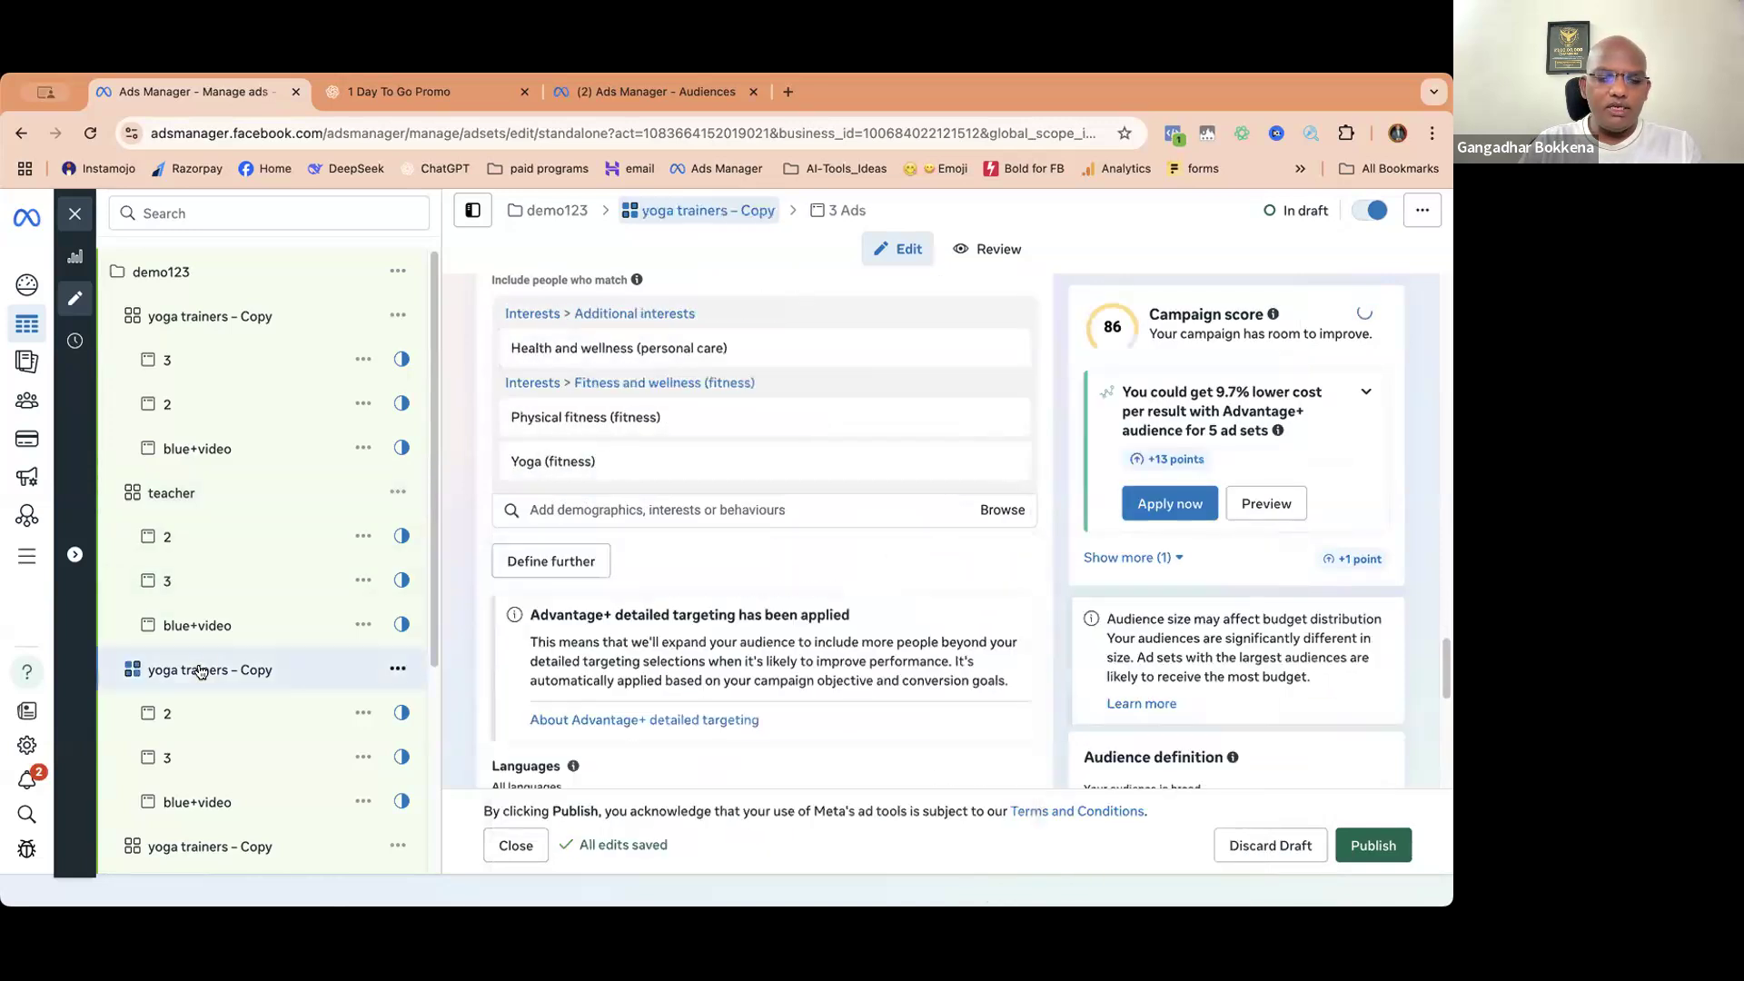
scroll(711, 387, up, 10)
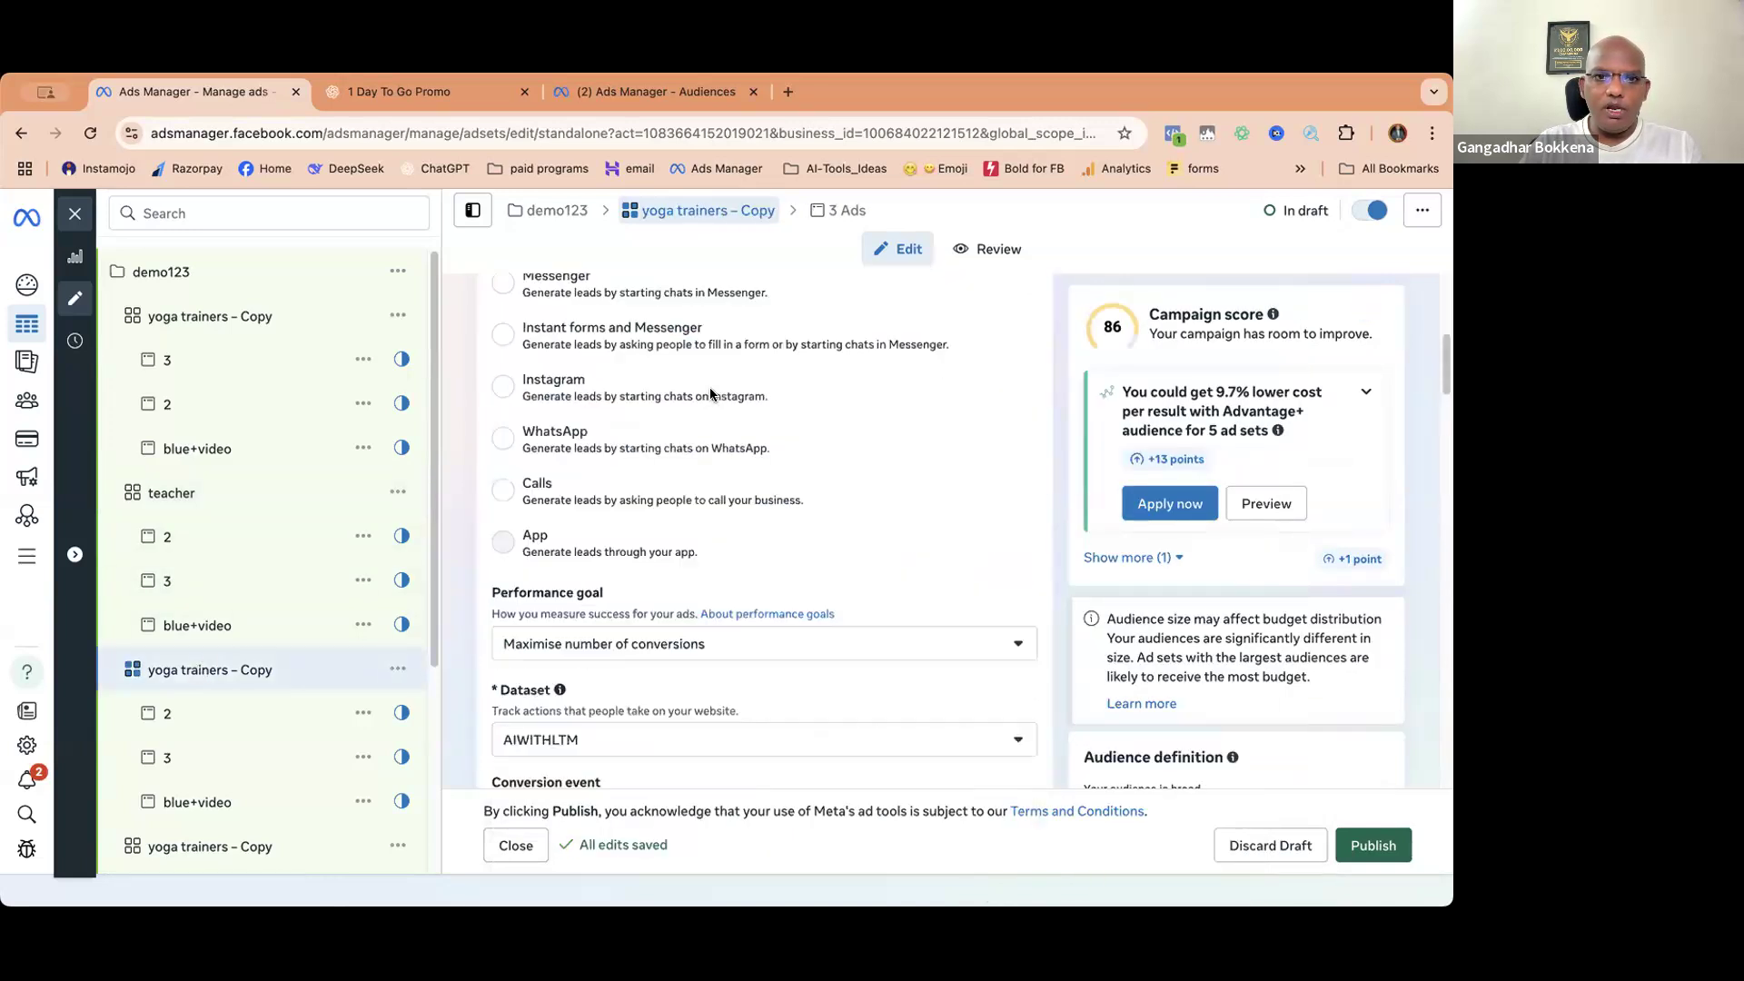
scroll(710, 391, up, 4)
drag(502, 352, 700, 352)
key(BackSpace)
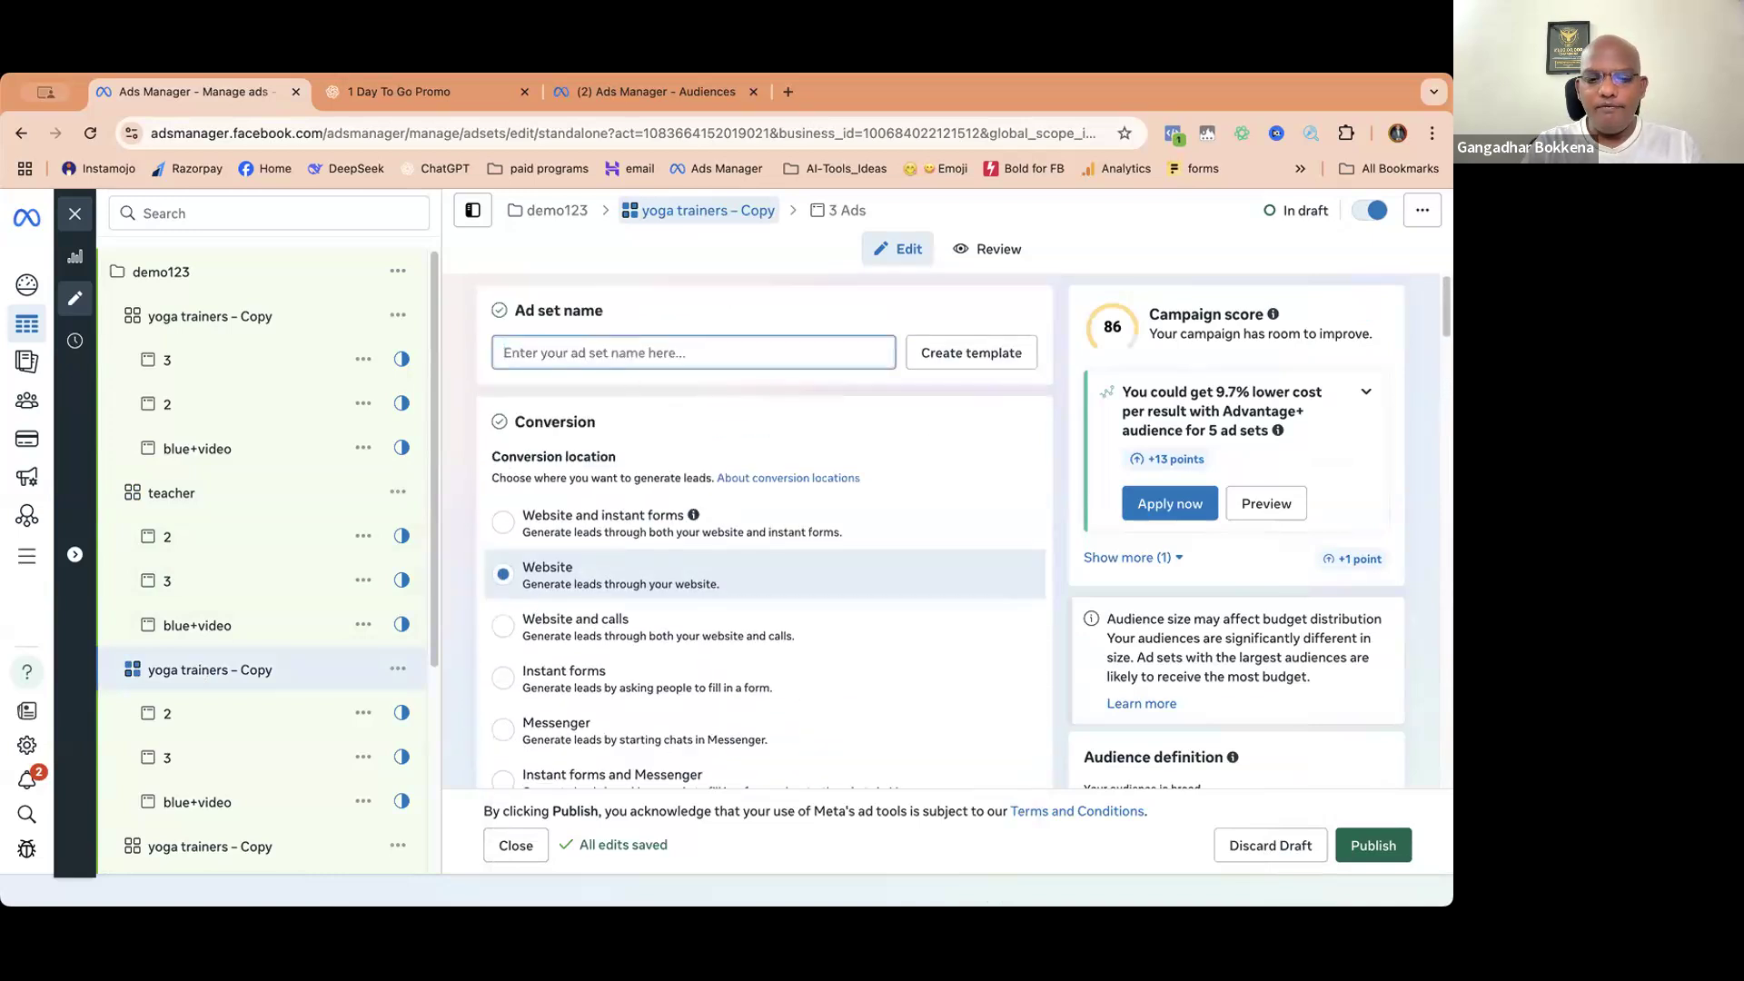
text(fitne)
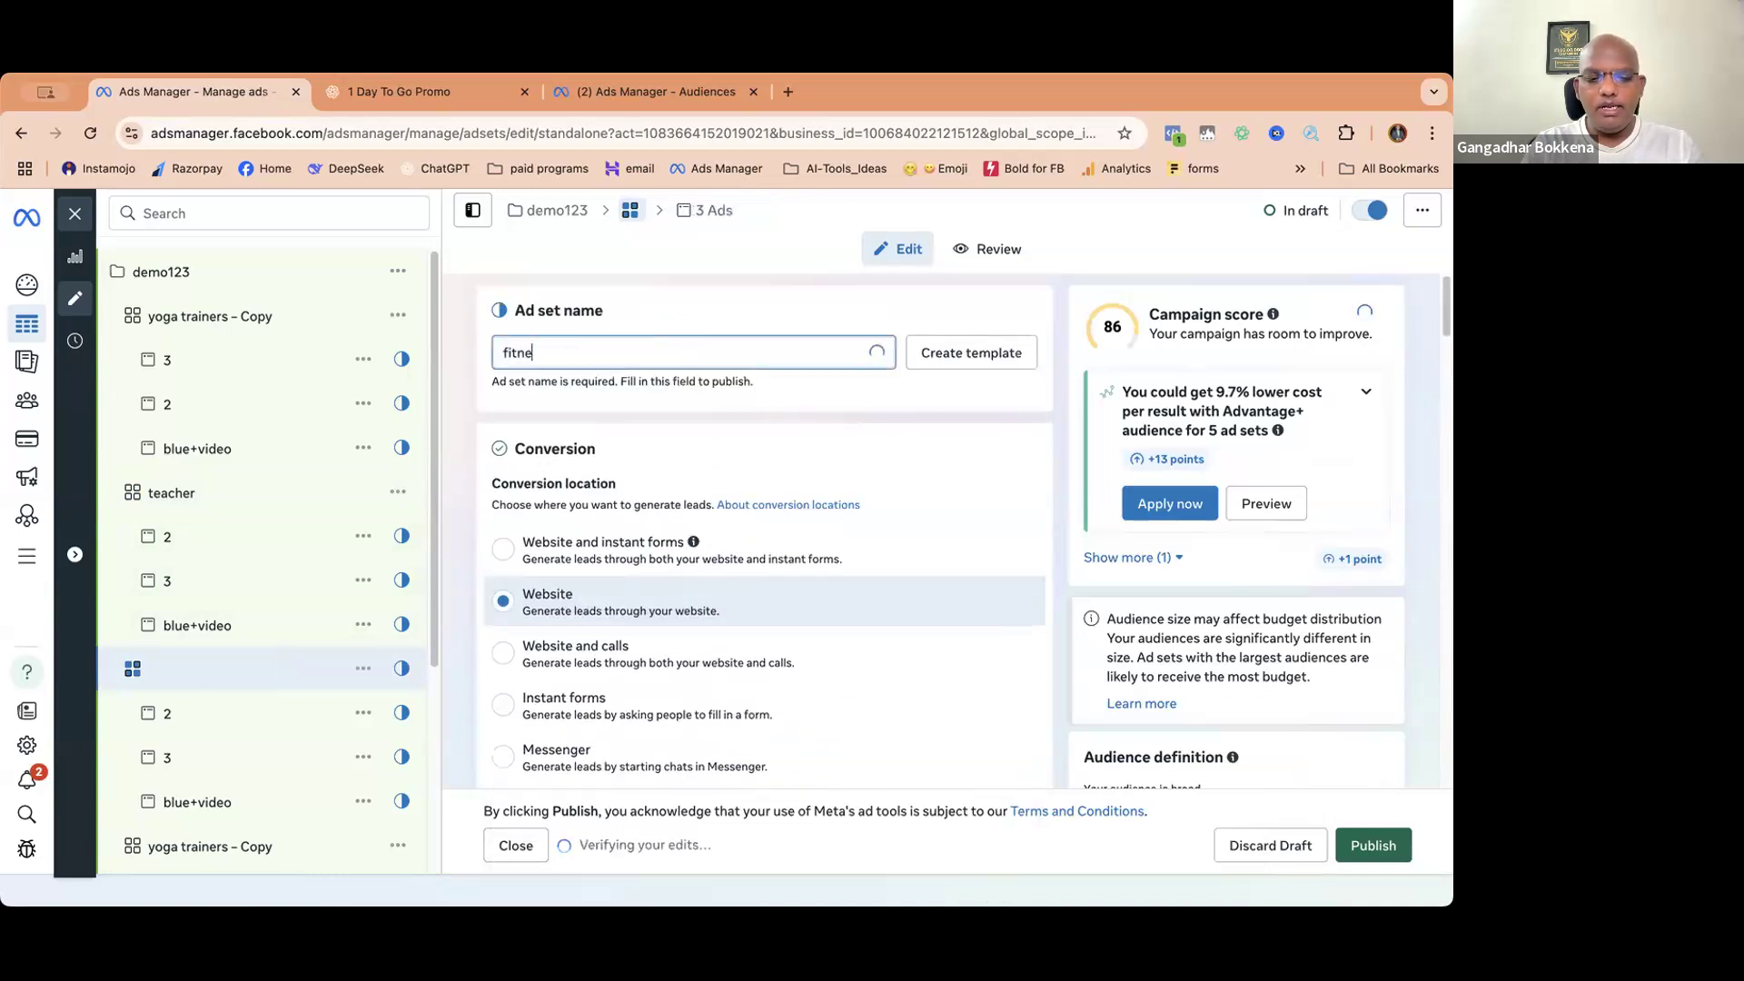
text(ss)
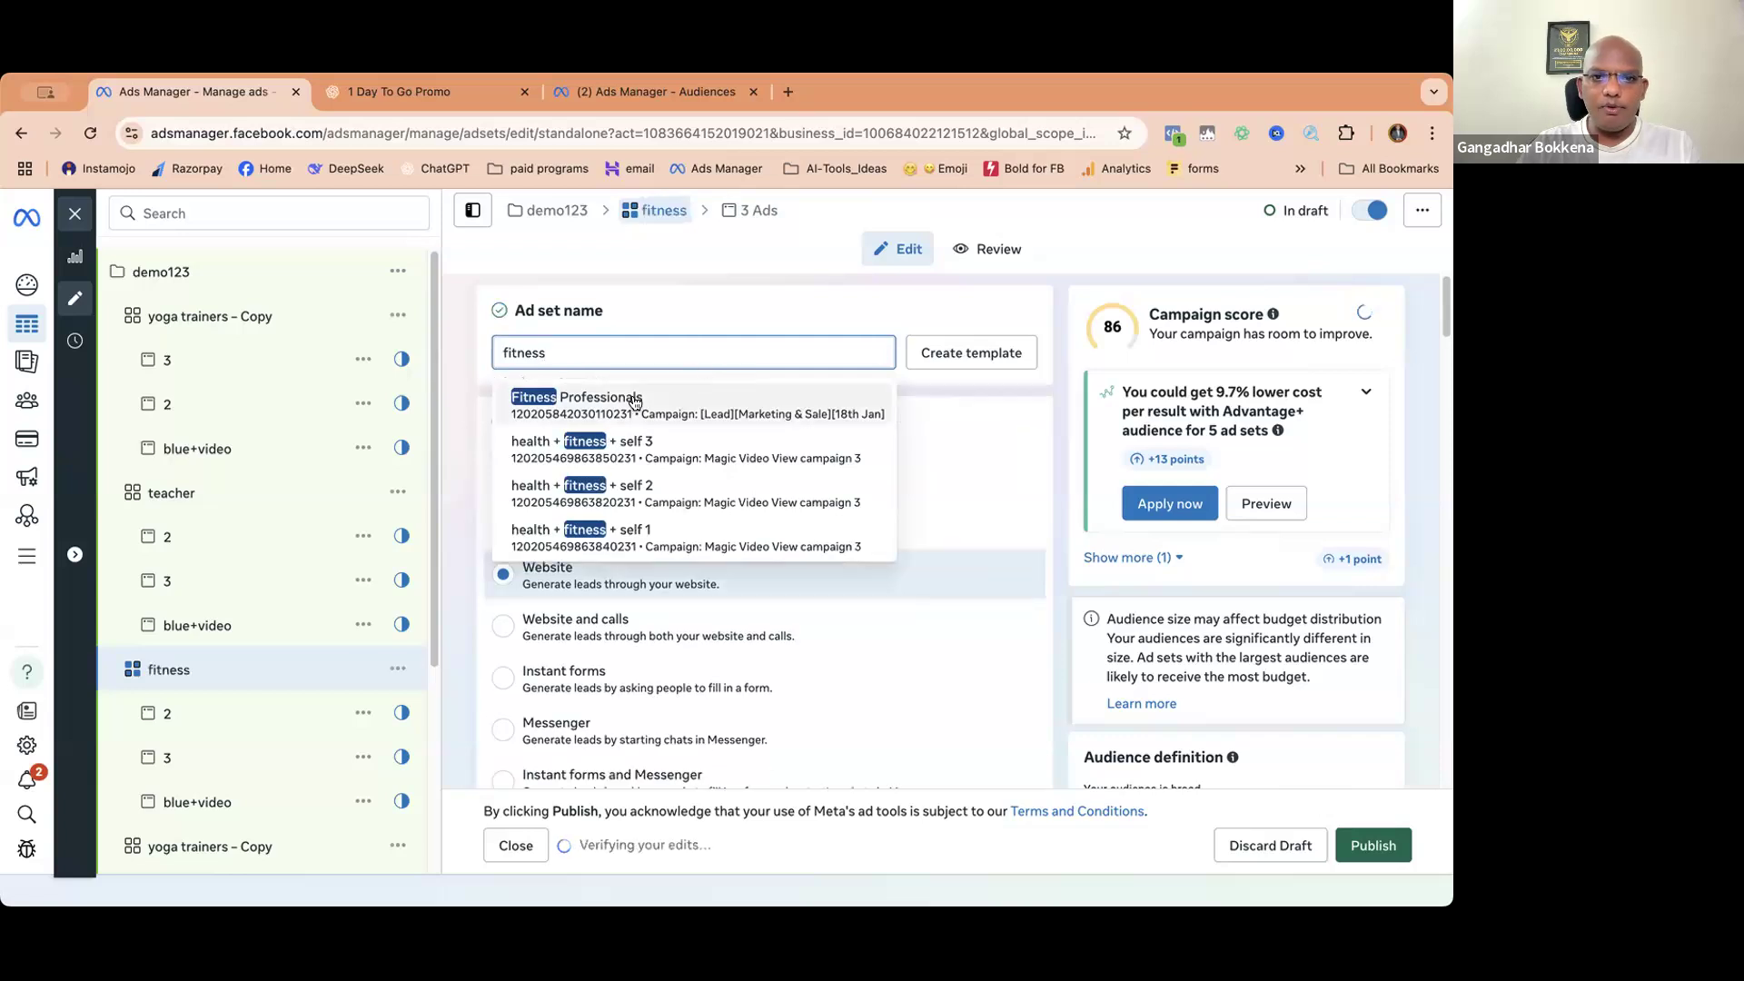
click(634, 402)
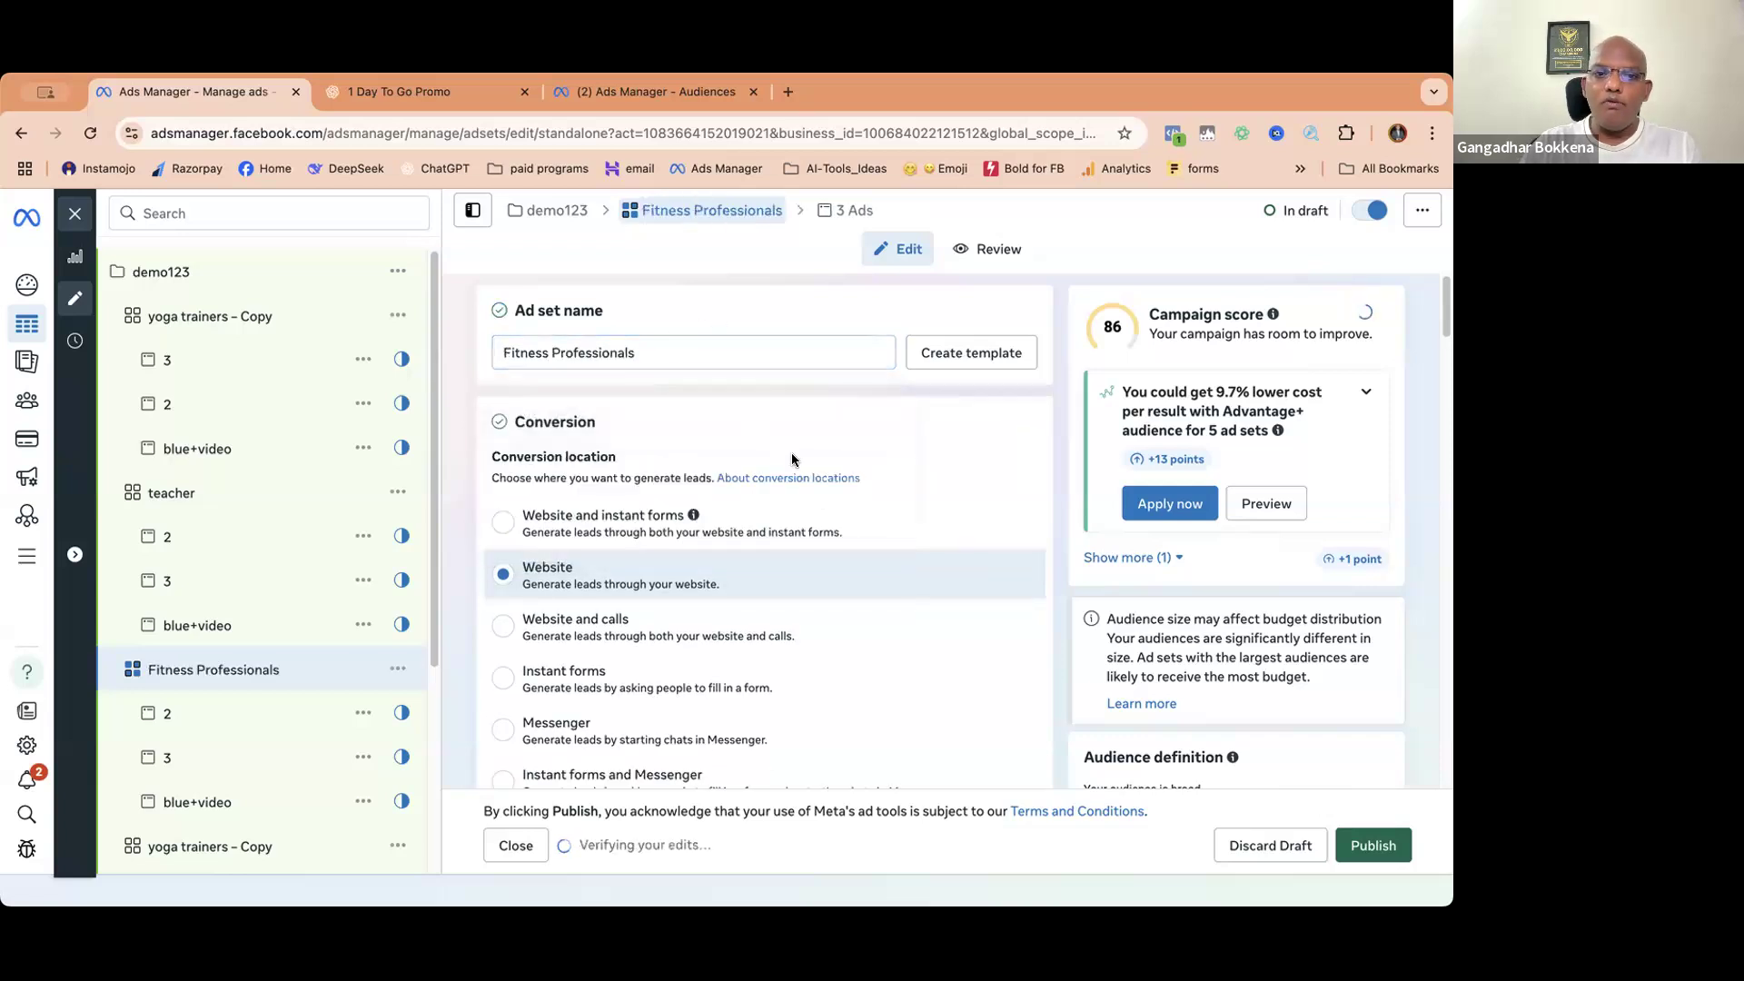
- Remove all health, fitness and yoga interests from the Fitness Professionals ad set's detailed targeting
scroll(792, 452, down, 10)
scroll(792, 458, down, 10)
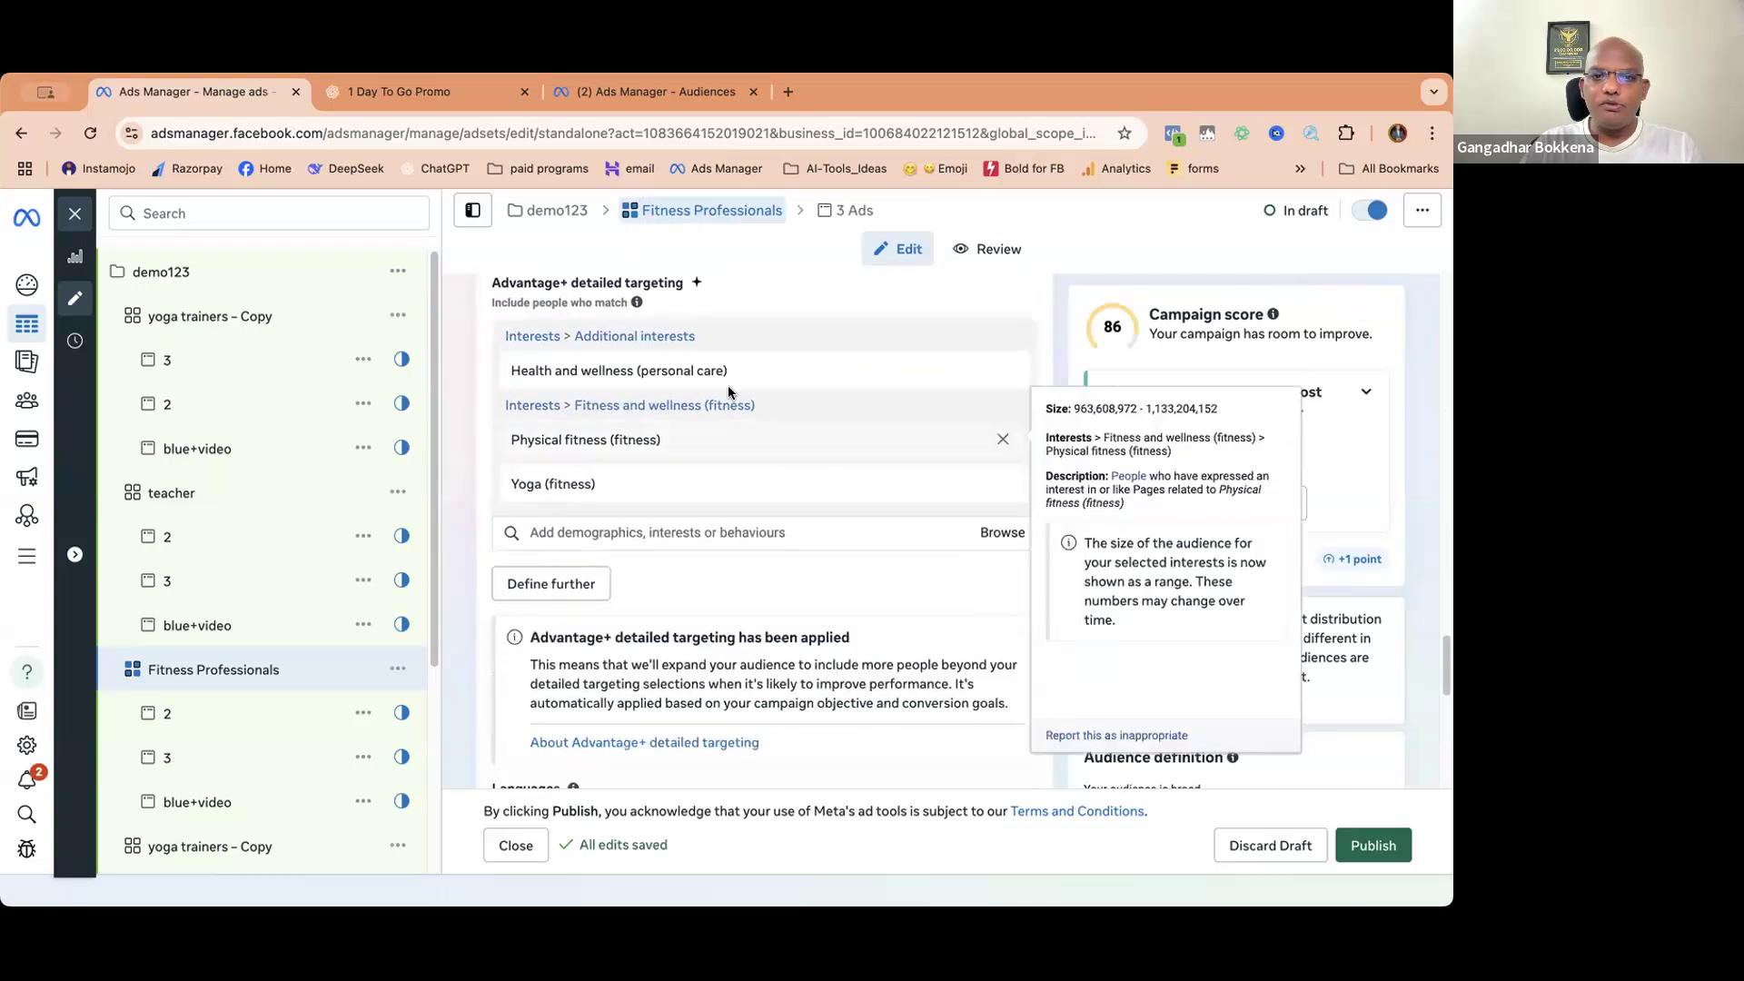
click(1004, 340)
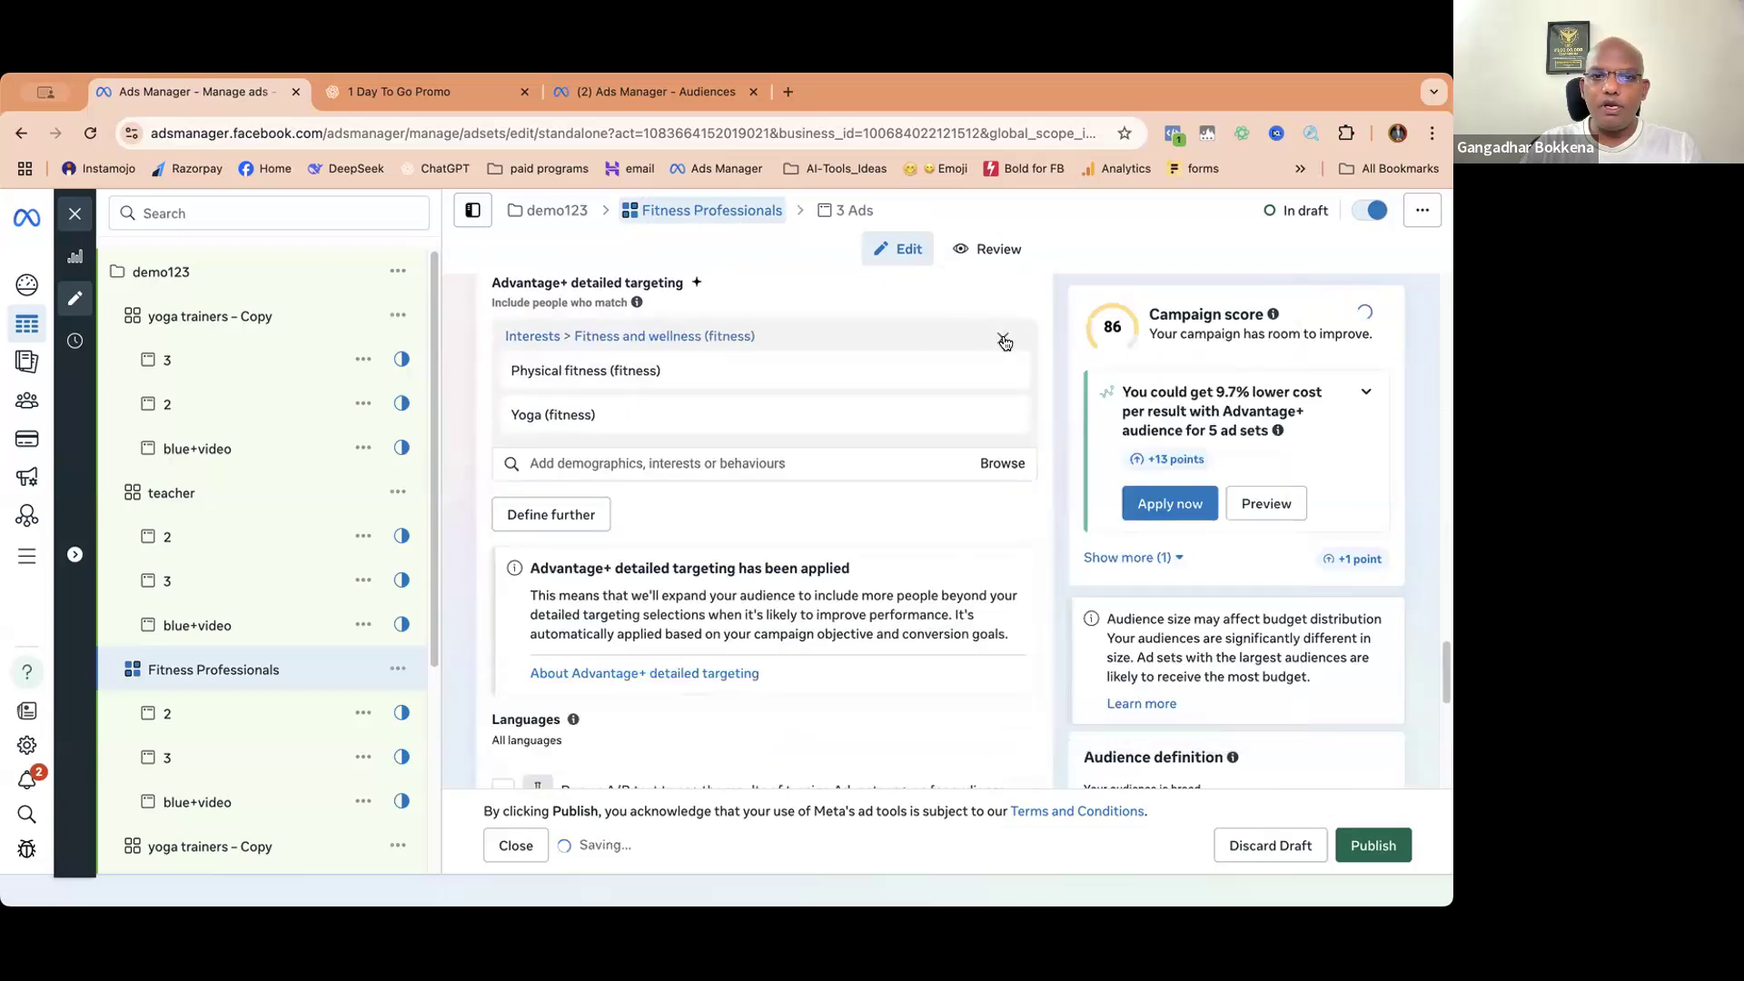
click(1004, 338)
- Search detailed targeting for fitness and add the interests Physical fitness (fitness) and Running (sport) to the Fitness Professionals ad set
click(652, 339)
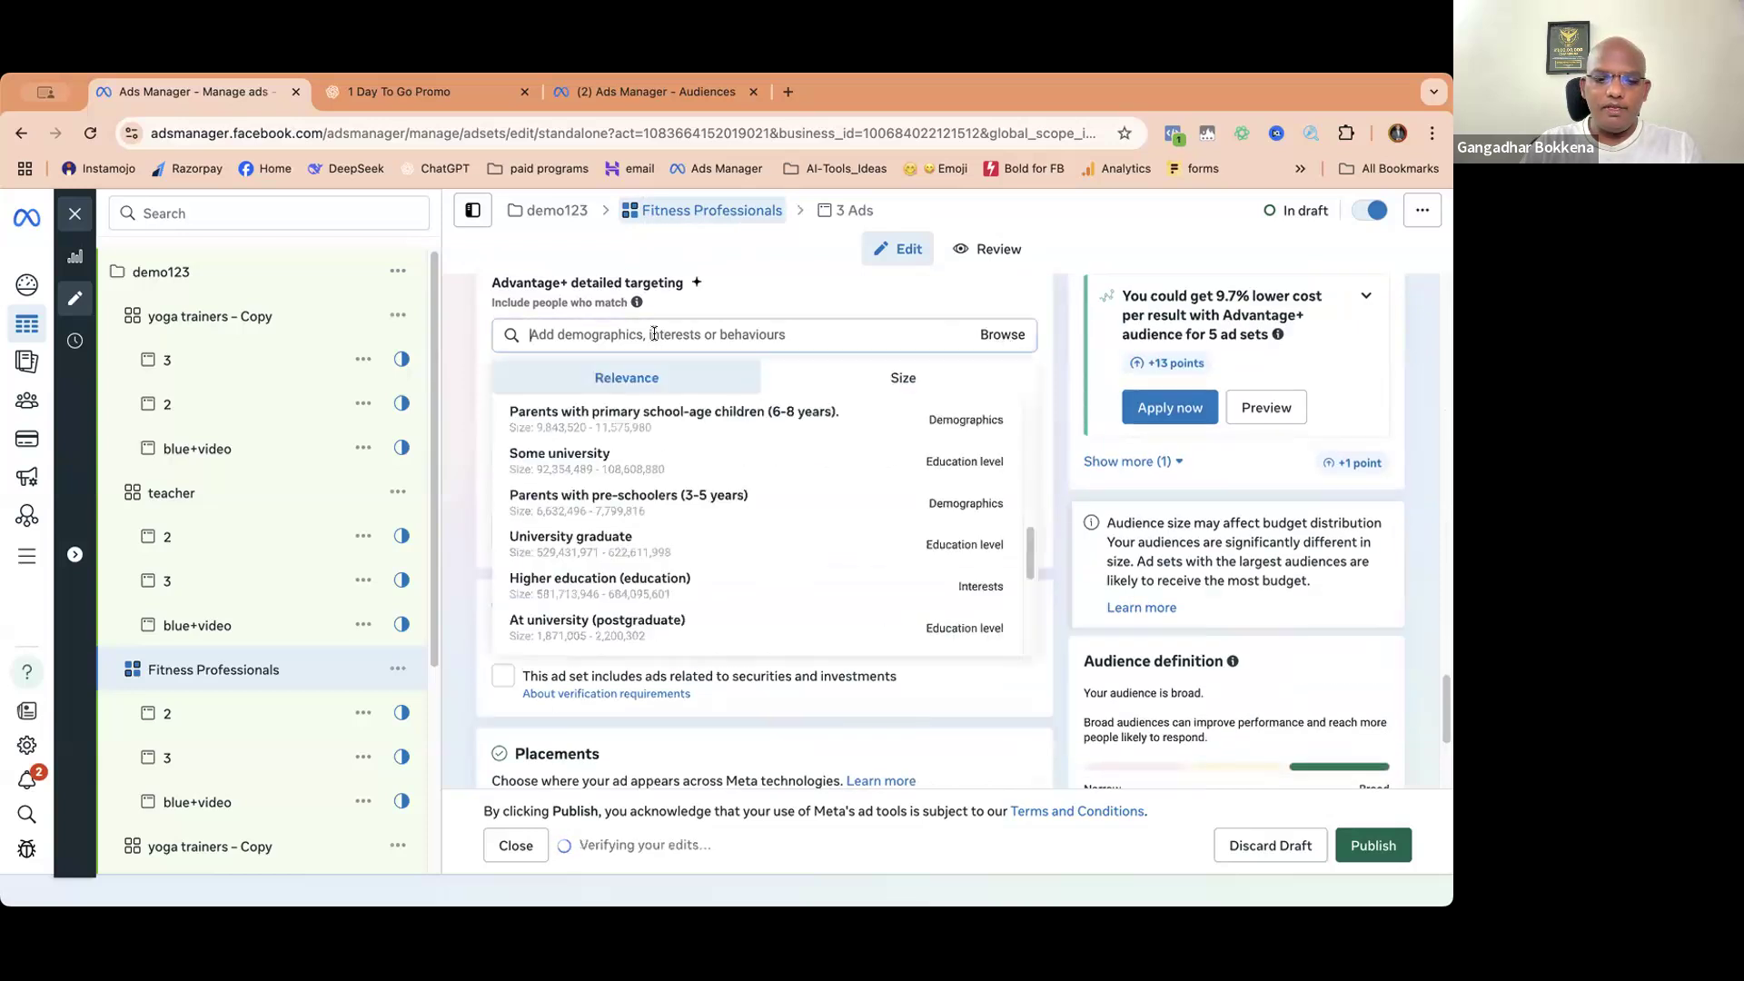
text(fin)
key(BackSpace)
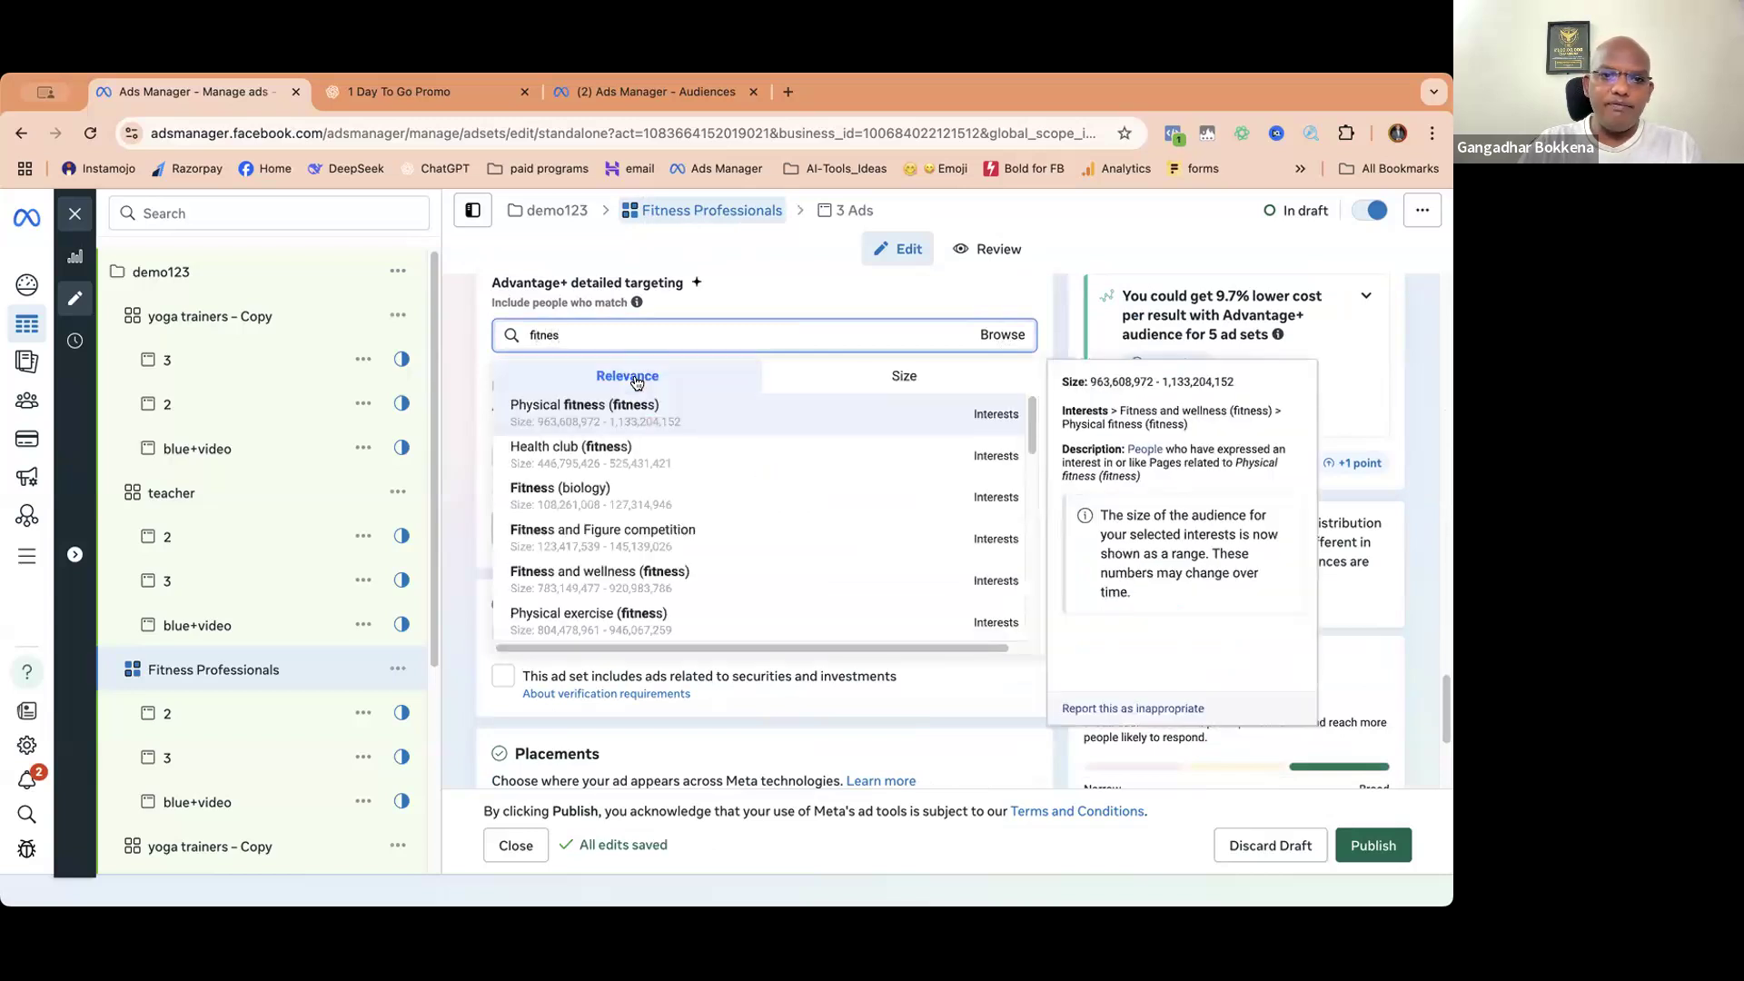
click(587, 405)
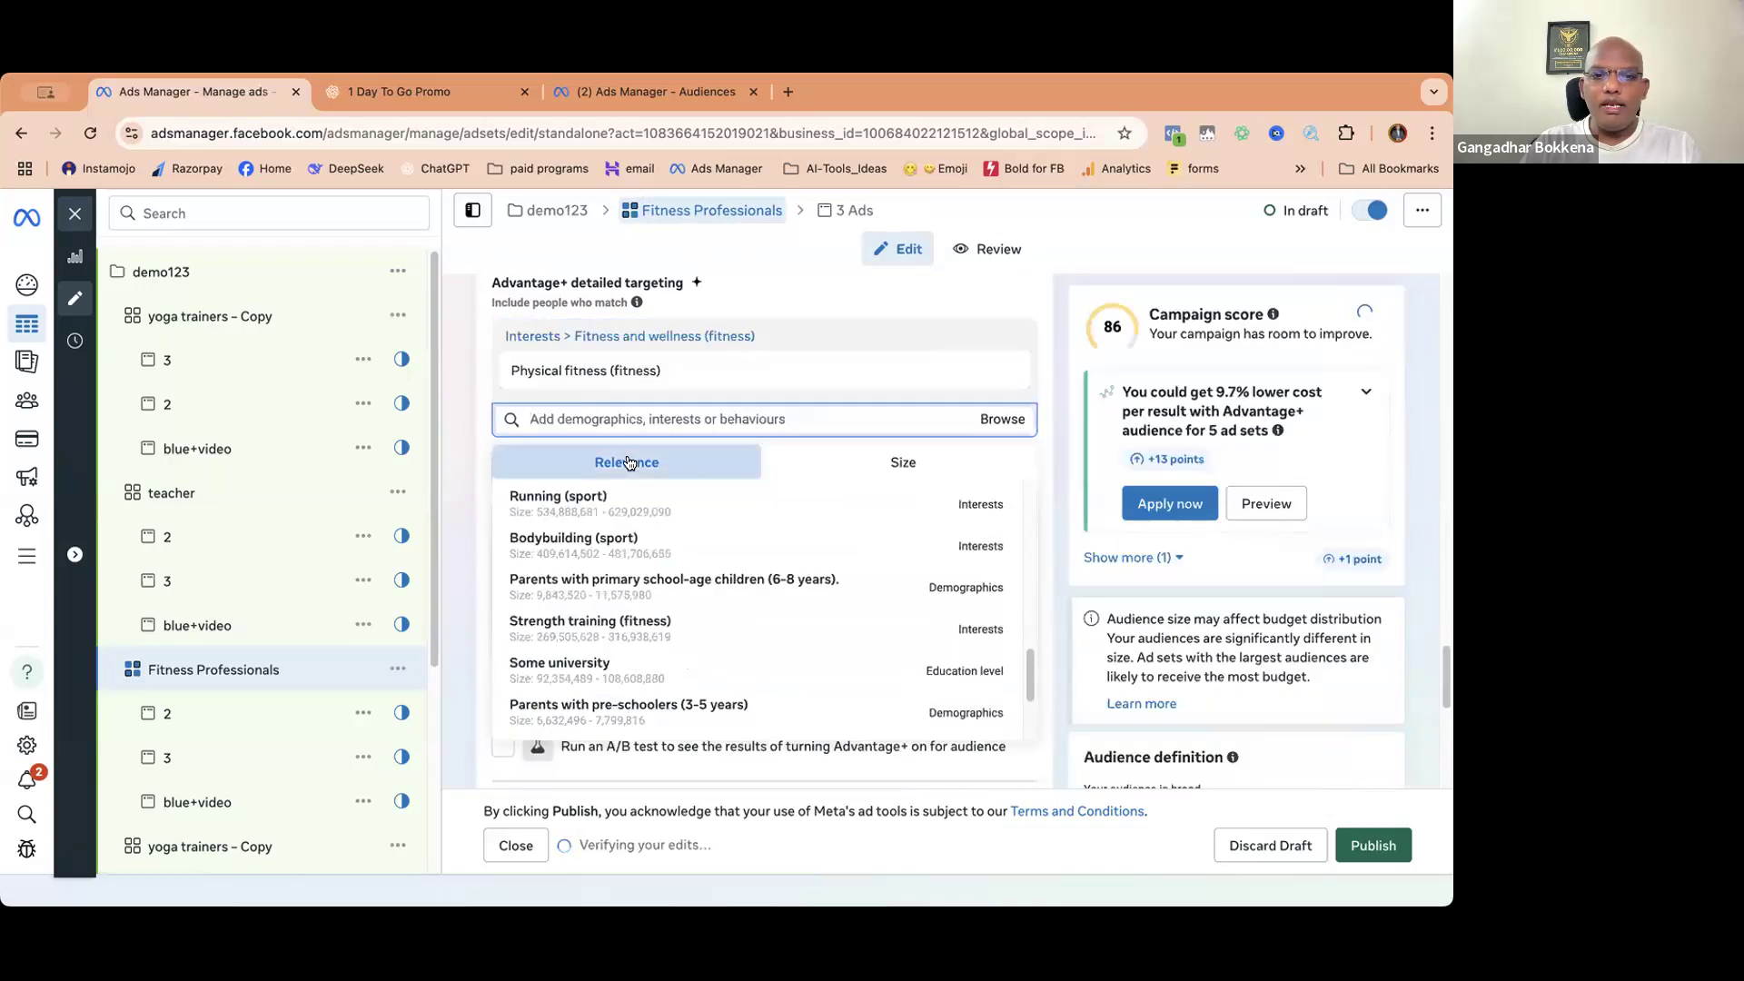
click(590, 498)
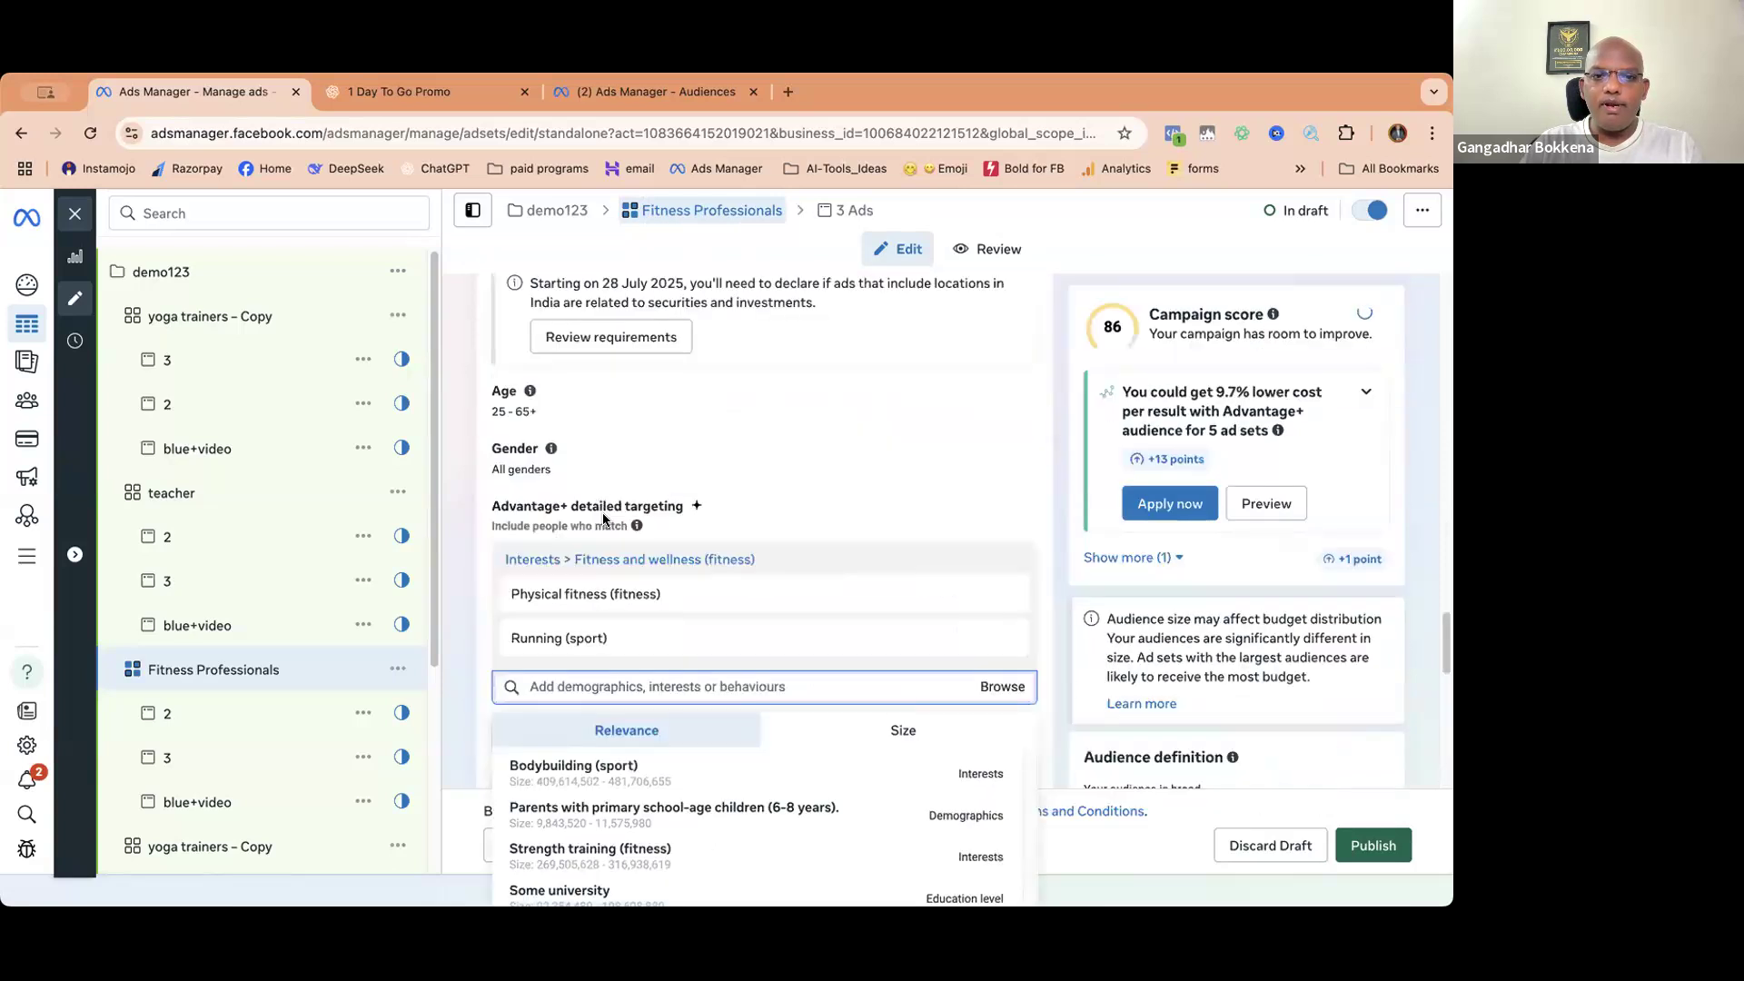
- Rename the yoga trainers – Copy ad set below Fitness Professionals as Working professionals, using the suggested name
scroll(224, 604, down, 3)
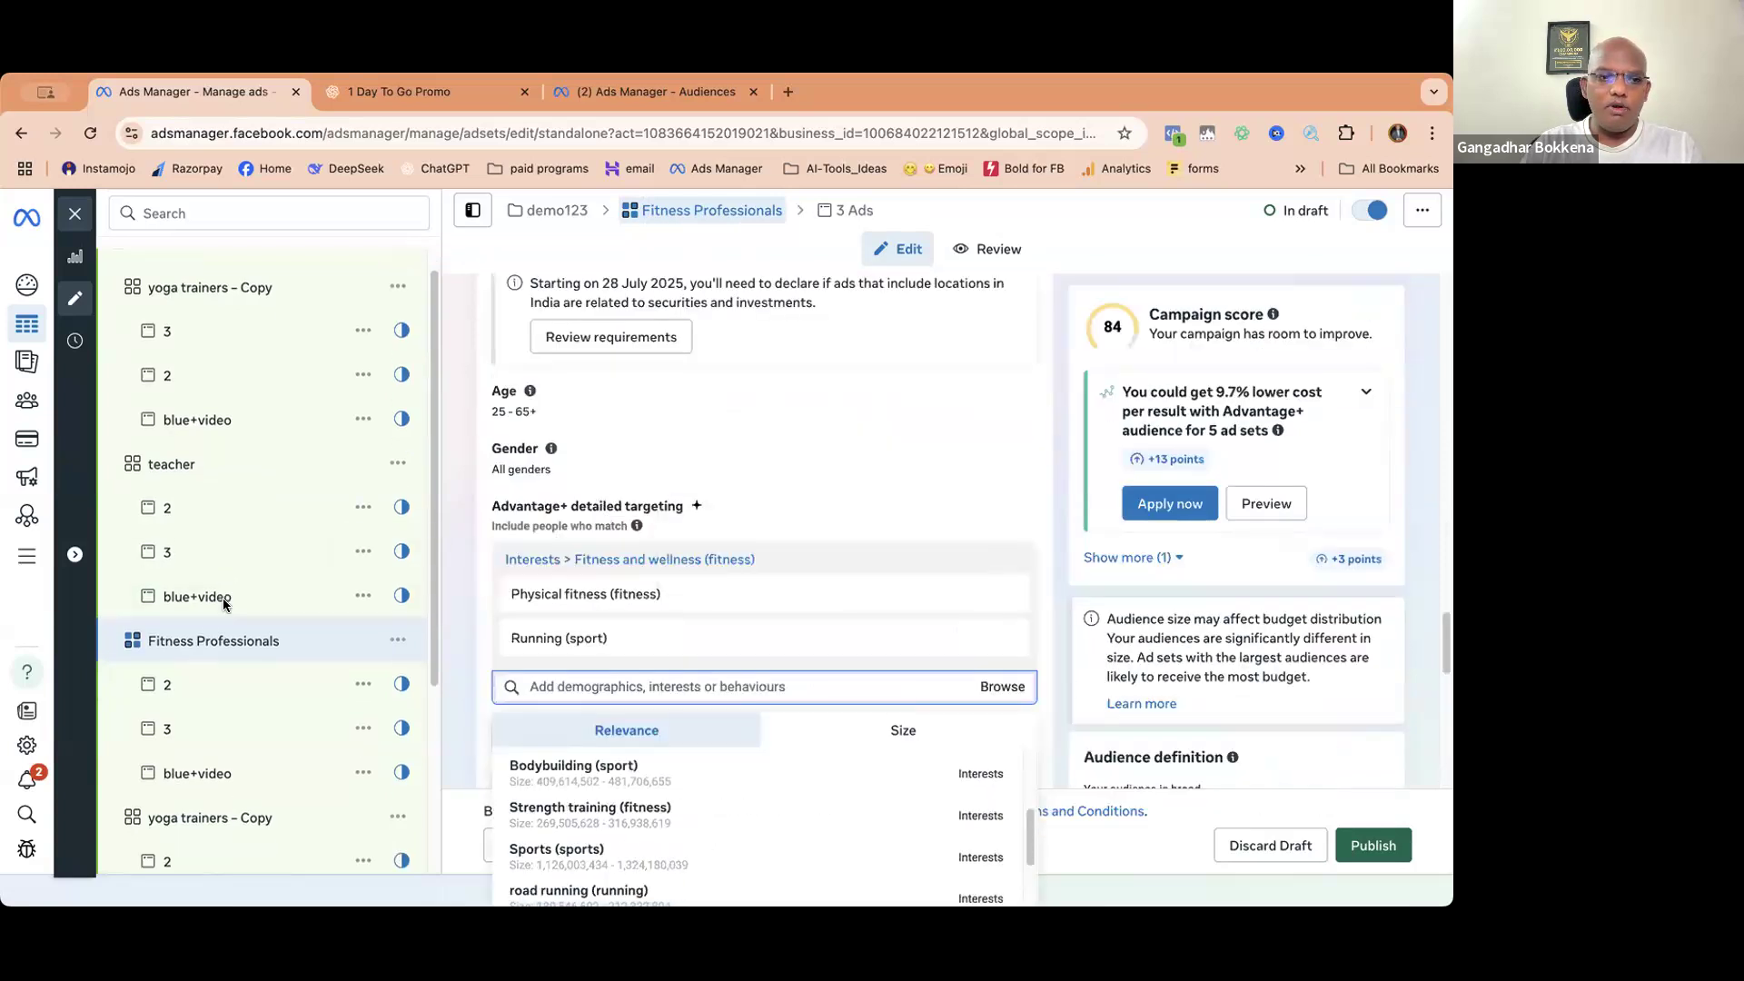
click(218, 603)
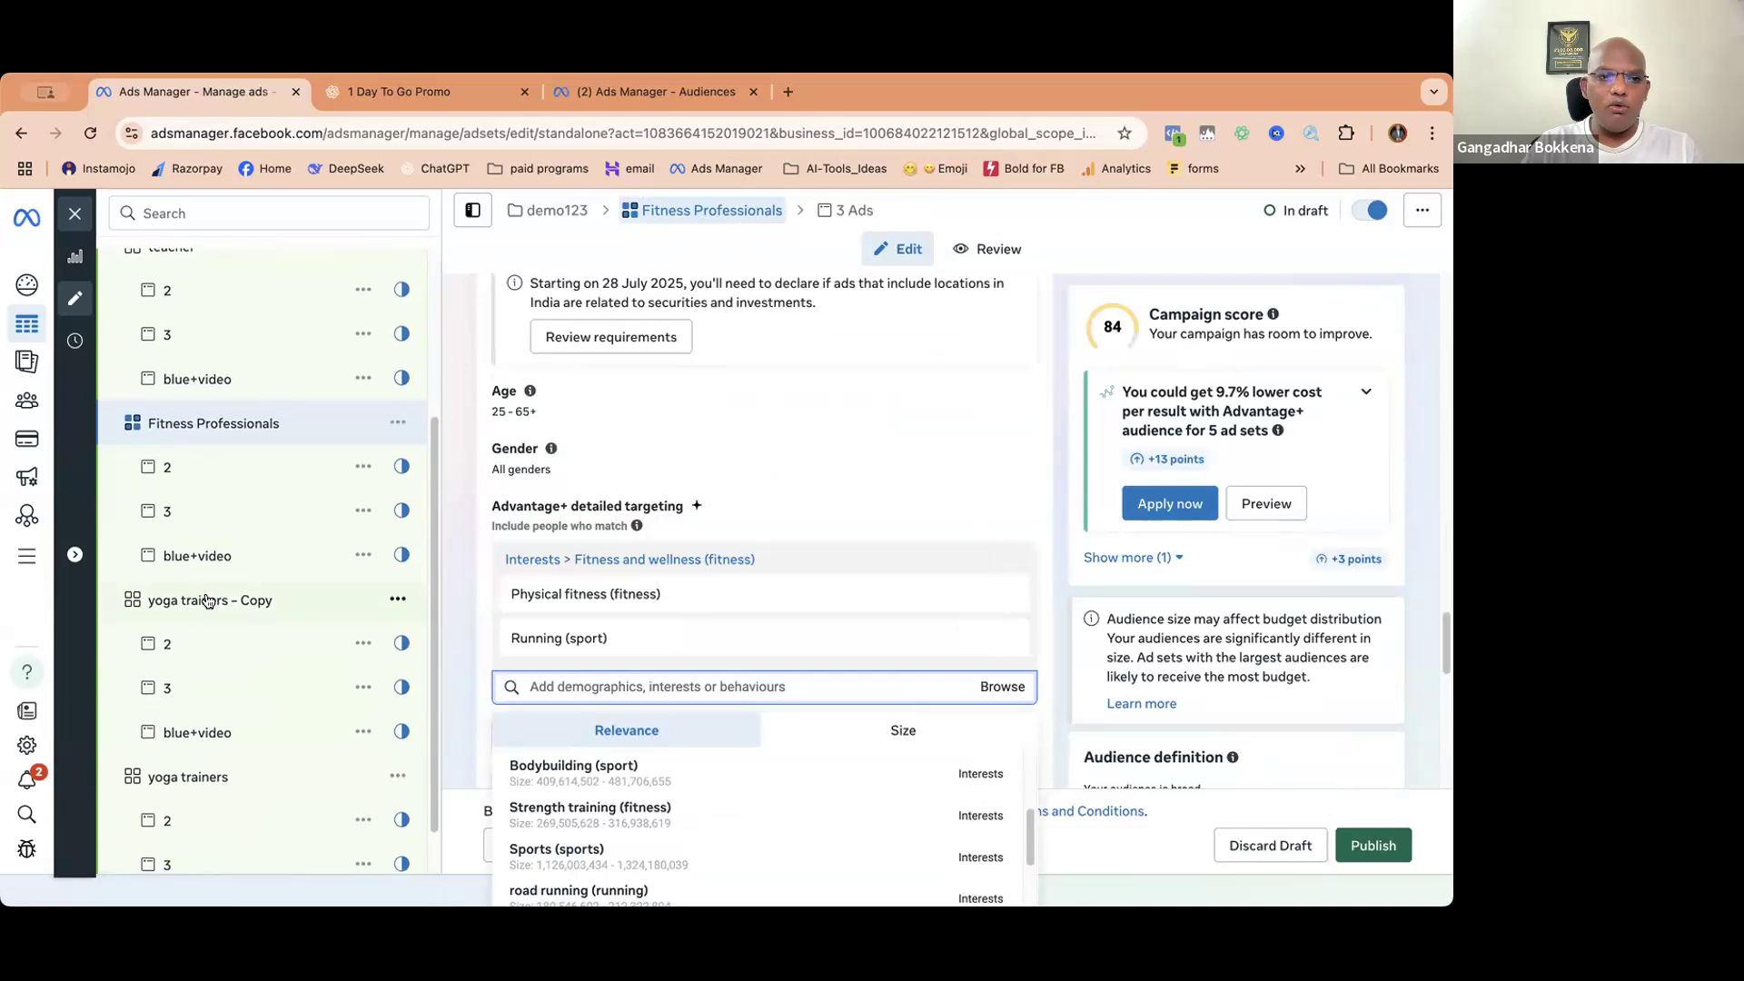
scroll(674, 481, up, 15)
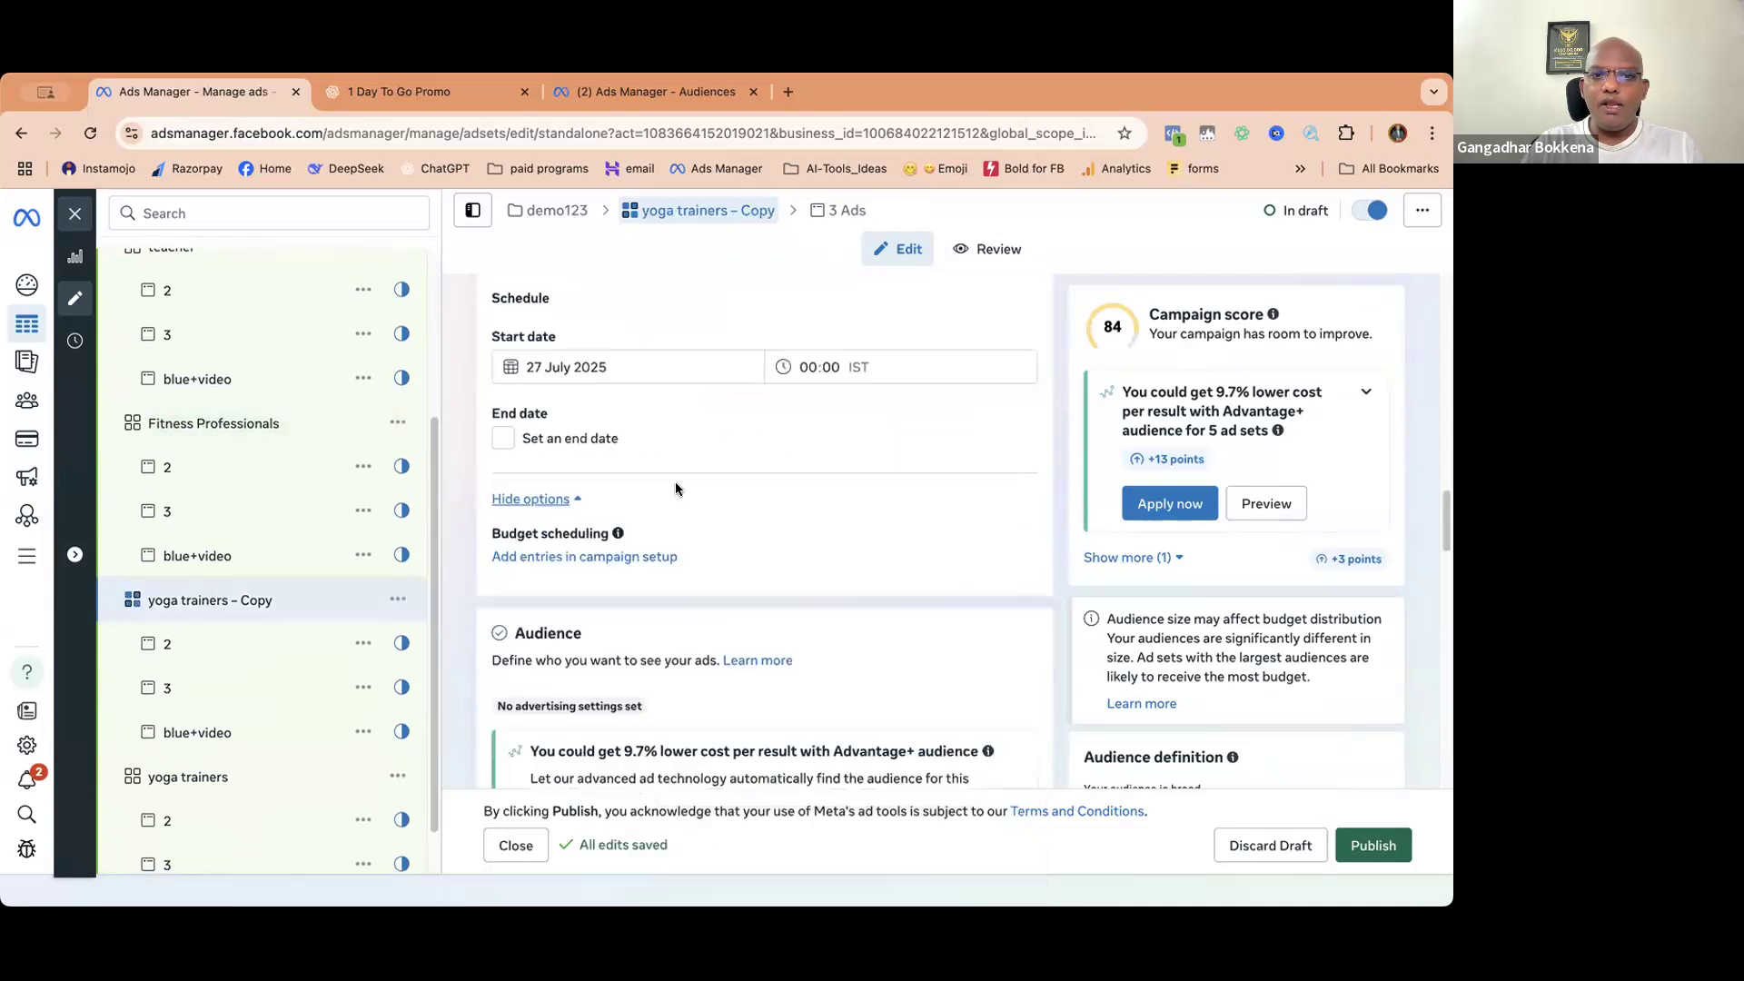
scroll(688, 408, up, 8)
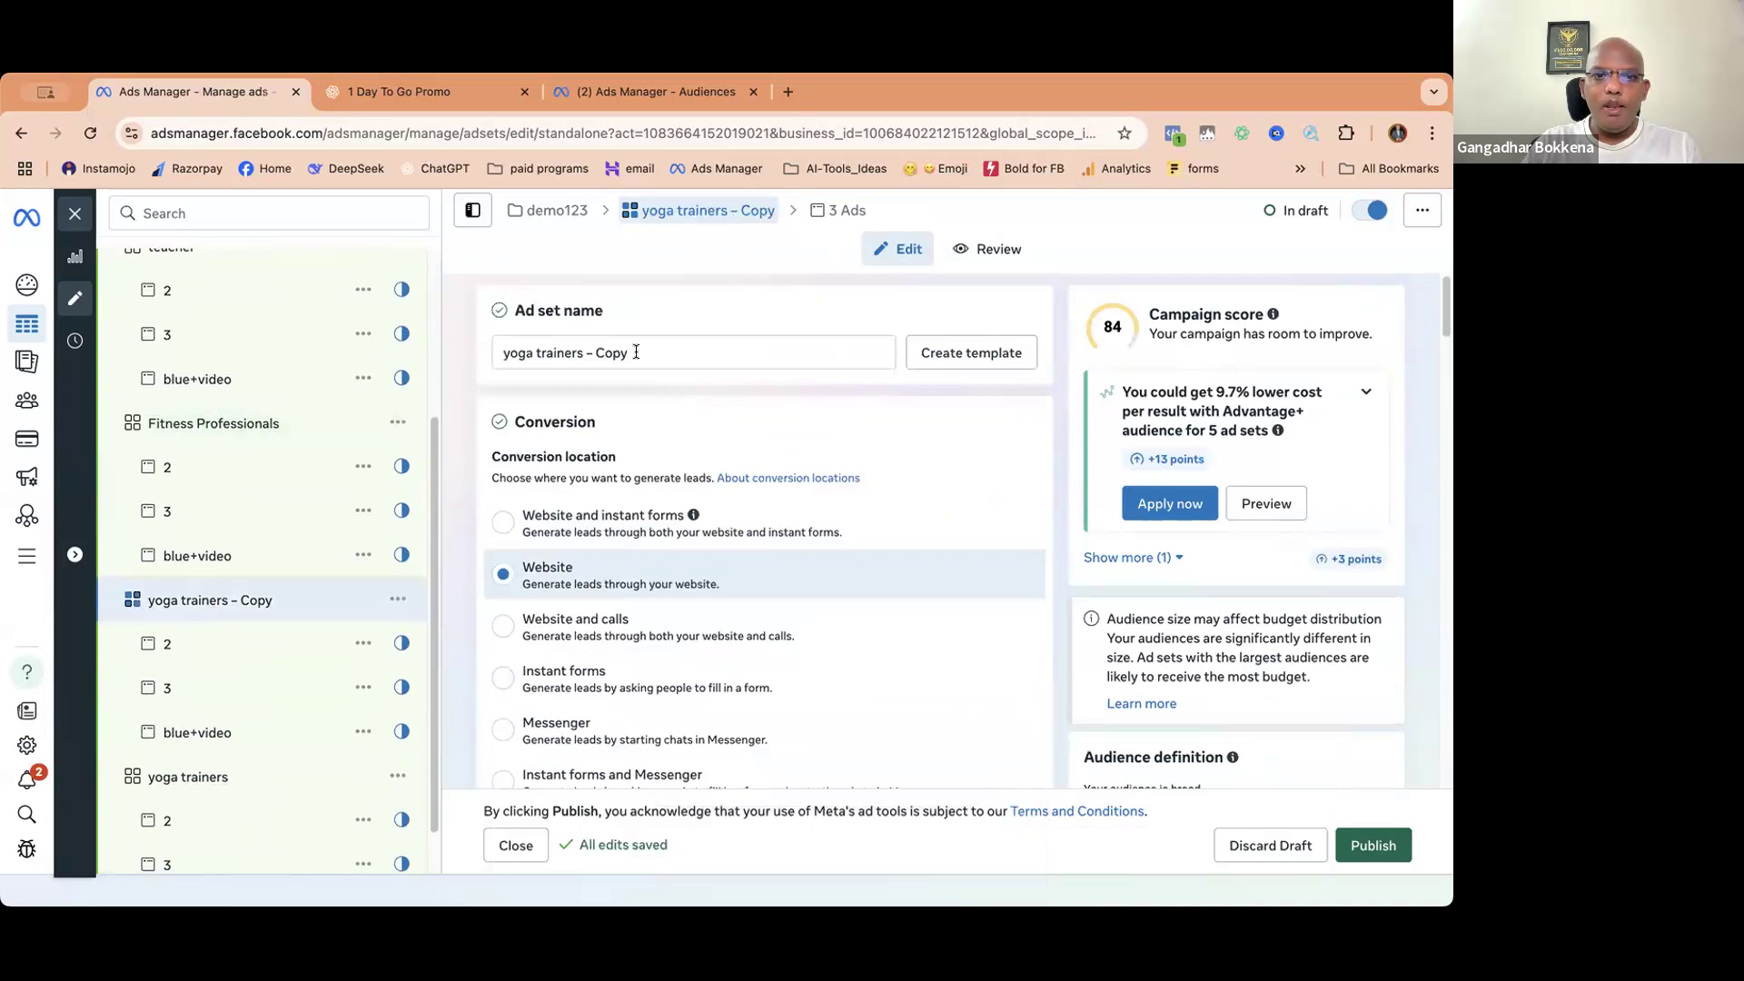
drag(635, 352, 502, 349)
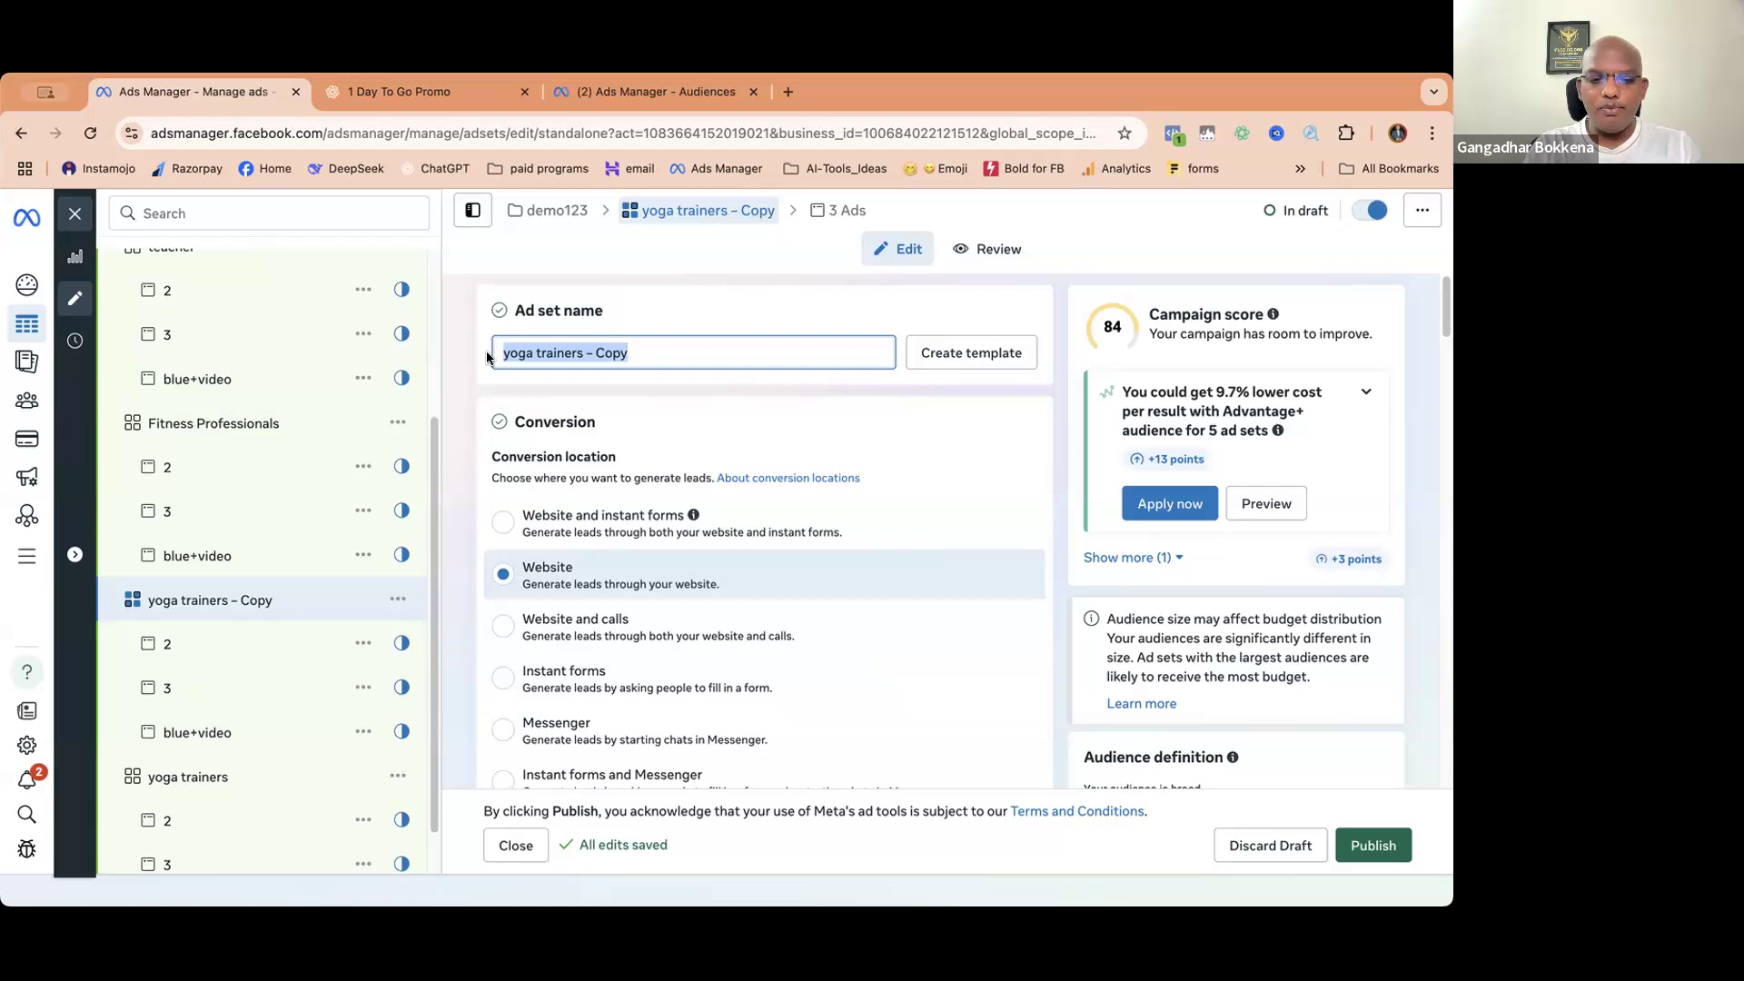
text(working)
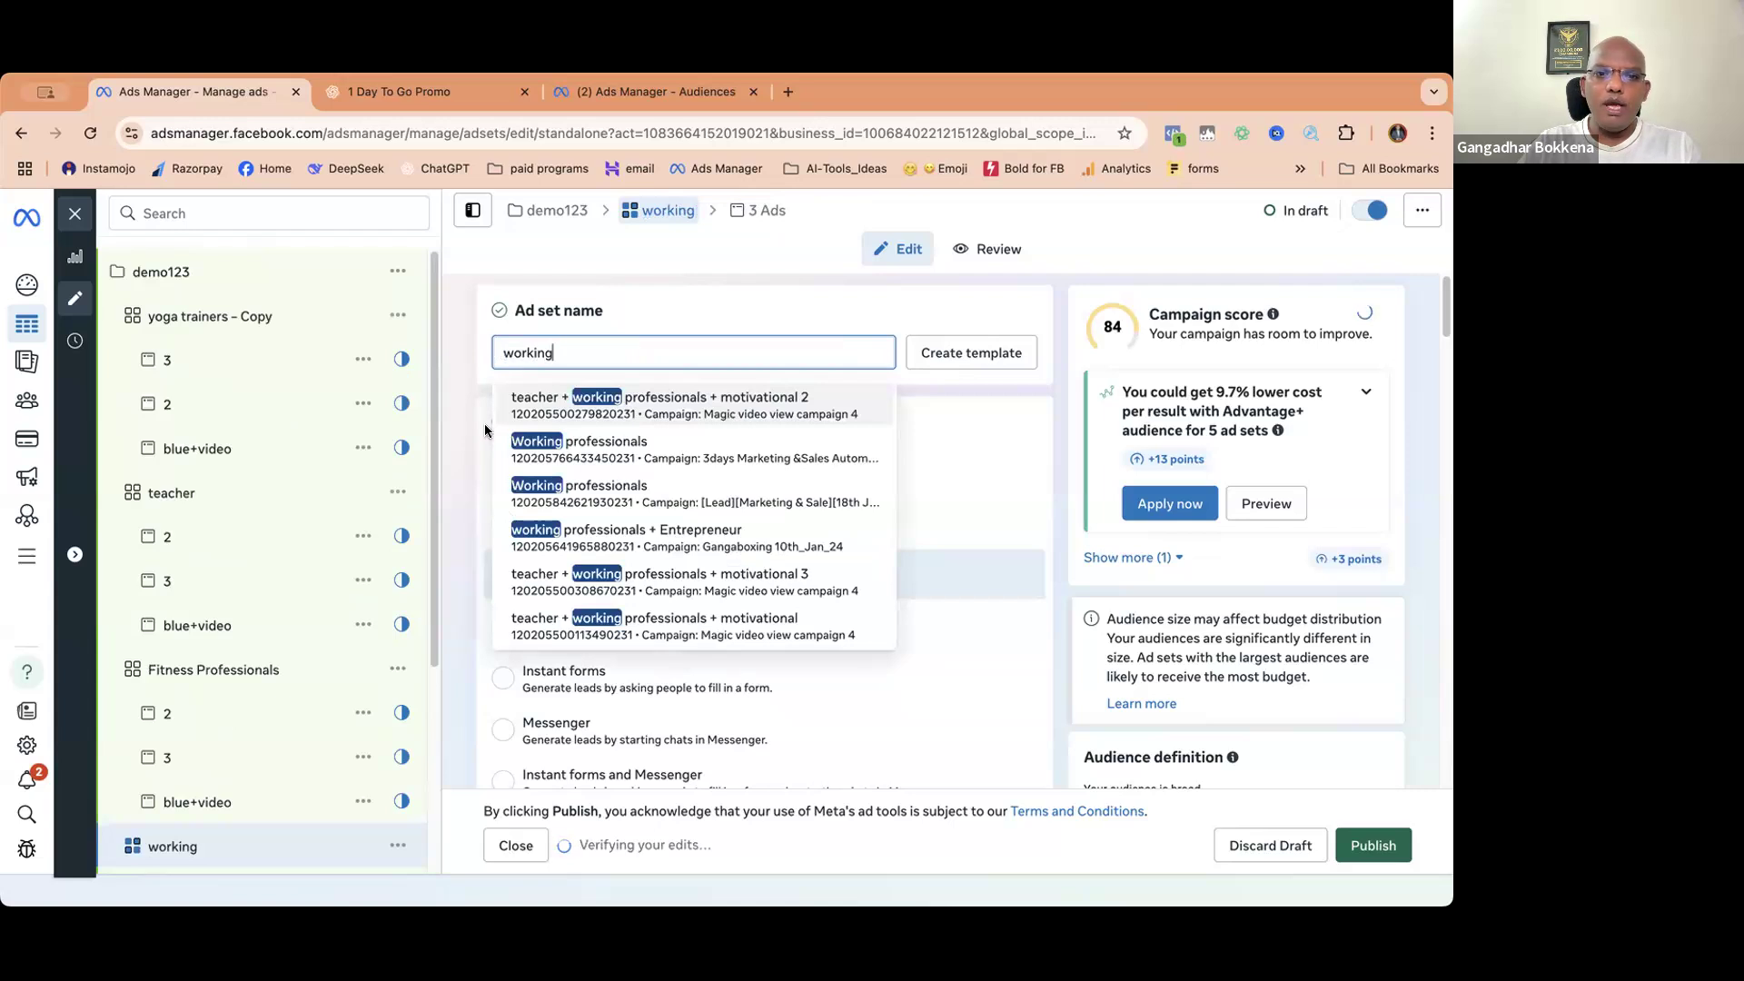
click(586, 449)
- Clear the health, fitness and yoga interests from the Working professionals ad set's detailed targeting
scroll(863, 532, down, 10)
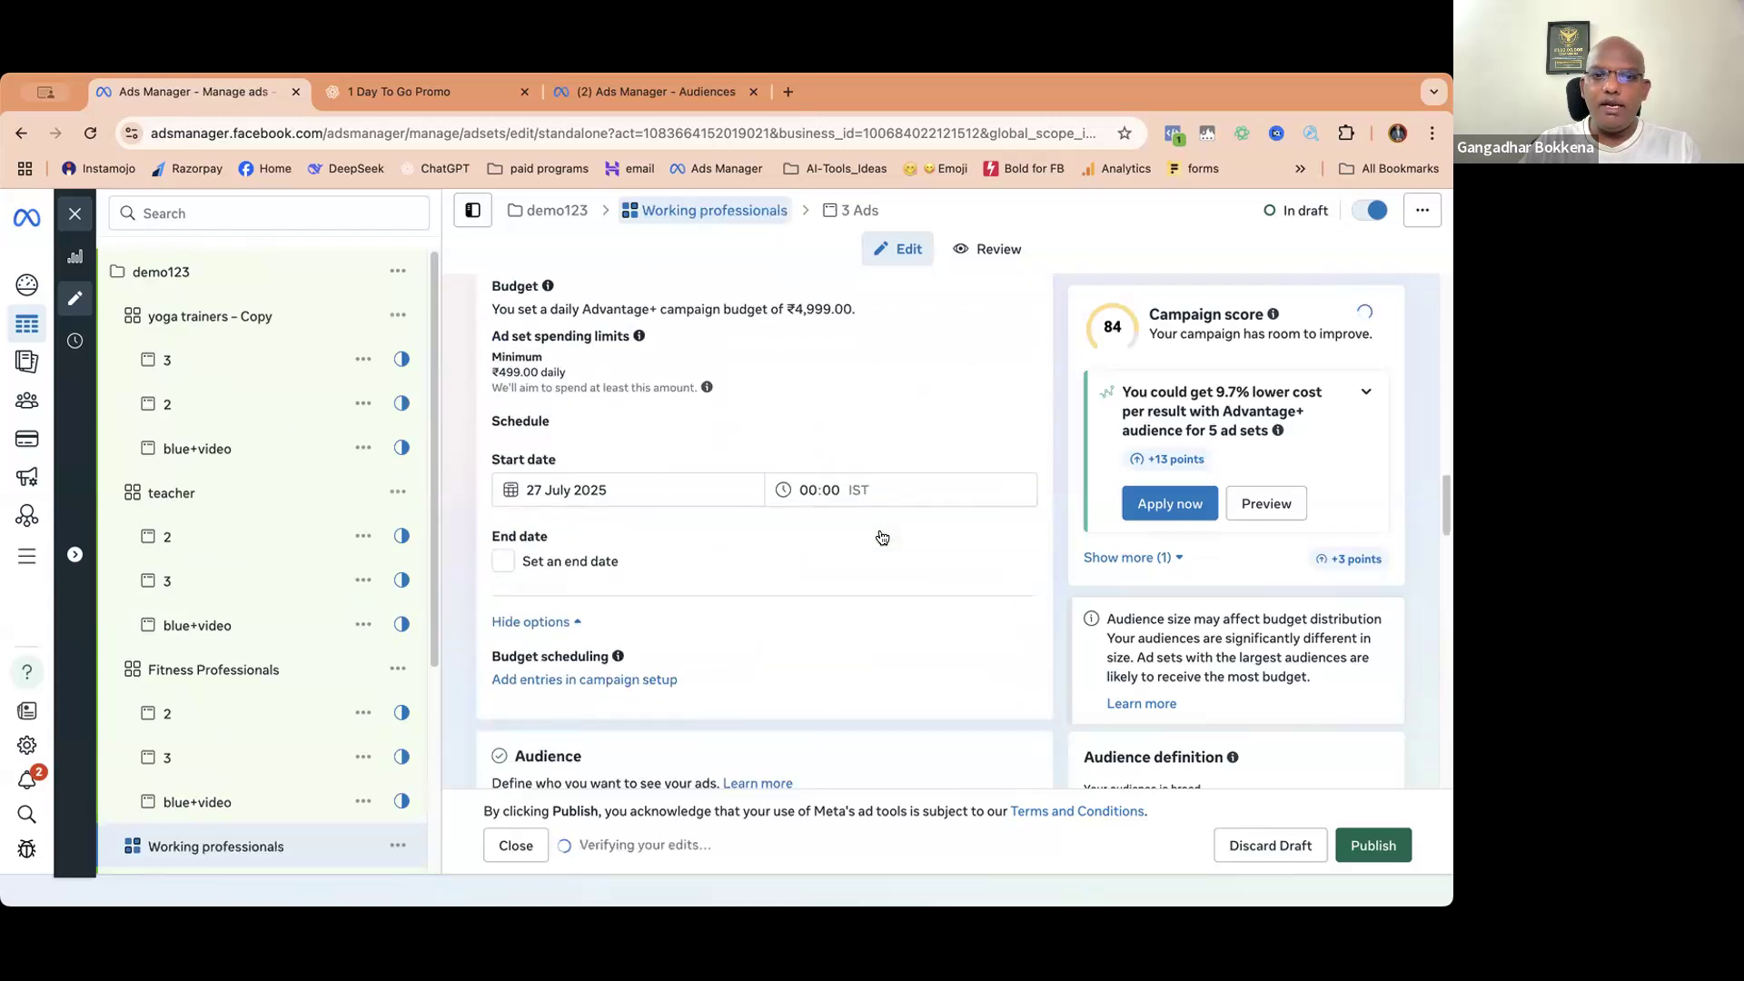
scroll(881, 536, down, 10)
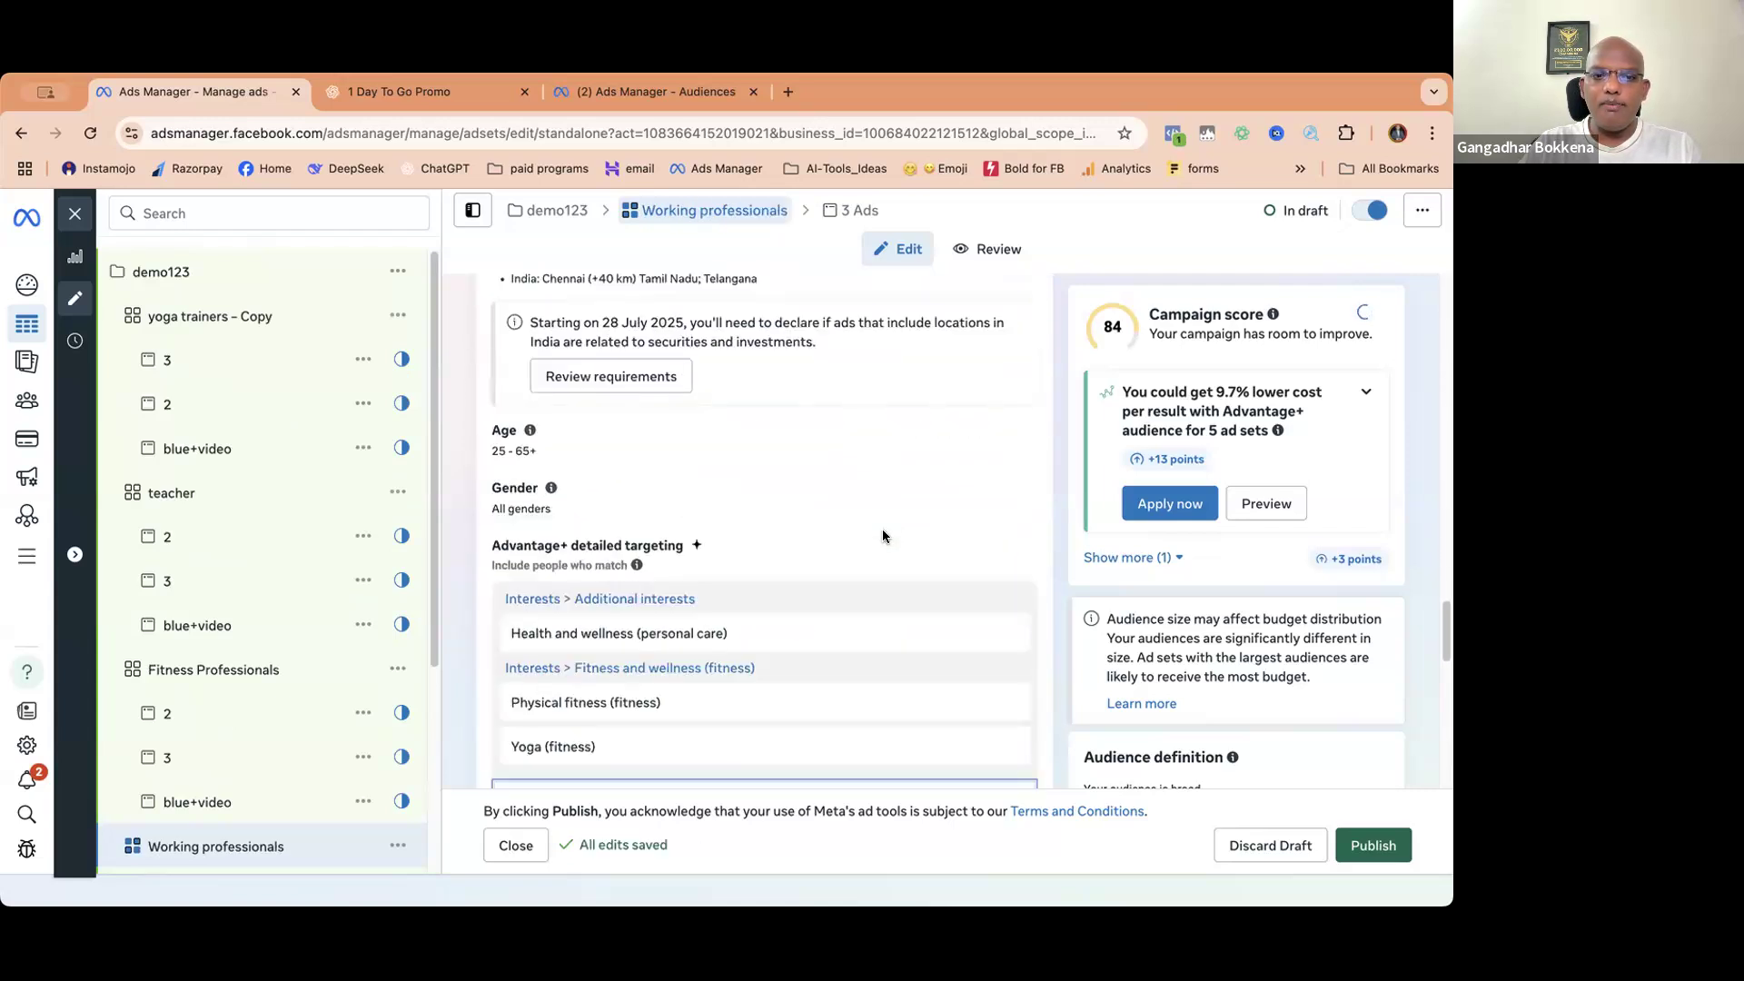
scroll(913, 490, down, 4)
scroll(913, 491, up, 2)
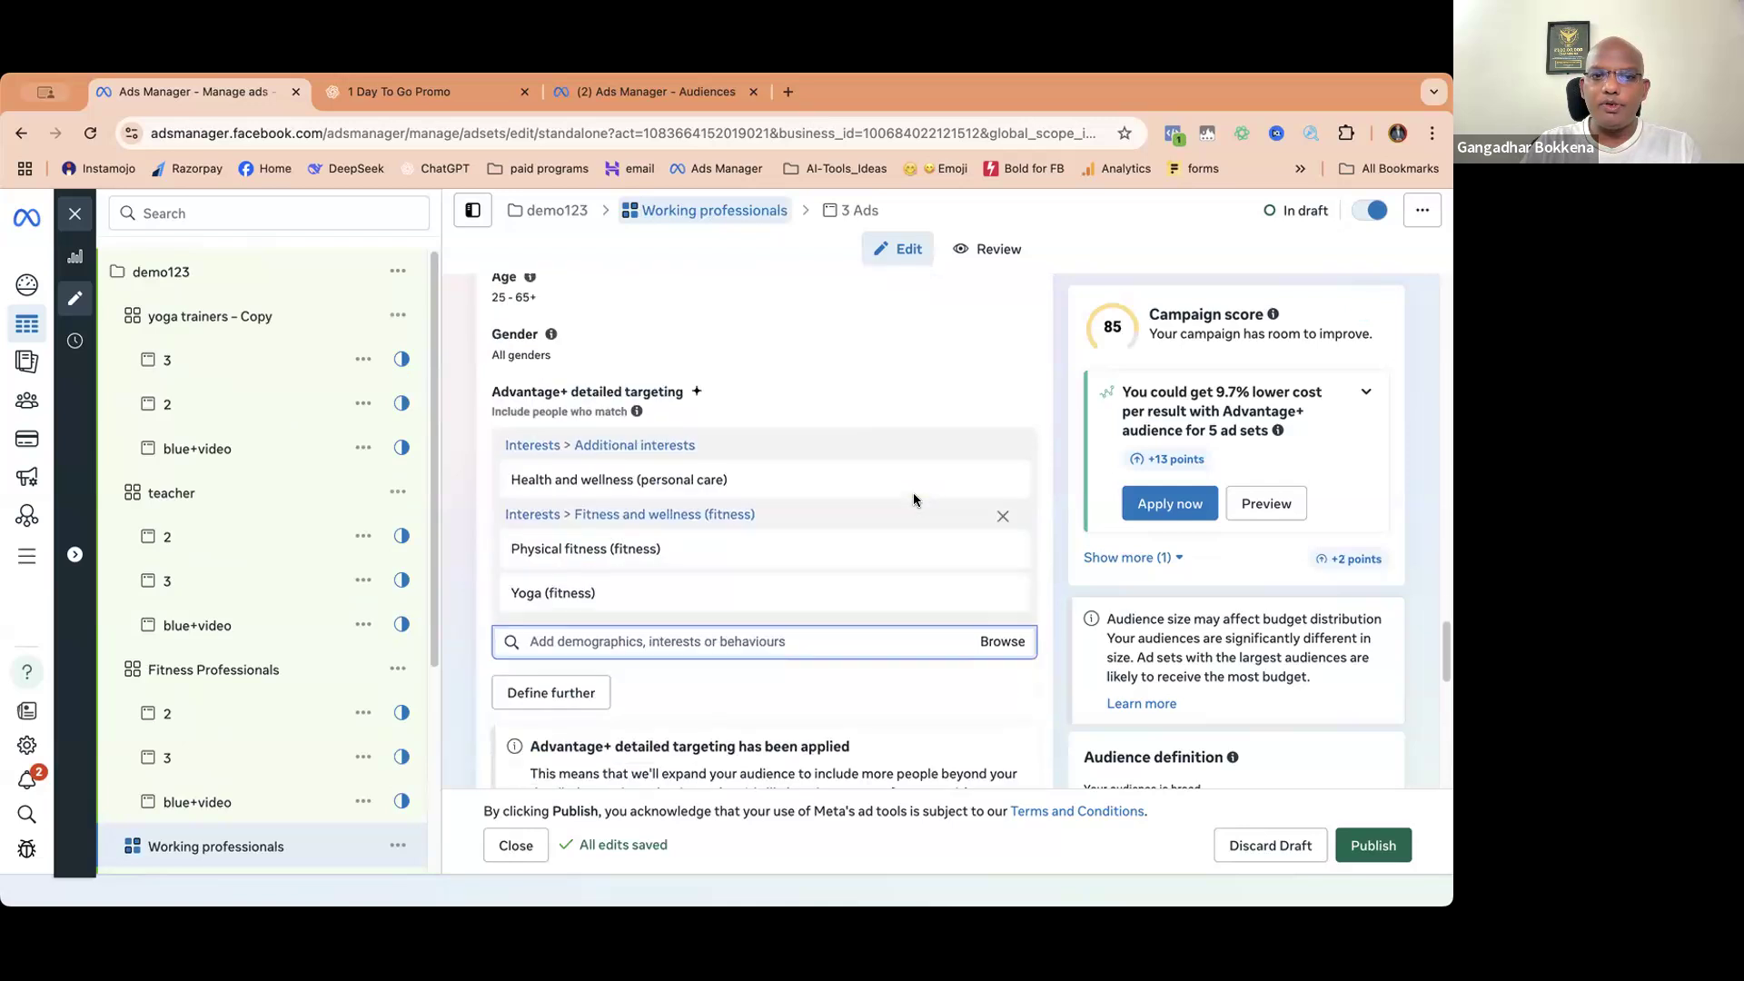
click(1002, 445)
click(1001, 445)
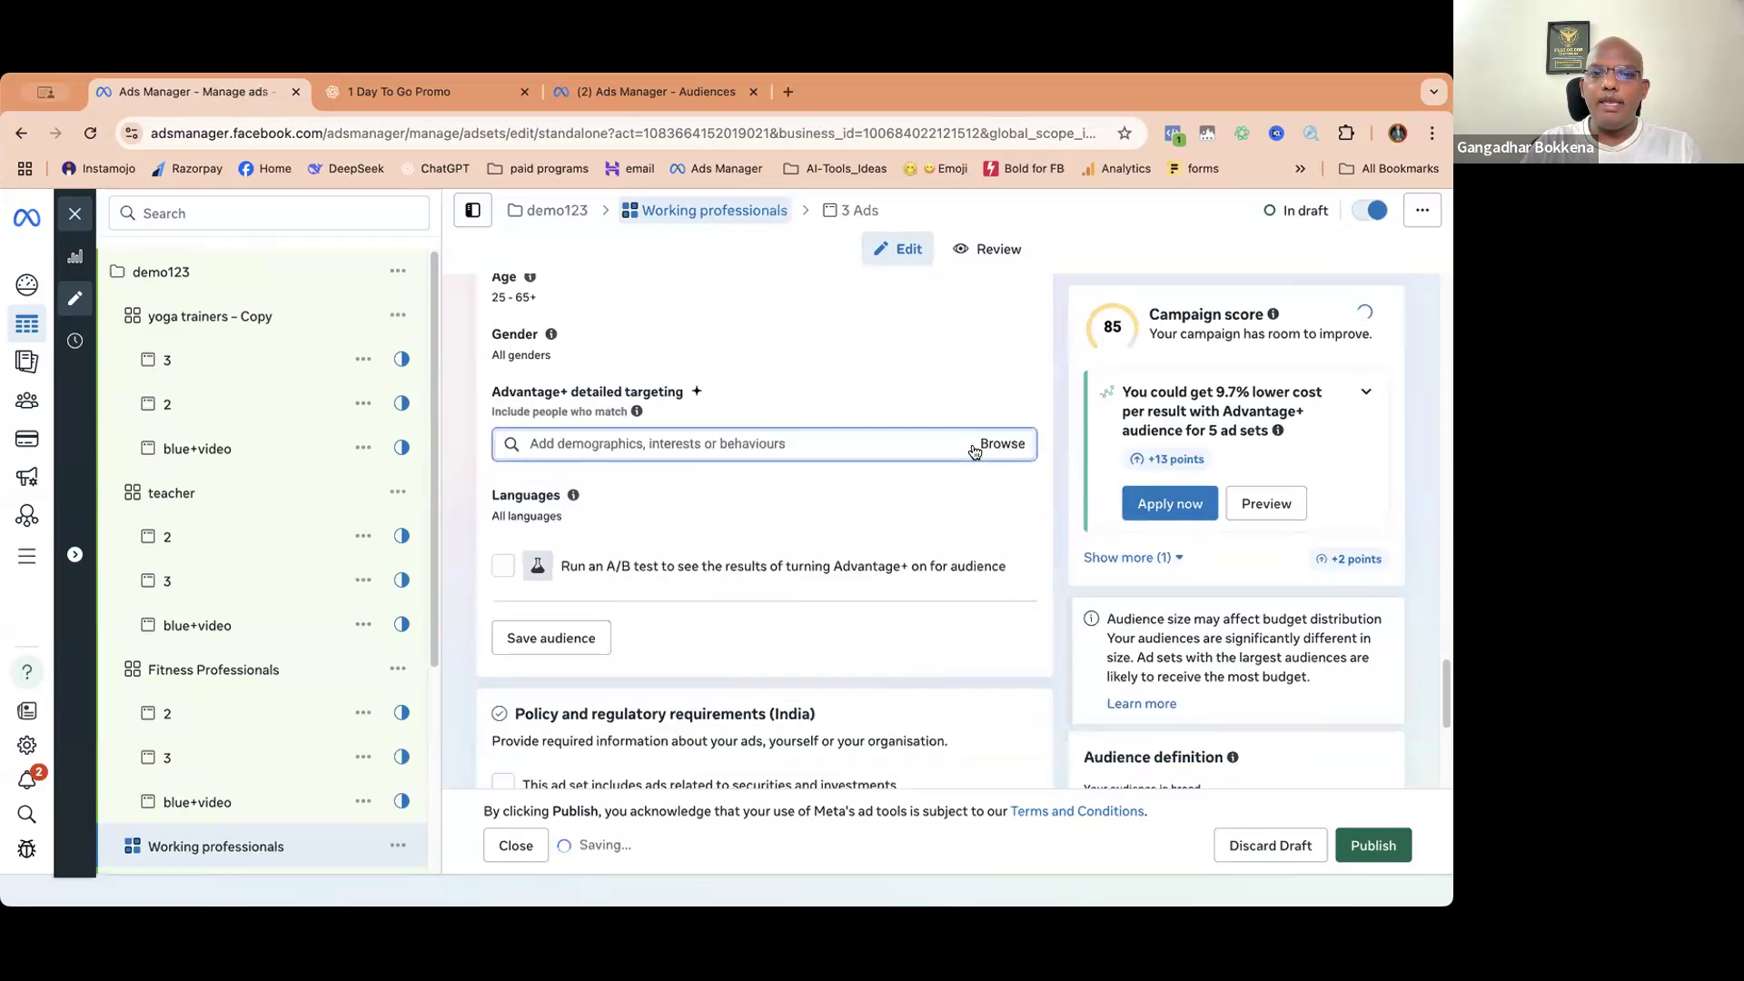
- Search the Working professionals ad set's detailed targeting for "it working professional" and review the suggestions
click(717, 442)
text(it working professional)
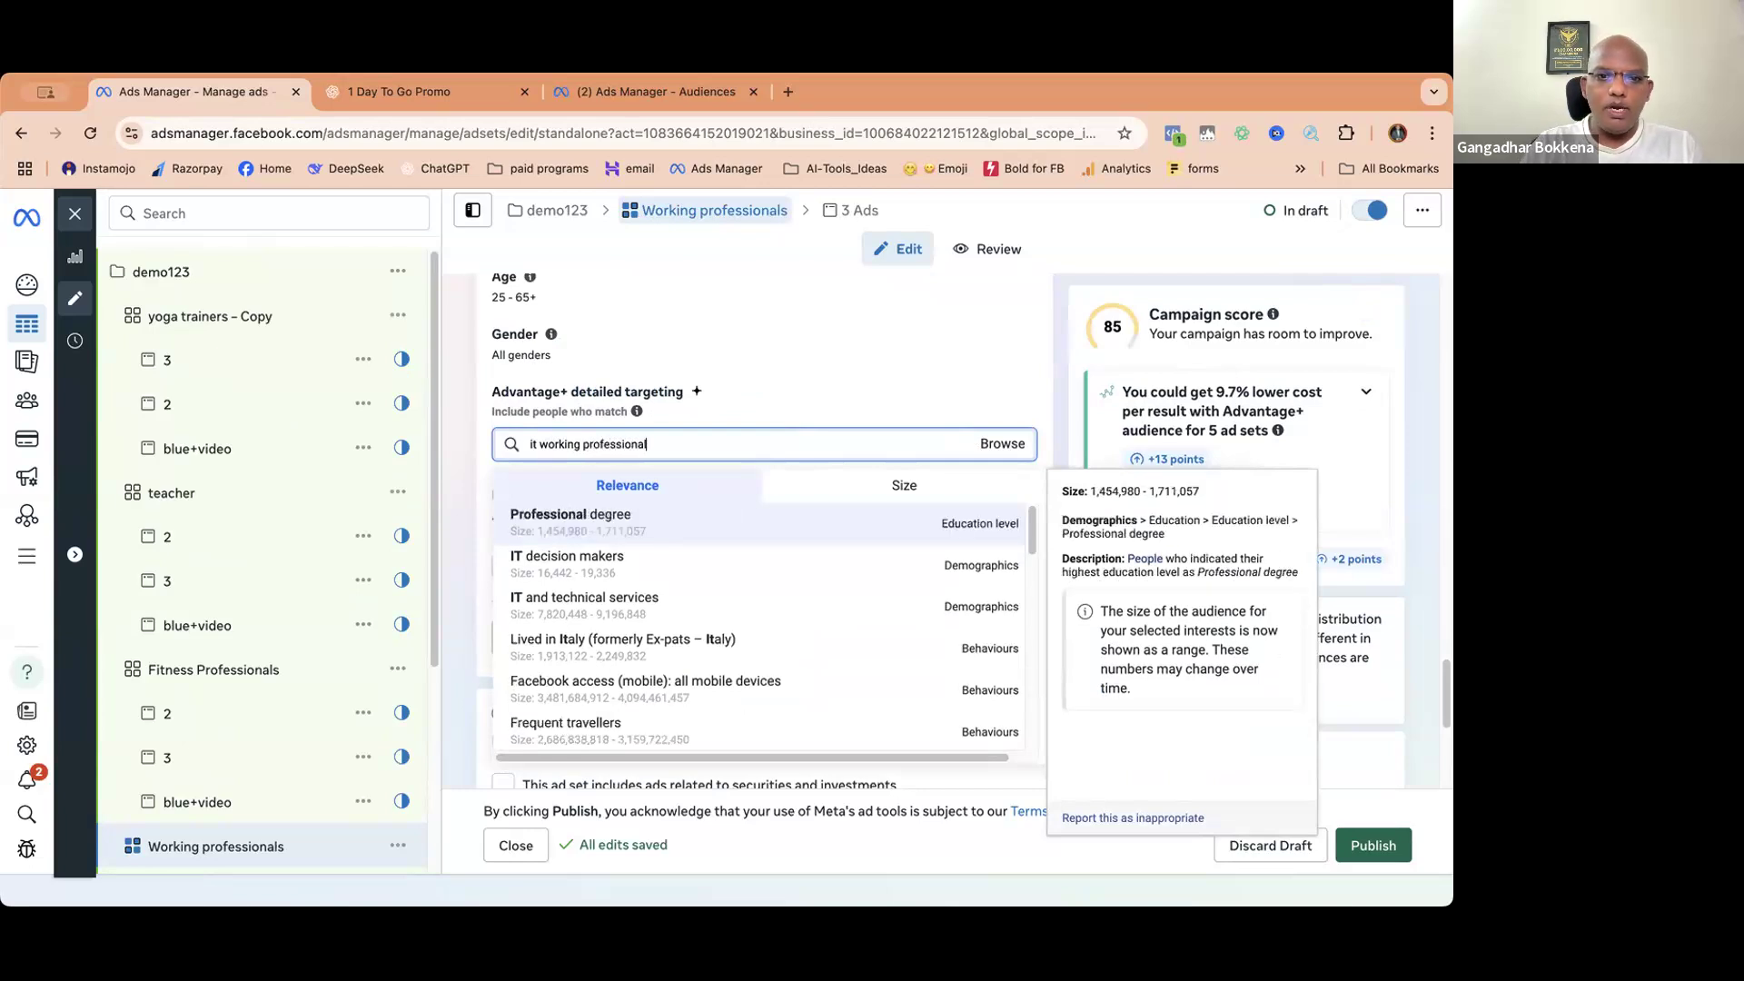
scroll(718, 581, down, 3)
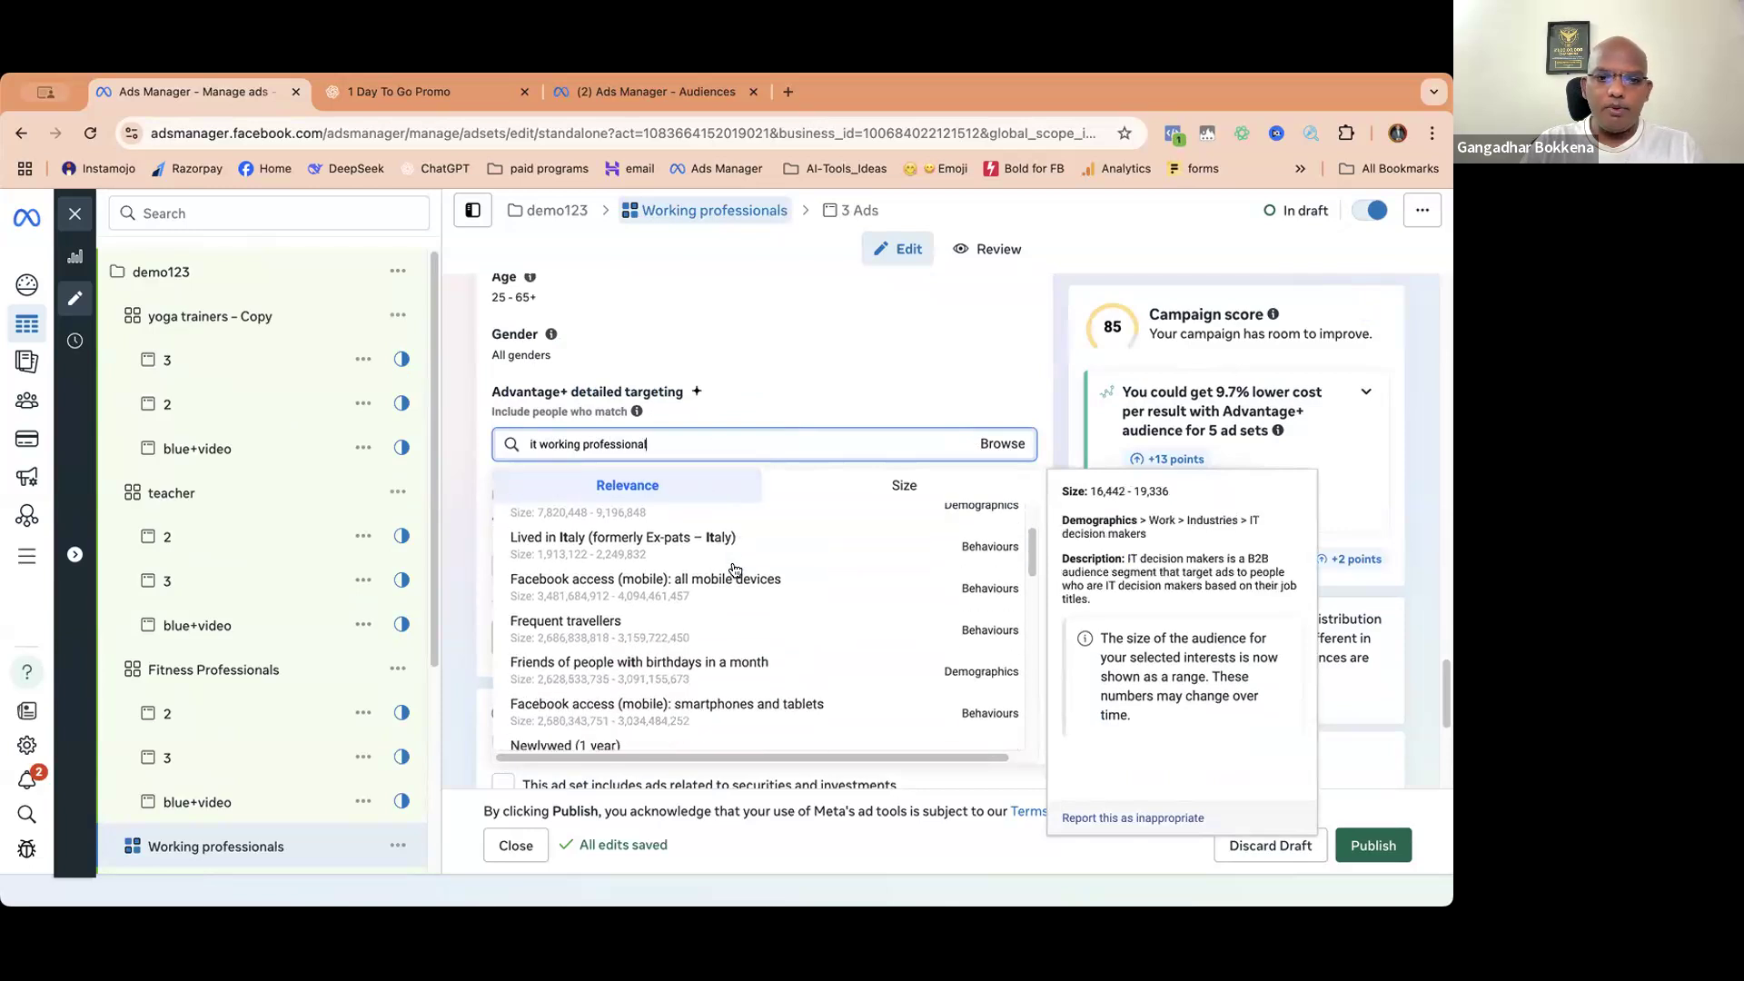
scroll(690, 545, up, 3)
- Search detailed targeting for "software eng" instead and add the interest Software development (software)
drag(652, 445, 524, 445)
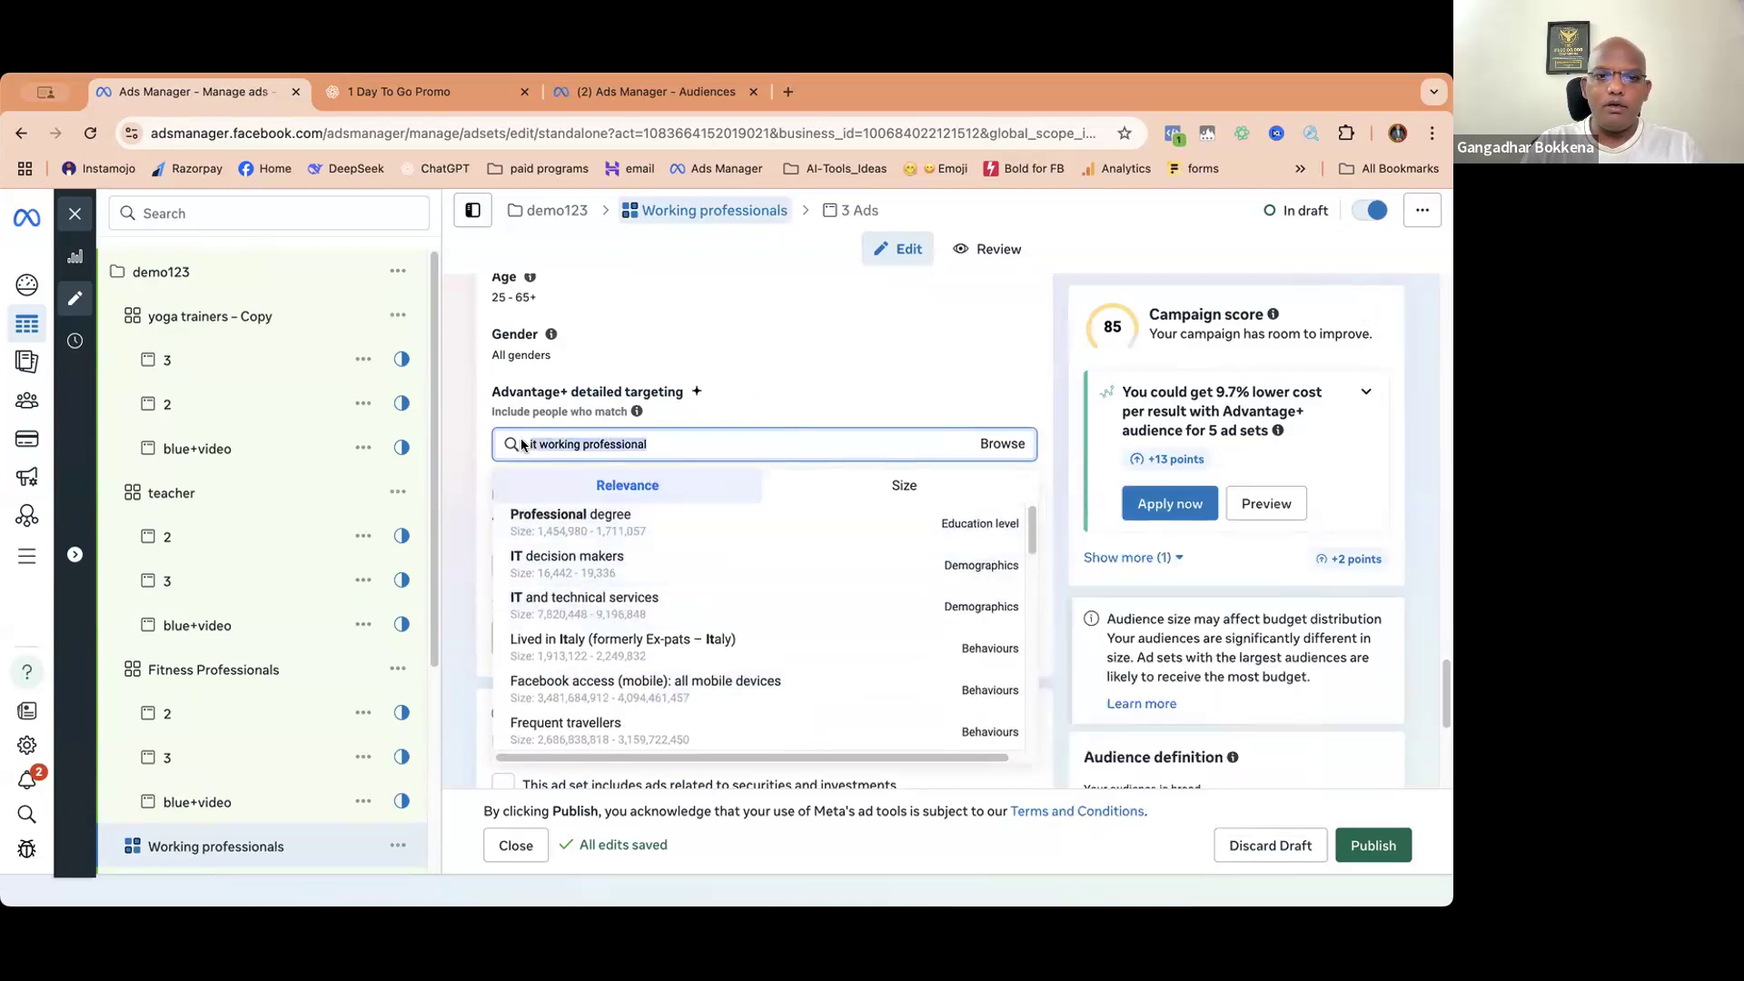
text(software eng)
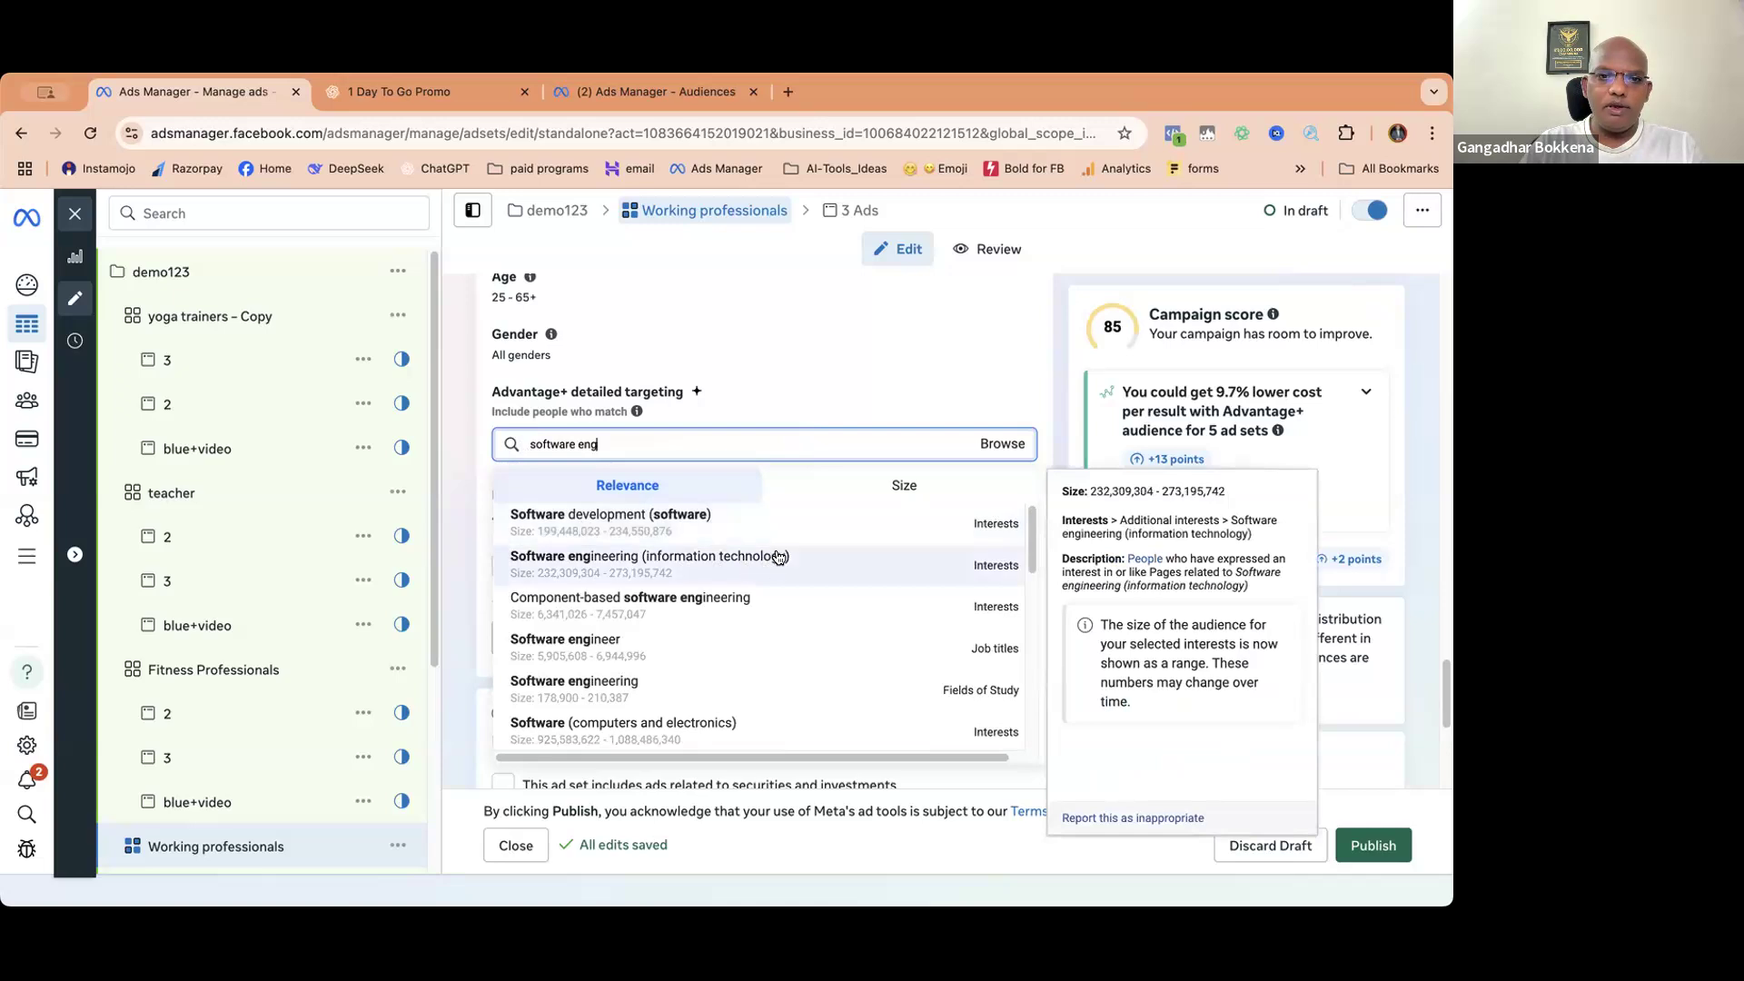
click(625, 521)
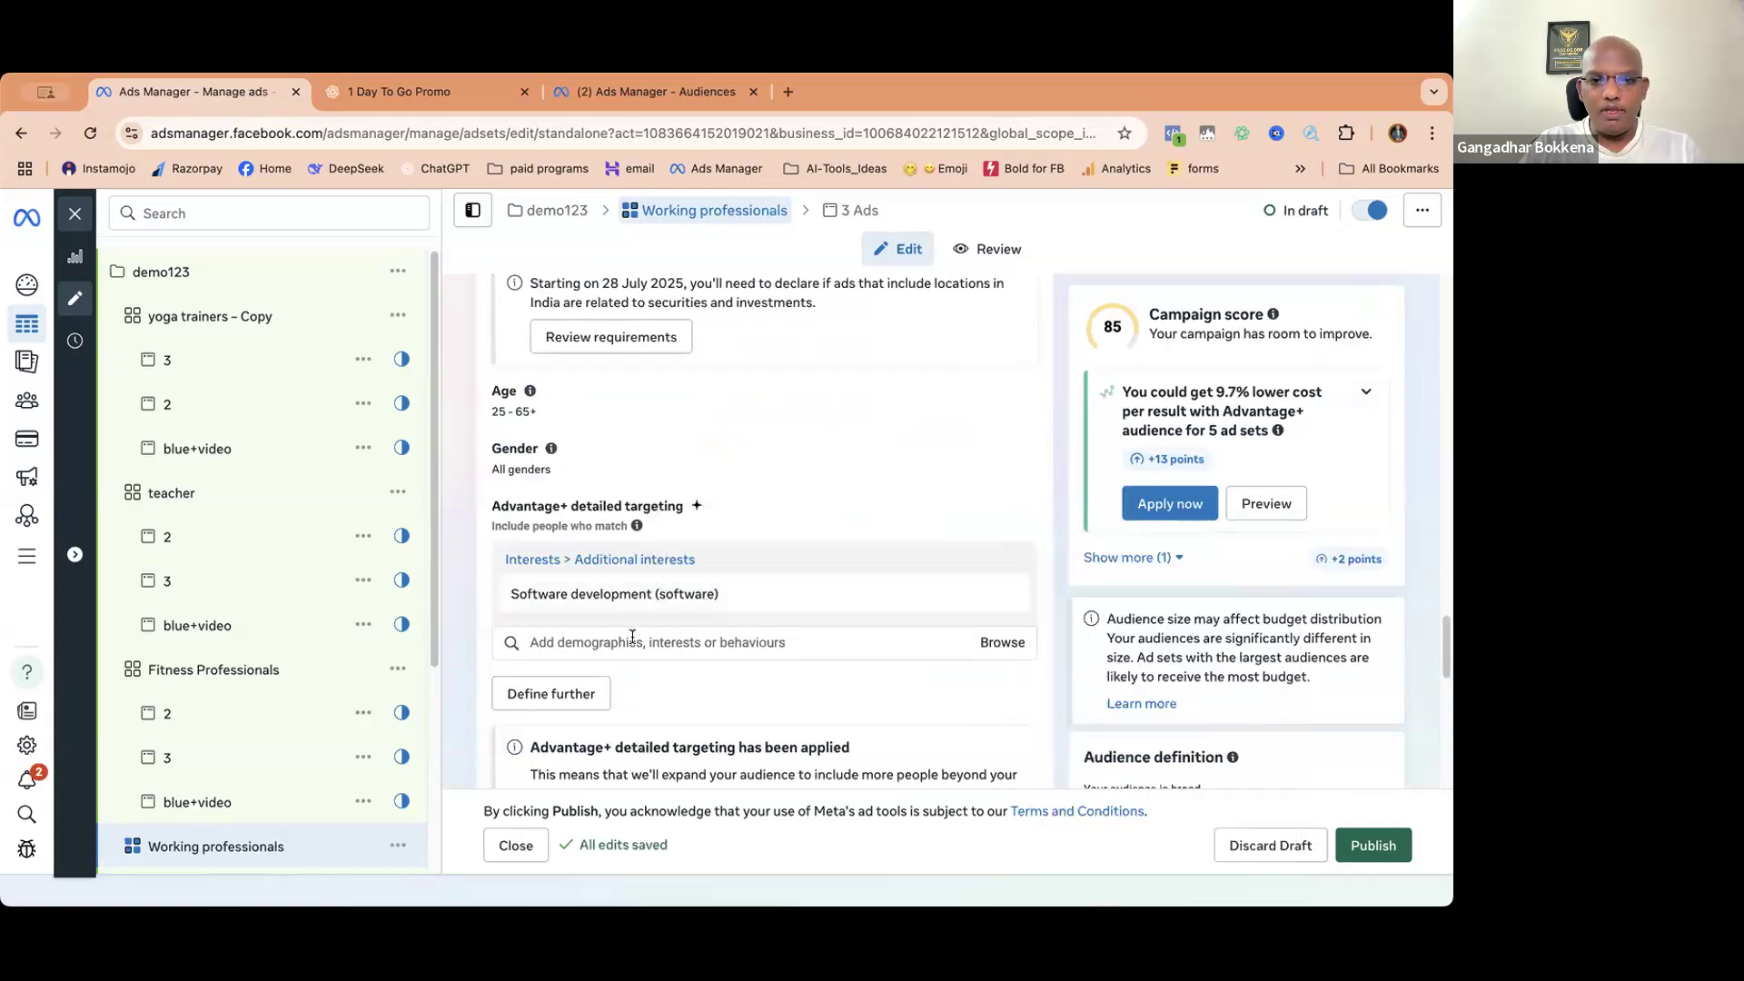
- Add the job titles Software Development Engineer and Java Programmer from the suggestions to the Working professionals ad set's detailed targeting
click(734, 644)
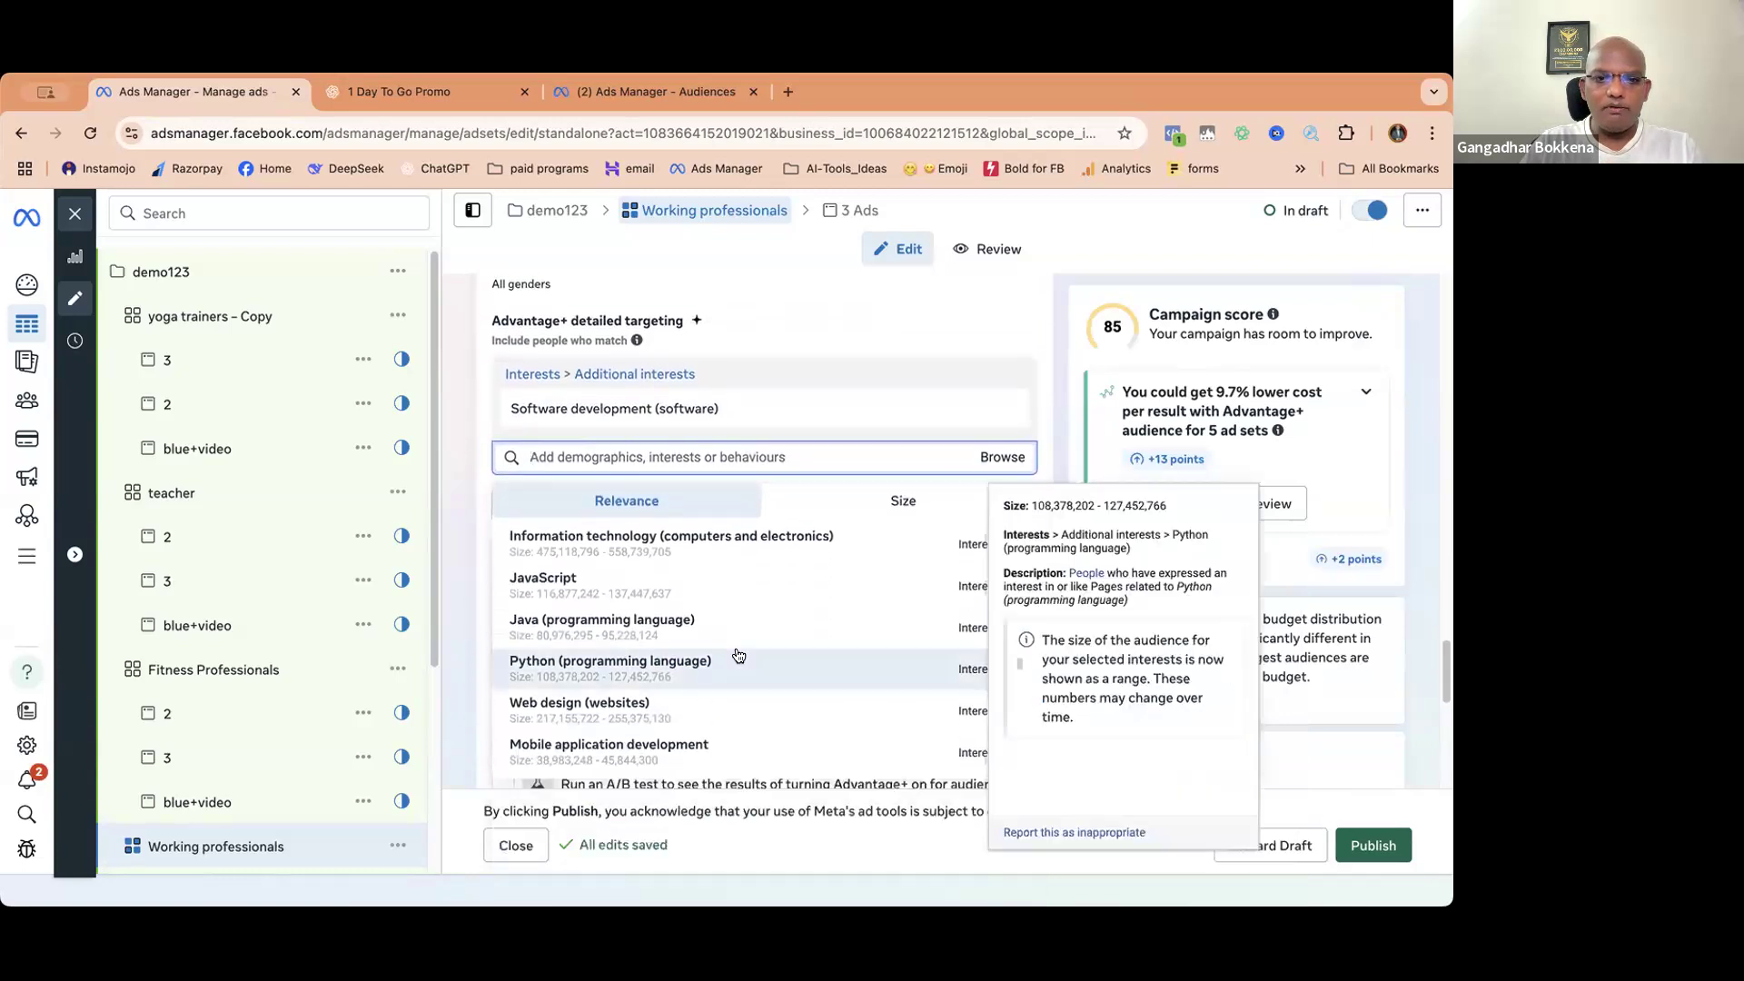
scroll(738, 656, down, 4)
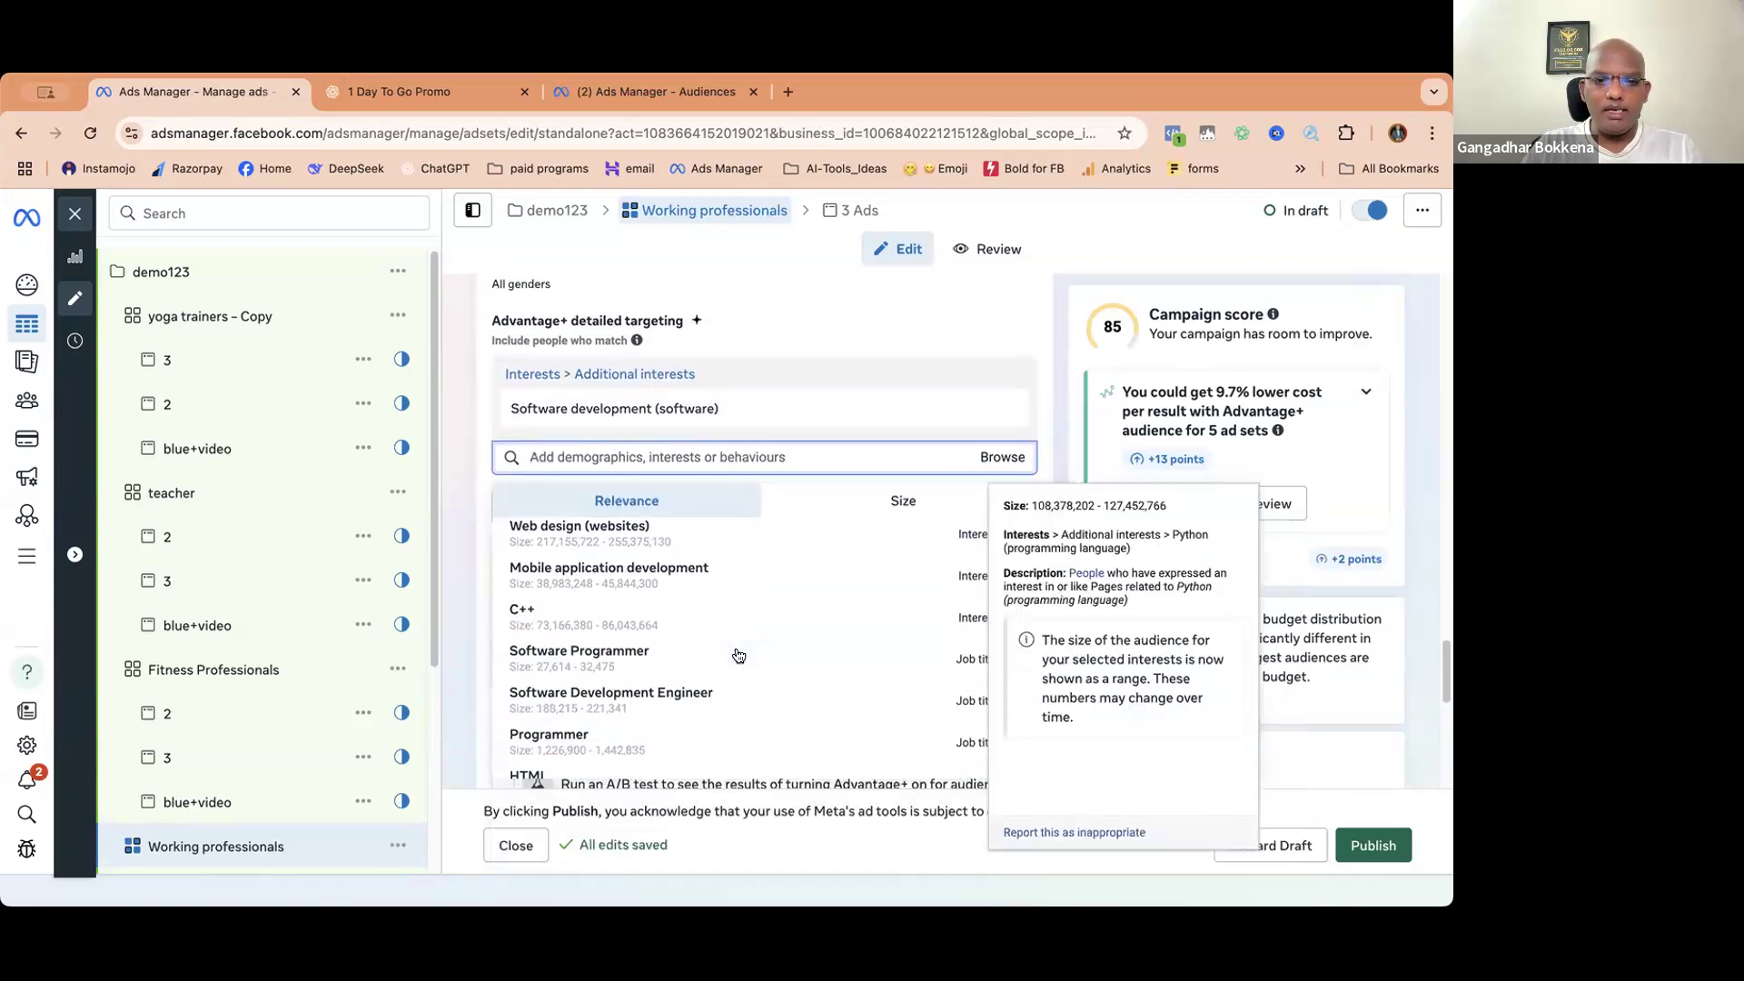
scroll(592, 700, down, 1)
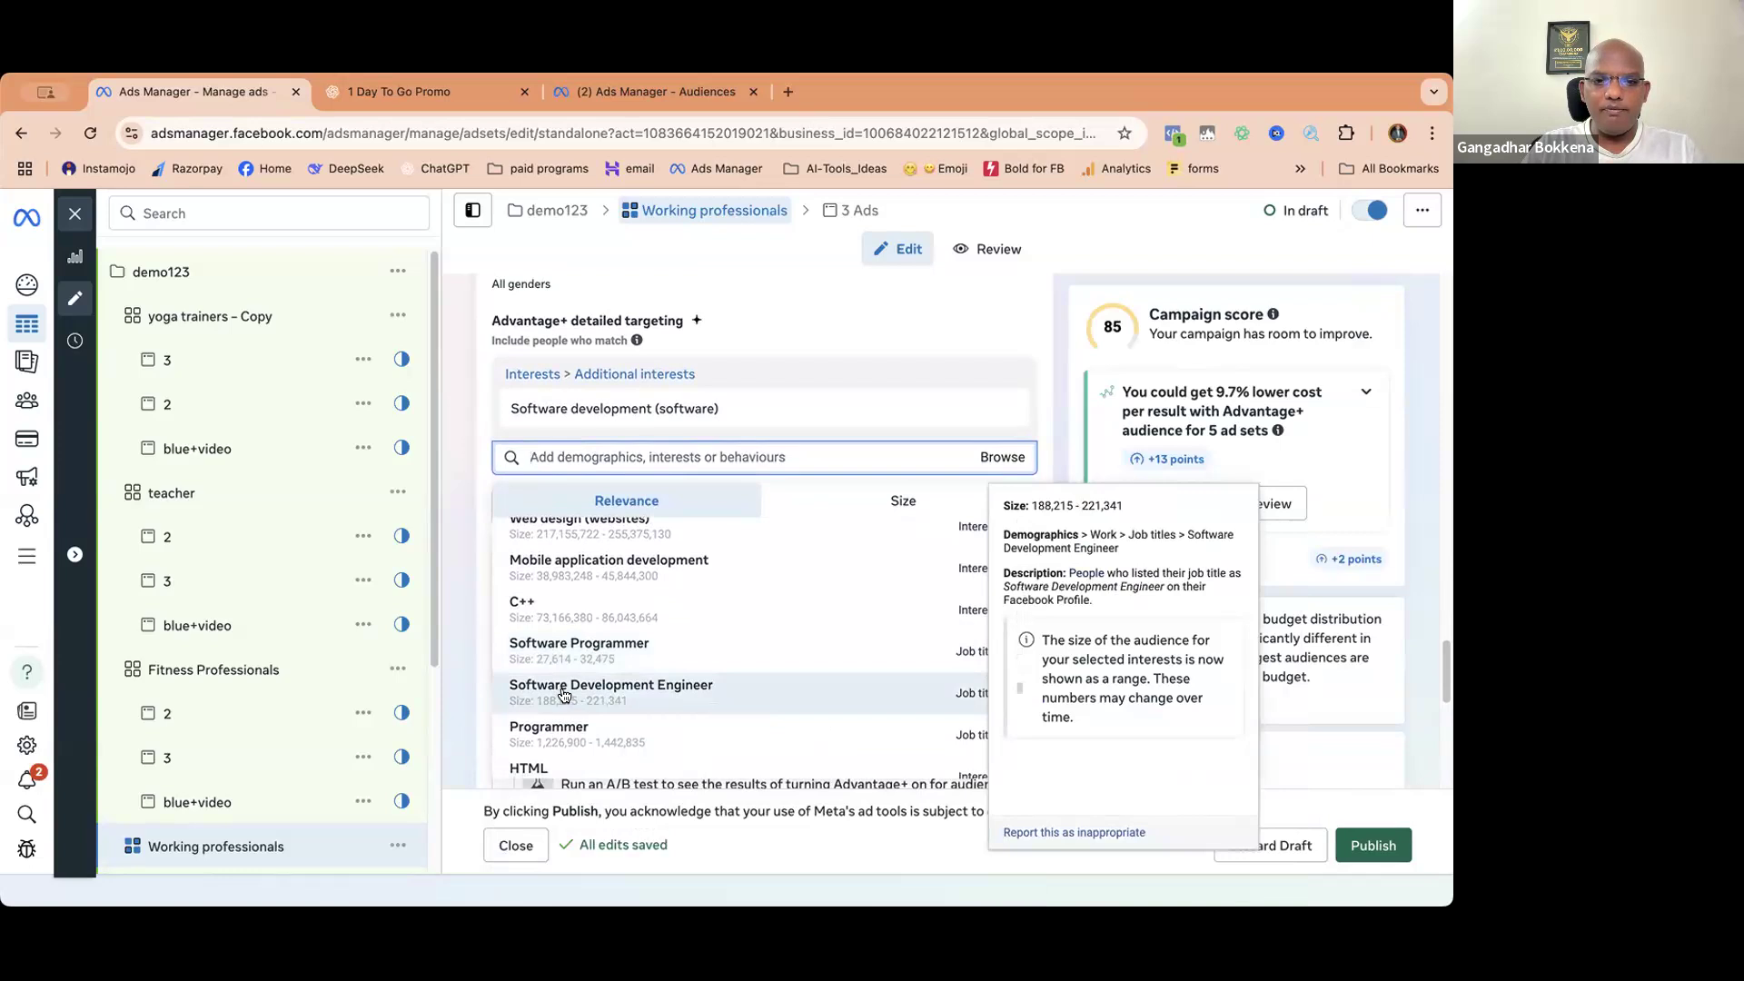
click(562, 694)
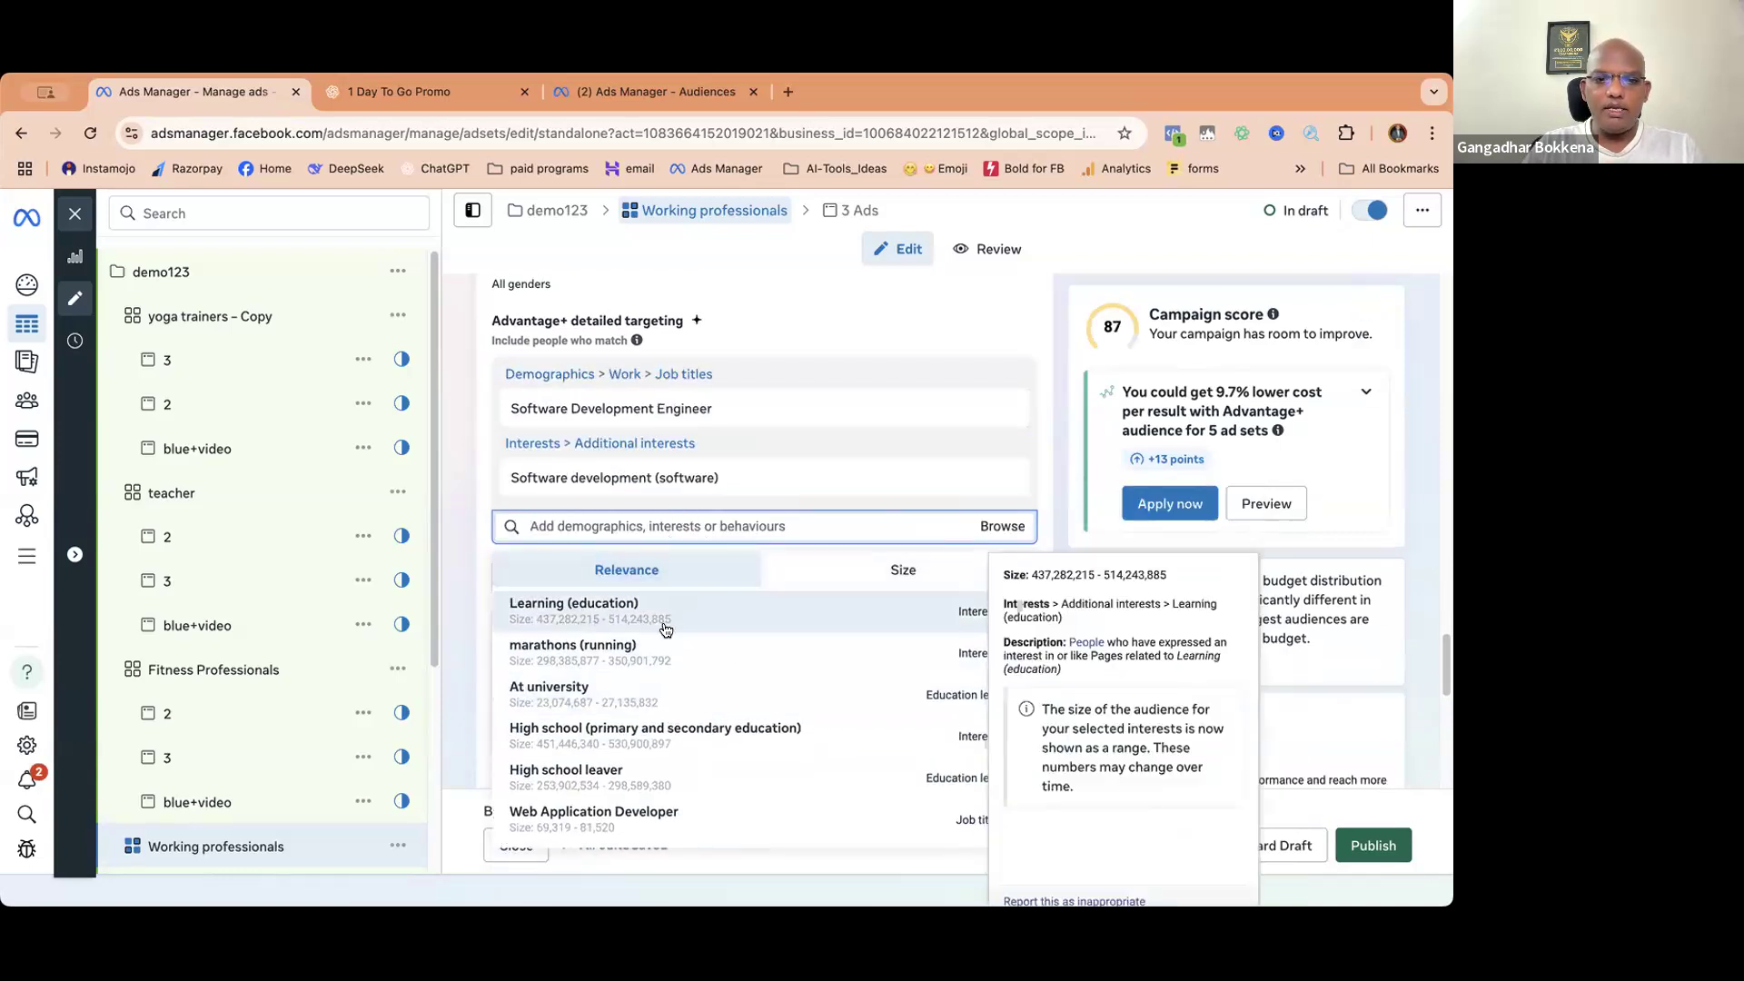
scroll(709, 683, down, 5)
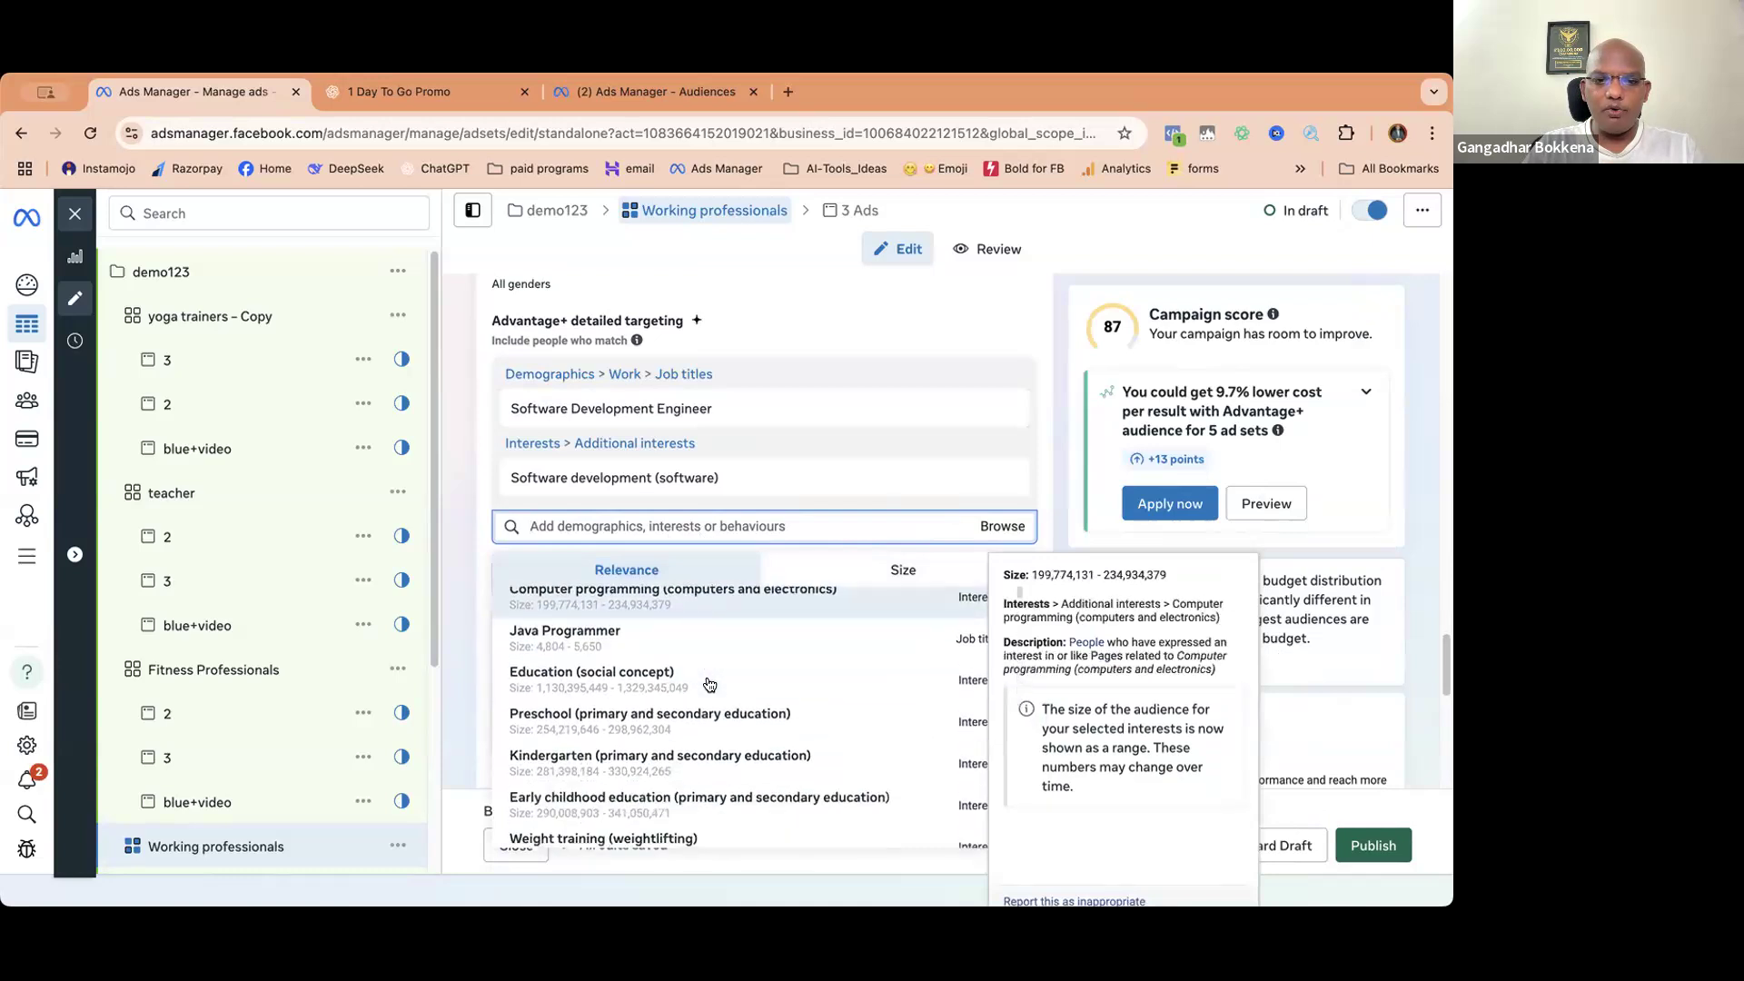
click(581, 636)
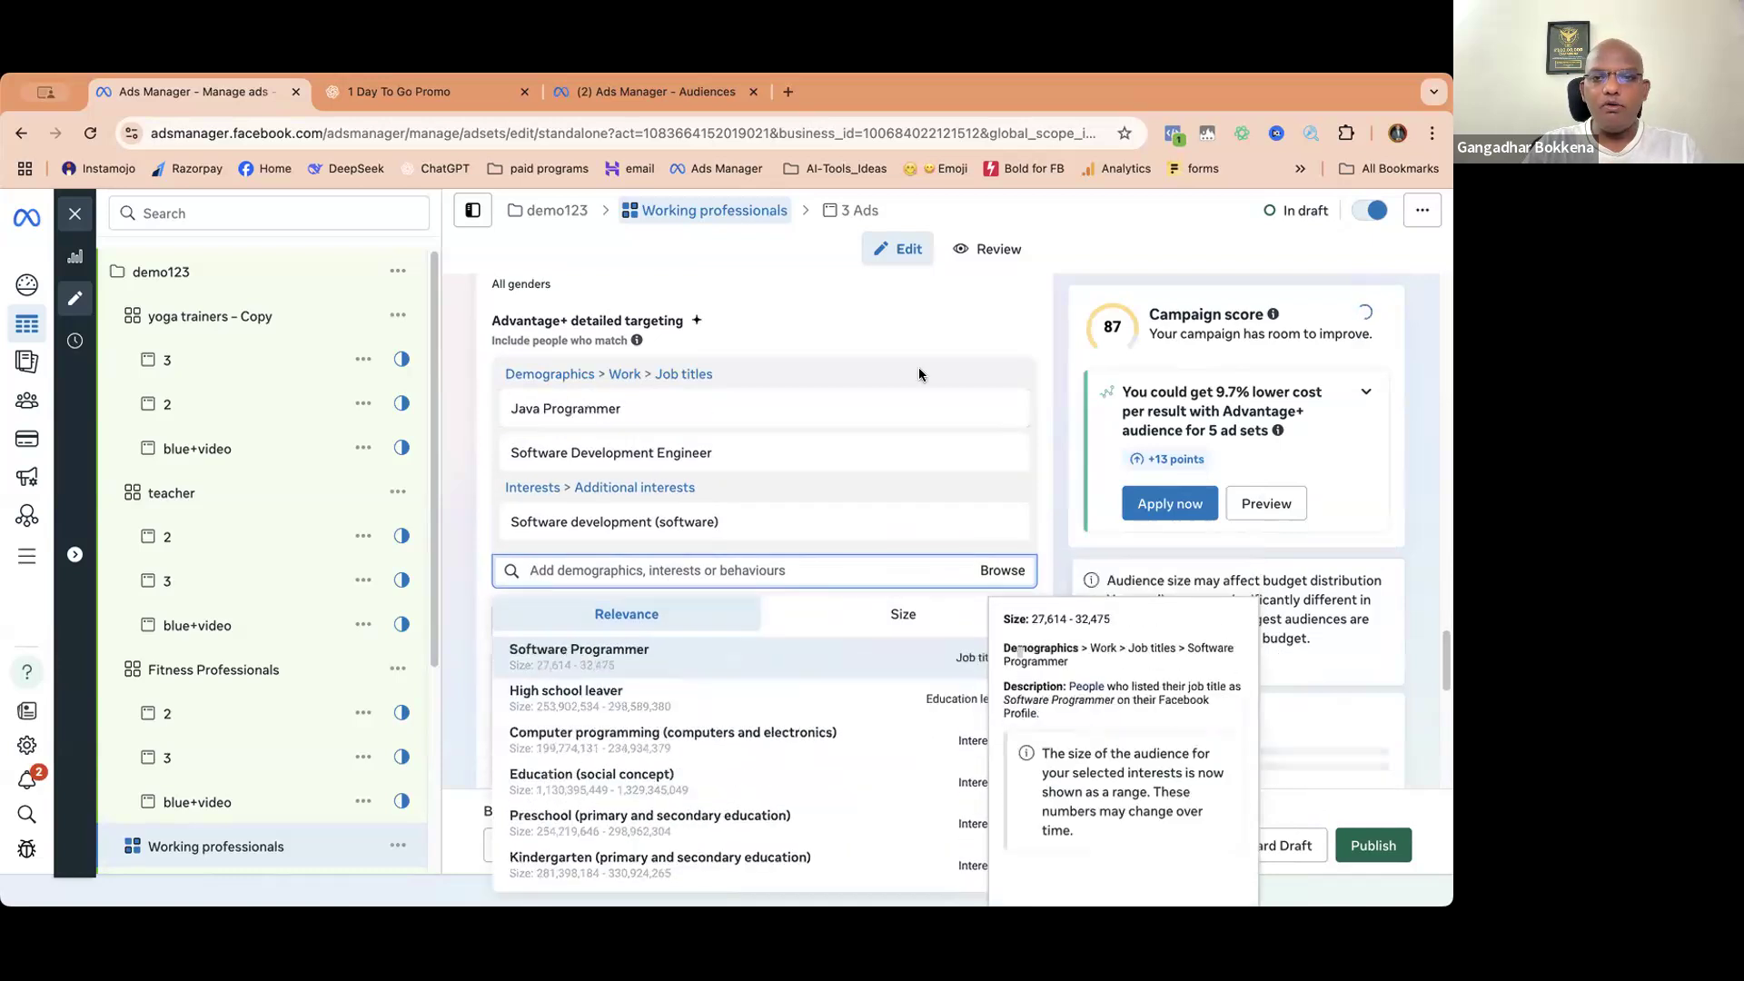
click(929, 313)
- Review the remaining ad sets in the campaign structure and close the ad set editor
scroll(302, 587, down, 5)
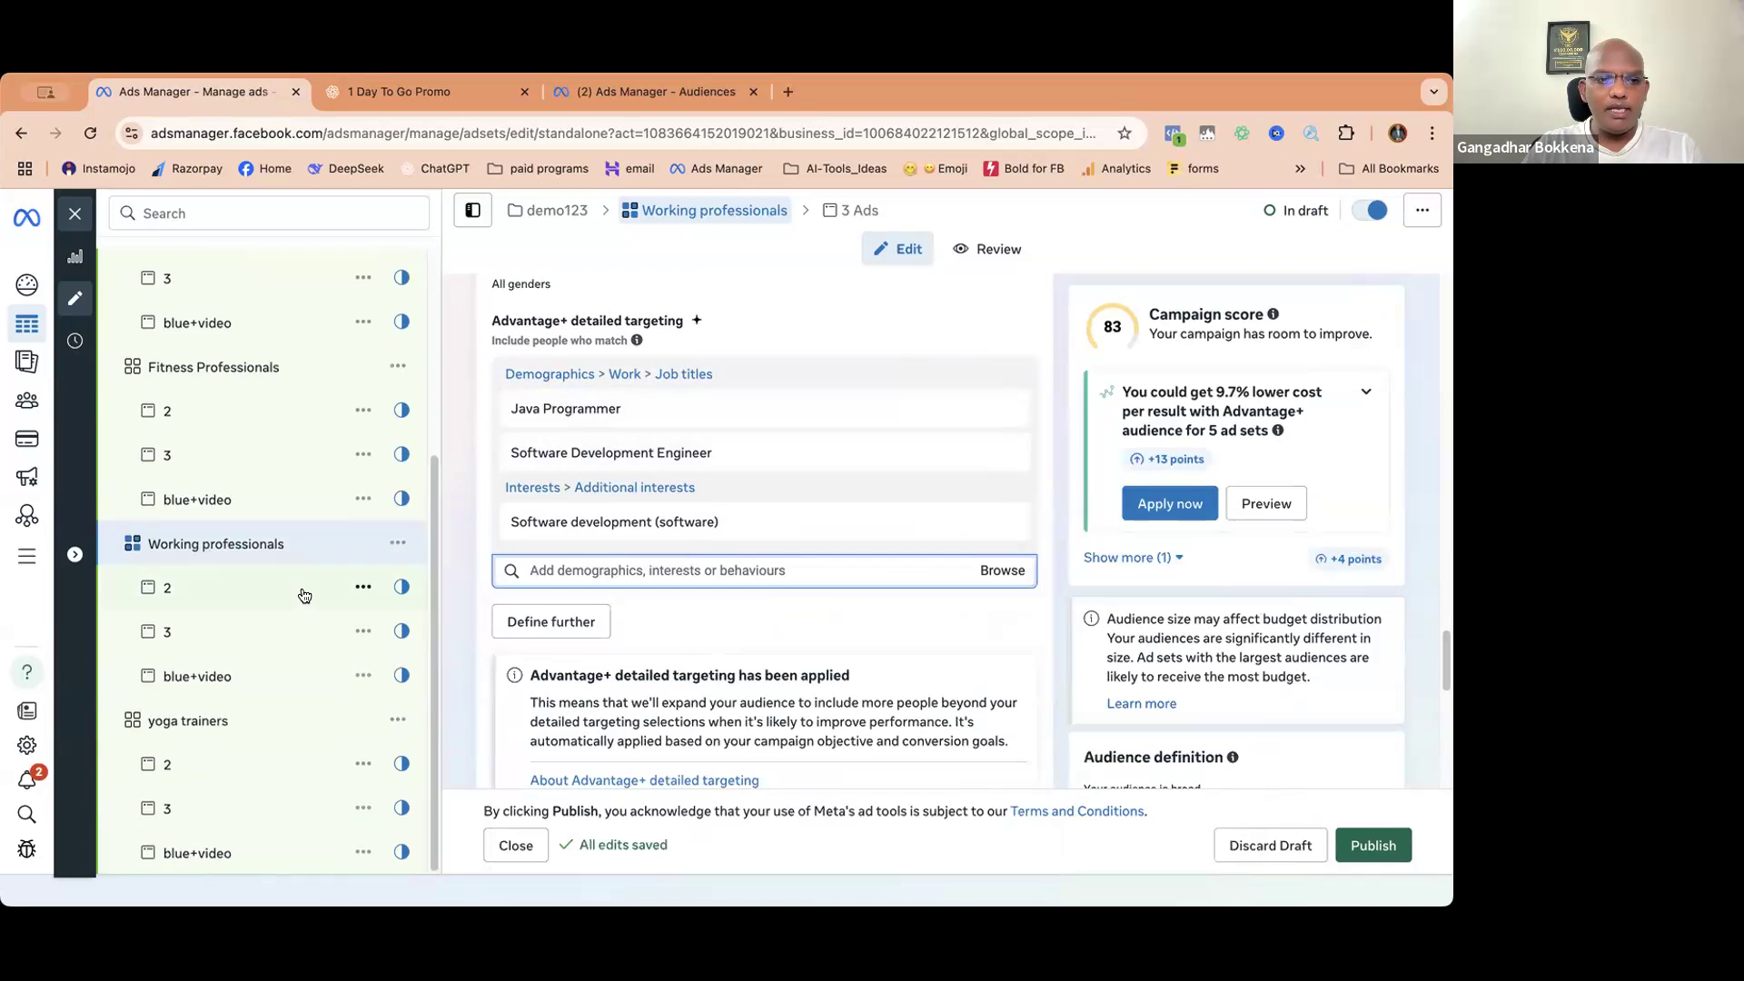
click(74, 214)
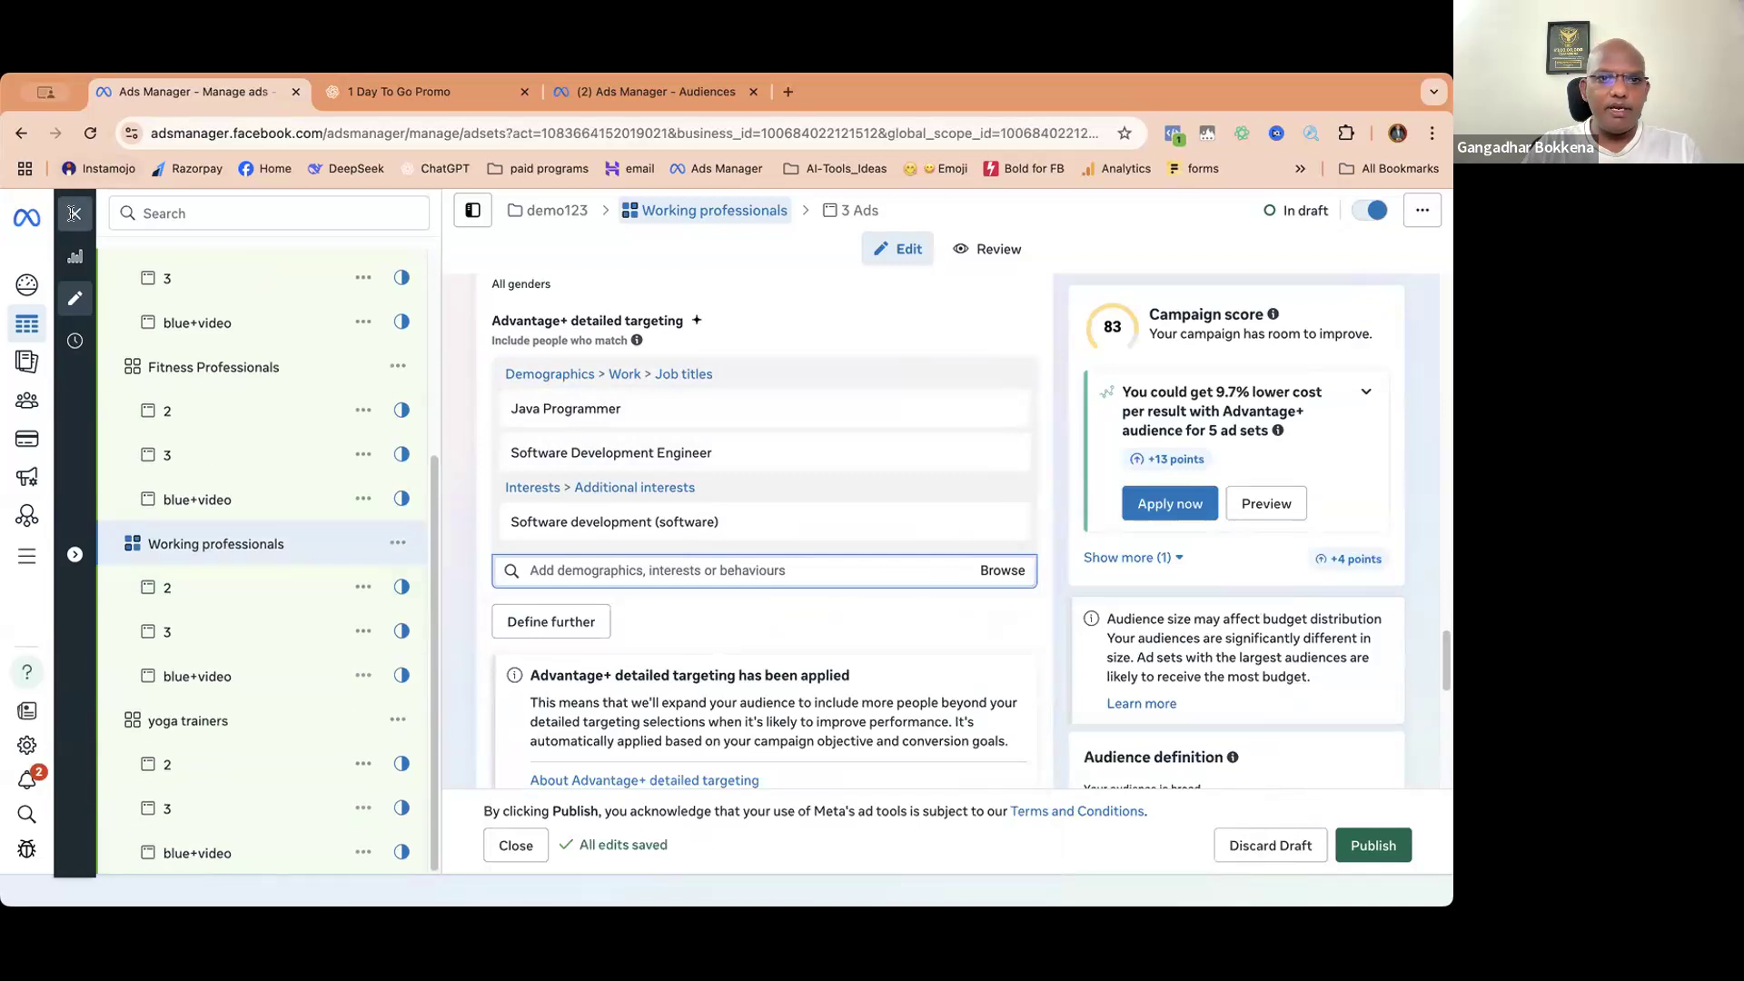
- Return to the campaigns list, select the demo123 campaign and display its ad sets
click(198, 365)
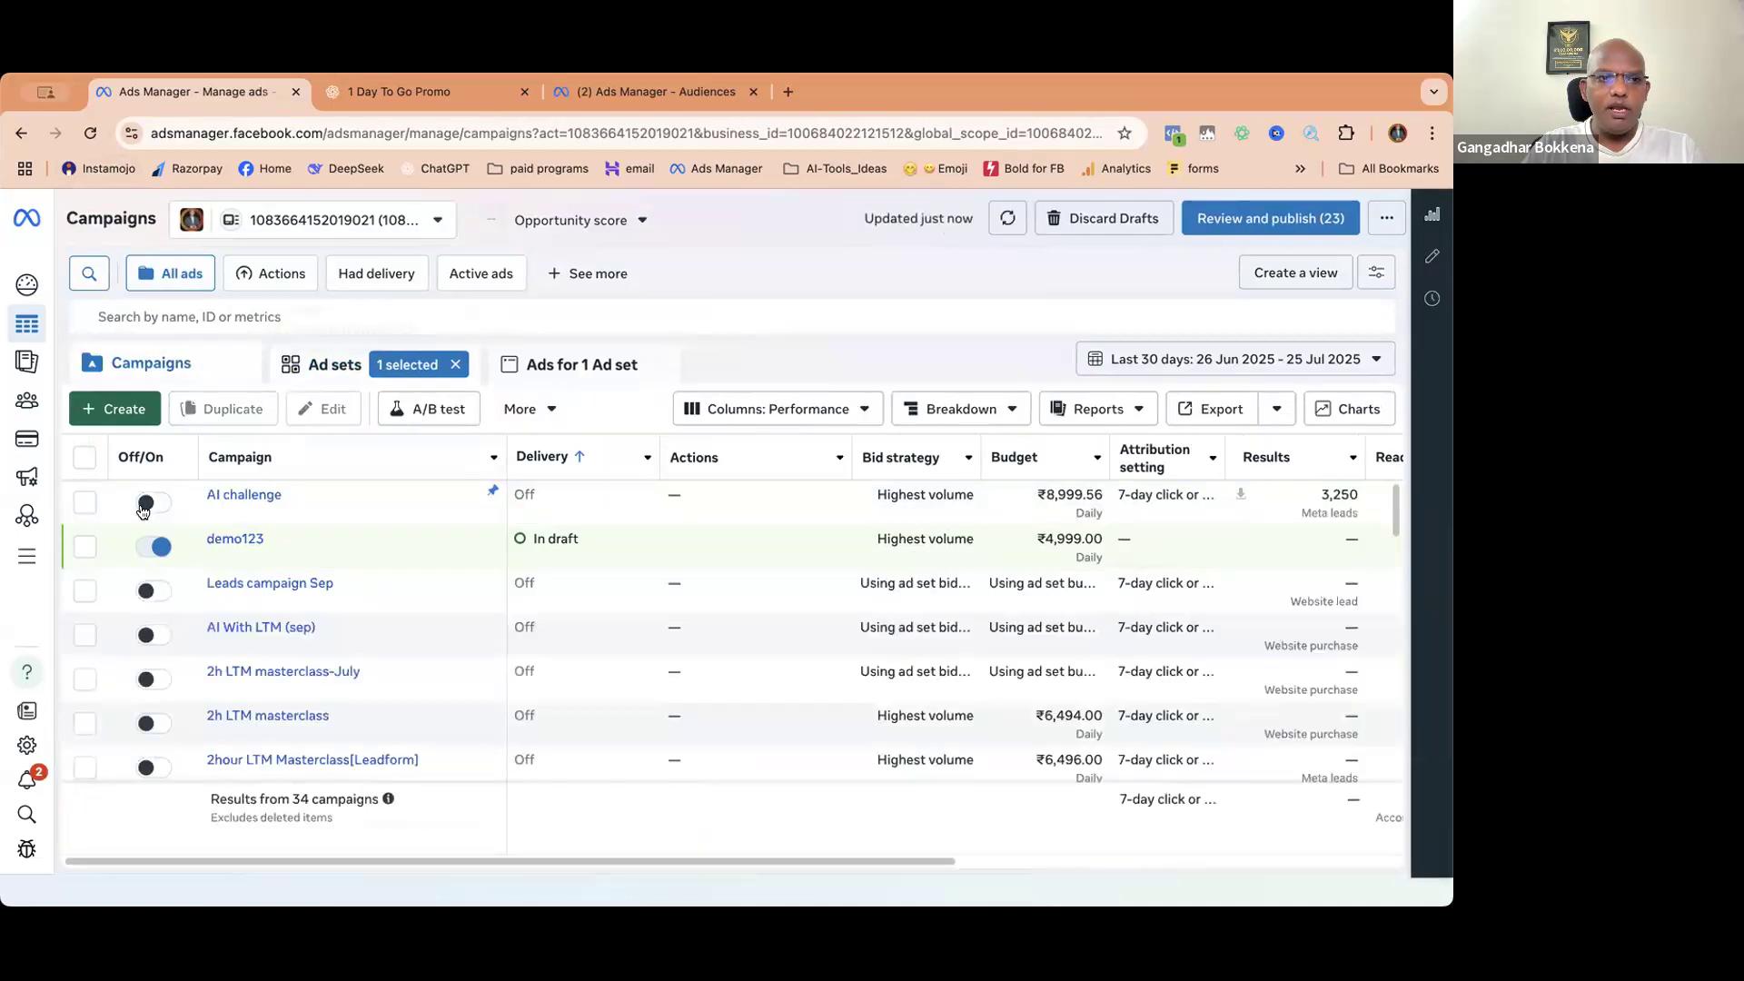
click(85, 548)
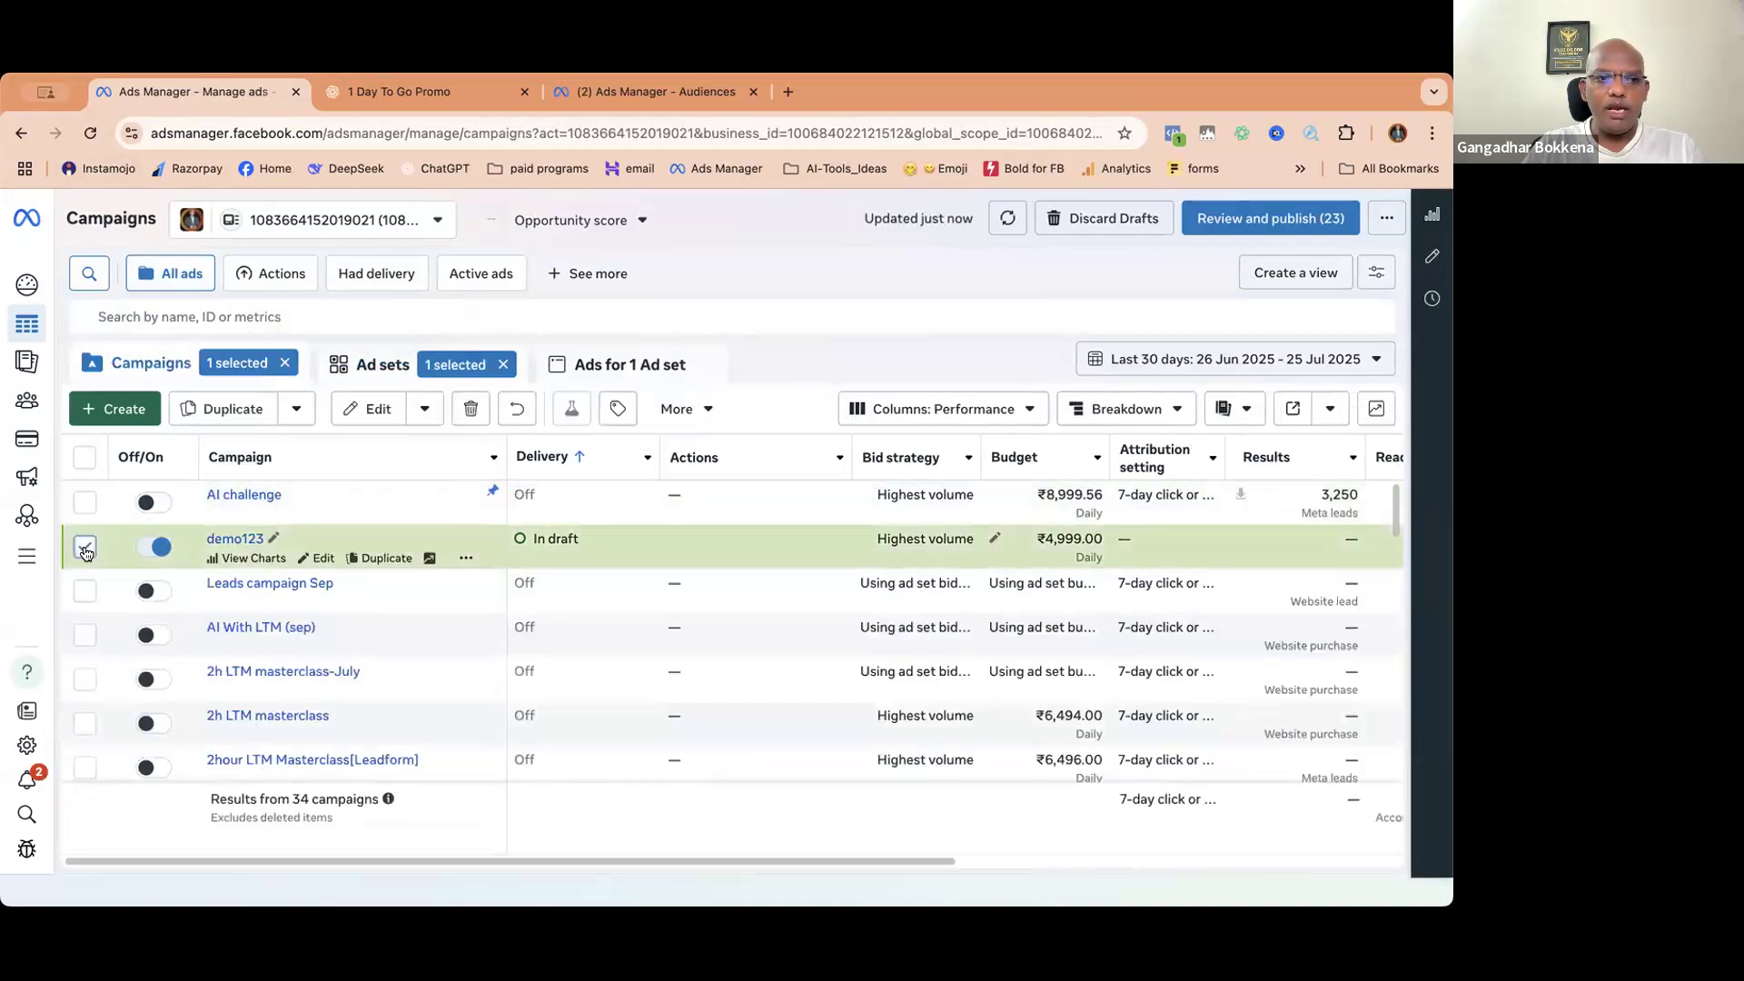
click(391, 380)
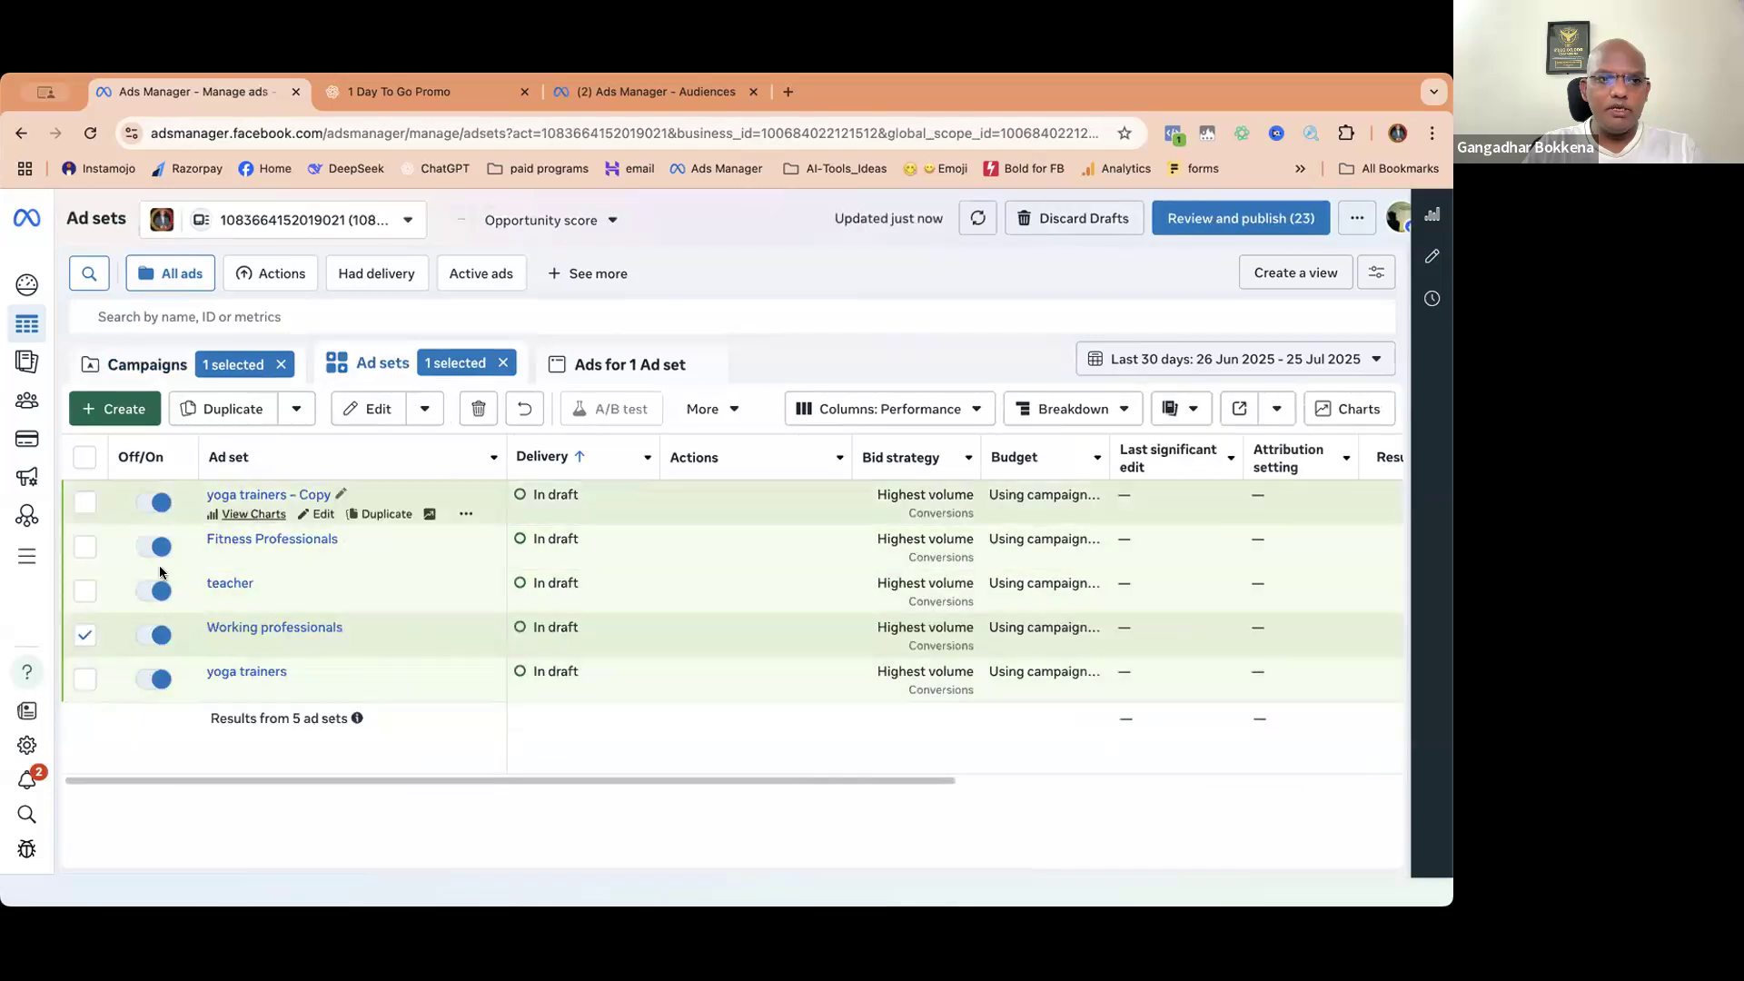
- Select the yoga trainers – Copy ad set instead of Working professionals, view the ads list and return to the ad sets
click(83, 638)
click(84, 502)
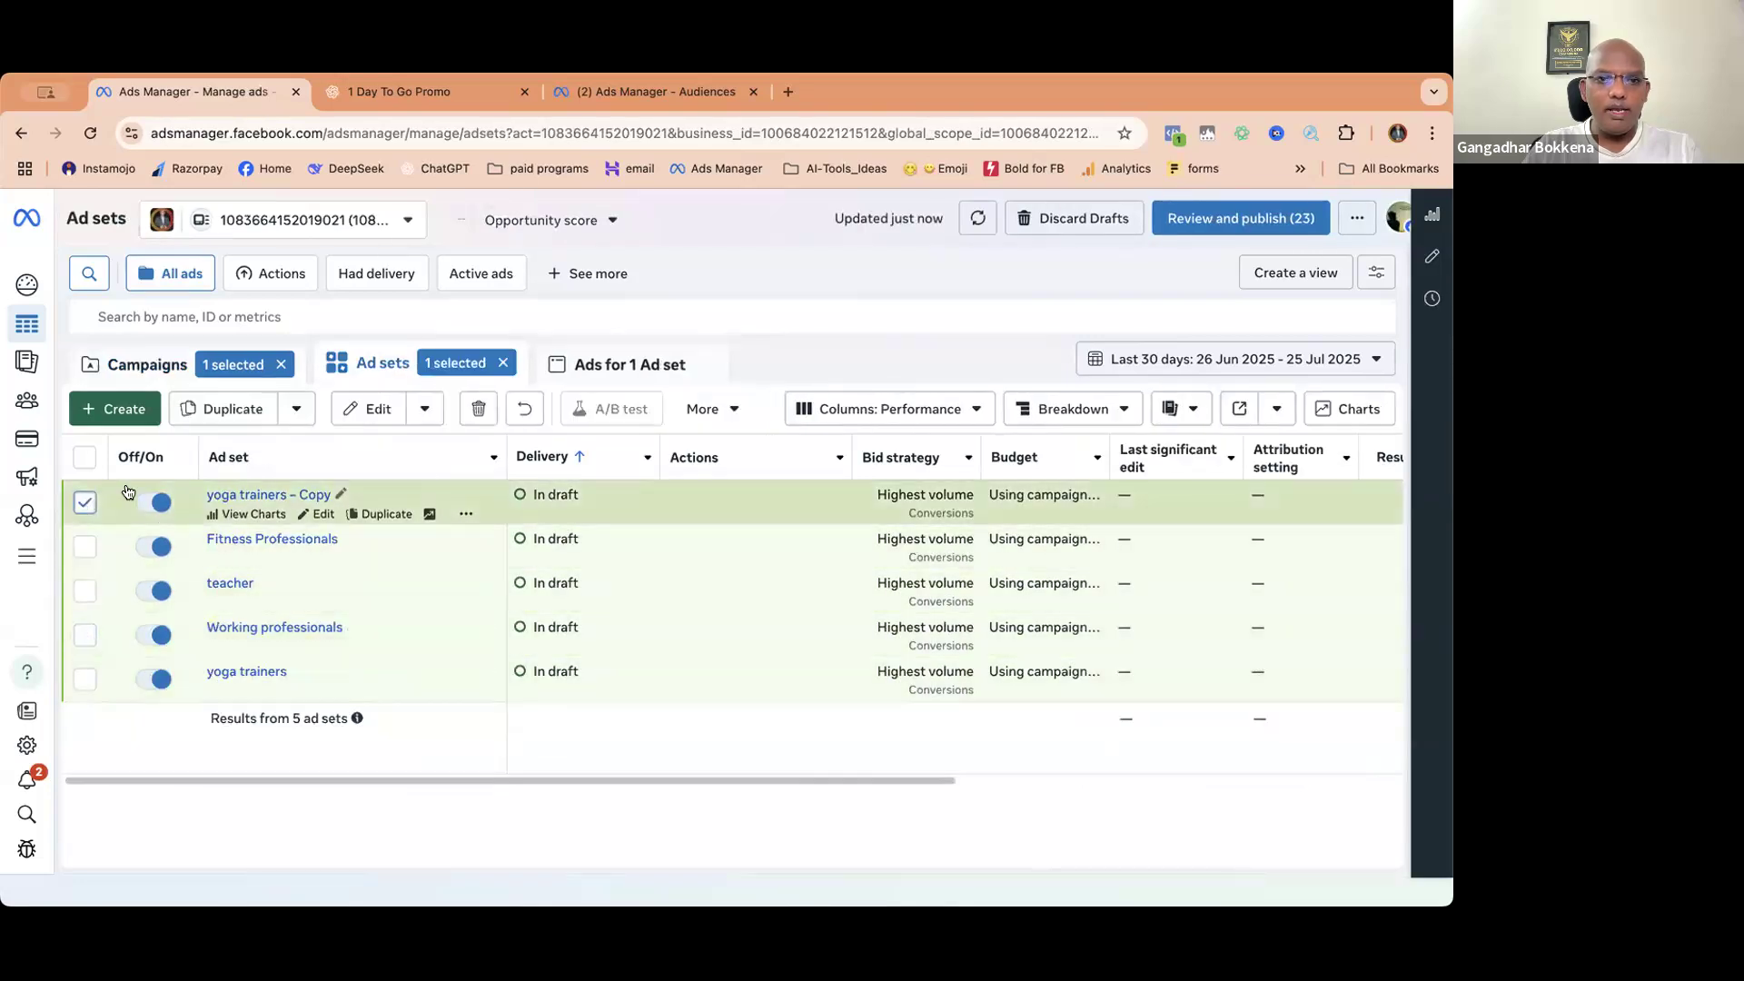
click(702, 368)
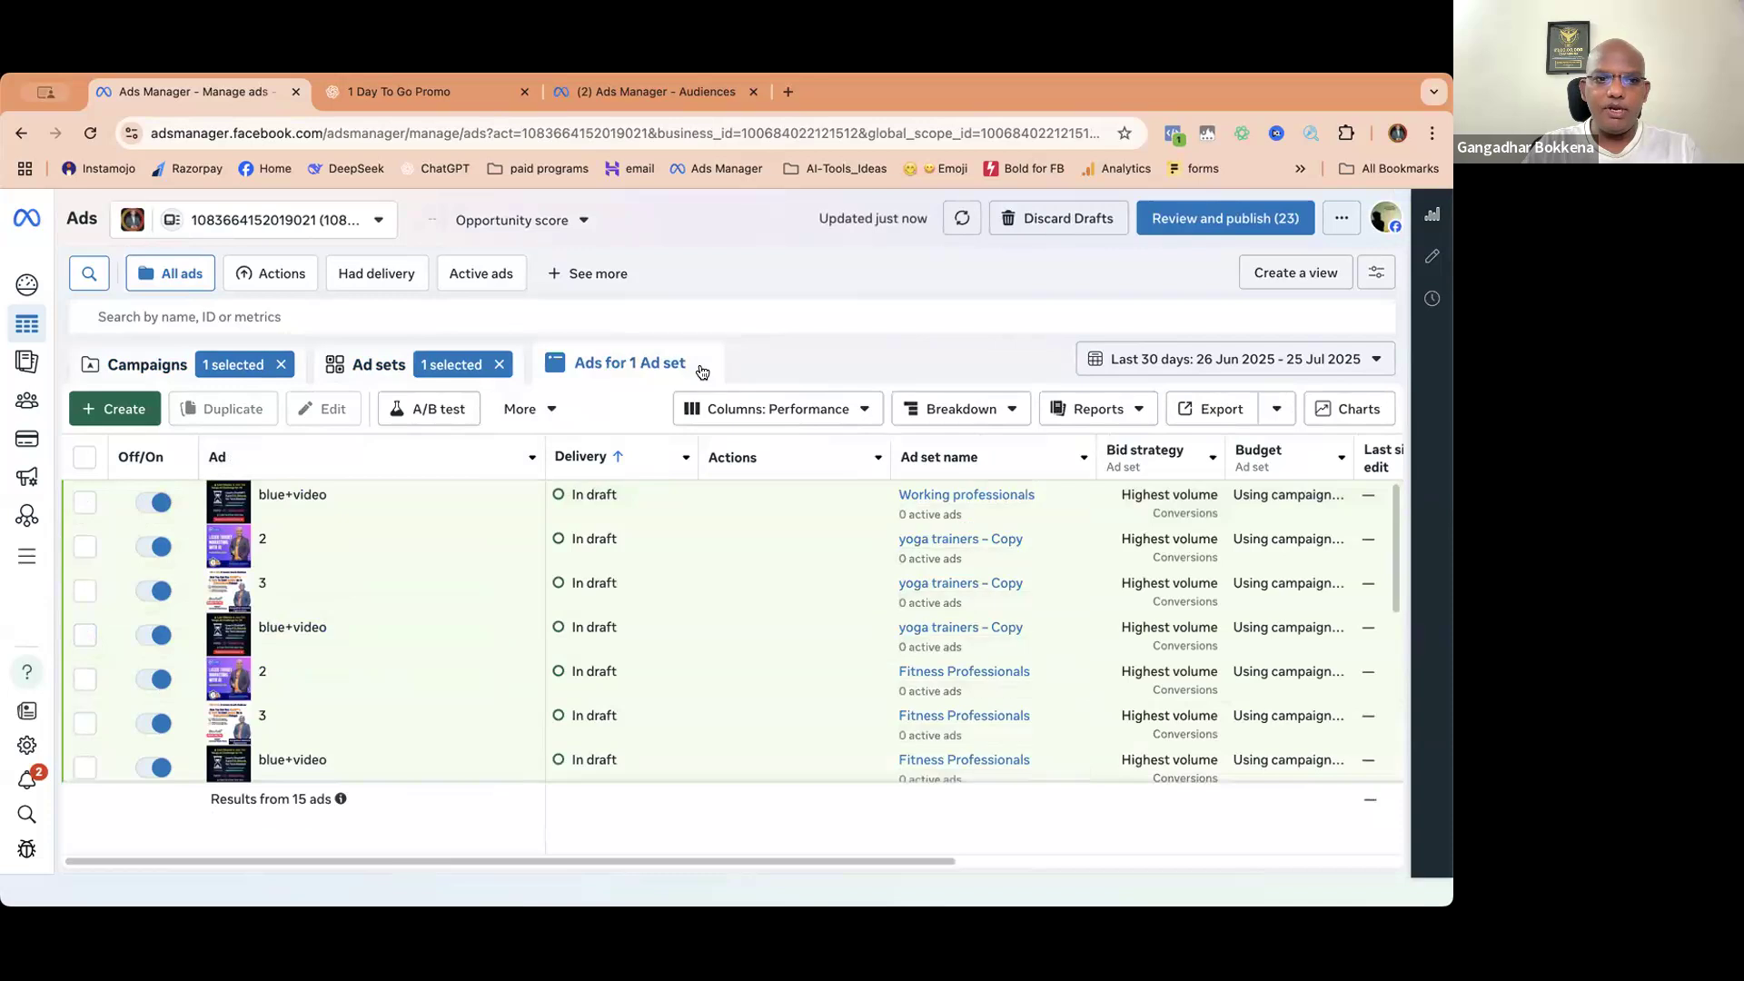
click(381, 364)
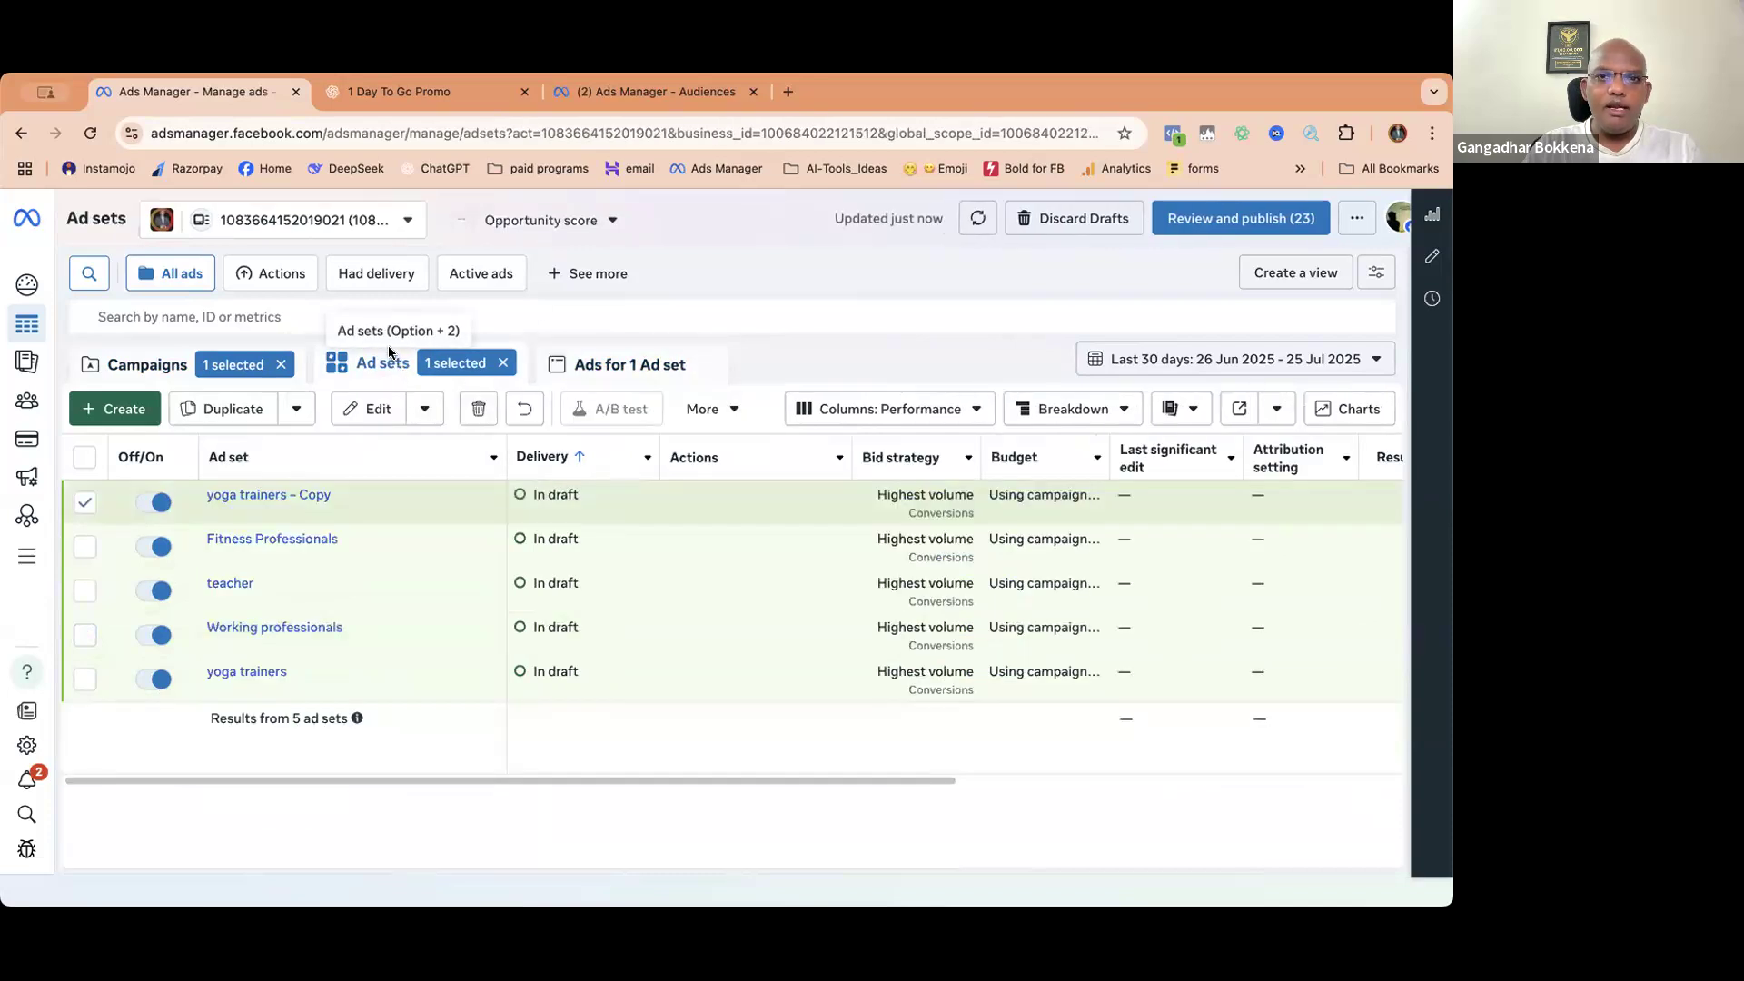